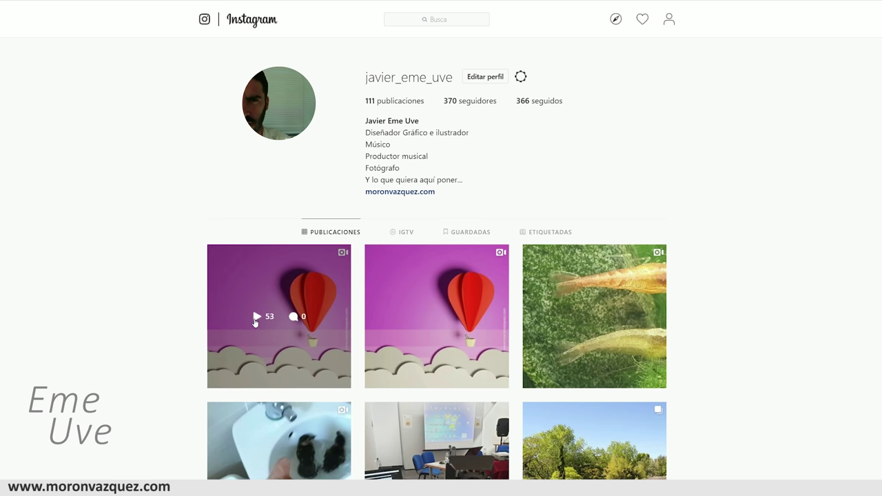
Open the first red balloon post on Instagram and play its video.
left_click(255, 323)
left_click(339, 260)
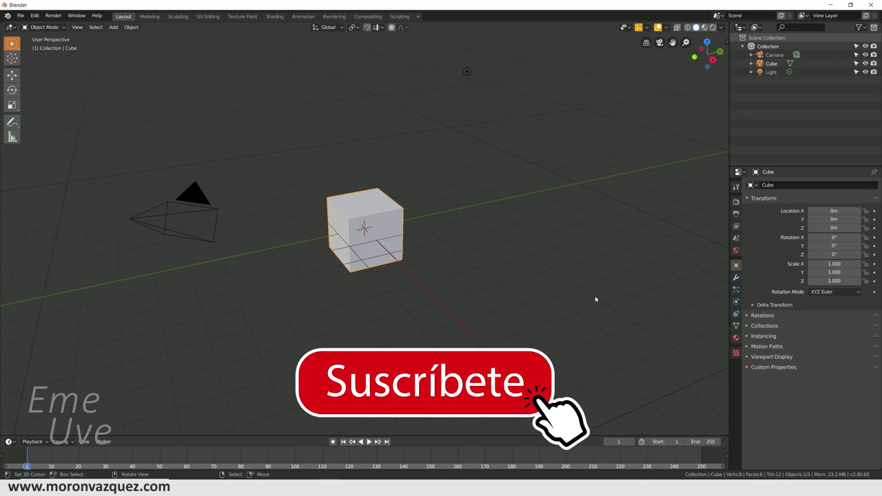
Select all and delete the default cube, camera and light.
middle_click_drag(595, 299, 590, 297)
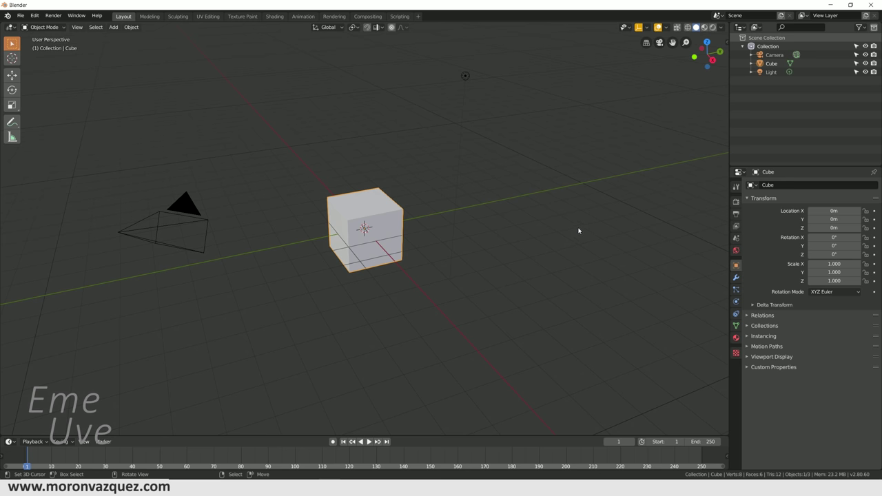
mouse_move(559, 241)
middle_mouse_down()
mouse_move(465, 264)
mouse_move(519, 269)
middle_mouse_up()
middle_click_drag(528, 318, 518, 301)
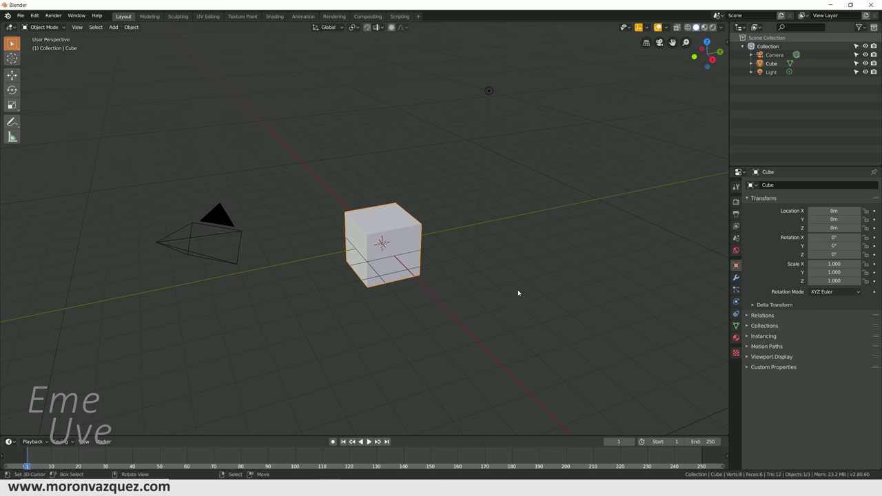
key("a")
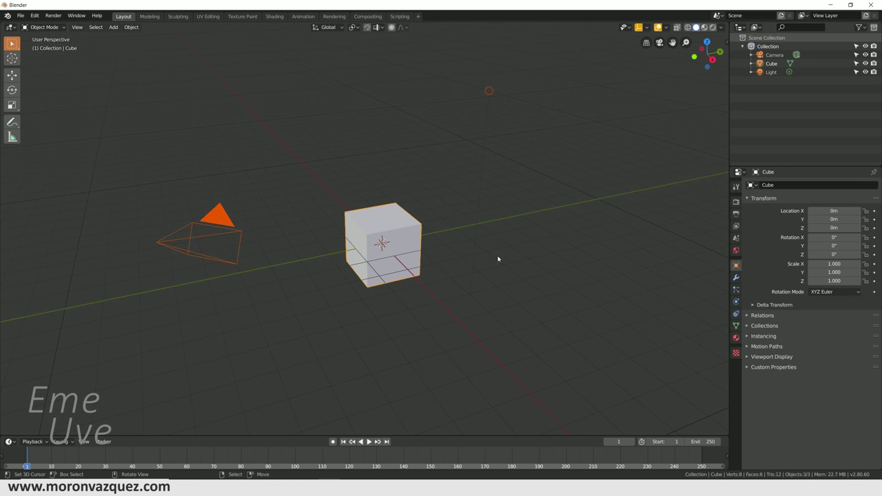
key("Delete")
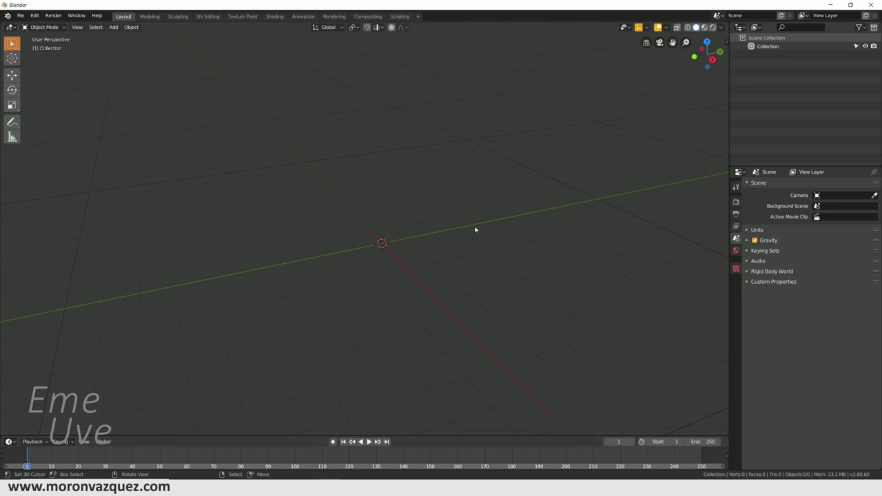
key("shift+a")
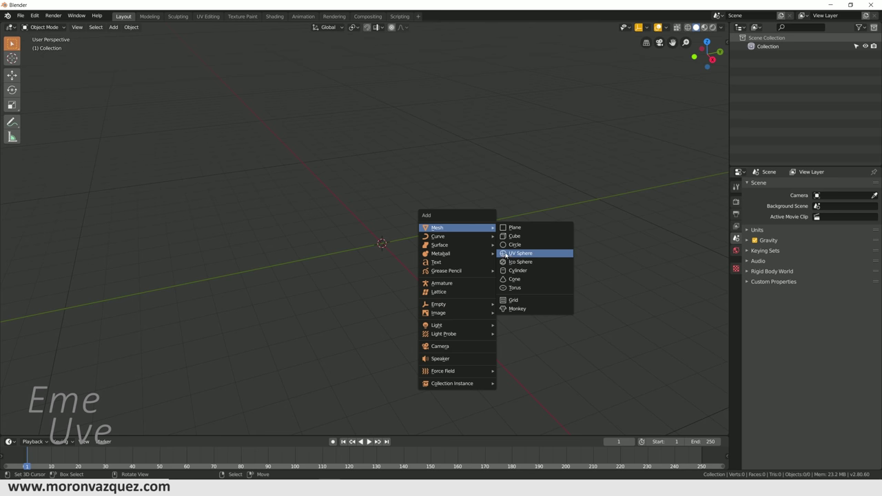
Add a UV sphere with 64 segments and 32 rings.
left_click(506, 254)
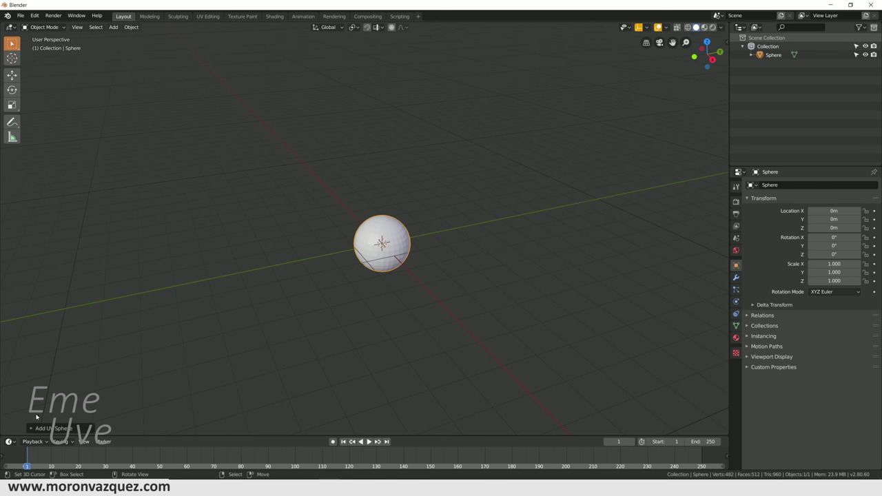
left_click(32, 431)
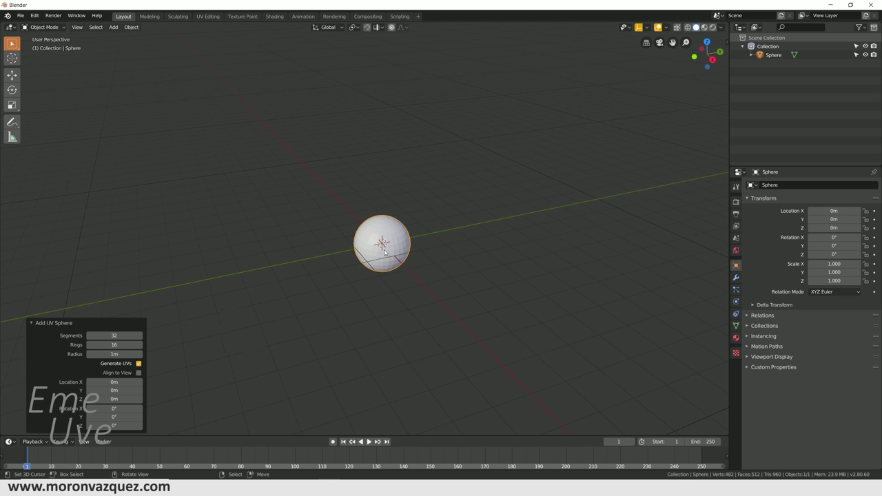
left_click(113, 336)
left_click(113, 345)
type("32")
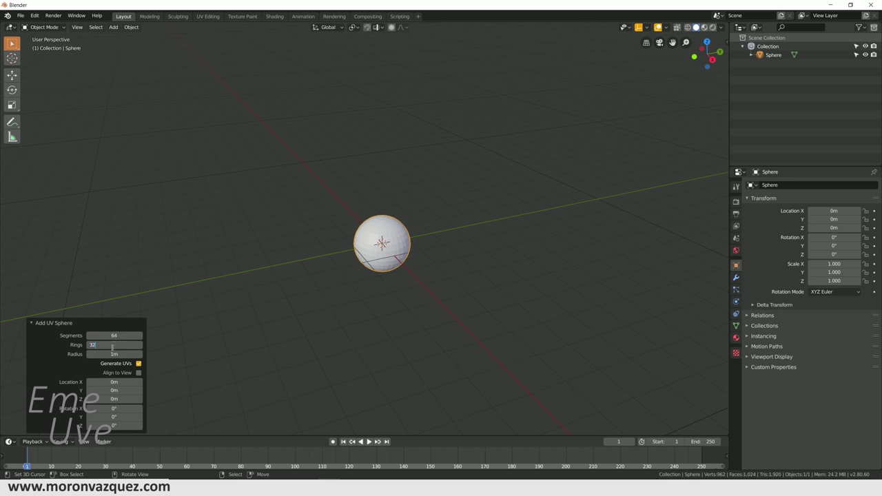
key("Return")
Scale the sphere up to 3.311 on all axes.
key("s")
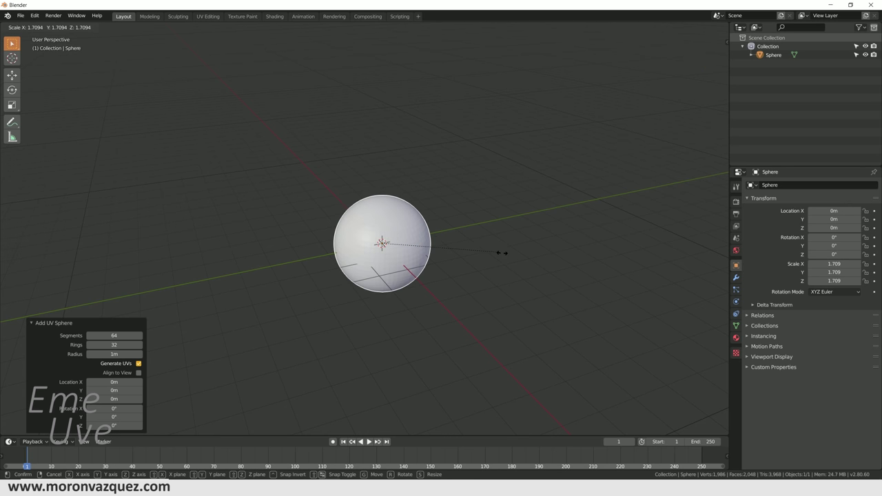
left_click(609, 284)
mouse_move(461, 268)
middle_mouse_down()
mouse_move(448, 280)
mouse_move(381, 228)
middle_mouse_up()
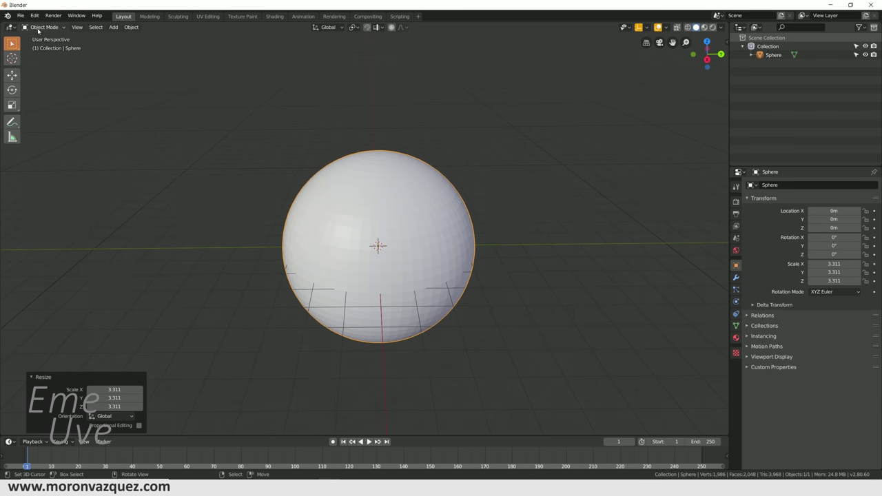
left_click(40, 28)
Enter Edit Mode, deselect all vertices and enable proportional editing.
left_click(38, 47)
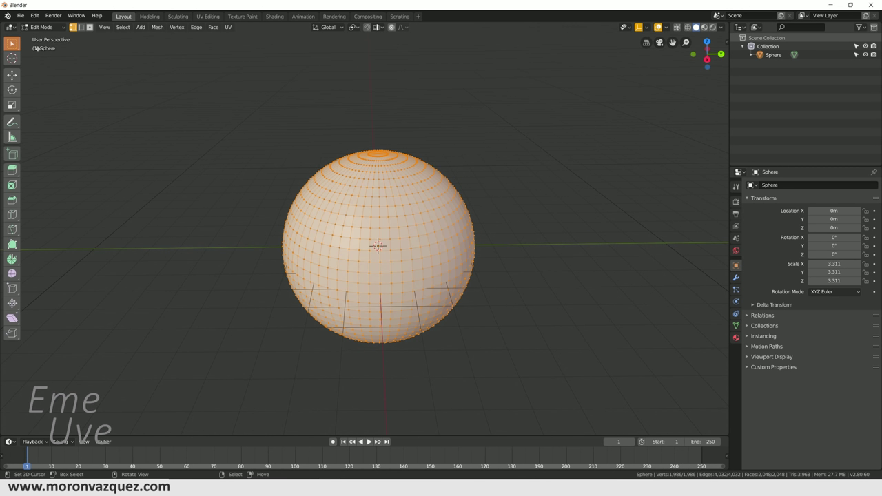
mouse_move(416, 314)
middle_mouse_down()
mouse_move(427, 276)
mouse_move(427, 297)
middle_mouse_up()
key("alt+a")
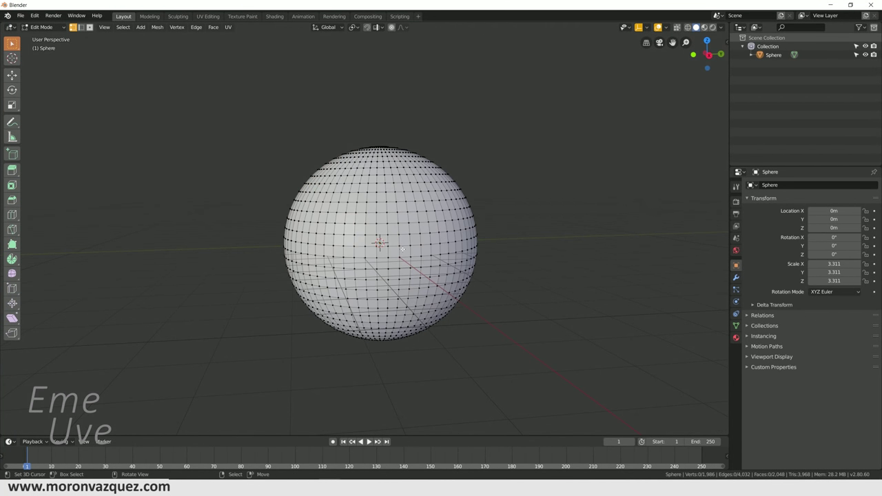
middle_click_drag(351, 199, 404, 117)
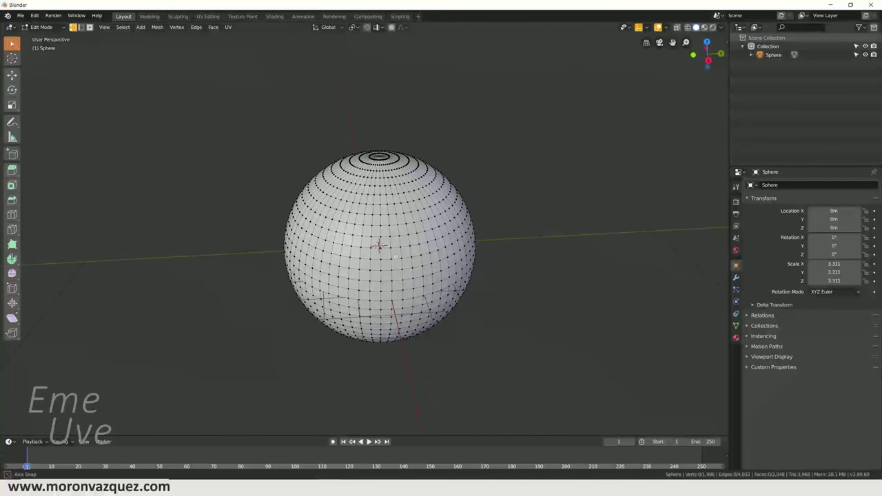
left_click(392, 29)
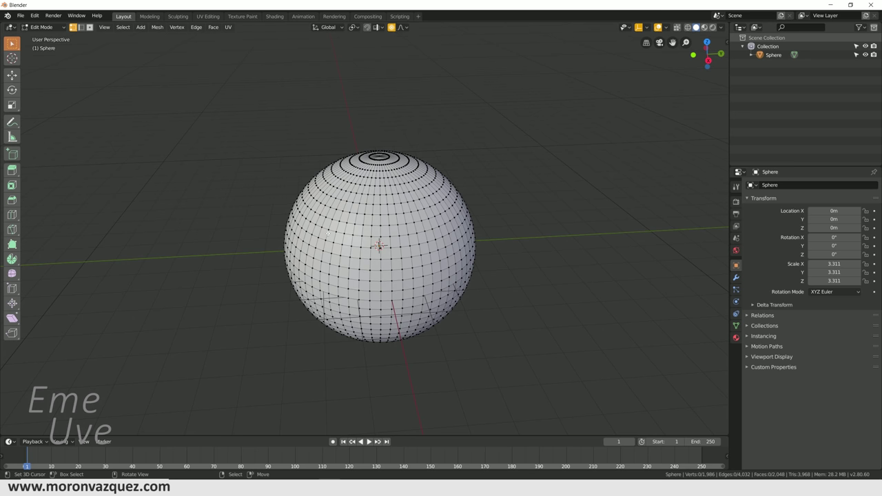
Select the sphere's bottom pole vertex and start moving it downward.
mouse_move(430, 274)
middle_mouse_down()
mouse_move(442, 259)
mouse_move(402, 219)
mouse_move(404, 238)
middle_mouse_up()
scroll(401, 219, "up", 3)
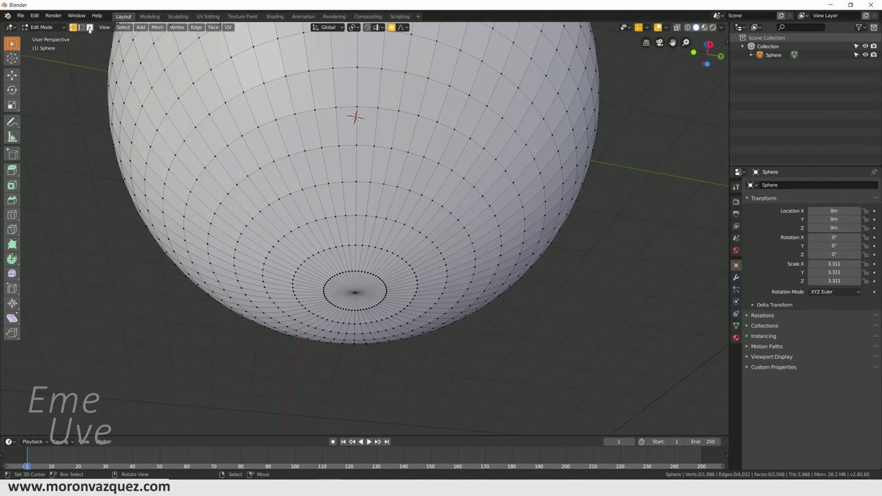
left_click(355, 295)
scroll(354, 295, "down", 5)
middle_click_drag(355, 295, 432, 311)
left_click(11, 75)
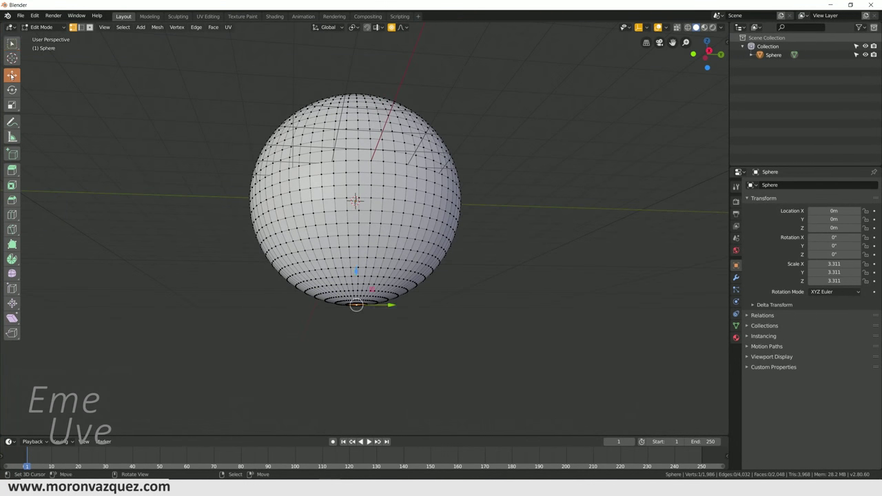
mouse_move(349, 270)
left_mouse_down()
mouse_move(367, 294)
mouse_move(379, 286)
left_mouse_up()
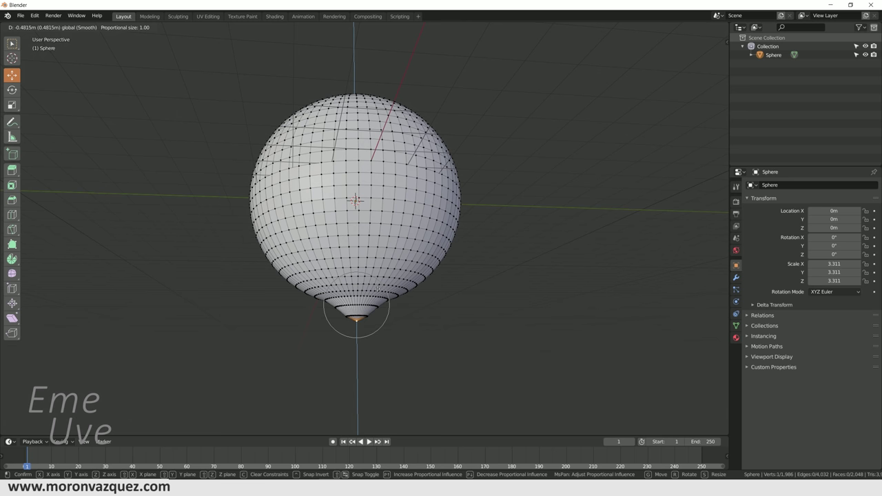
Set proportional size to about 3.14 and drop the pole at Z -2.1 m.
scroll(378, 288, "down", 2)
scroll(377, 288, "down", 1)
scroll(378, 288, "down", 3)
scroll(378, 288, "down", 3)
scroll(378, 288, "down", 2)
scroll(379, 288, "down", 1)
scroll(379, 288, "up", 4)
scroll(383, 307, "down", 2)
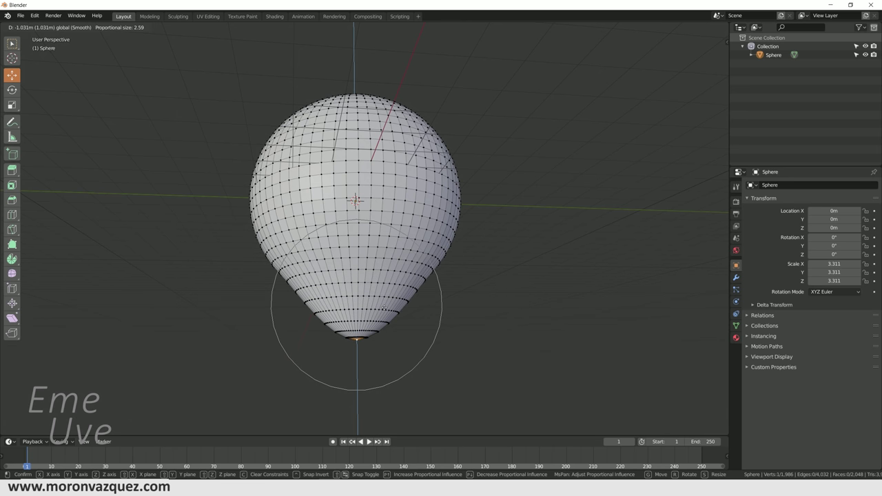
scroll(384, 310, "down", 2)
scroll(383, 311, "down", 1)
scroll(384, 310, "up", 1)
scroll(383, 304, "up", 4)
scroll(379, 295, "up", 4)
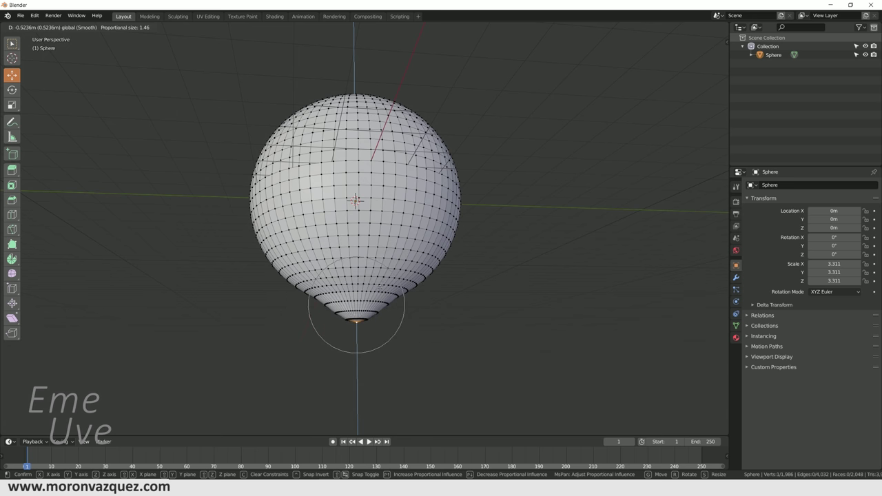
scroll(376, 295, "up", 3)
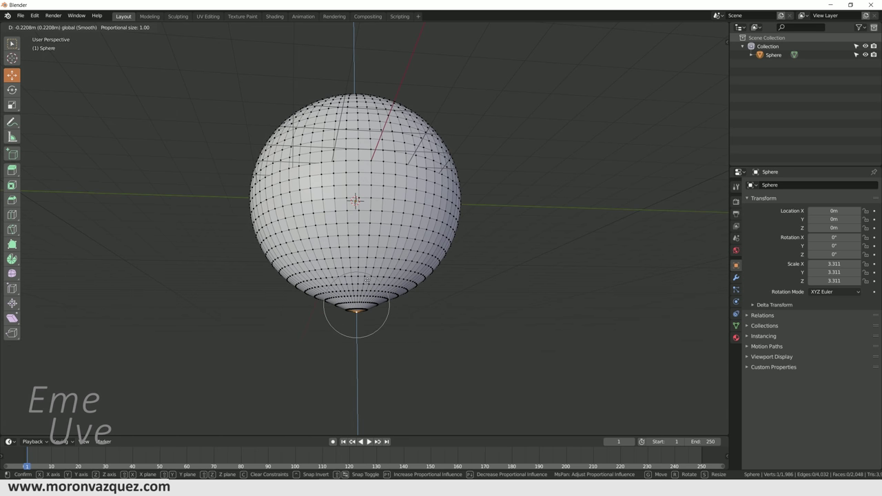
scroll(366, 278, "down", 3)
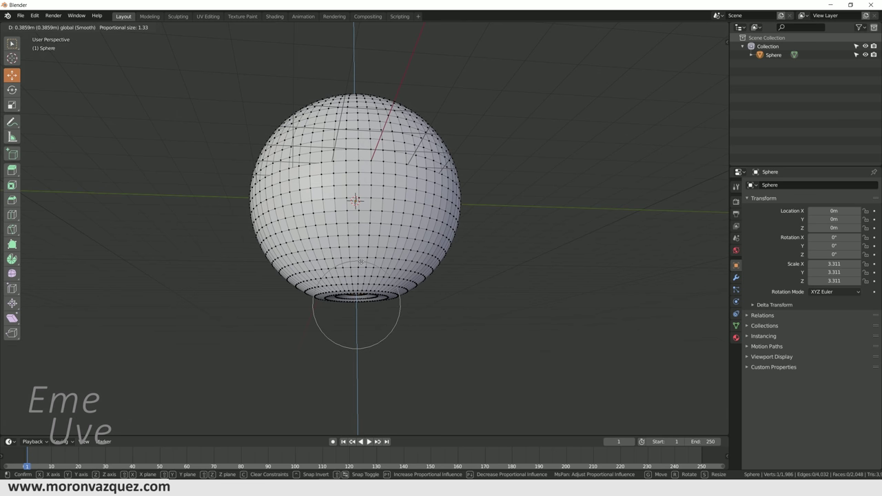
scroll(369, 282, "down", 1)
scroll(369, 282, "down", 1)
scroll(369, 282, "down", 2)
scroll(369, 284, "down", 4)
scroll(370, 285, "down", 5)
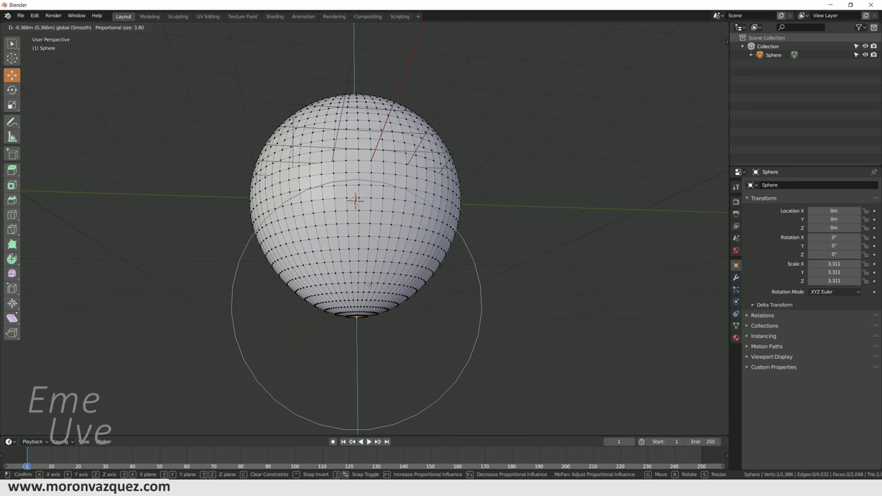
scroll(372, 306, "up", 1)
scroll(370, 313, "up", 1)
scroll(369, 325, "up", 1)
scroll(369, 329, "up", 1)
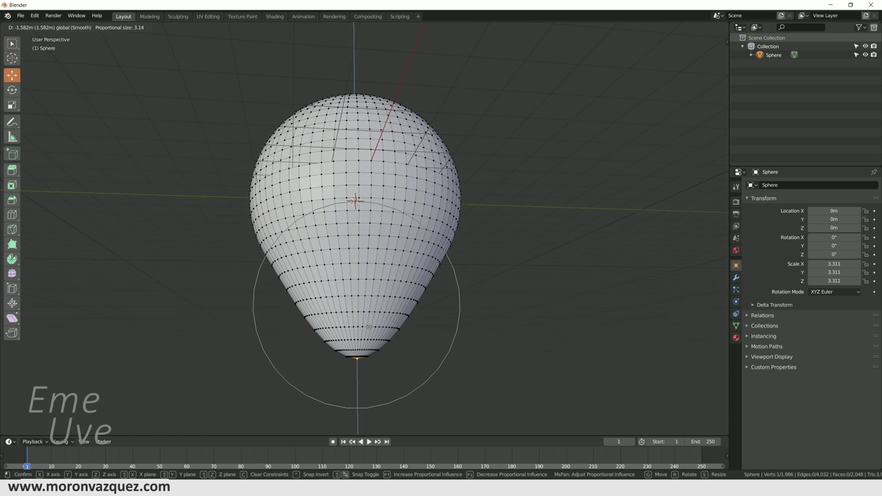
scroll(370, 335, "up", 1)
scroll(373, 344, "down", 1)
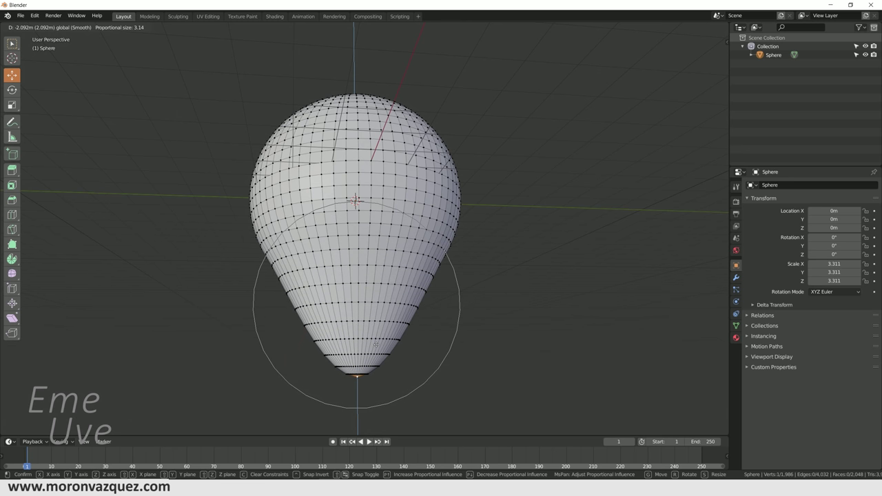
left_click(376, 345)
mouse_move(492, 354)
middle_mouse_down()
mouse_move(537, 370)
mouse_move(507, 341)
mouse_move(471, 355)
mouse_move(506, 370)
mouse_move(511, 307)
mouse_move(468, 294)
mouse_move(404, 301)
mouse_move(439, 309)
mouse_move(428, 307)
middle_mouse_up()
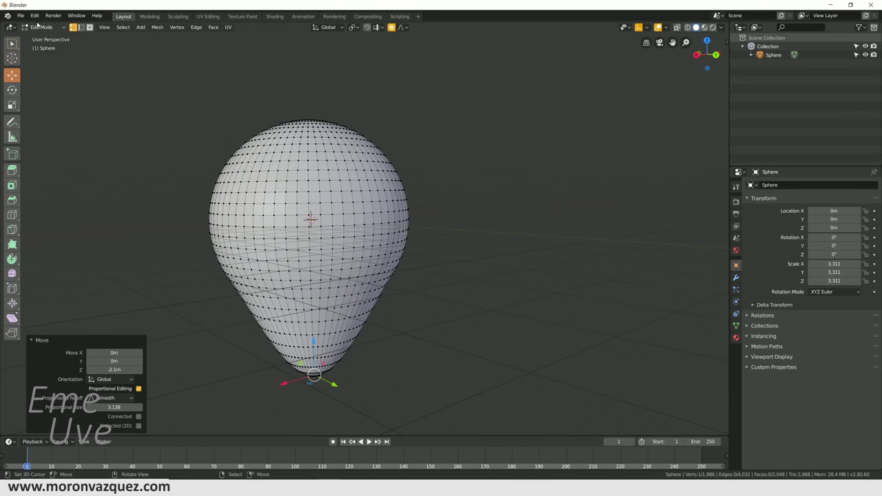
left_click(47, 29)
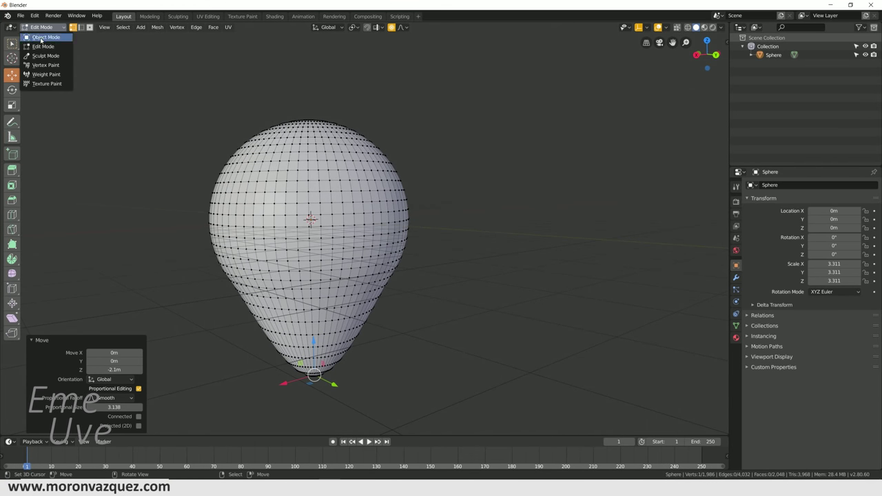
Return to Object Mode, put the 3D cursor on the upper balloon, and clear its location.
left_click(41, 38)
scroll(378, 170, "down", 3)
mouse_move(378, 170)
middle_mouse_down()
mouse_move(418, 159)
mouse_move(452, 160)
mouse_move(451, 170)
middle_mouse_up()
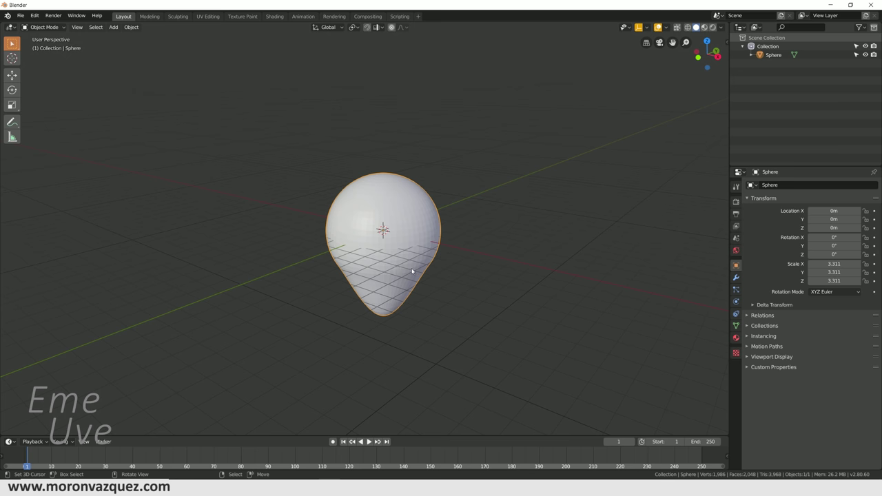
mouse_move(439, 213)
middle_mouse_down()
mouse_move(454, 222)
mouse_move(462, 209)
middle_mouse_up()
left_click(406, 203)
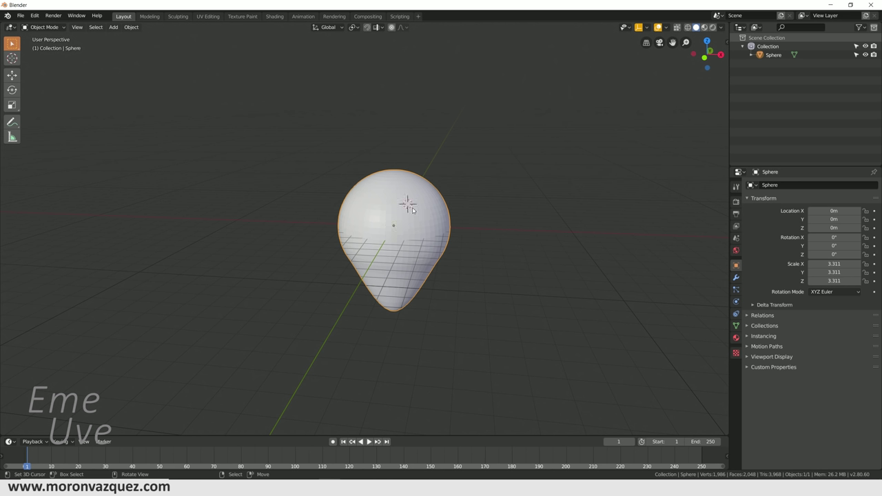
key("alt+g")
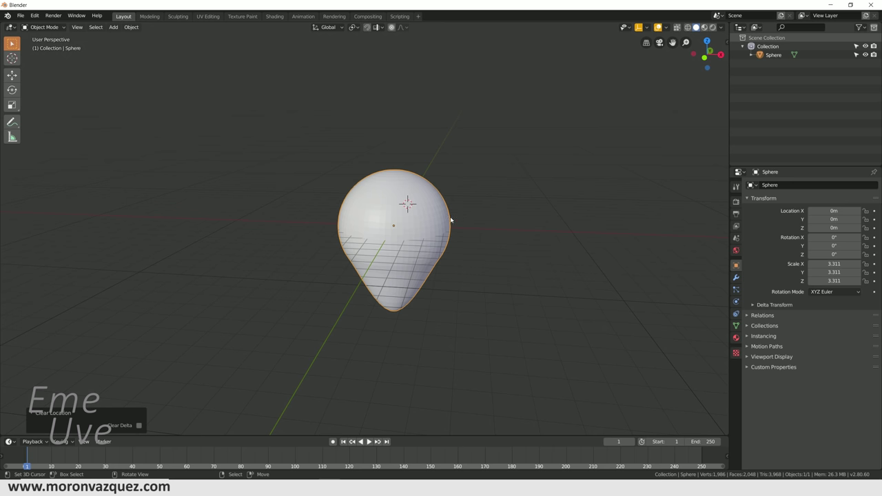
key("shift+a")
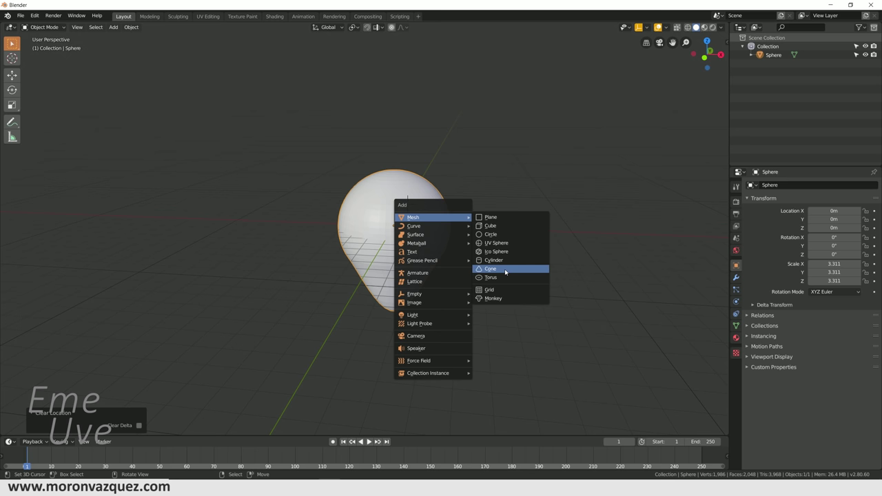
Add a cube and scale it to 6.772.
left_click(490, 225)
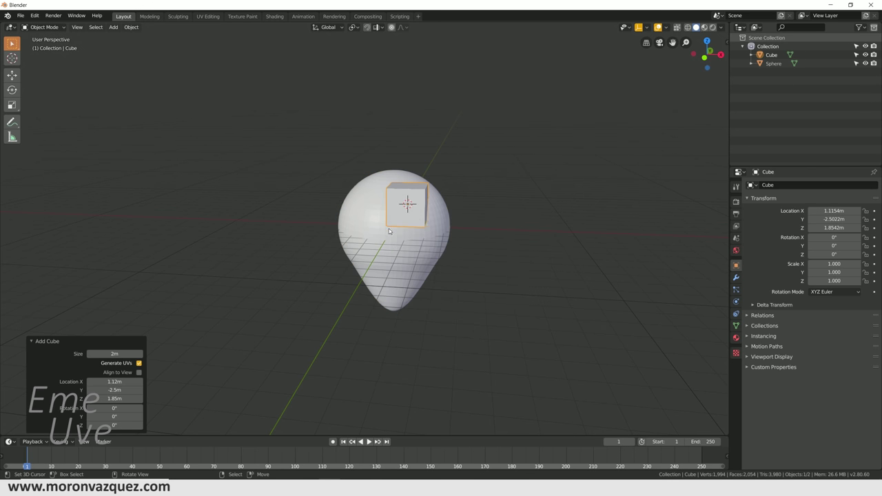
key("s")
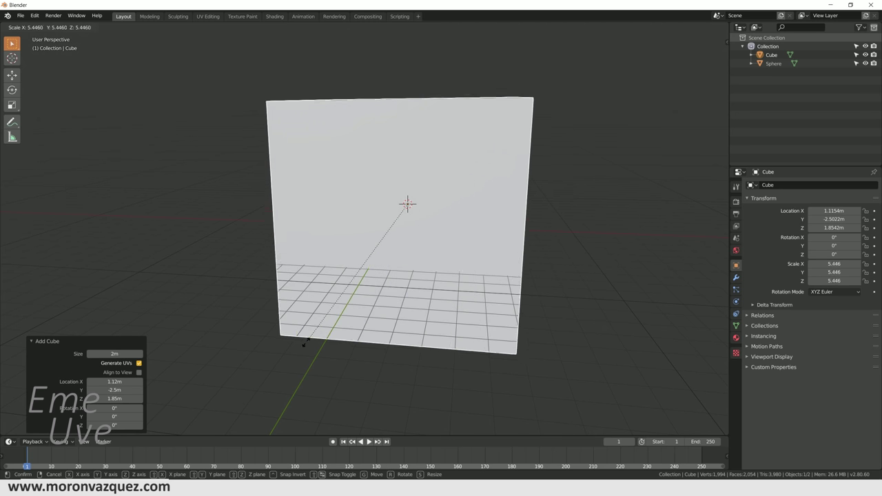
left_click(278, 379)
mouse_move(278, 379)
middle_mouse_down()
mouse_move(504, 332)
mouse_move(528, 346)
mouse_move(418, 353)
mouse_move(427, 354)
middle_mouse_up()
Move the cube along X, Z and Y so it straddles the balloon.
left_click(12, 75)
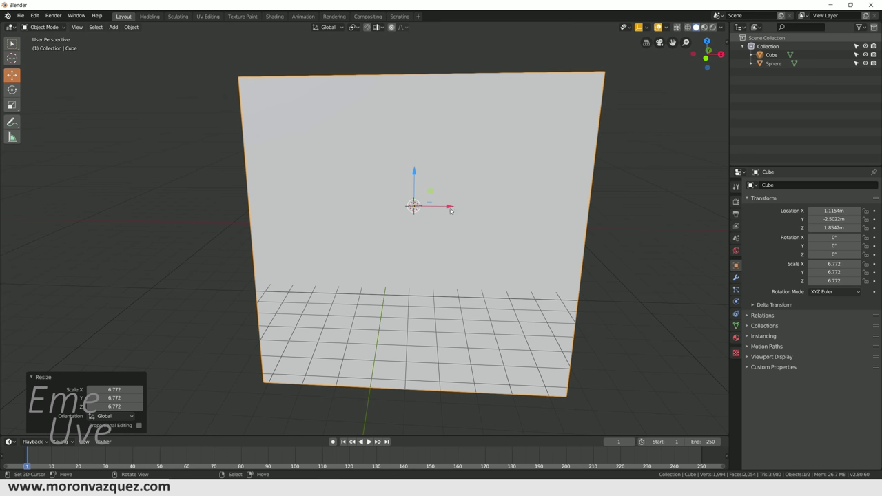
left_click_drag(451, 211, 582, 208)
middle_click_drag(583, 208, 568, 150)
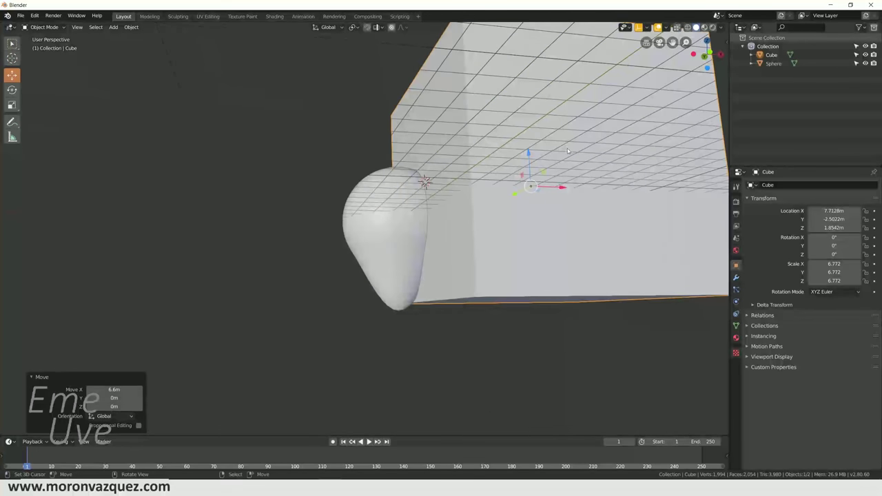
left_click_drag(528, 157, 529, 190)
middle_click_drag(529, 189, 618, 242)
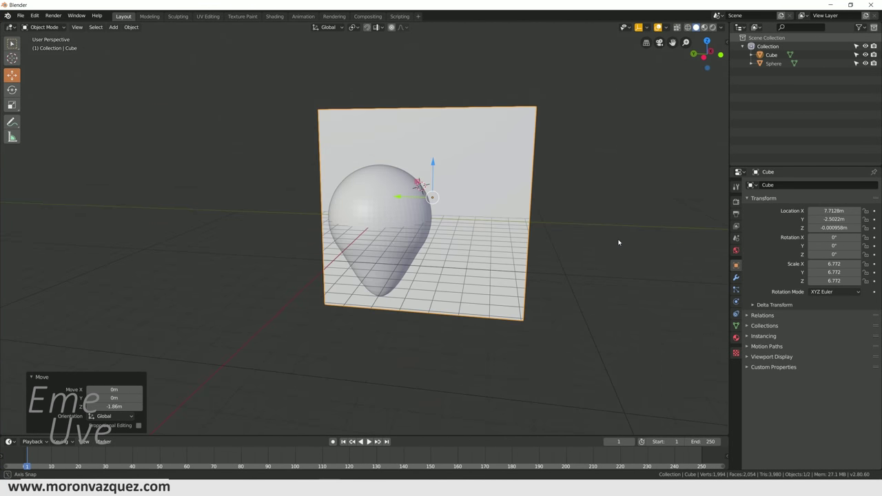
mouse_move(397, 197)
left_mouse_down()
mouse_move(369, 201)
mouse_move(520, 218)
left_mouse_up()
middle_click_drag(519, 218, 484, 218)
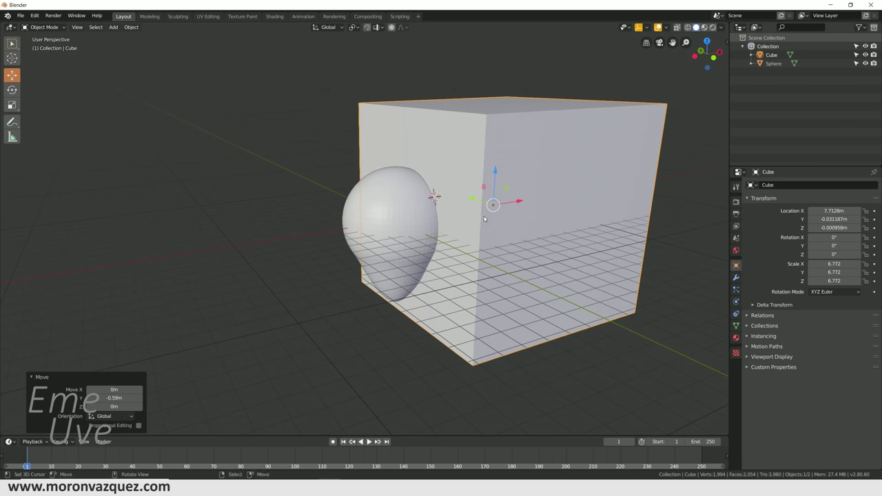
key("KP_1")
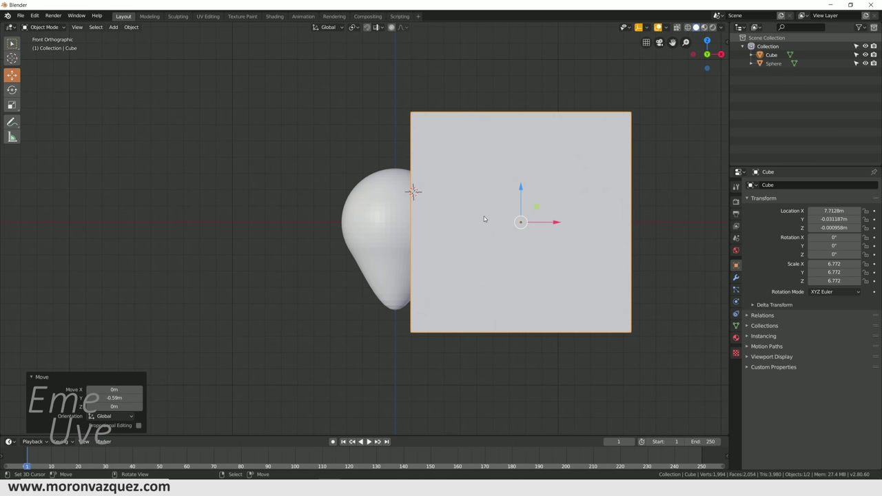
In front view, shift the cube left until its edge meets the balloon's centre.
key("g")
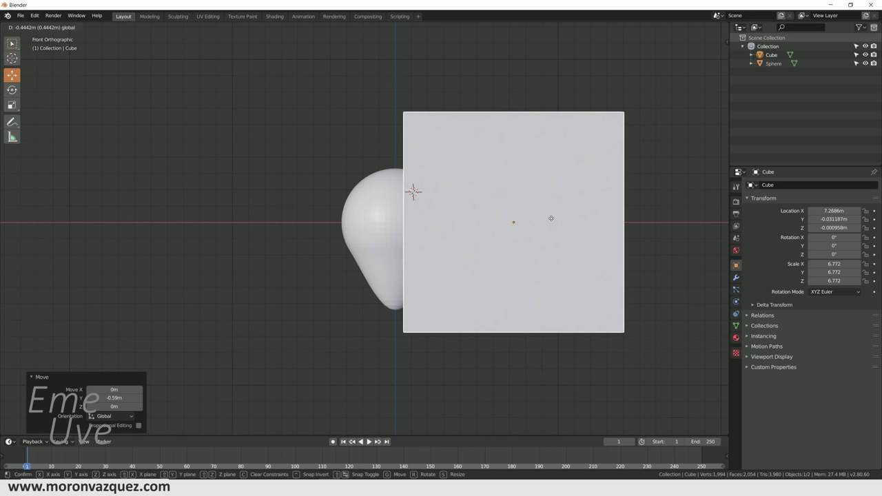
left_click(550, 218)
scroll(505, 224, "up", 3)
scroll(542, 218, "down", 1)
key("g")
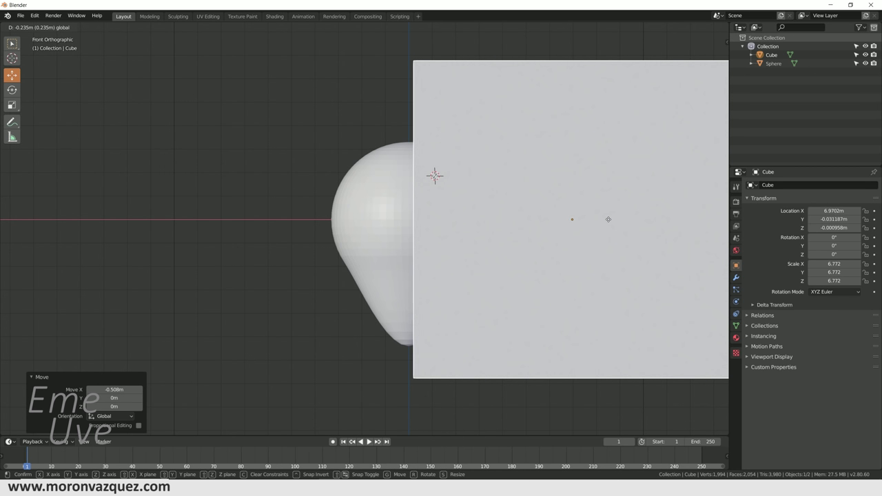
left_click(608, 219)
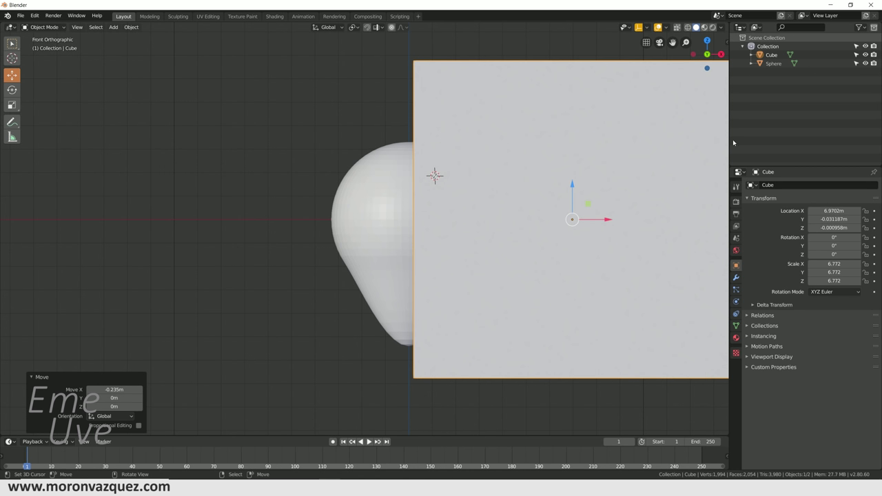
left_click(372, 205)
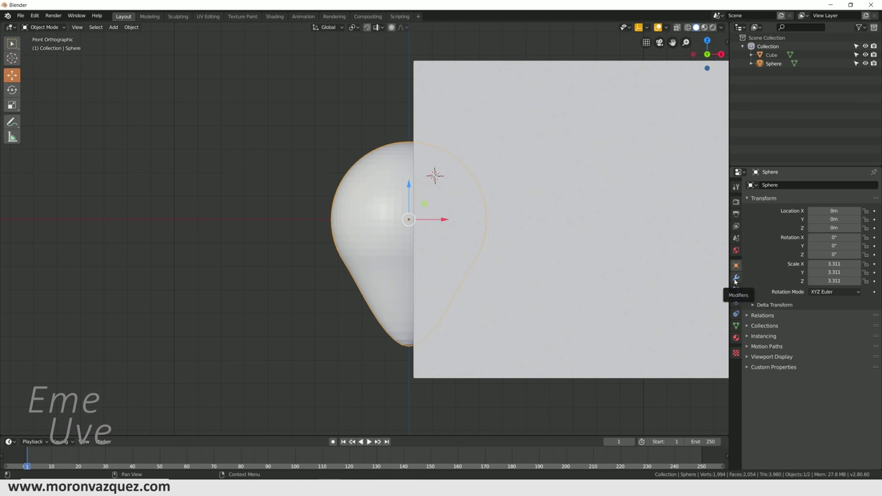
Add and apply a Boolean Difference modifier on the sphere using the Cube.
left_click(735, 279)
left_click(770, 184)
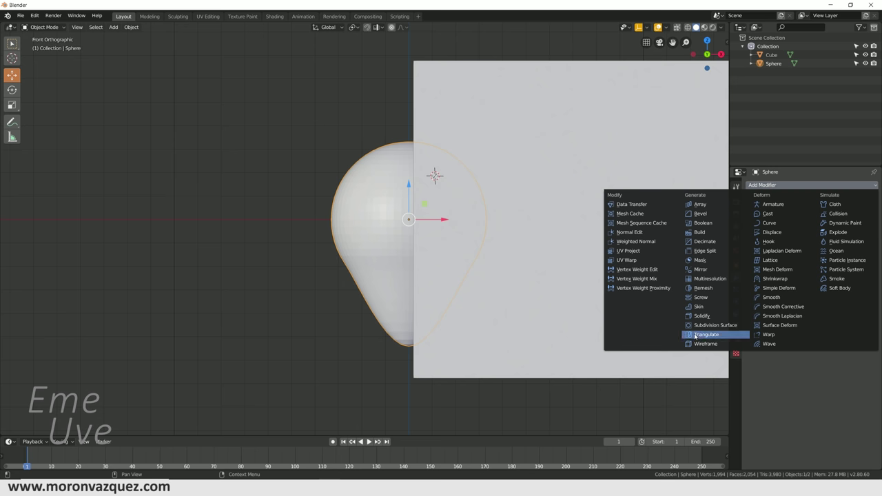
left_click(698, 224)
left_click(872, 232)
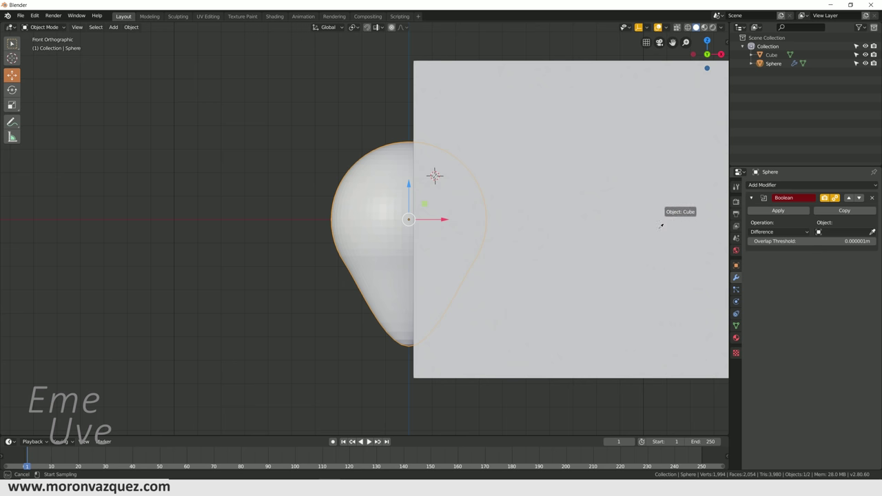
left_click(449, 93)
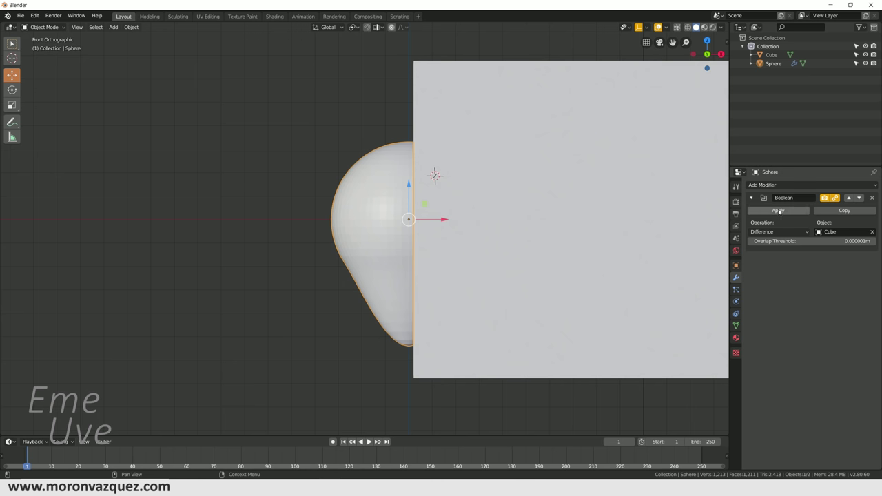
left_click(778, 210)
middle_click_drag(482, 276, 514, 275)
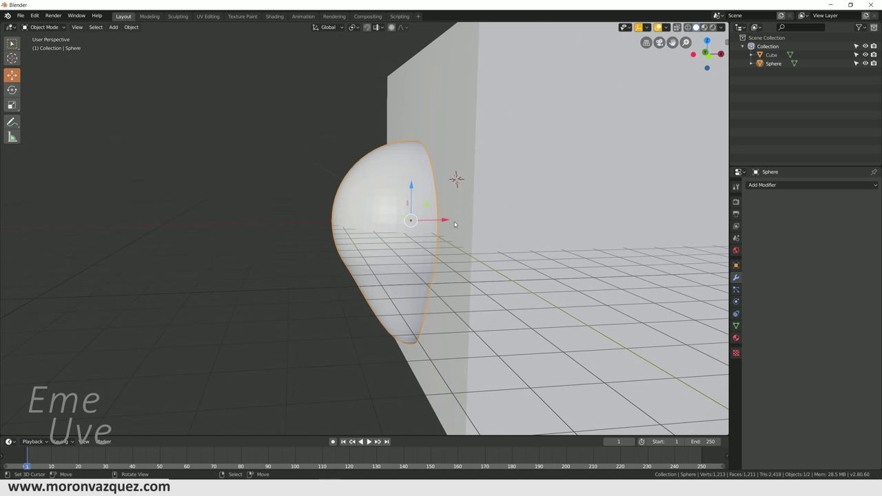
Move the cube 1.37 m further right along X.
left_click(486, 213)
left_click_drag(596, 204, 633, 243)
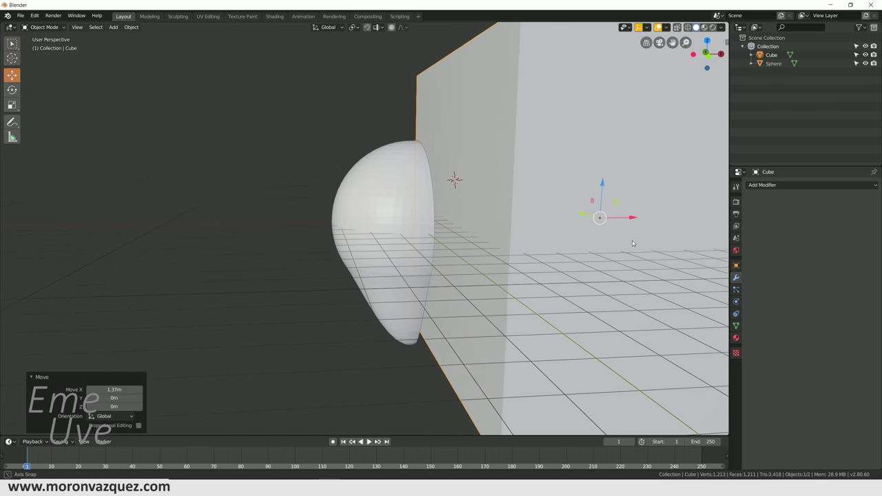
middle_click_drag(632, 243, 656, 232)
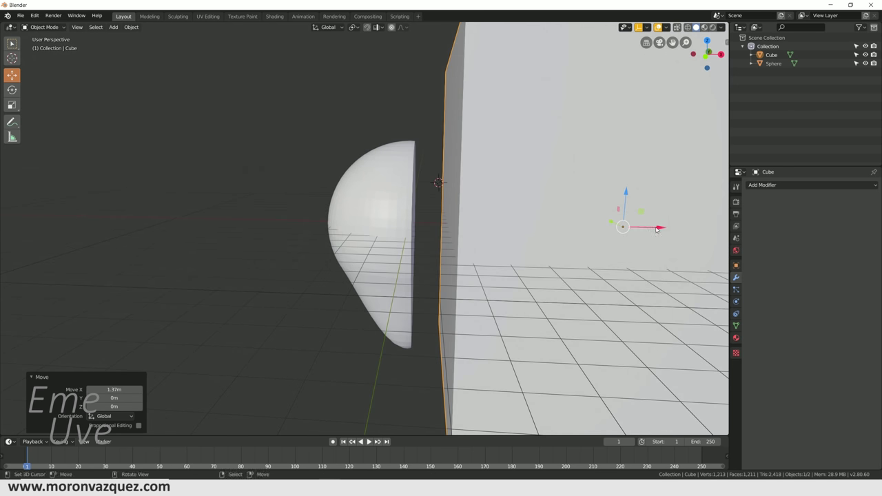
key("KP_1")
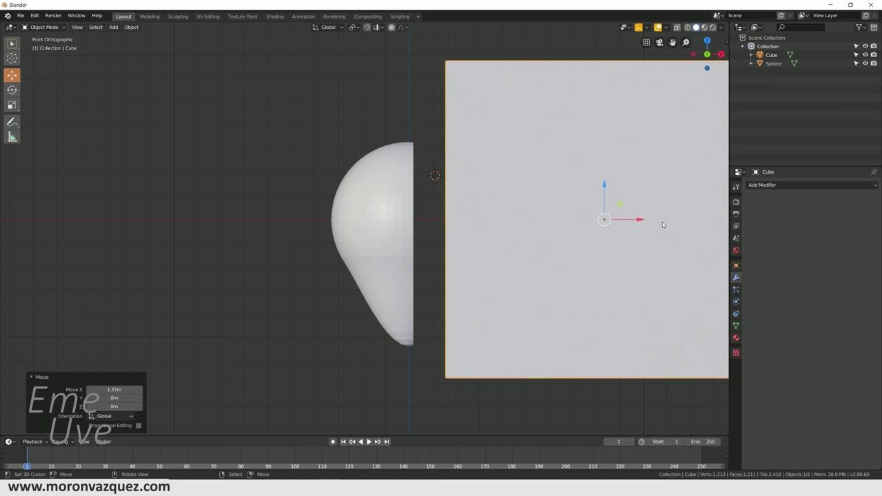
Slide the cube 15.3 m left over the half balloon.
mouse_move(640, 220)
left_mouse_down()
mouse_move(246, 236)
mouse_move(281, 239)
left_mouse_up()
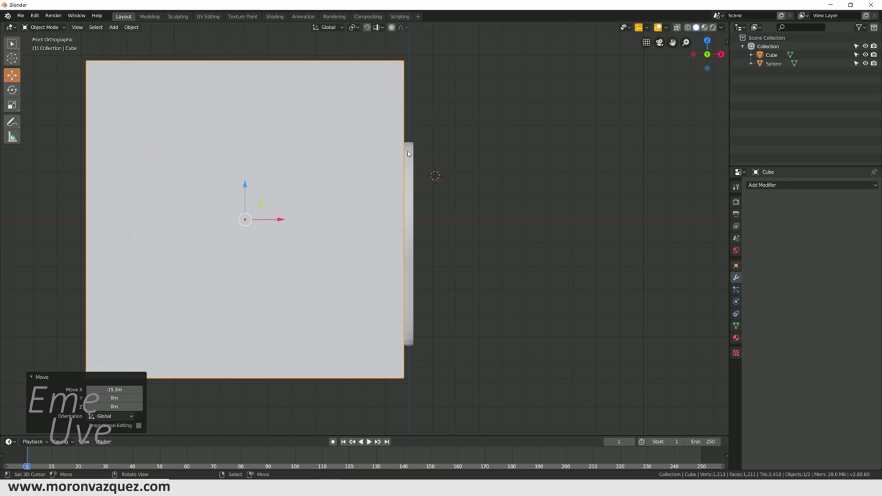
middle_click_drag(295, 116, 409, 173)
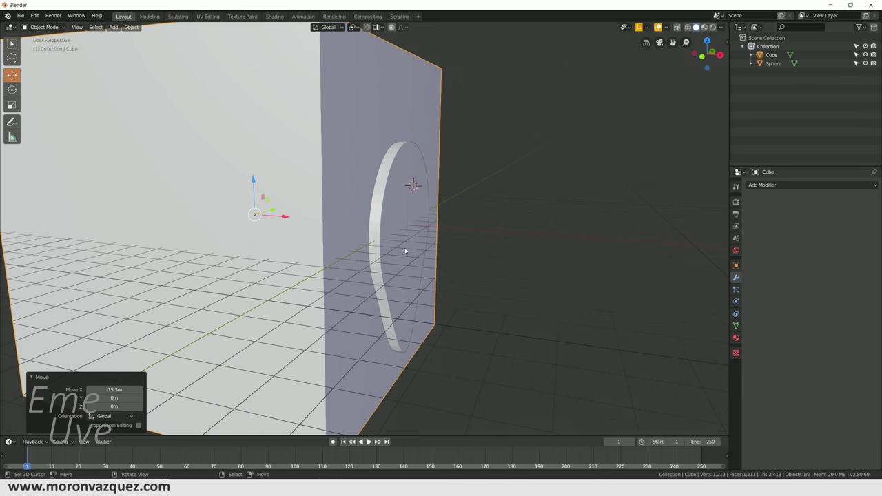
middle_click_drag(350, 210, 429, 168)
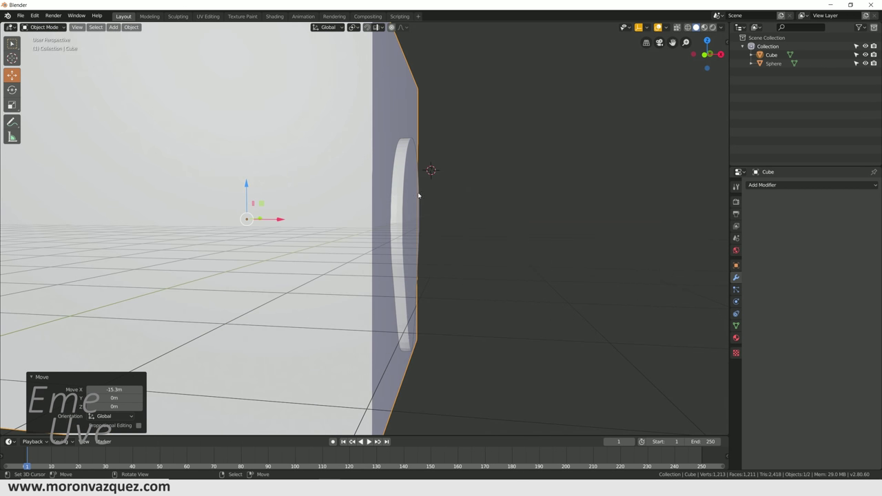
Apply a second Boolean Difference with the Cube on the sphere, then delete the cube.
left_click(407, 195)
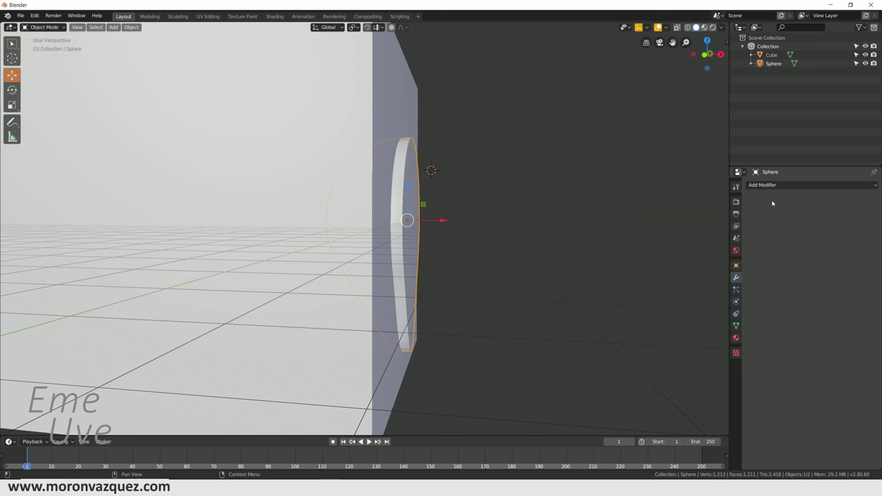
left_click(744, 184)
left_click(725, 223)
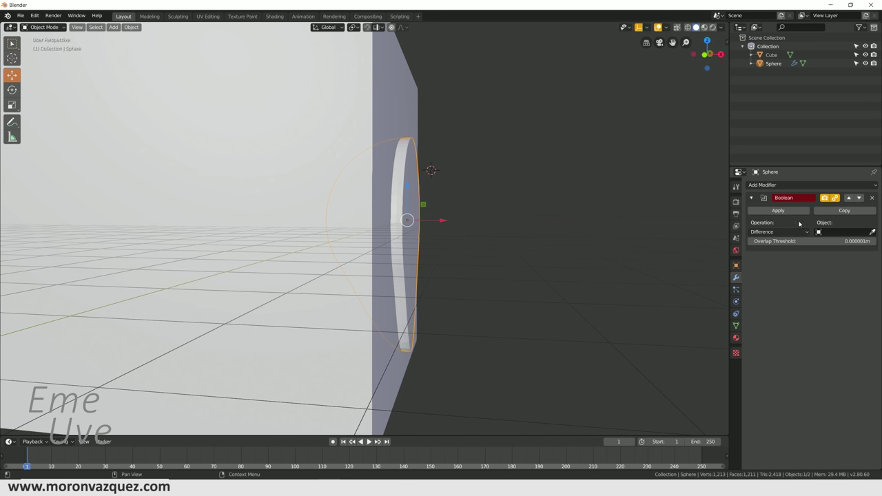
left_click(872, 232)
left_click(320, 101)
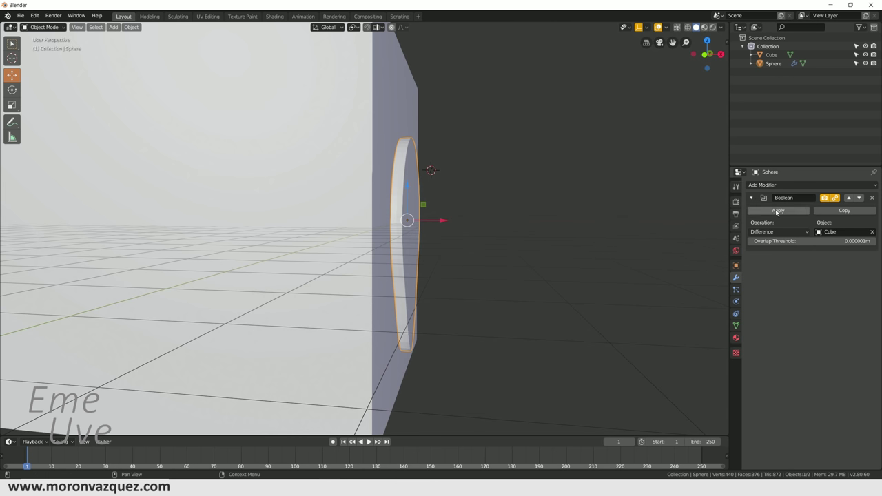
left_click(777, 210)
left_click(314, 118)
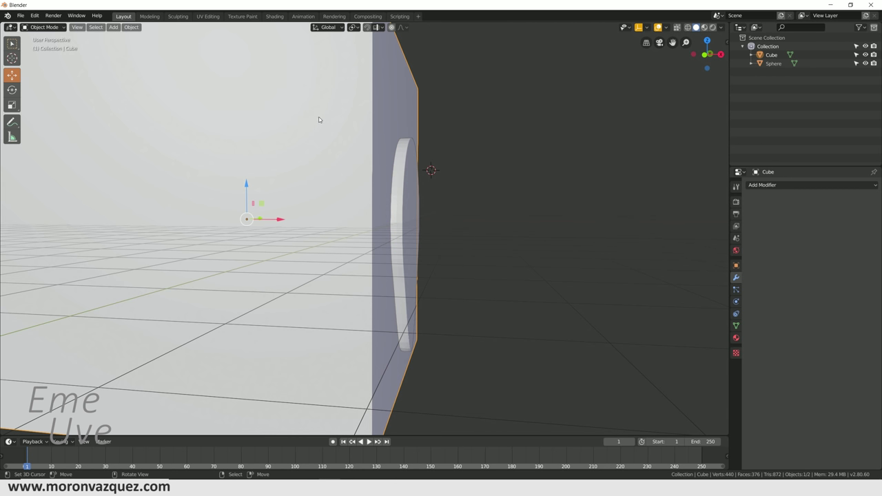
key("Delete")
Scale the balloon slice to 0.336 on X and orbit to inspect the thin shell.
mouse_move(319, 116)
middle_mouse_down()
mouse_move(457, 181)
mouse_move(452, 239)
mouse_move(437, 241)
mouse_move(470, 226)
mouse_move(464, 213)
mouse_move(476, 251)
mouse_move(438, 241)
middle_mouse_up()
left_click(412, 238)
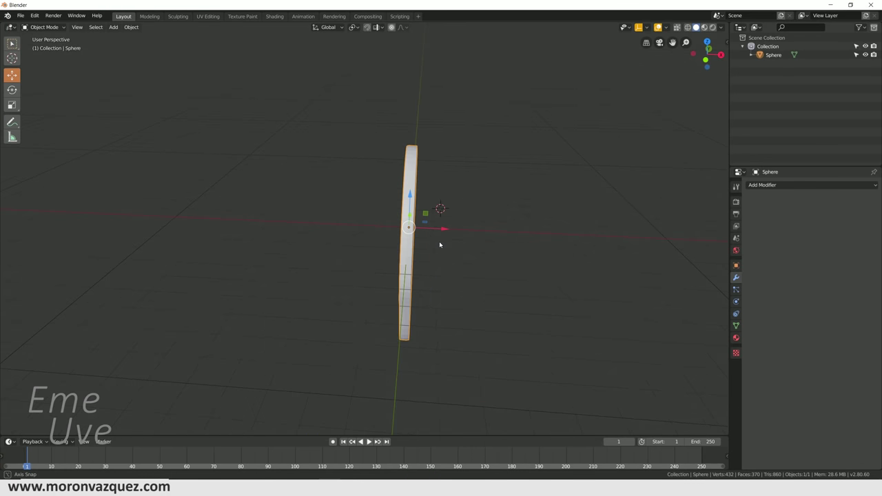
left_click(12, 105)
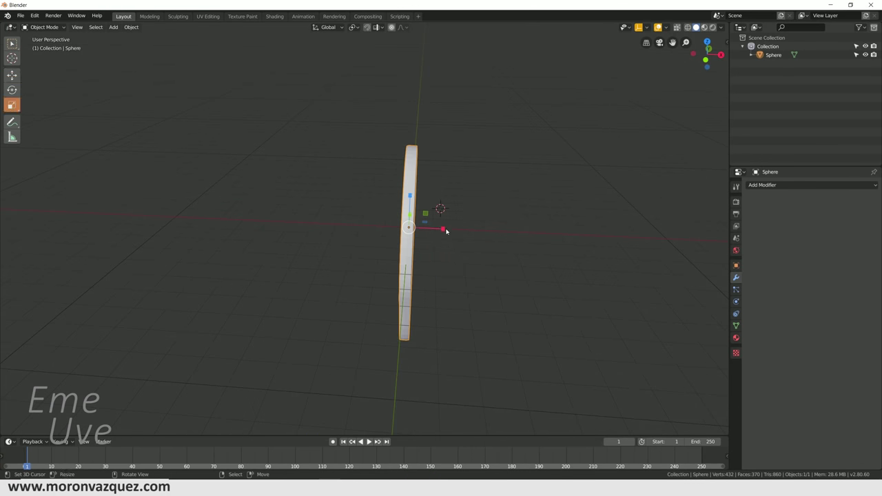
left_click_drag(443, 232, 471, 240)
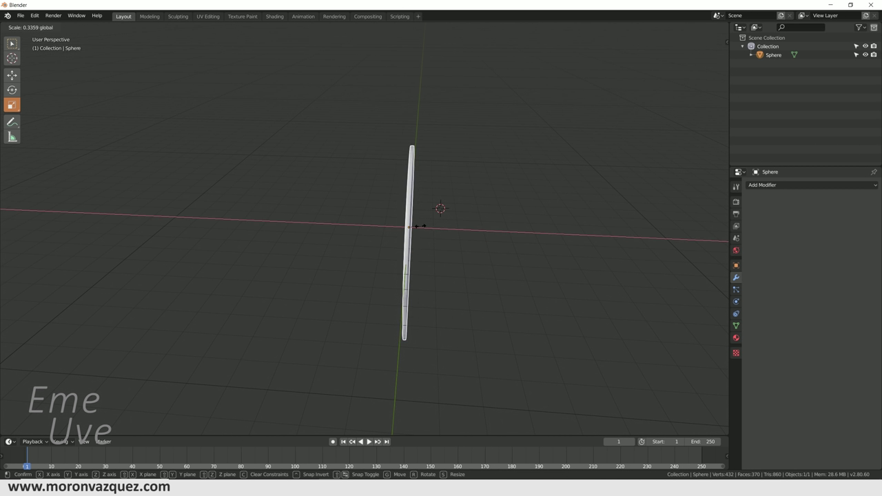
middle_click_drag(470, 241, 412, 248)
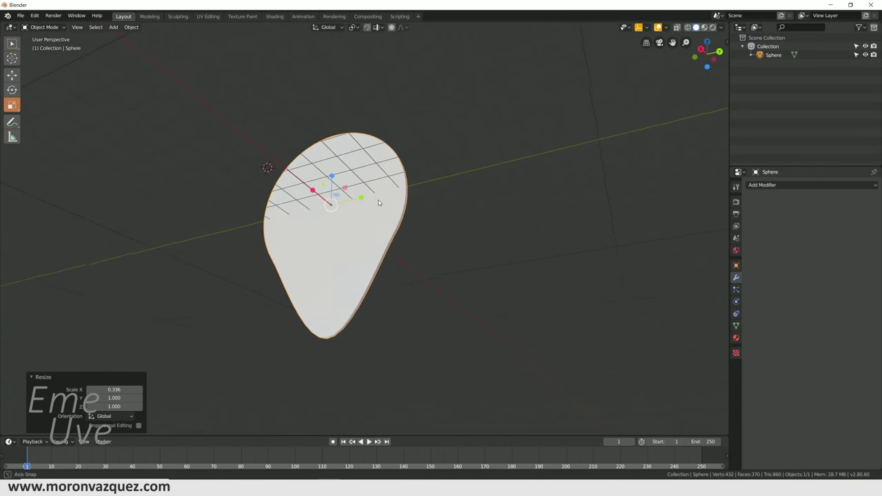
scroll(414, 248, "down", 3)
mouse_move(415, 248)
middle_mouse_down()
mouse_move(421, 240)
mouse_move(436, 263)
middle_mouse_up()
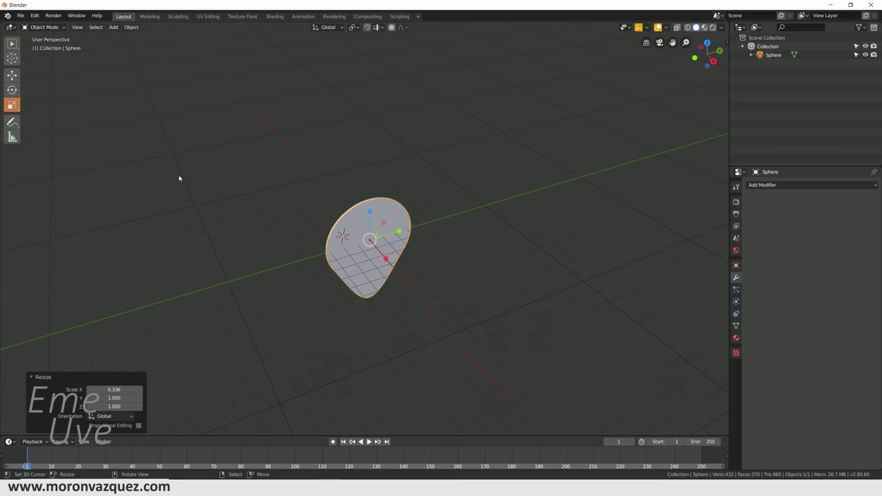
mouse_move(473, 277)
middle_mouse_down()
mouse_move(460, 246)
mouse_move(467, 262)
mouse_move(483, 262)
mouse_move(468, 243)
mouse_move(480, 258)
middle_mouse_up()
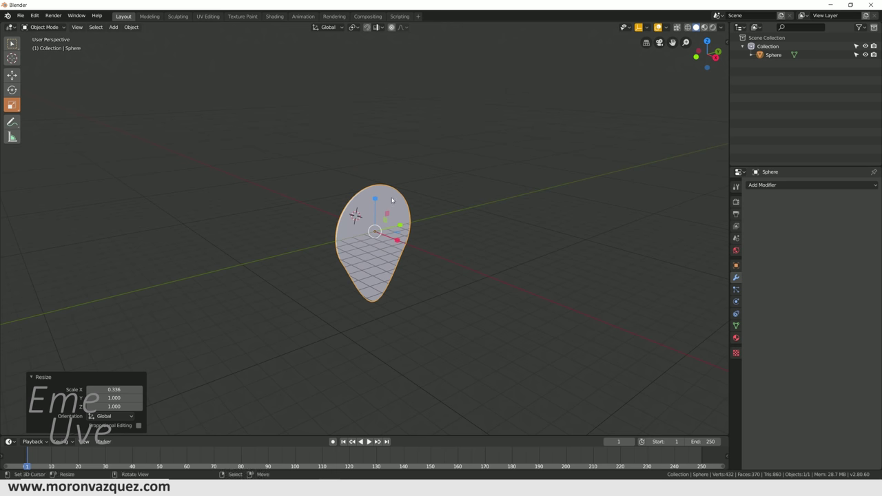
middle_click_drag(381, 265, 393, 261)
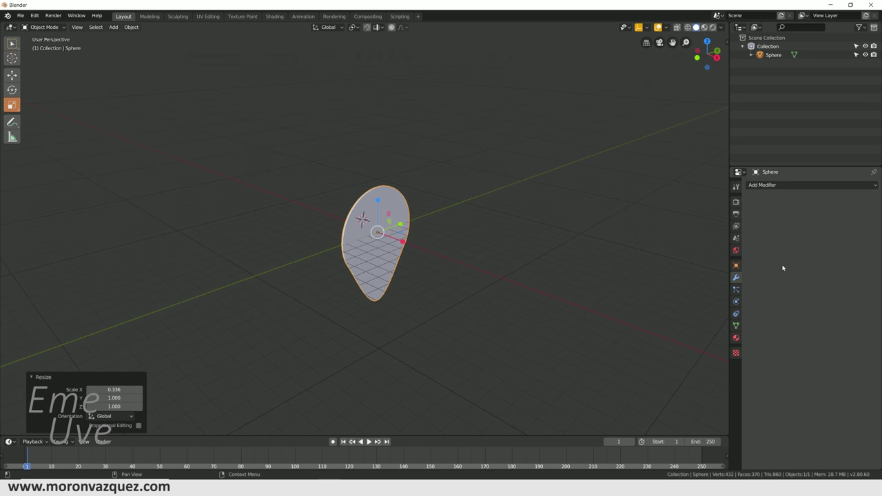
Give the shell a new material with a pure red Base Color and show it in Material Preview.
left_click(736, 338)
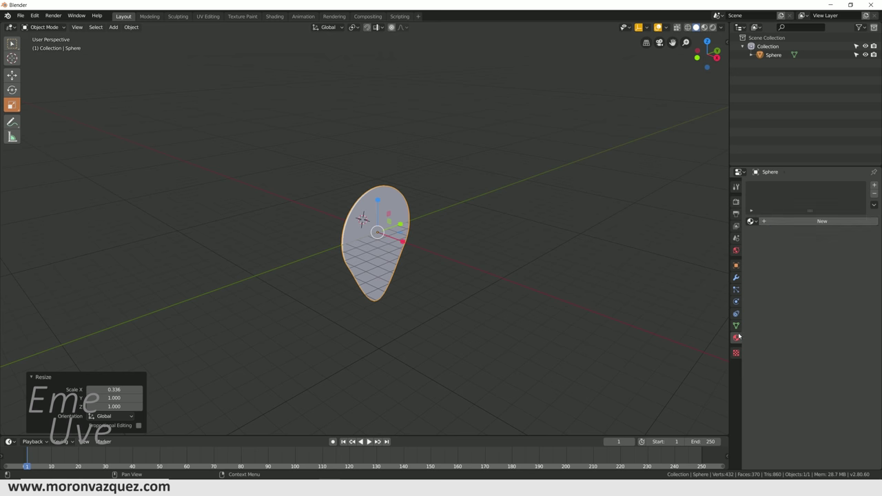
left_click(789, 222)
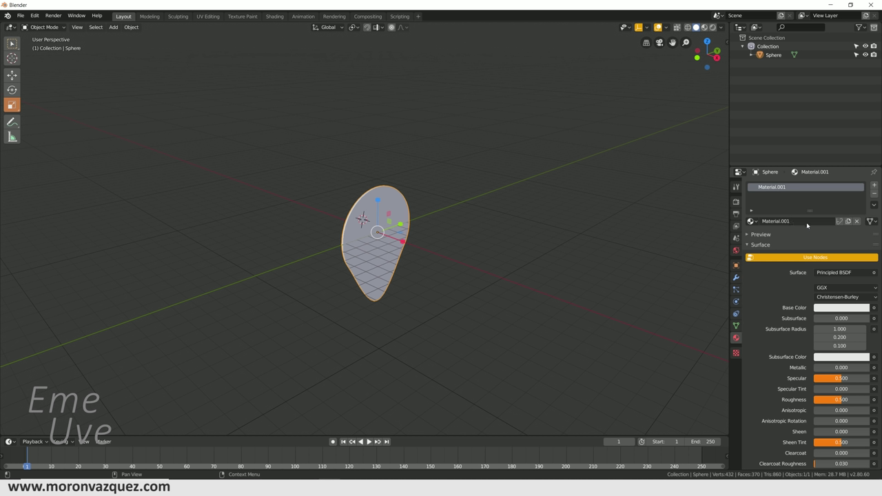
left_click(833, 310)
left_click_drag(821, 245, 823, 246)
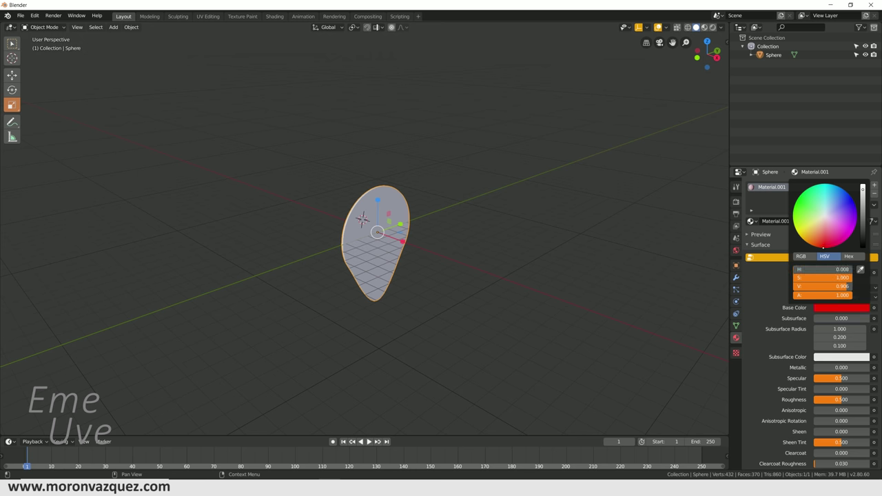
left_click(704, 26)
Switch to the Move tool and duplicate the red shell as Sphere.001.
middle_click_drag(496, 228, 485, 257)
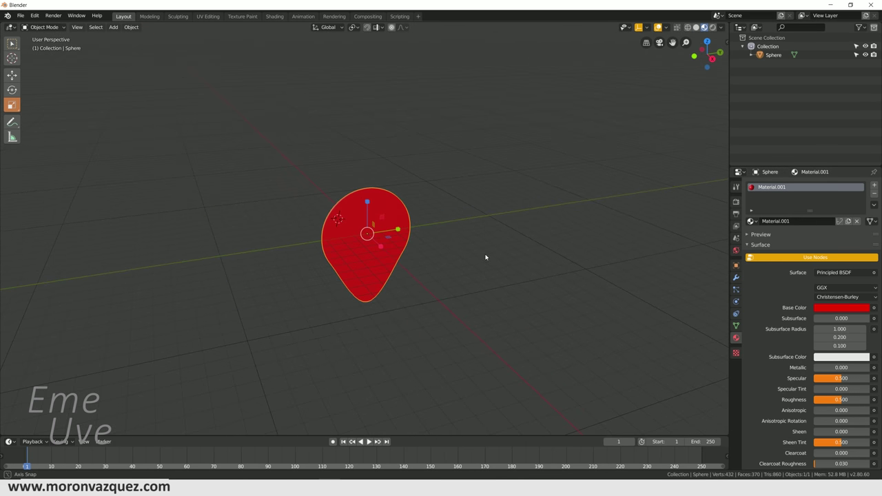
scroll(436, 253, "up", 5)
scroll(397, 256, "down", 4)
mouse_move(403, 232)
middle_mouse_down()
mouse_move(411, 262)
mouse_move(359, 209)
middle_mouse_up()
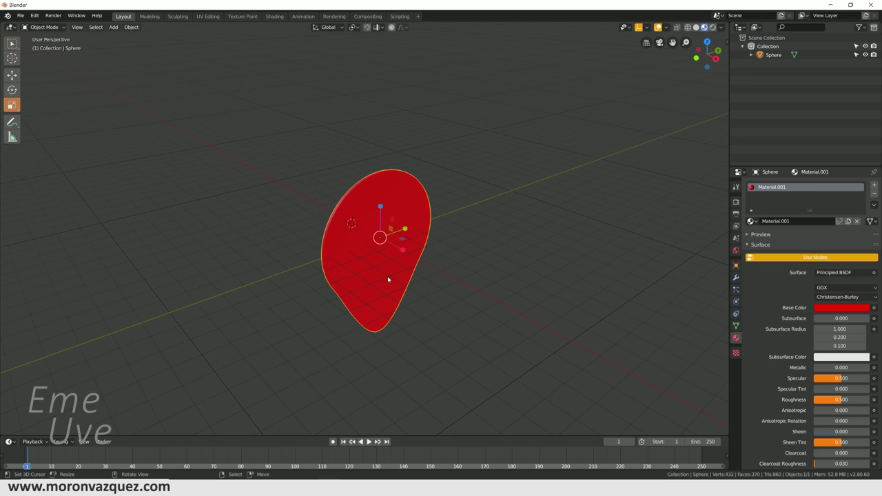
left_click(15, 77)
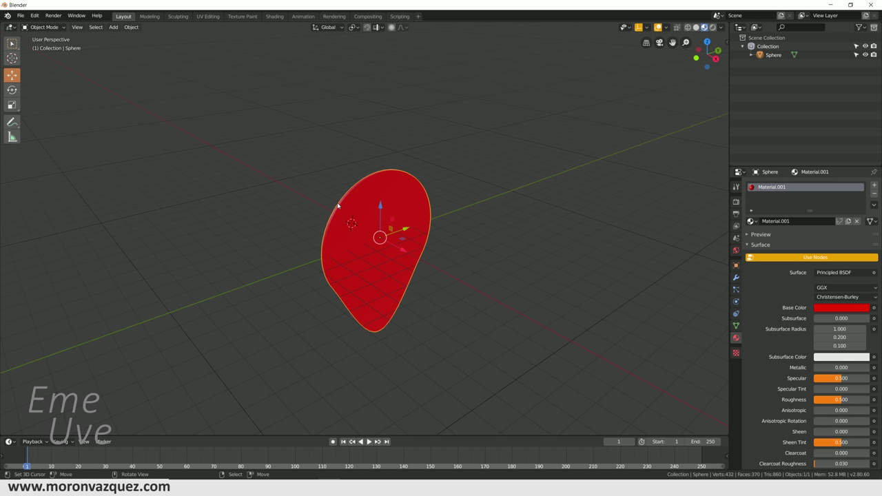
middle_click_drag(390, 219, 396, 221)
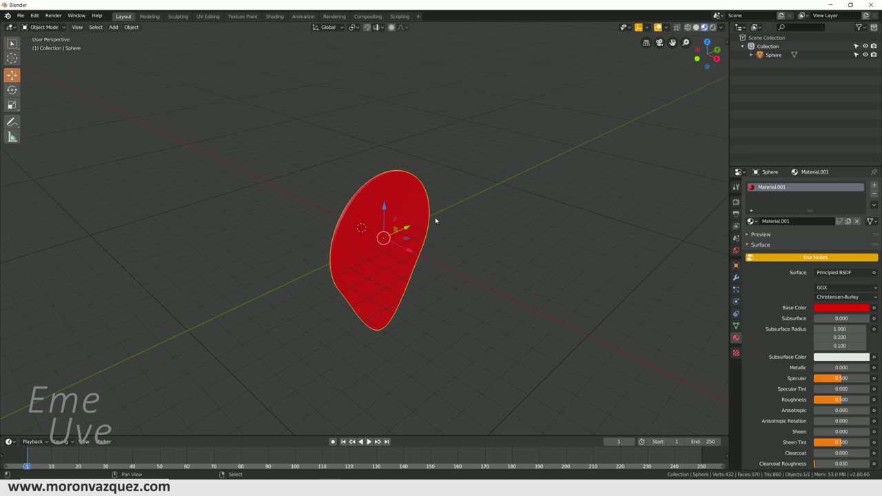
key("shift+d")
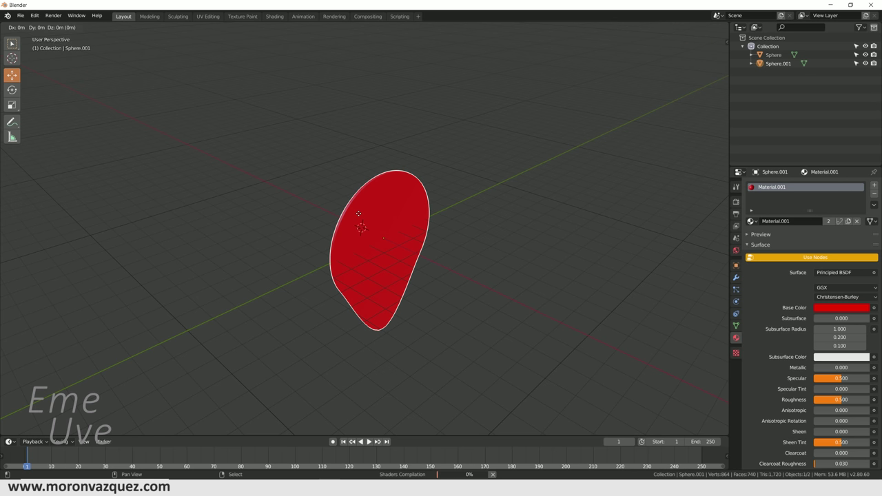
Leave the copy in place and rotate it 90° about Z.
right_click(359, 213)
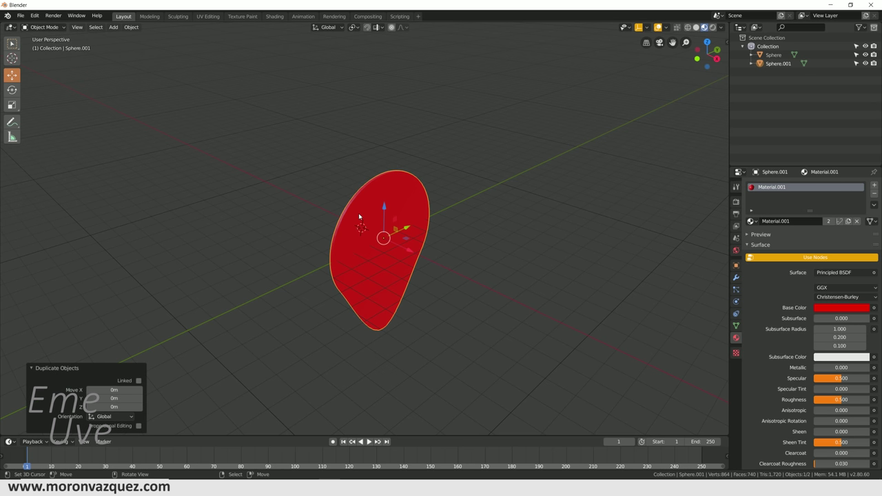
key("r")
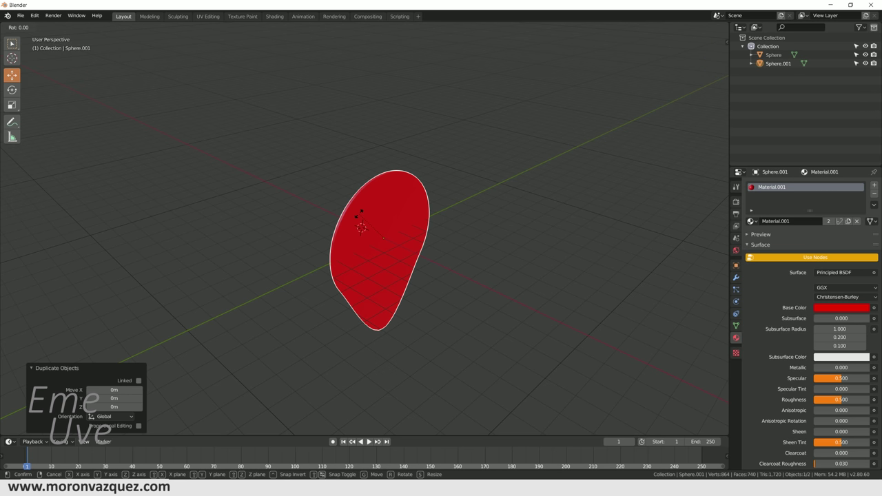
key("z")
type("90")
key("Return")
Join the rotated copy and the original shell into one Sphere object.
mouse_move(358, 213)
middle_mouse_down()
mouse_move(380, 272)
mouse_move(359, 256)
middle_mouse_up()
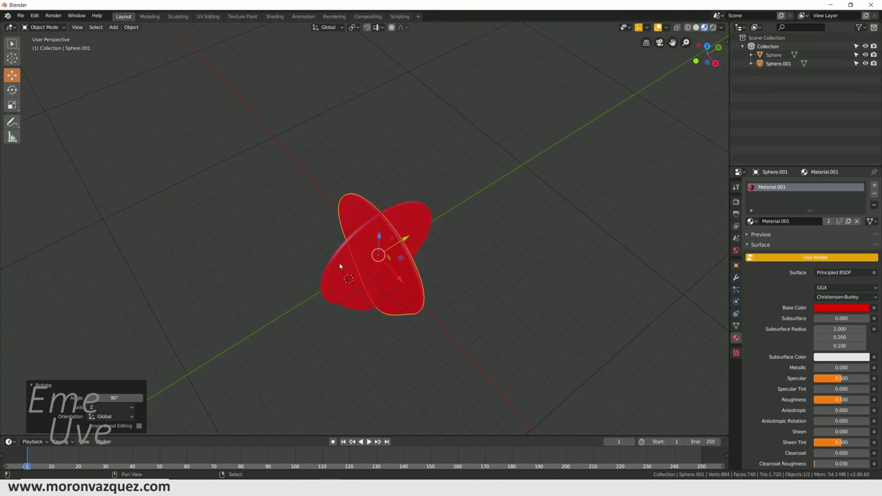
left_click(340, 266, "shift")
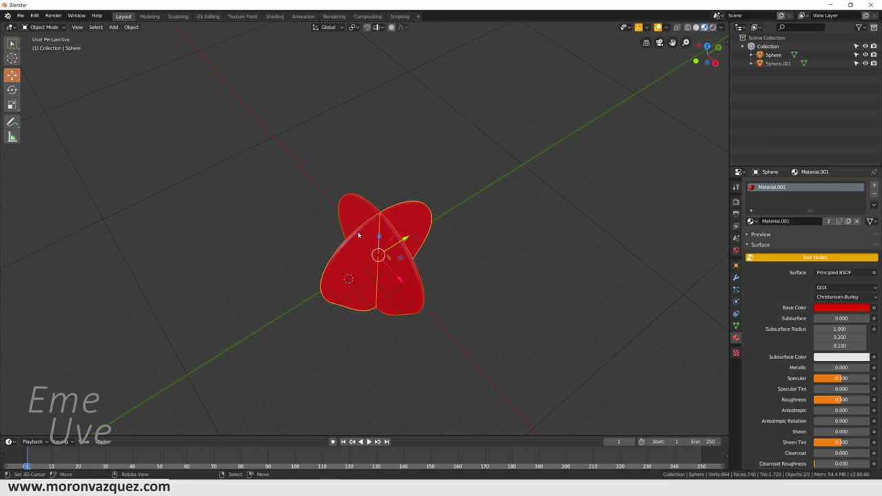
key("ctrl+j")
mouse_move(382, 234)
middle_mouse_down()
mouse_move(389, 207)
mouse_move(407, 276)
mouse_move(417, 265)
mouse_move(387, 199)
middle_mouse_up()
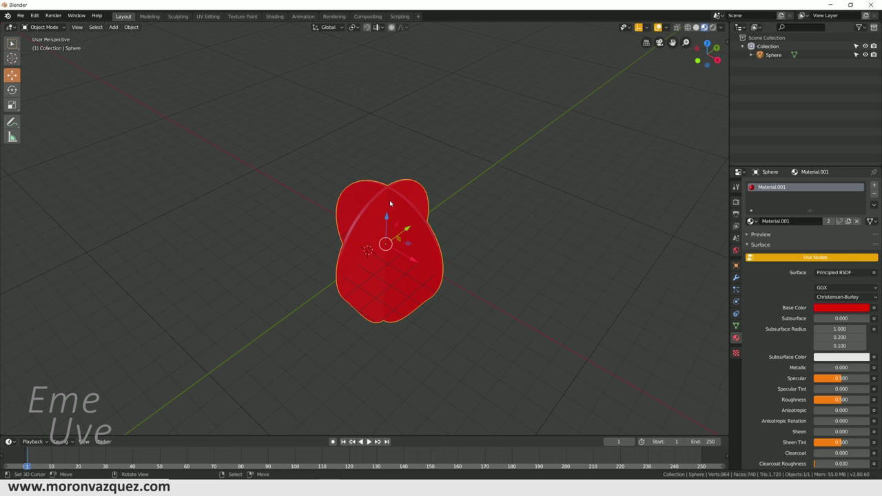
Rotate the joined cross shape 45° about Z and duplicate it.
key("r")
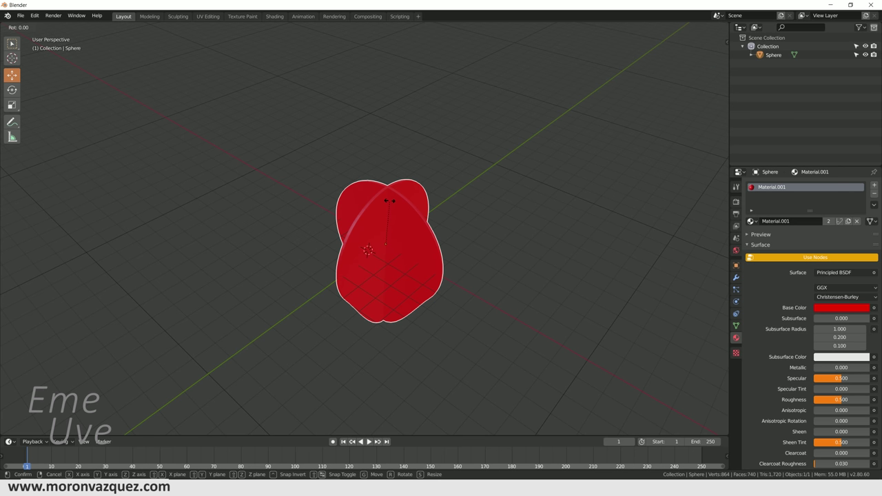
key("z")
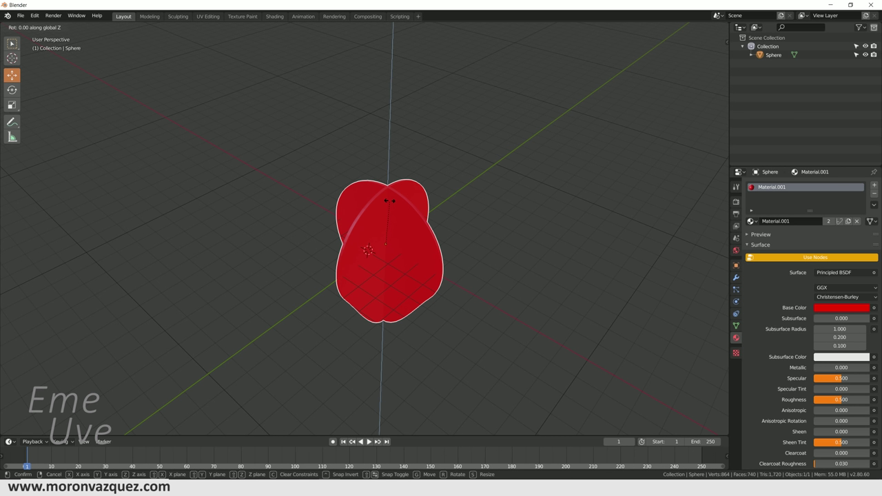
type("45")
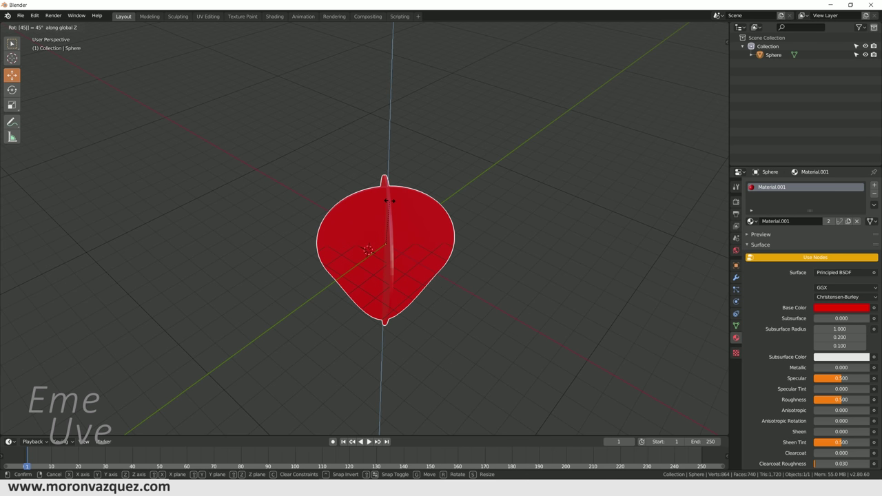
key("Return")
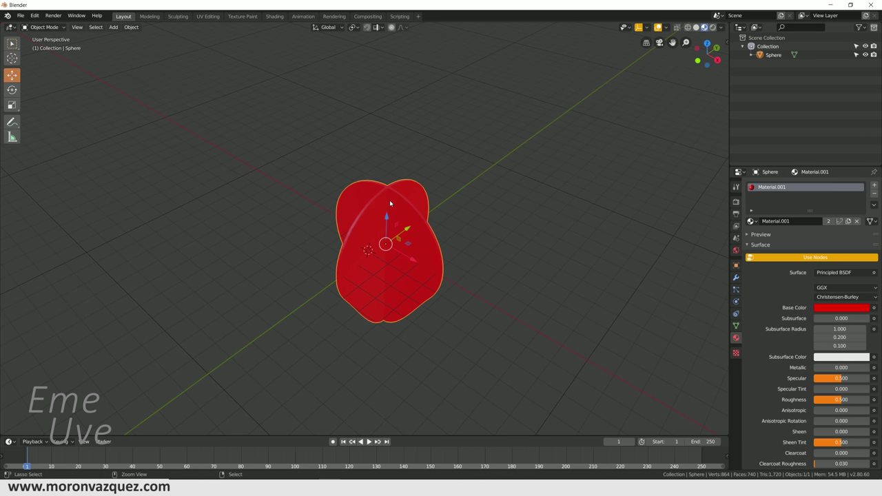
middle_click_drag(406, 248, 401, 263)
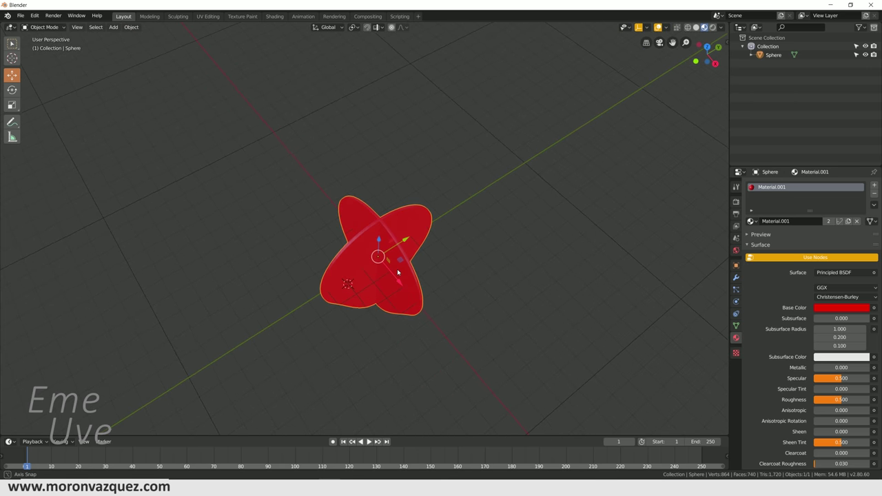
key("shift+d")
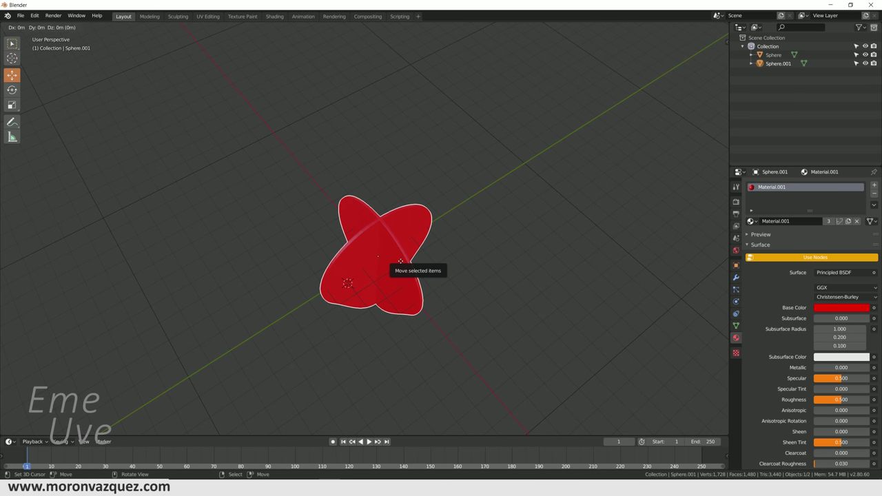
Rotate the duplicate 45° about Z and join it with the original into four crossing slices.
key("Escape")
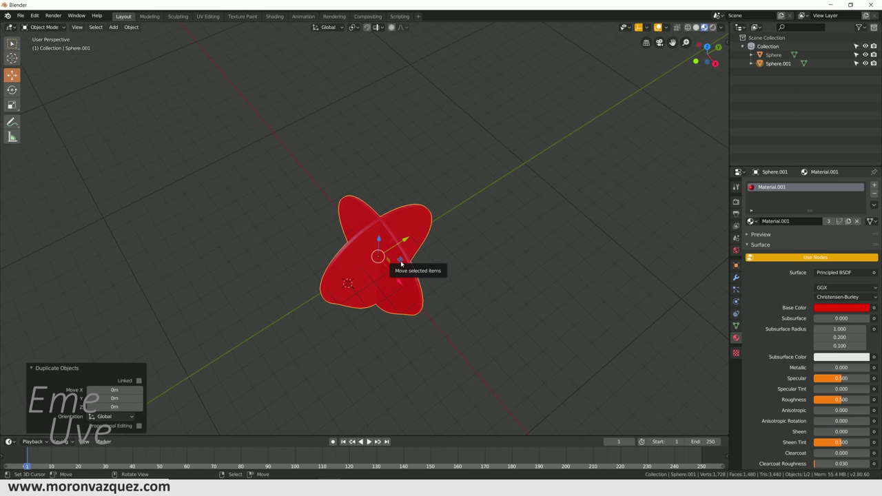
key("r")
type("z")
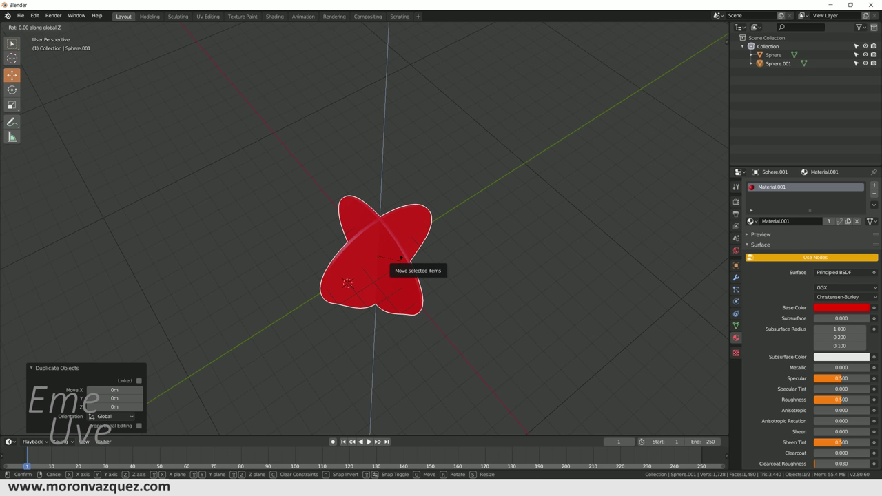
type("45")
key("Return")
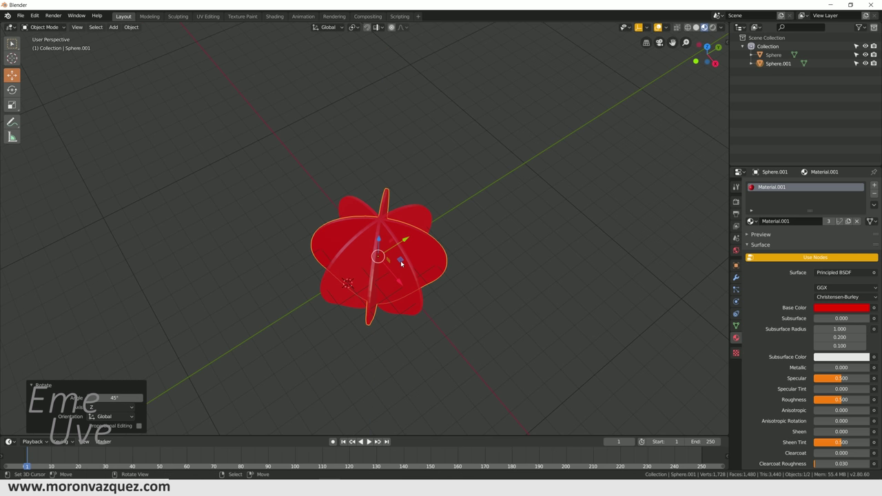
left_click(338, 270, "shift")
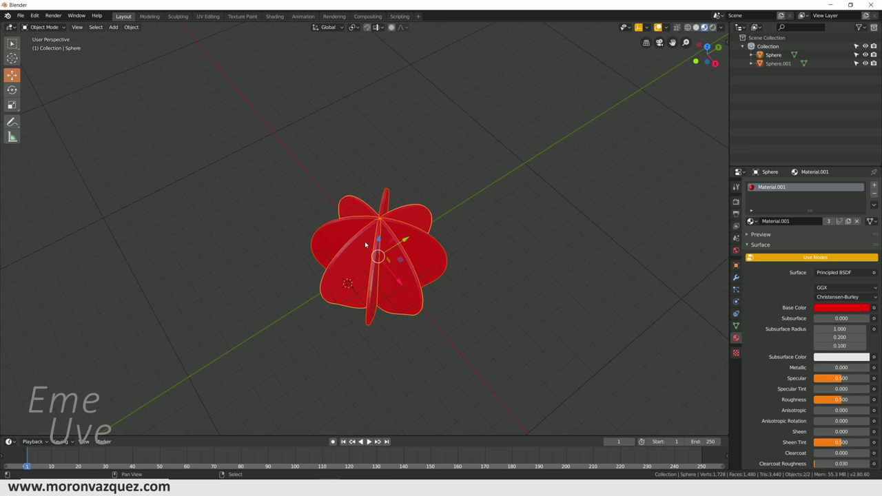
middle_click_drag(360, 245, 425, 250)
key("ctrl+j")
mouse_move(376, 308)
middle_mouse_down()
mouse_move(320, 295)
mouse_move(412, 311)
mouse_move(486, 287)
mouse_move(406, 305)
mouse_move(377, 285)
mouse_move(399, 285)
mouse_move(401, 298)
mouse_move(323, 268)
mouse_move(332, 279)
mouse_move(332, 193)
middle_mouse_up()
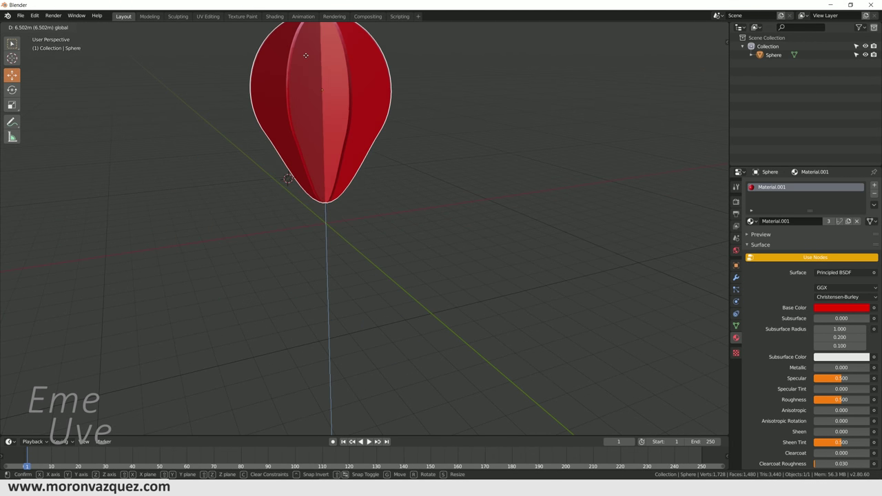
Drag the ribbed balloon up along Z, finishing 1.87 m higher above the grid.
left_click_drag(323, 191, 322, 54)
scroll(342, 144, "down", 3)
middle_click_drag(342, 143, 344, 165, "shift")
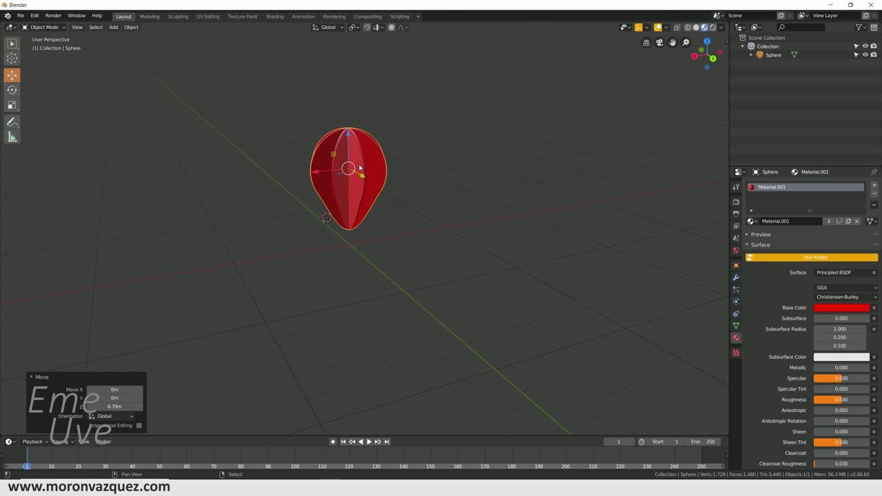
scroll(345, 138, "up", 3)
left_click_drag(335, 119, 336, 104)
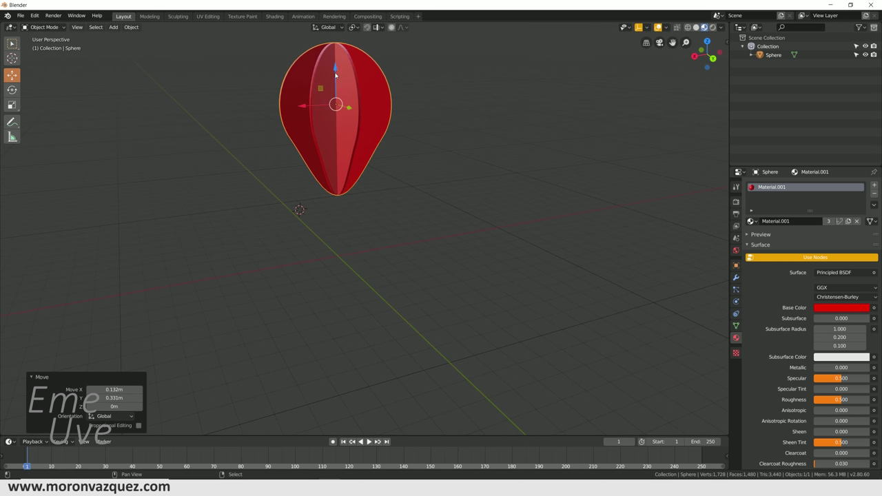
mouse_move(412, 162)
middle_mouse_down()
mouse_move(432, 159)
mouse_move(415, 151)
mouse_move(434, 244)
mouse_move(370, 193)
mouse_move(382, 220)
middle_mouse_up()
left_click_drag(339, 79, 338, 36)
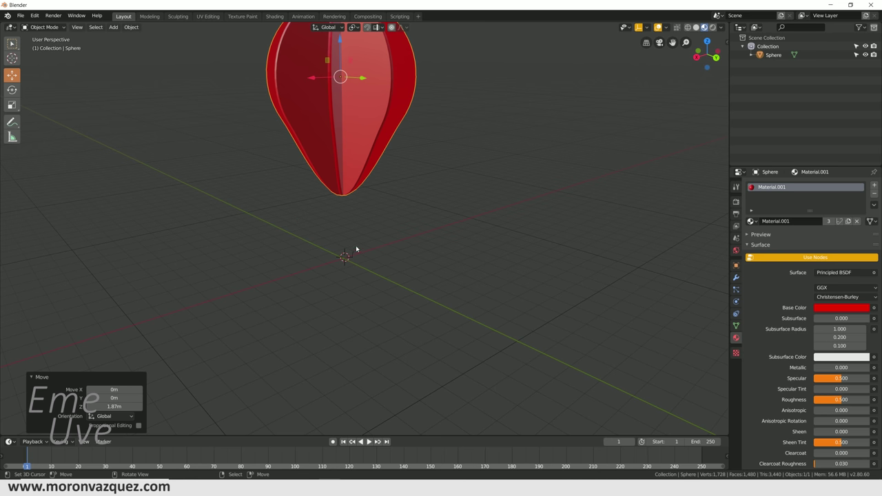
Add a cylinder mesh and switch it into Edit Mode.
key("shift+a")
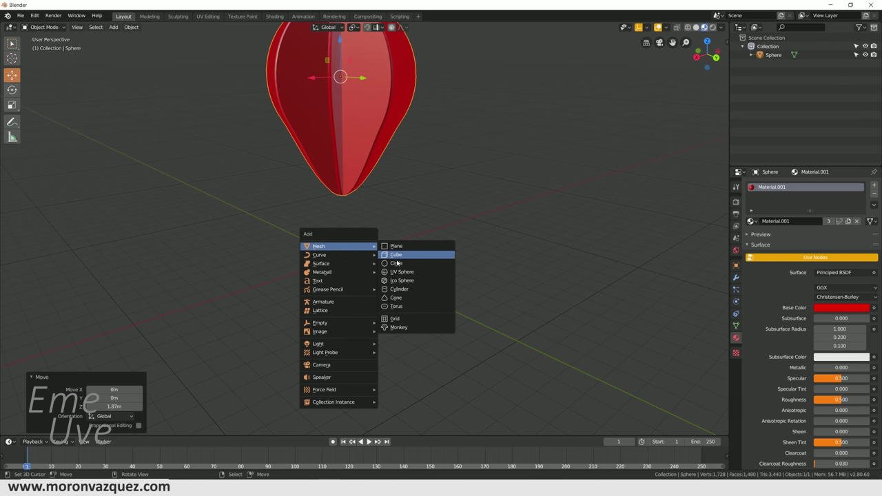
left_click(397, 289)
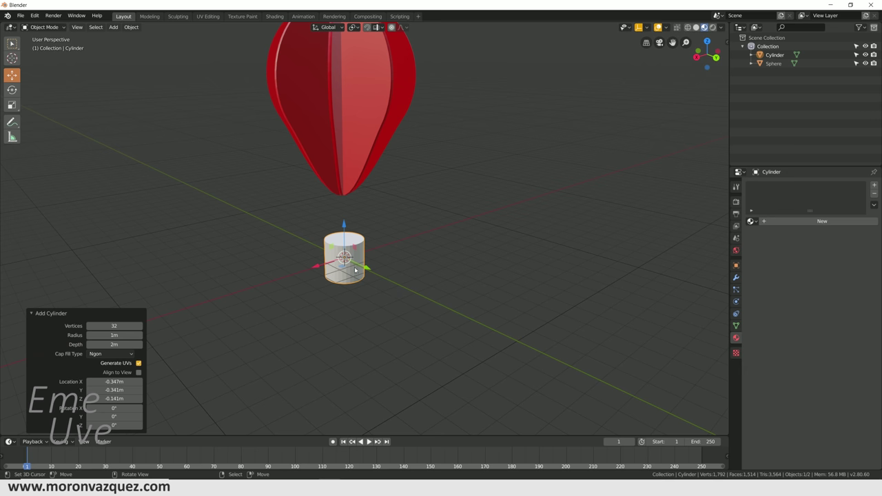
scroll(324, 296, "up", 3)
middle_click_drag(324, 296, 357, 256, "shift")
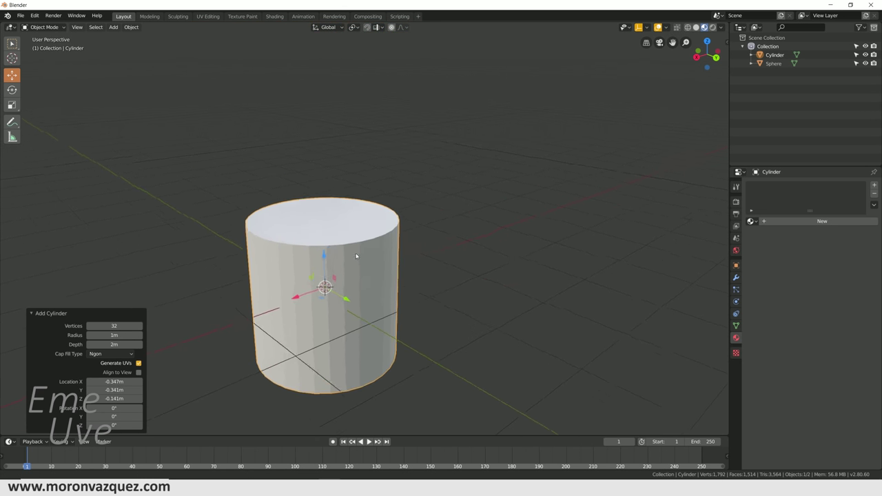
scroll(356, 256, "up", 3)
left_click(44, 27)
left_click(42, 45)
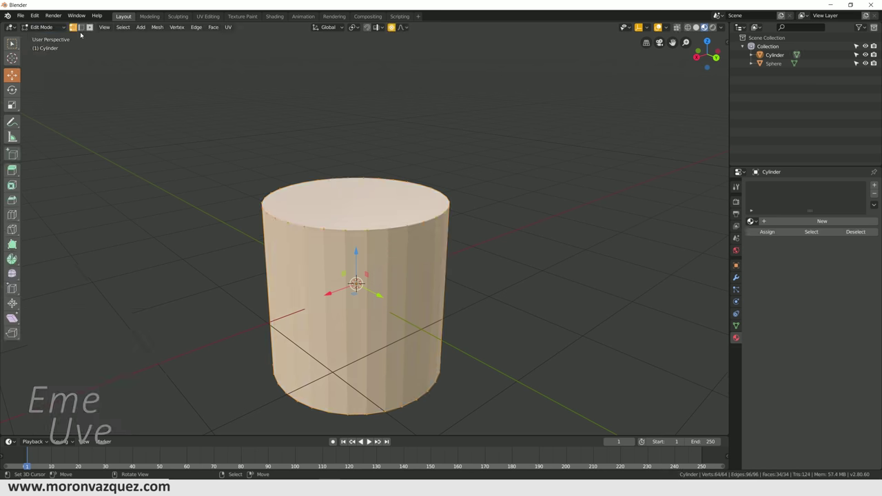
With proportional editing off, scale the cylinder's top face to 1.282.
left_click(90, 28)
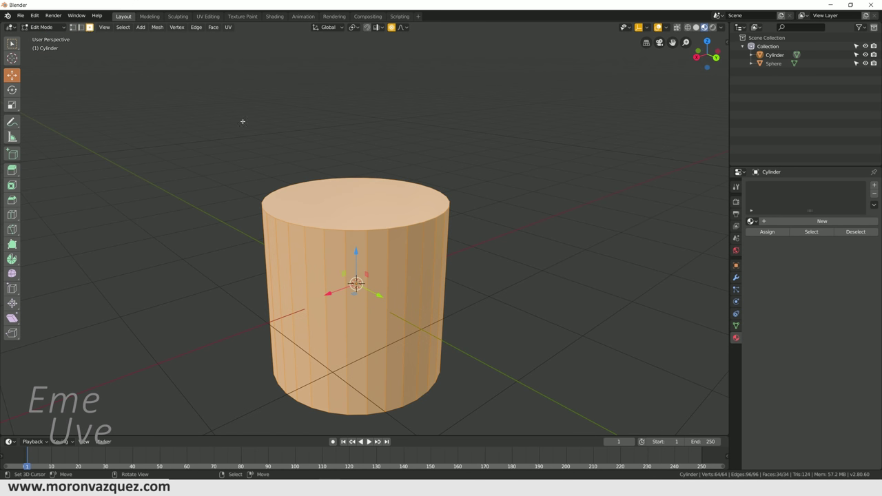
left_click(366, 197)
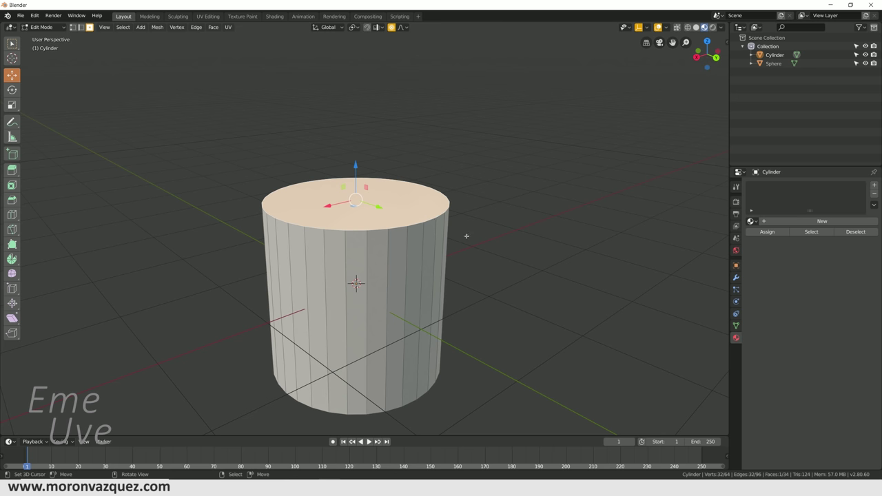
key("s")
left_click(504, 244)
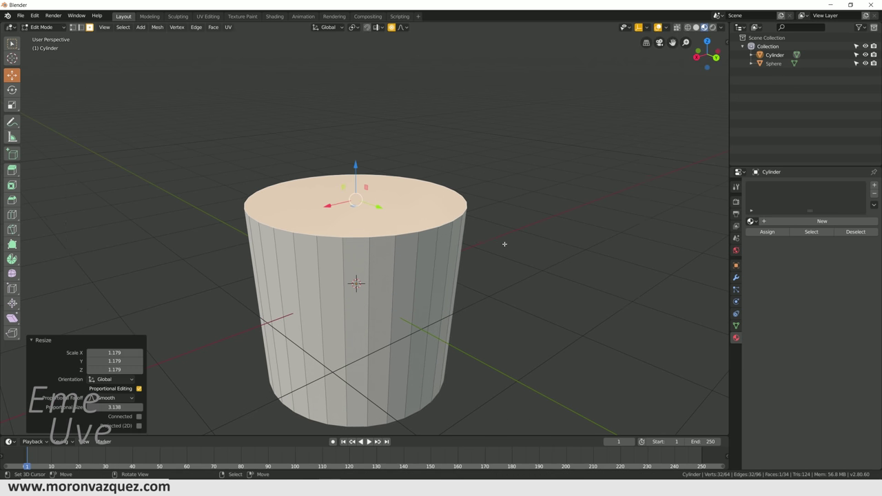
key("ctrl+z")
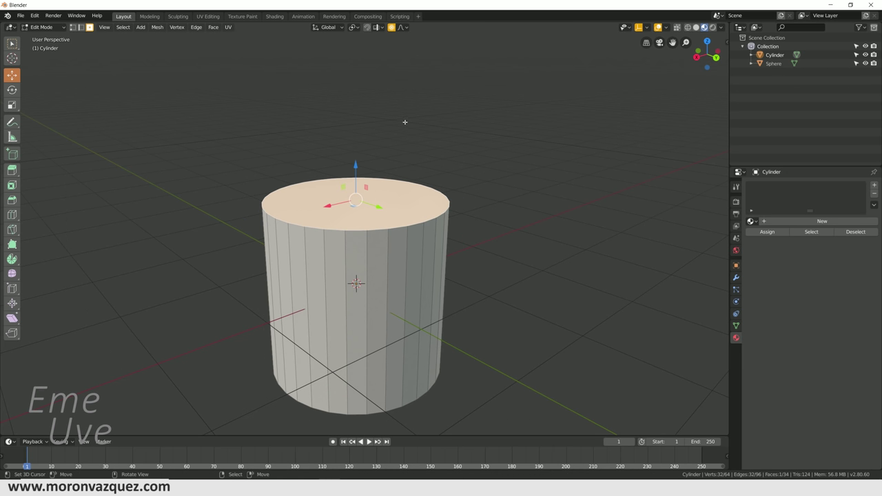
left_click(391, 28)
key("s")
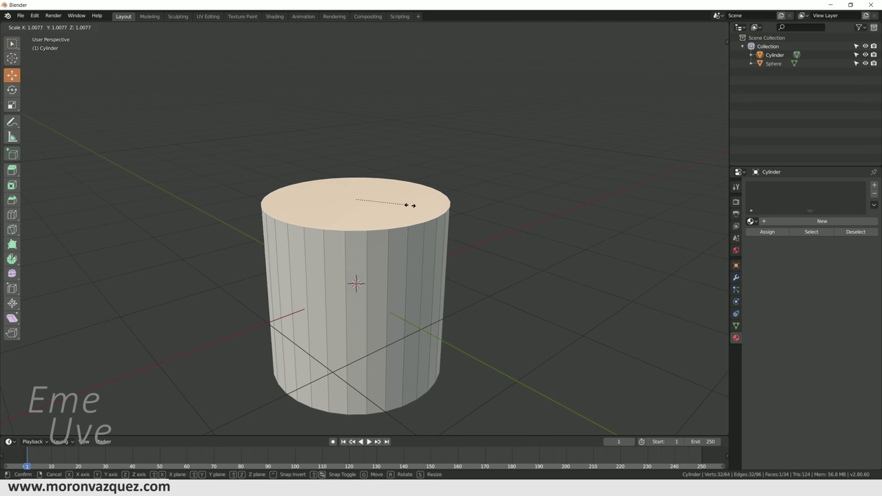
left_click(467, 221)
middle_click_drag(467, 221, 471, 225)
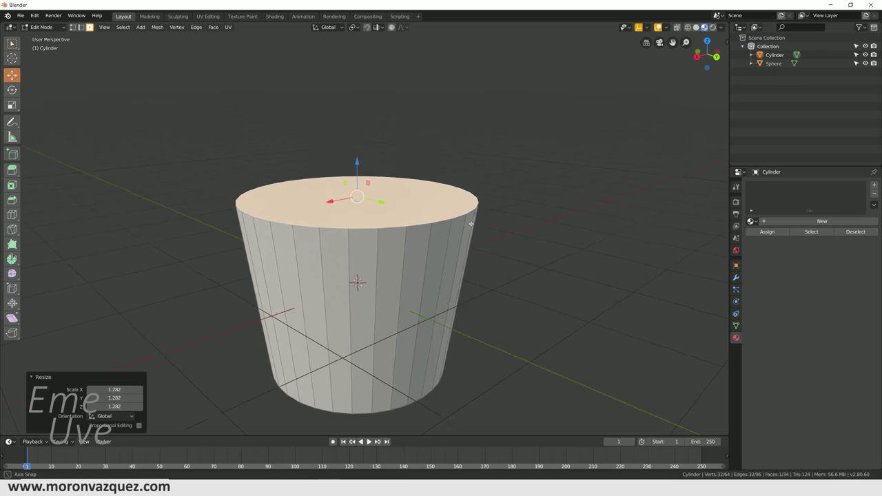
mouse_move(471, 225)
middle_mouse_down()
mouse_move(354, 177)
mouse_move(403, 210)
middle_mouse_up()
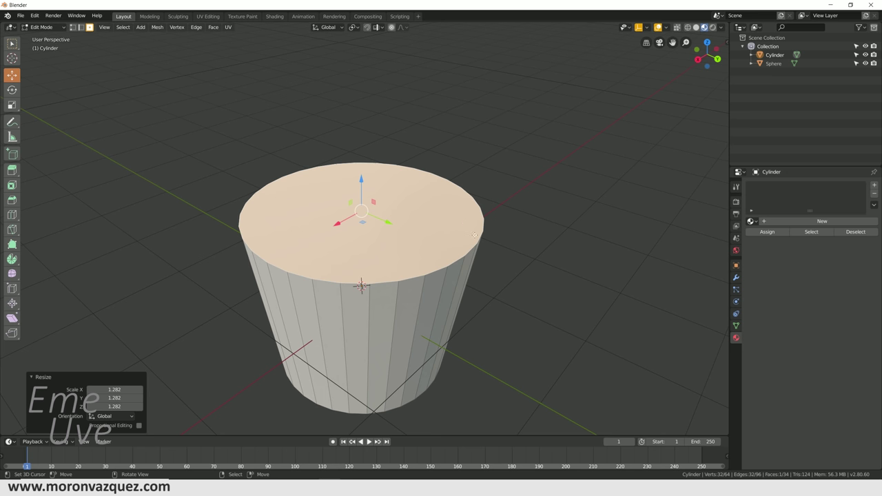
Inset the top face into a rim by extruding in place and scaling to 0.908.
key("e")
right_click(560, 253)
key("s")
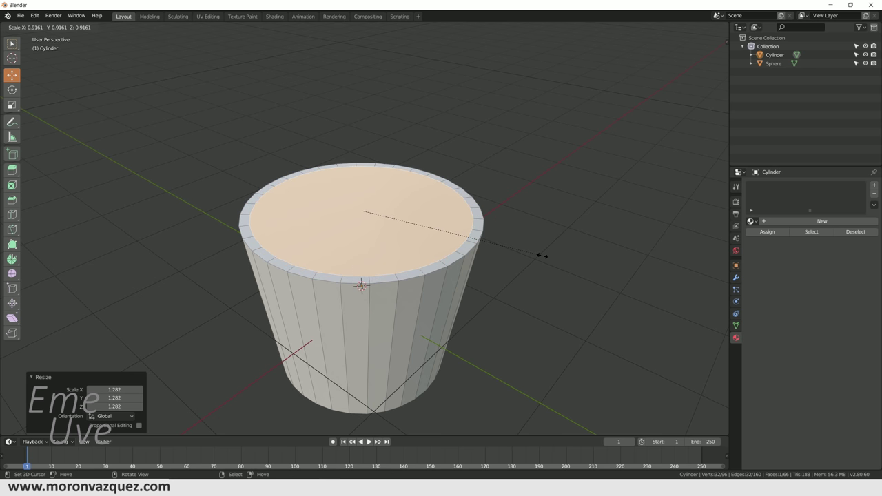
left_click(540, 256)
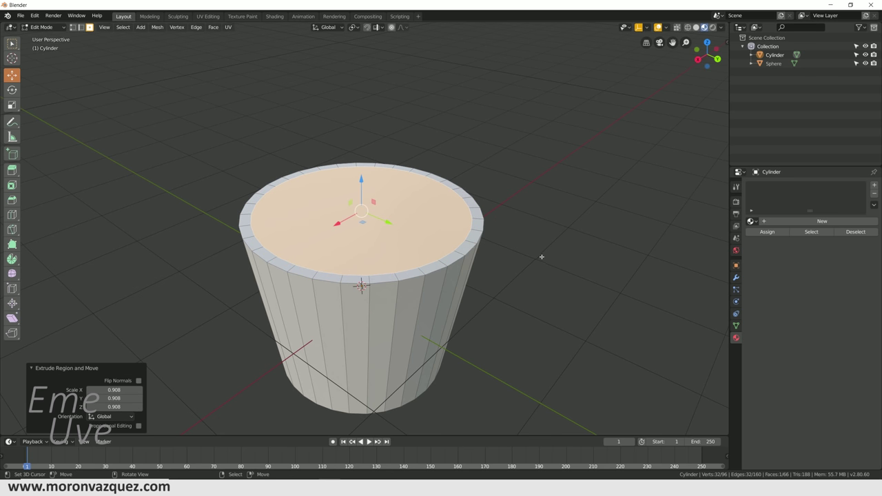
middle_click_drag(446, 275, 475, 252)
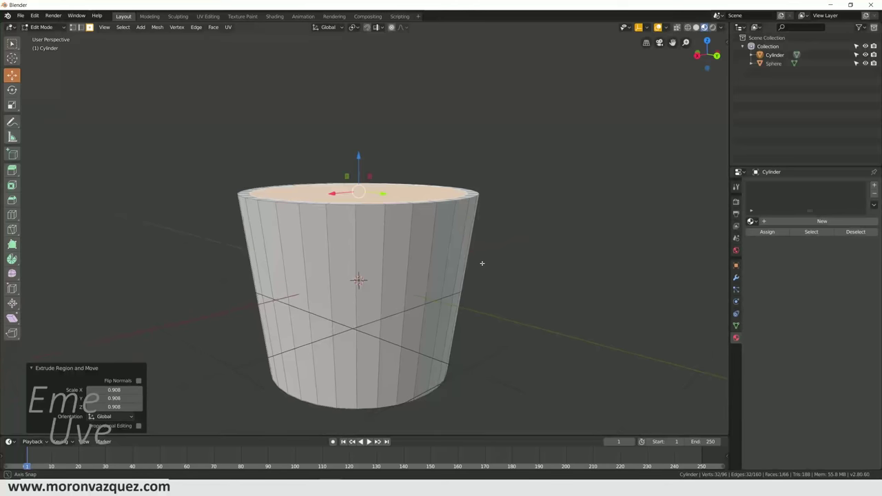
Sink the inner face 1.81 m into the cylinder and scale its floor to 0.778.
key("e")
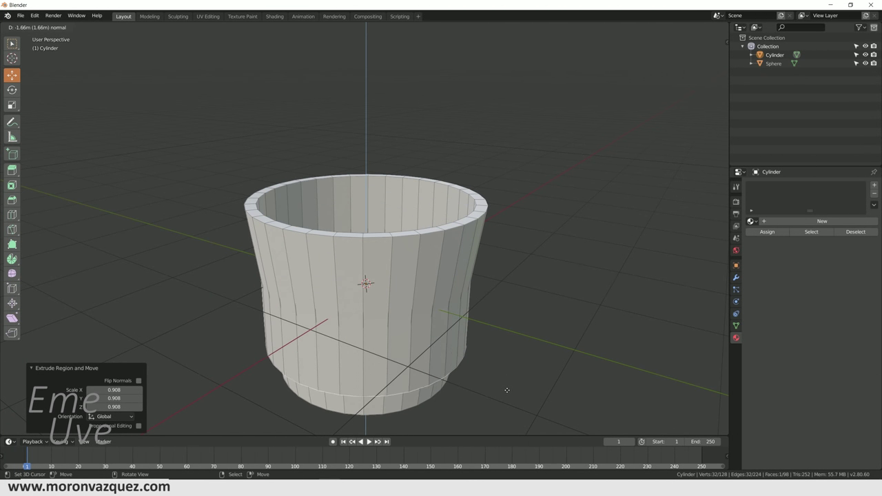
left_click(511, 353)
mouse_move(530, 366)
middle_mouse_down()
mouse_move(464, 328)
mouse_move(572, 350)
middle_mouse_up()
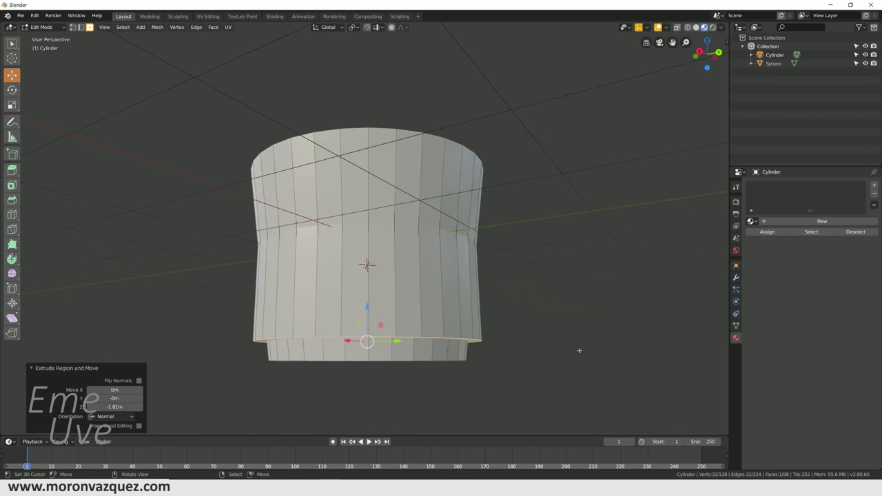
mouse_move(572, 350)
middle_mouse_down()
mouse_move(591, 350)
mouse_move(561, 380)
middle_mouse_up()
key("s")
left_click(546, 345)
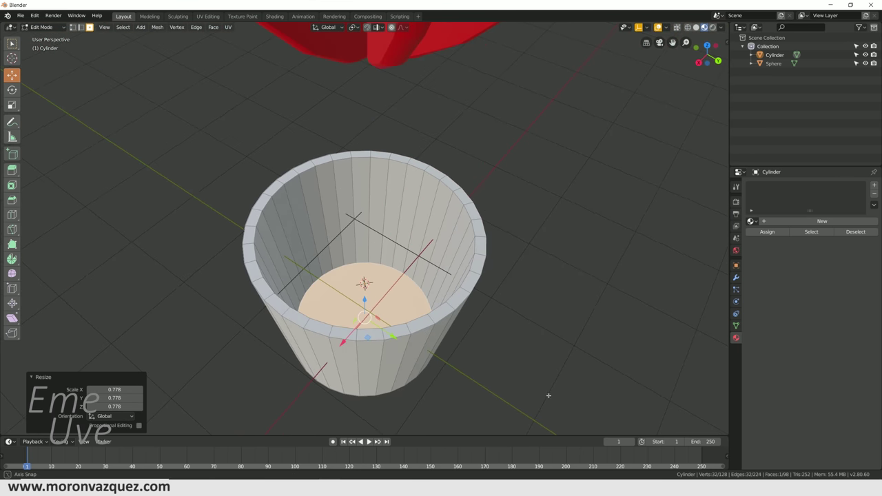
mouse_move(555, 358)
middle_mouse_down()
mouse_move(502, 288)
mouse_move(440, 252)
middle_mouse_up()
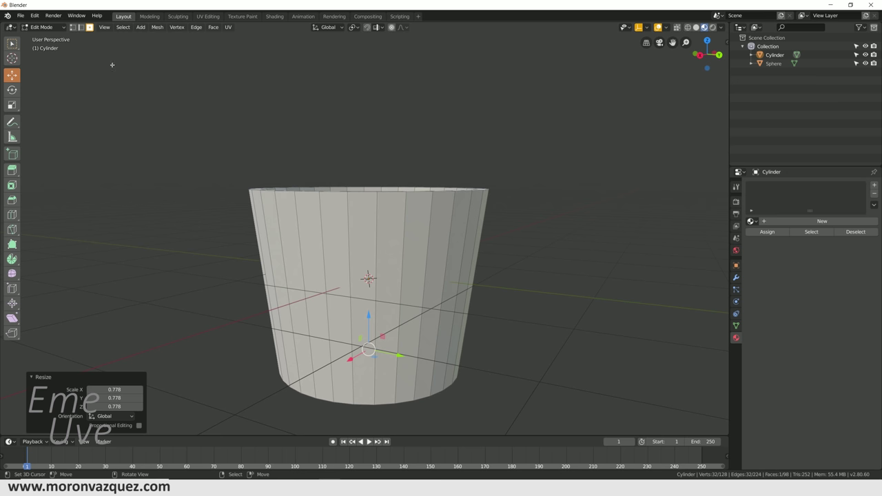
In Edge select mode, pick sixteen alternating vertical edges around the cup's outer wall.
left_click(81, 28)
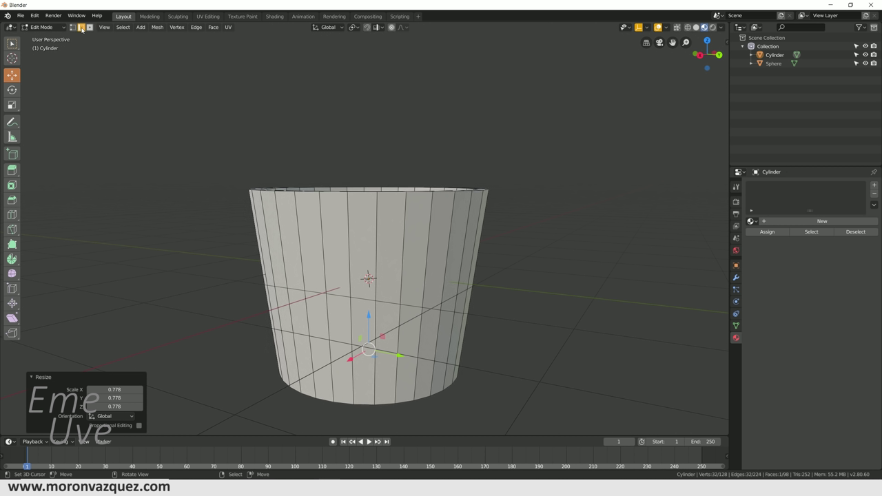
left_click(348, 250)
left_click(420, 247, "shift")
left_click(446, 249, "shift")
left_click(304, 276, "shift")
middle_click_drag(304, 276, 427, 266)
left_click(381, 276, "shift")
left_click(413, 259, "shift")
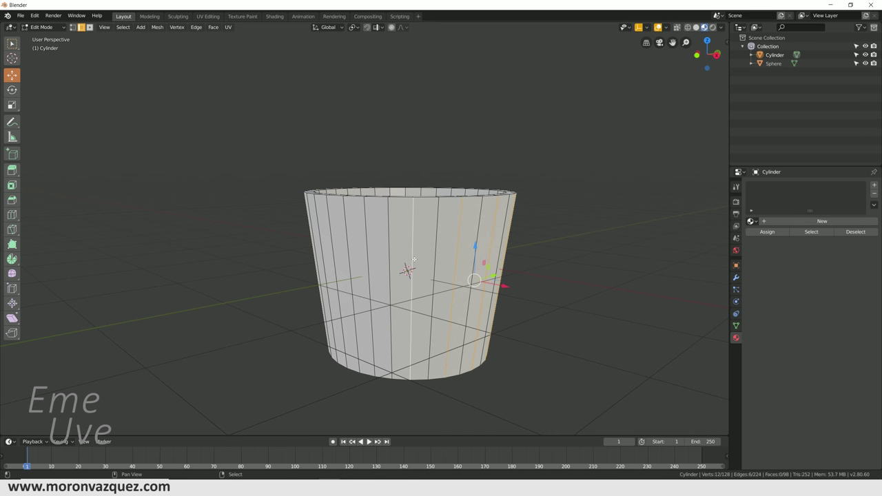
left_click(365, 254, "shift")
left_click(340, 255, "shift")
mouse_move(340, 254)
middle_mouse_down()
mouse_move(351, 250)
mouse_move(341, 250)
middle_mouse_up()
left_click(350, 251, "shift")
left_click(315, 252, "shift")
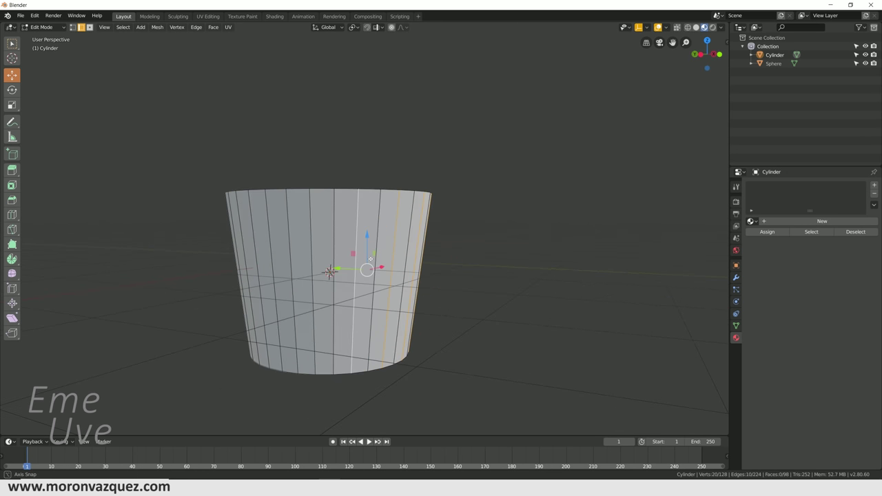
scroll(342, 250, "up", 2)
left_click(281, 253, "shift")
left_click(233, 254, "shift")
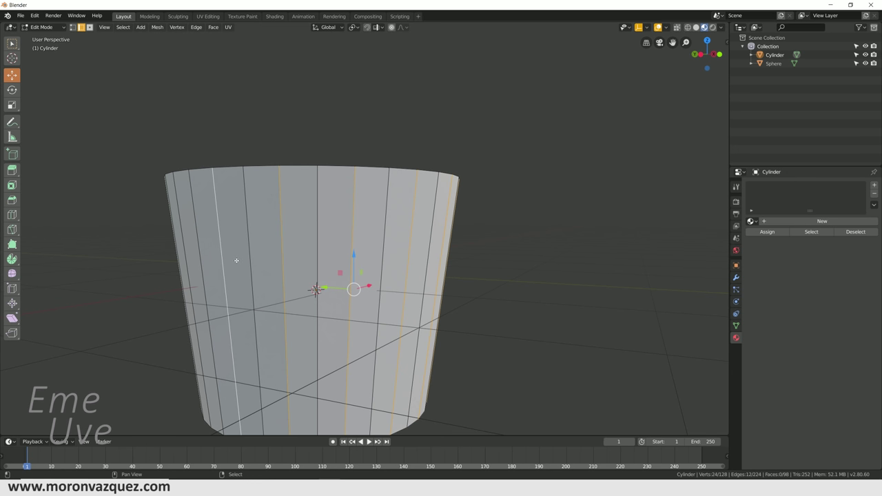
middle_click_drag(239, 258, 298, 270)
left_click(284, 265, "shift")
scroll(286, 266, "down", 2)
left_click(267, 267, "shift")
left_click(305, 267, "shift")
left_click(257, 274, "shift")
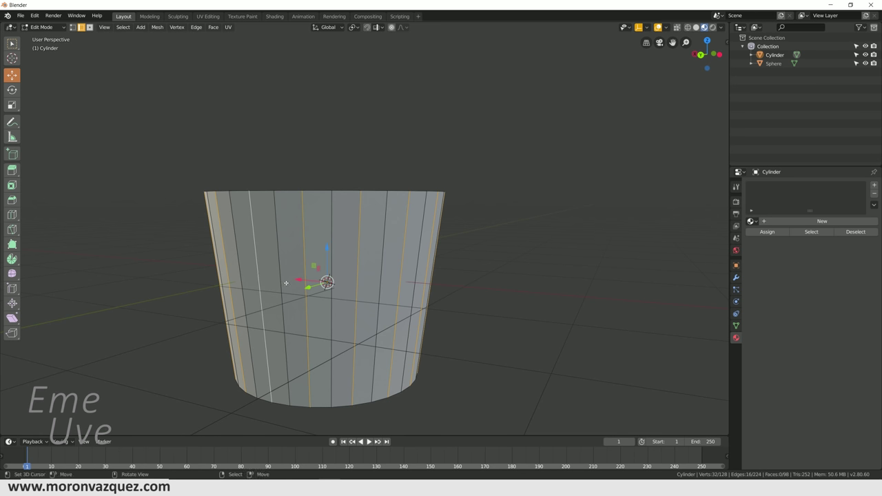
middle_click_drag(257, 274, 272, 290)
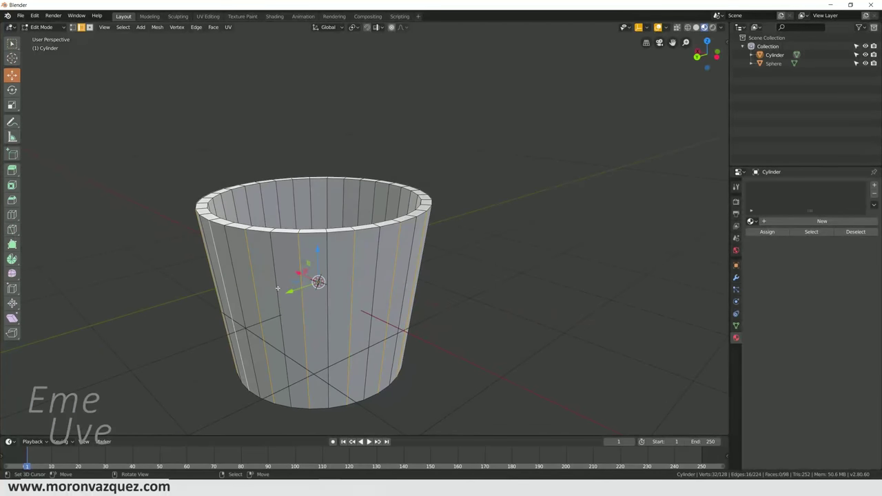
scroll(271, 291, "down", 2)
mouse_move(271, 290)
middle_mouse_down()
mouse_move(380, 262)
mouse_move(411, 294)
middle_mouse_up()
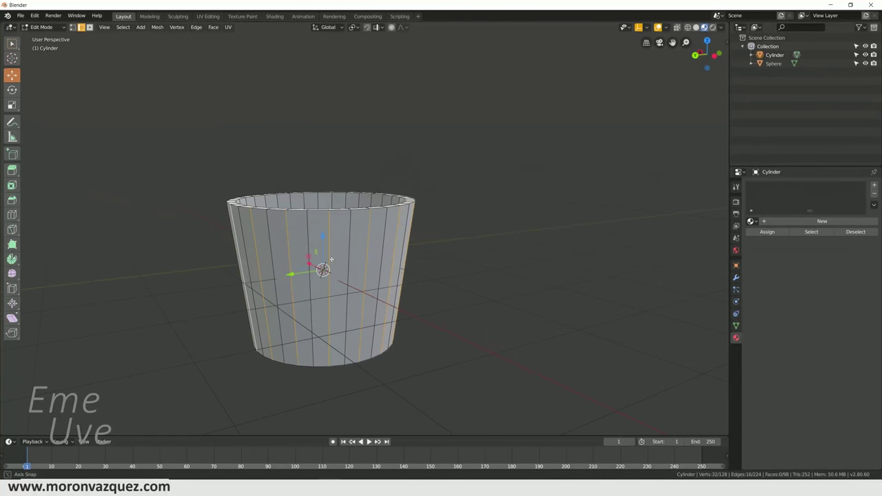
Scale the selected edges out to 1.078 for pleats, then shorten the cup to 0.850.
key("s")
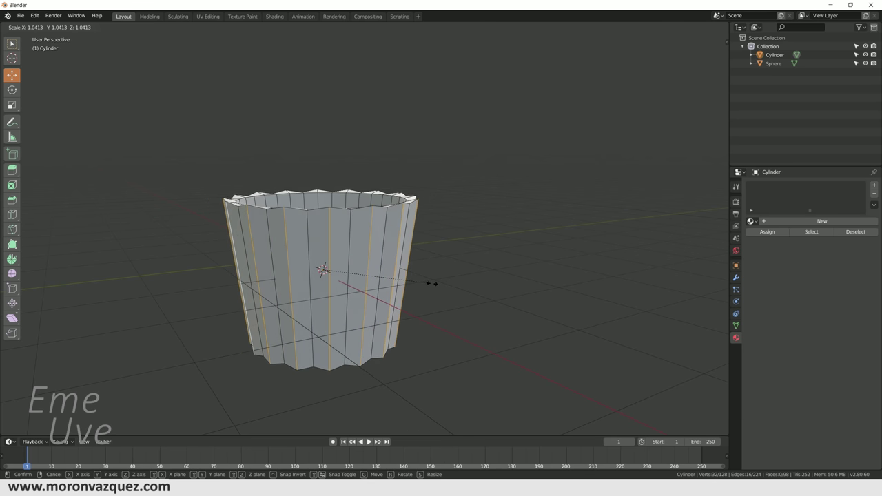
left_click(406, 303)
middle_click_drag(406, 302, 403, 291)
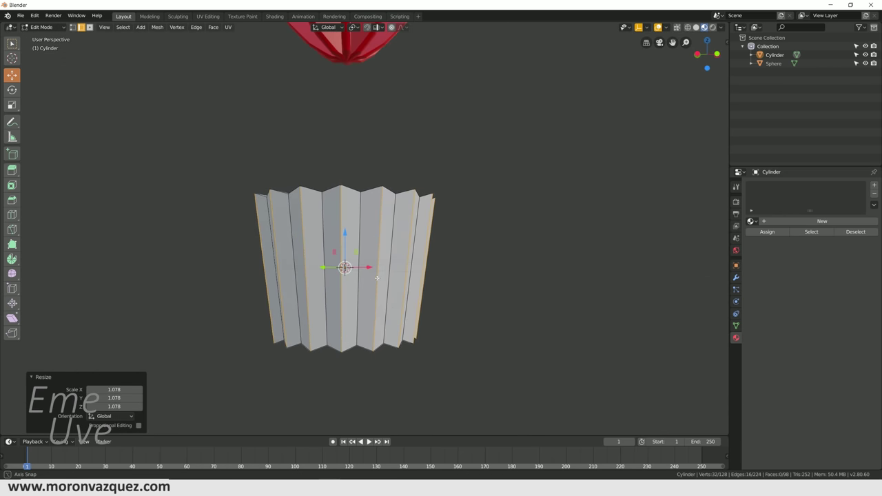
left_click(11, 105)
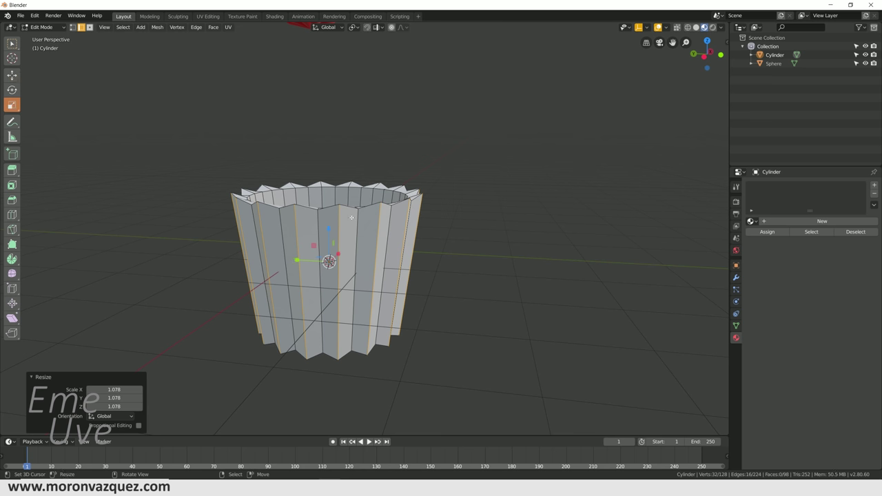
left_click_drag(324, 228, 329, 234)
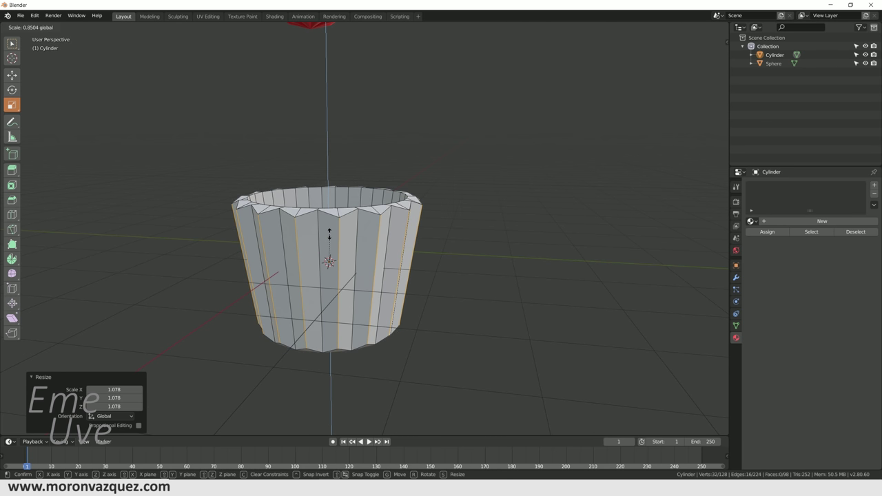
left_click(329, 234)
mouse_move(526, 309)
middle_mouse_down()
mouse_move(489, 282)
mouse_move(449, 290)
mouse_move(502, 299)
middle_mouse_up()
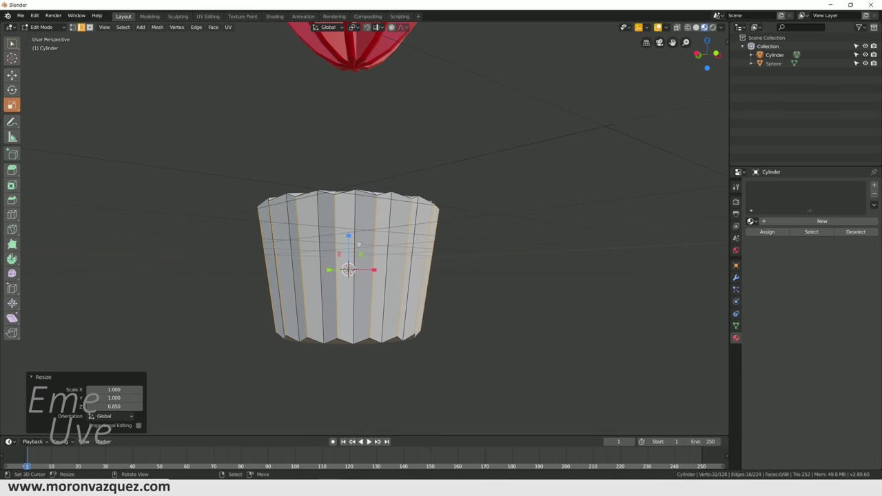
Stretch the basket taller along Z to about 1.09.
key("s")
key("z")
left_click(349, 232)
mouse_move(448, 256)
middle_mouse_down()
mouse_move(441, 284)
mouse_move(469, 314)
mouse_move(504, 268)
mouse_move(447, 283)
middle_mouse_up()
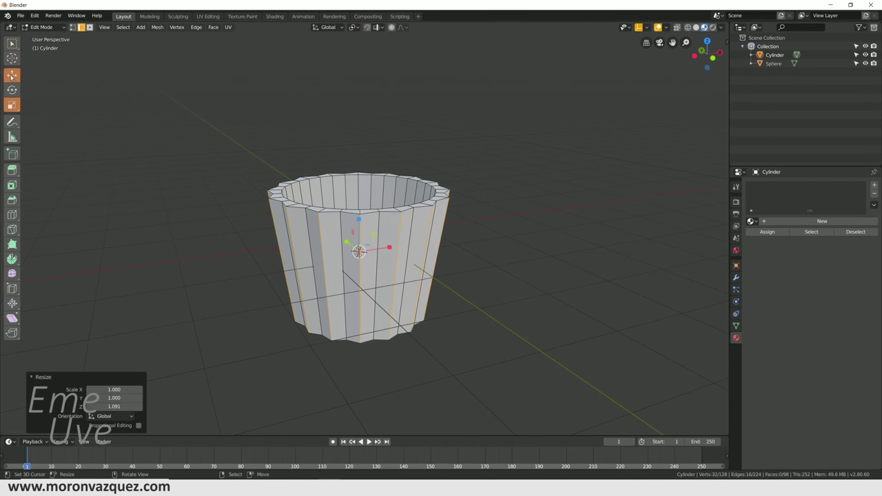
left_click(44, 26)
Return to Object Mode and scale the basket to about half size (0.492).
left_click(40, 35)
scroll(251, 108, "down", 3)
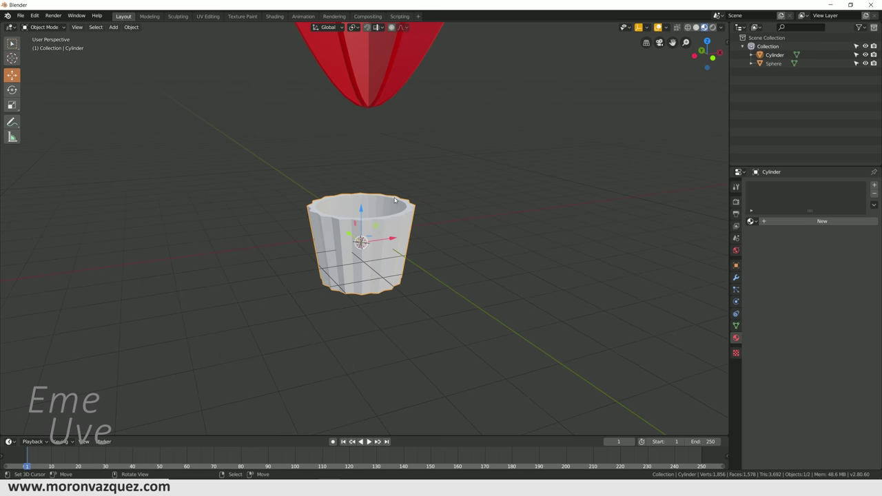
scroll(412, 131, "down", 3)
scroll(407, 179, "down", 2)
scroll(435, 196, "down", 1)
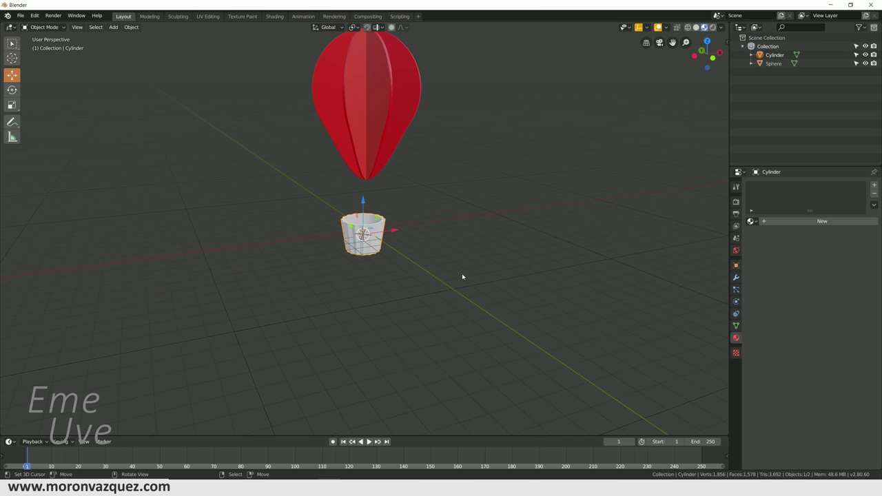
key("s")
left_click(425, 253)
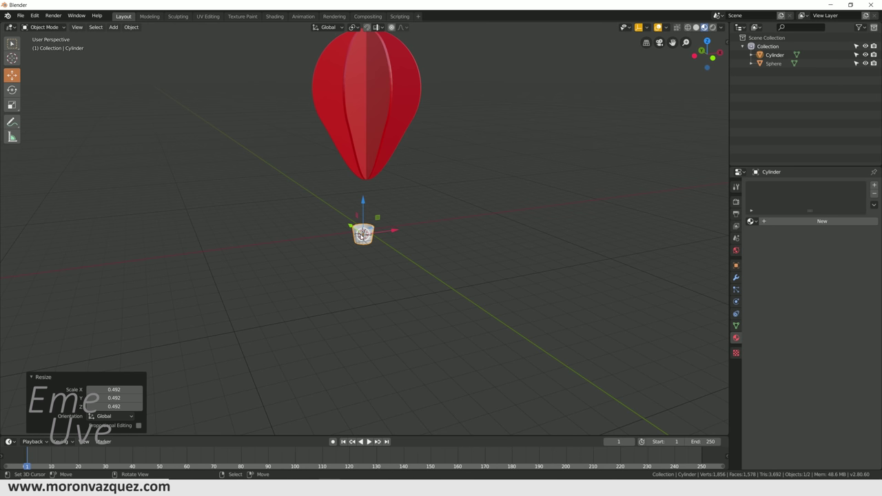
Clear the basket's and balloon's locations, then raise the balloon 7.25 m on Z.
key("alt+g")
mouse_move(409, 233)
middle_mouse_down()
mouse_move(417, 248)
mouse_move(439, 246)
mouse_move(353, 113)
middle_mouse_up()
left_click(352, 109)
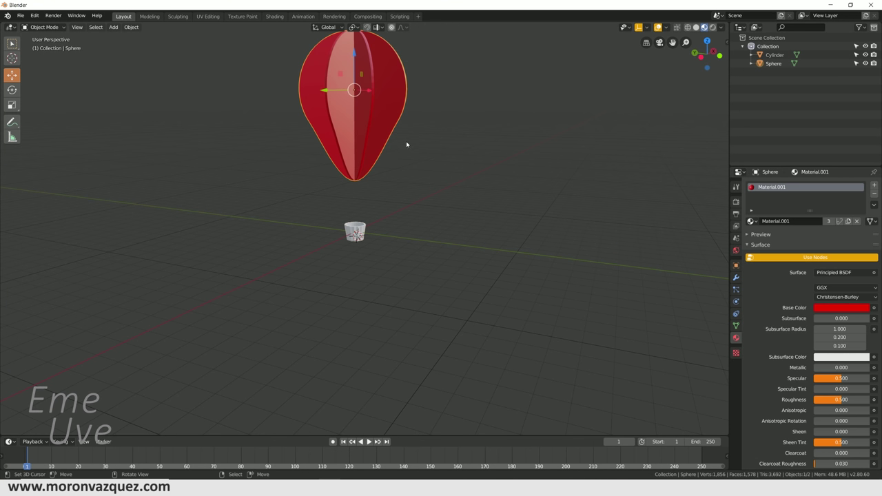
key("alt+g")
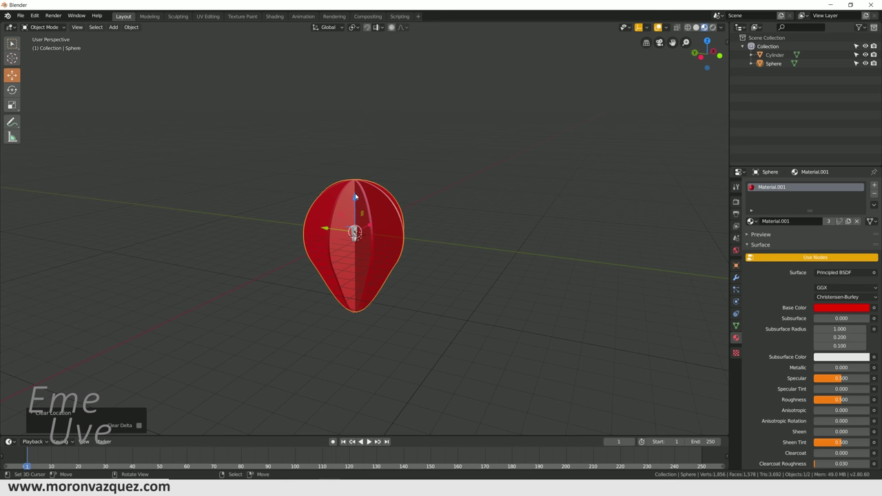
key("KP_1")
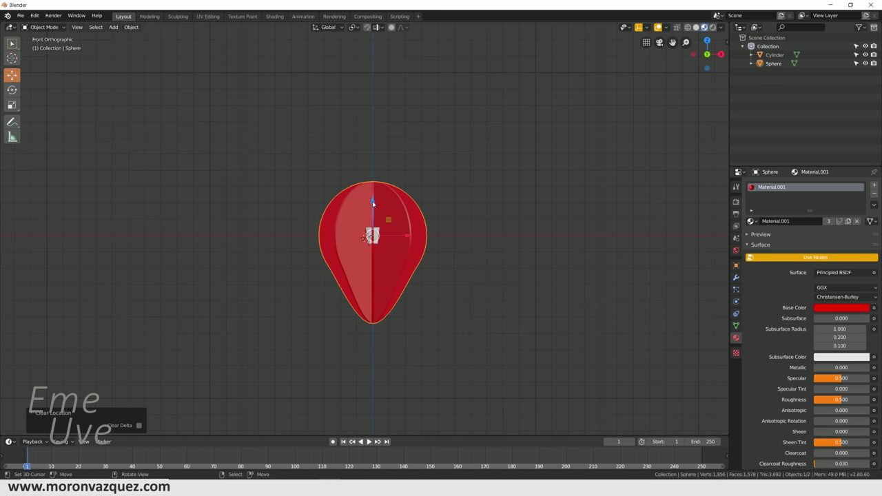
left_click_drag(373, 203, 387, 83)
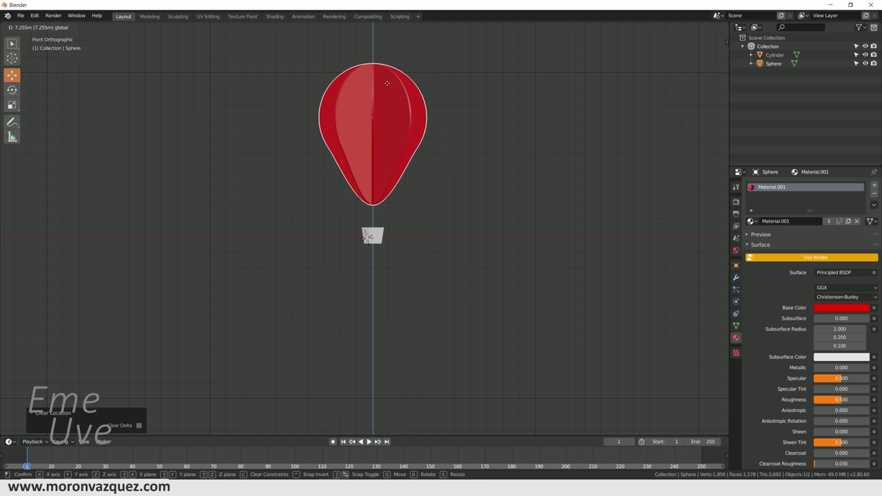
mouse_move(432, 214)
middle_mouse_down()
mouse_move(477, 225)
mouse_move(414, 230)
middle_mouse_up()
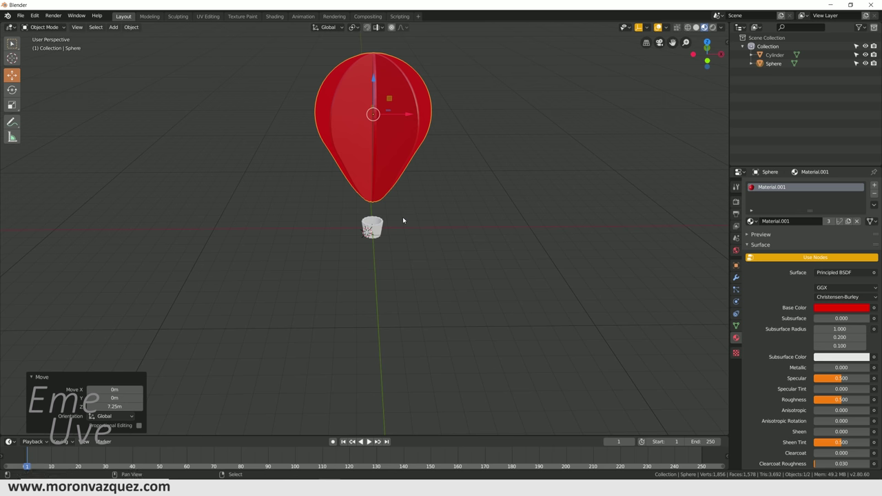
key("shift+a")
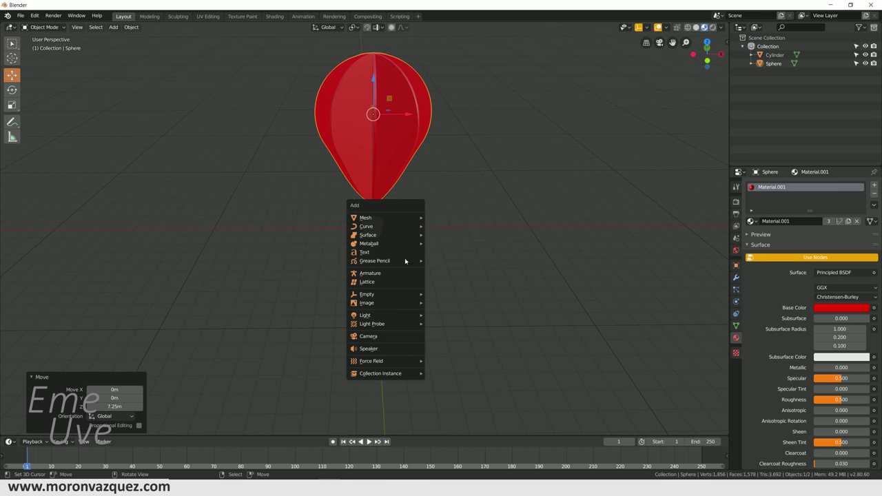
Add a camera, clear its location, move it -21.2 m along Y, and view through it.
left_click(372, 336)
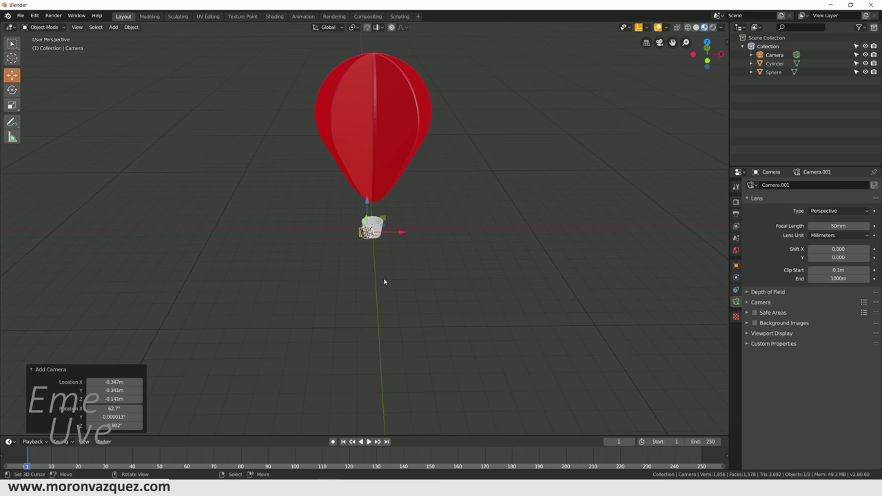
mouse_move(402, 257)
middle_mouse_down()
mouse_move(496, 280)
mouse_move(353, 245)
middle_mouse_up()
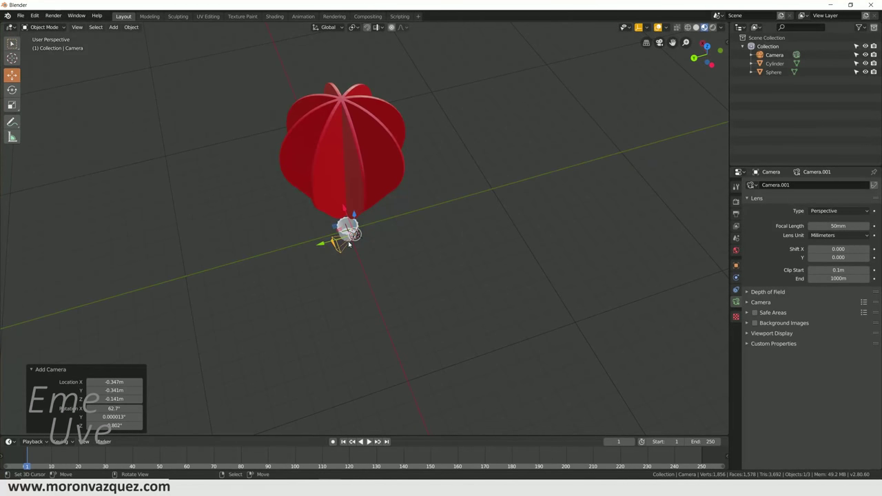
left_click_drag(325, 245, 600, 169)
mouse_move(648, 180)
middle_mouse_down()
mouse_move(584, 171)
mouse_move(559, 129)
mouse_move(553, 142)
middle_mouse_up()
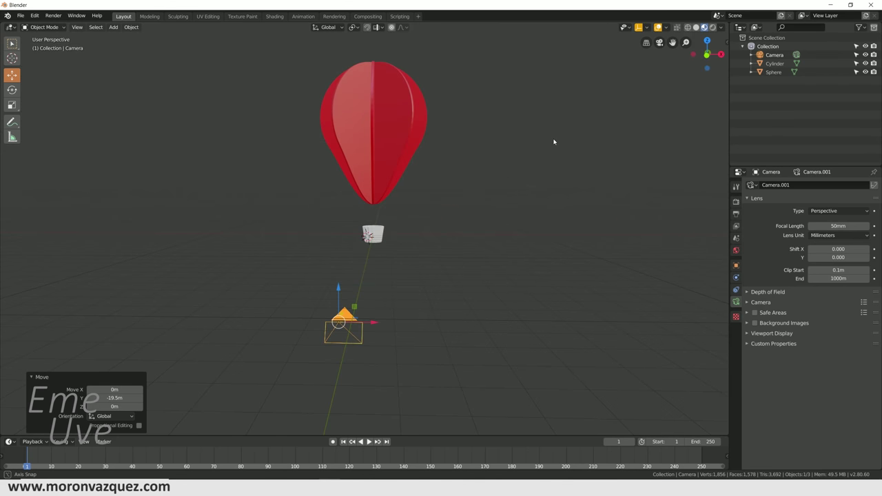
key("alt+g")
mouse_move(448, 236)
middle_mouse_down()
mouse_move(465, 244)
mouse_move(382, 234)
middle_mouse_up()
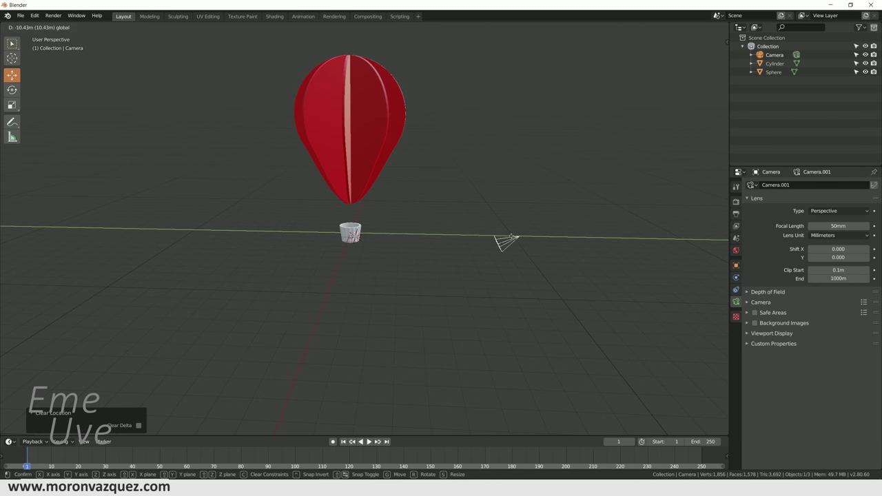
left_click_drag(315, 232, 667, 239)
key("KP_0")
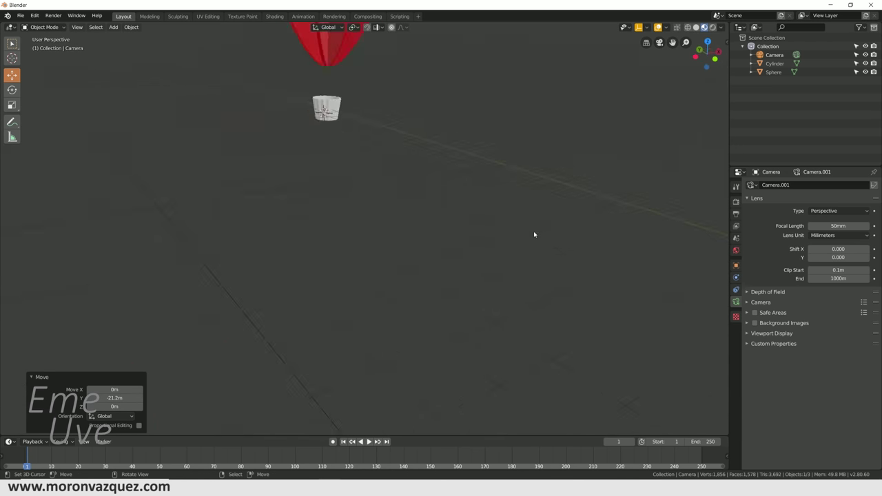
key("KP_0")
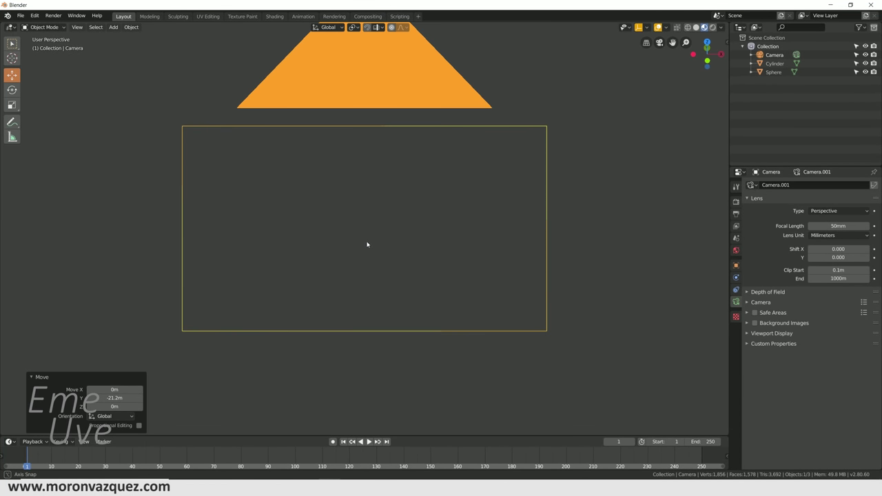
key("KP_0")
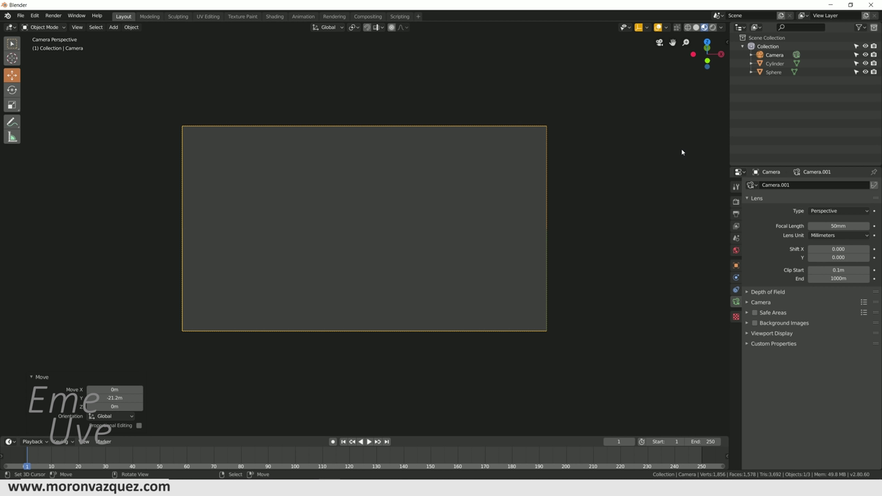
Enable Lock Camera to View and swing the camera around to face the balloon.
key("n")
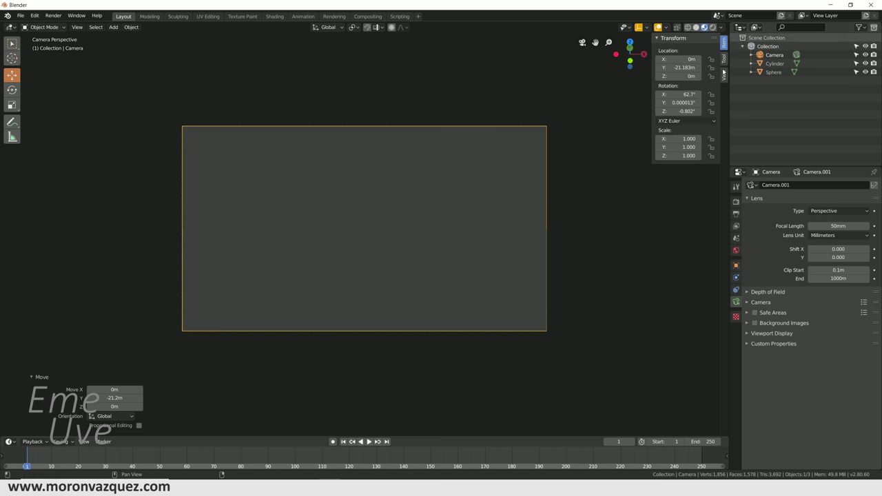
left_click(724, 59)
left_click(724, 74)
left_click(724, 60)
left_click(724, 43)
left_click(724, 74)
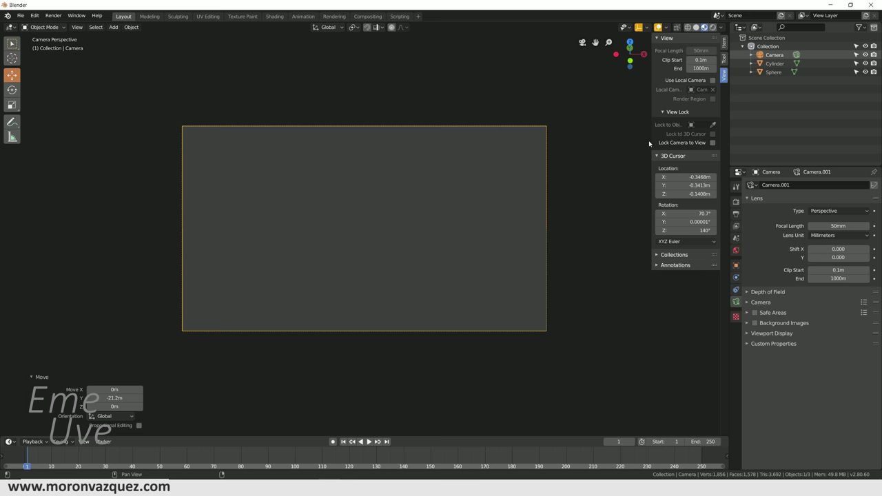
left_click(712, 143)
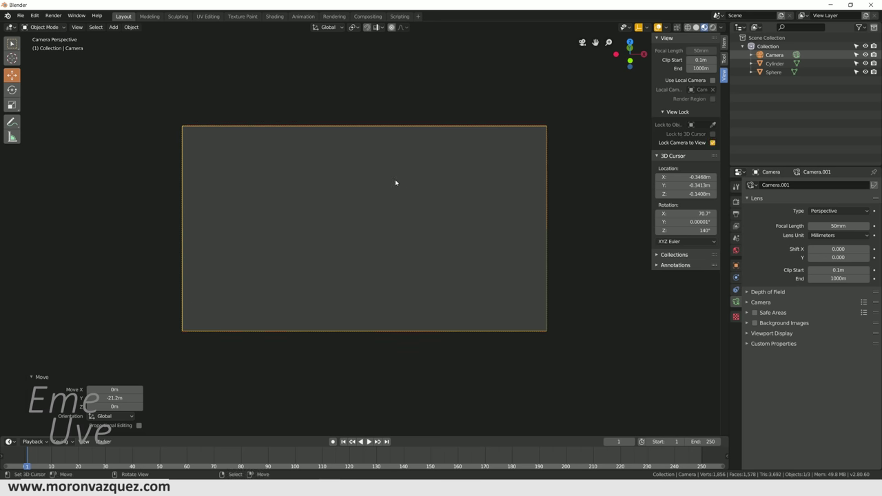
mouse_move(387, 208)
middle_mouse_down()
mouse_move(398, 221)
mouse_move(387, 262)
middle_mouse_up()
mouse_move(388, 241)
middle_mouse_down()
mouse_move(398, 221)
mouse_move(392, 232)
mouse_move(423, 232)
mouse_move(395, 244)
mouse_move(390, 206)
mouse_move(370, 282)
mouse_move(392, 399)
mouse_move(365, 360)
mouse_move(344, 401)
mouse_move(368, 354)
mouse_move(359, 253)
mouse_move(366, 169)
mouse_move(350, 266)
mouse_move(379, 289)
mouse_move(378, 260)
mouse_move(358, 233)
mouse_move(346, 246)
mouse_move(366, 260)
mouse_move(365, 242)
mouse_move(370, 253)
mouse_move(390, 238)
mouse_move(375, 273)
middle_mouse_up()
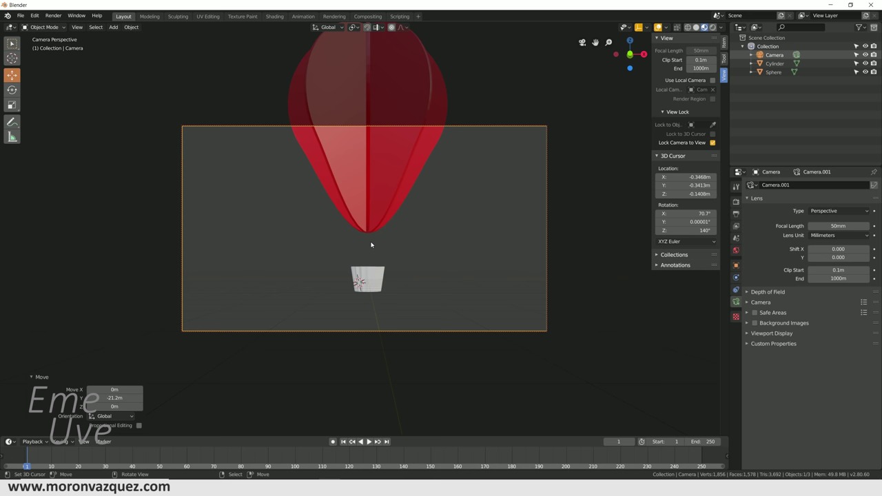
scroll(372, 242, "down", 2)
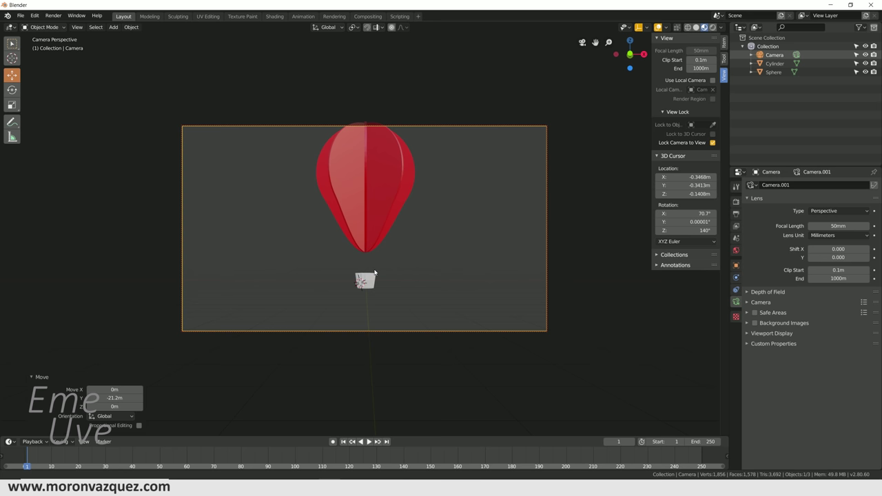
Set the camera's rotation to X 90°, Y 0°, Z 0°.
left_click(735, 268)
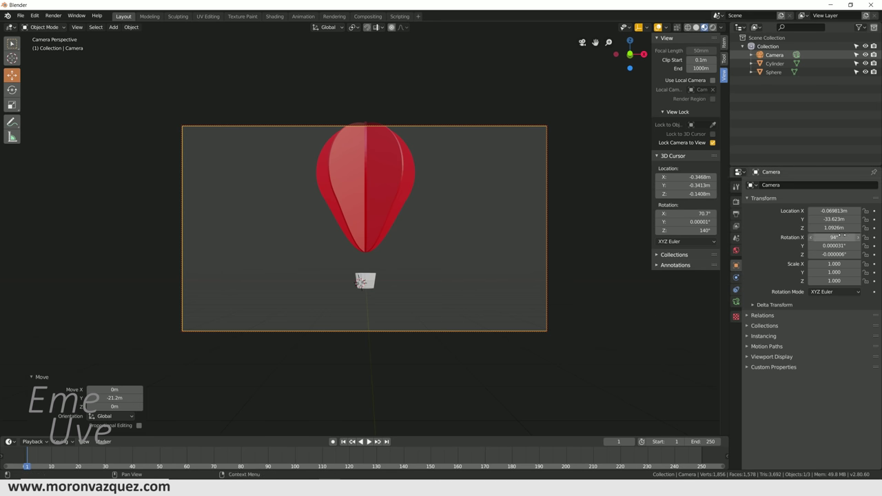
left_click(843, 237)
type("90")
key("Return")
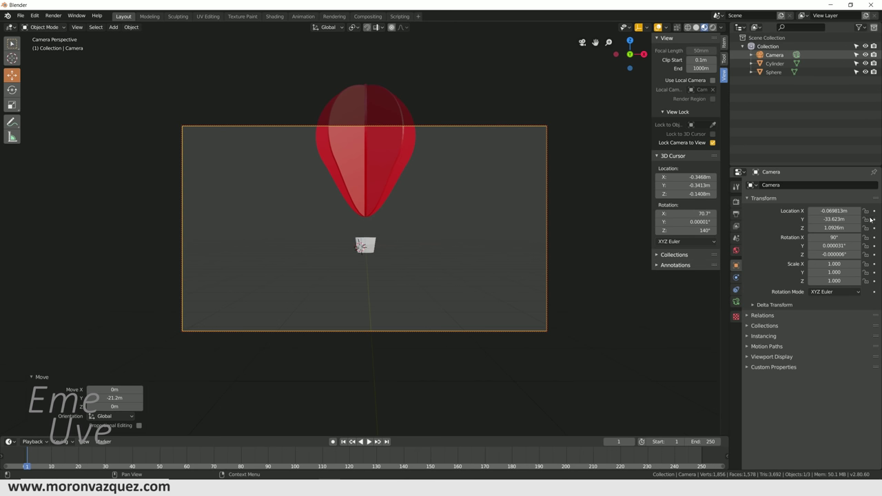
left_click(841, 255)
type("0")
key("Return")
left_click(836, 245)
type("0")
key("Return")
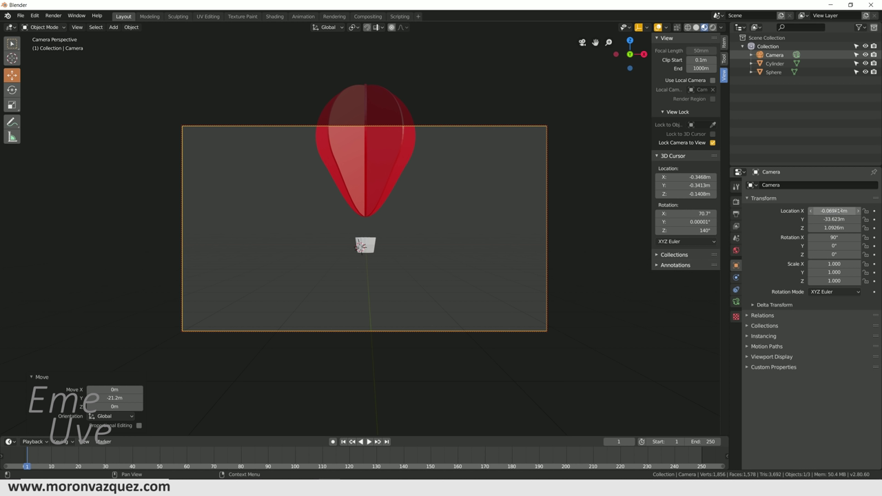
Set camera height to 2.4526 m to frame balloon and basket, then disable Lock Camera to View.
left_click_drag(830, 227, 837, 227)
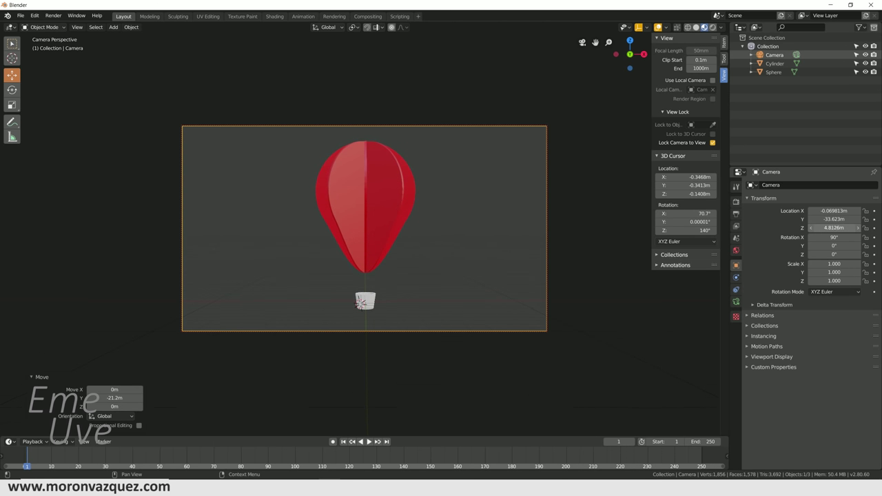
left_click_drag(833, 228, 833, 227)
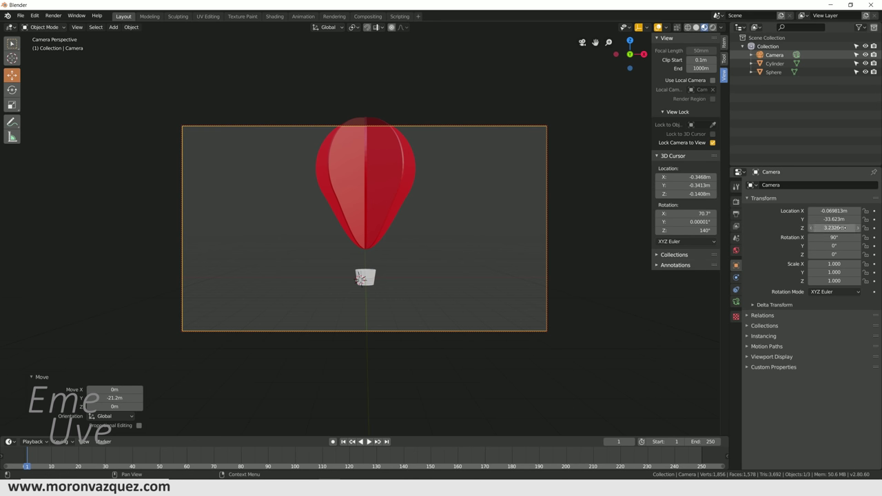
mouse_move(842, 227)
left_mouse_down()
mouse_move(854, 227)
mouse_move(793, 236)
left_mouse_up()
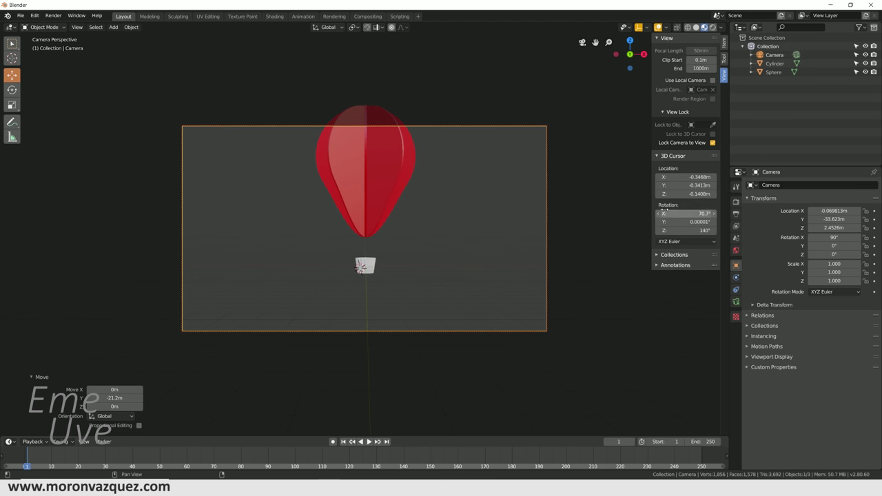
left_click(713, 143)
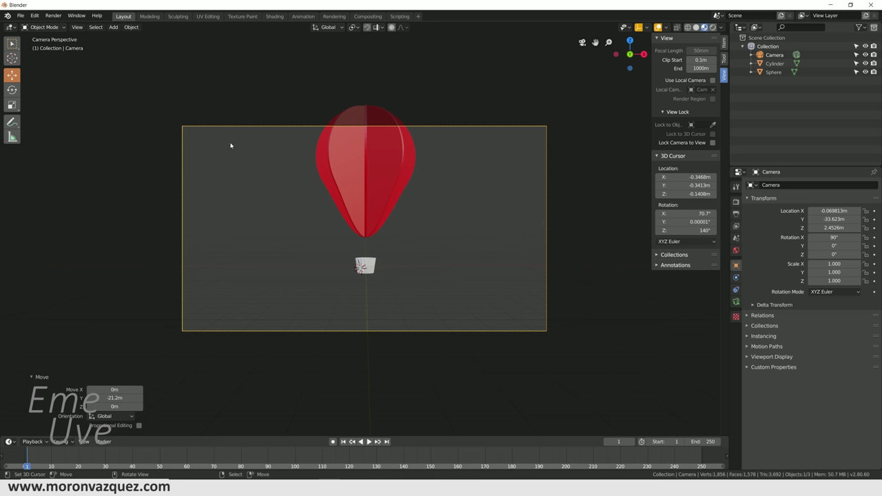
Change render Resolution X from 1920 to 1080 for a 1080 × 1080 frame.
left_click(736, 202)
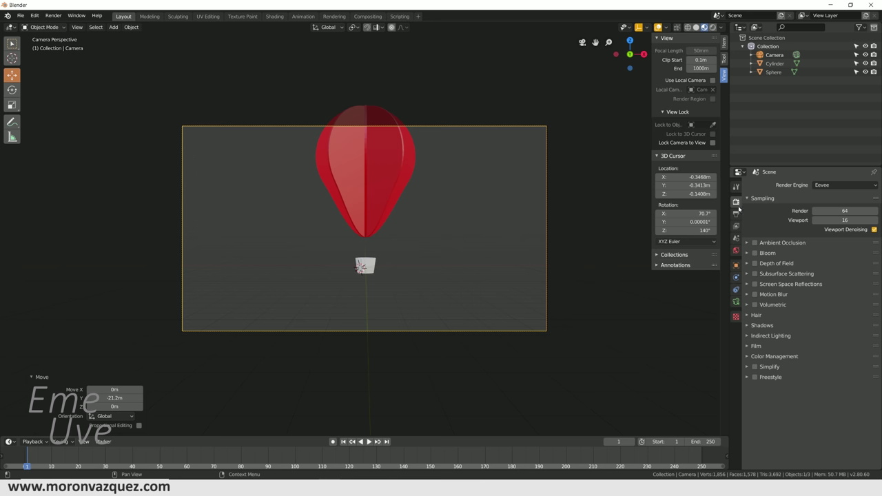
left_click(736, 214)
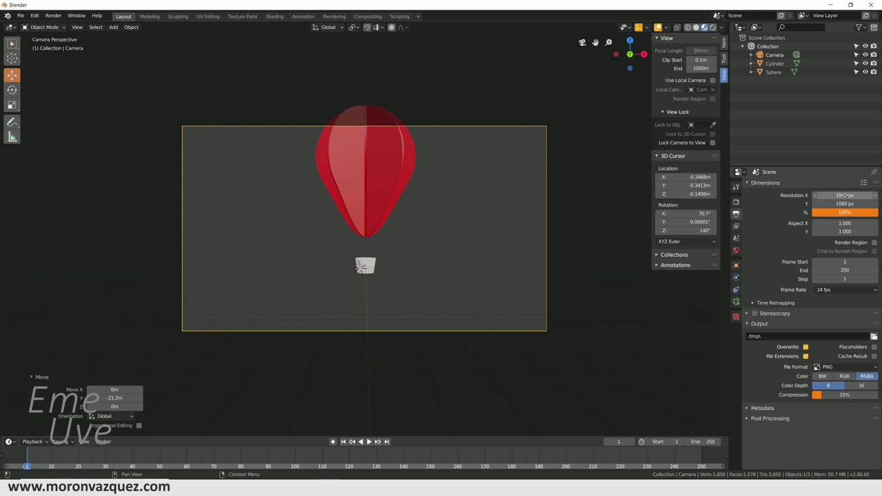
left_click(832, 195)
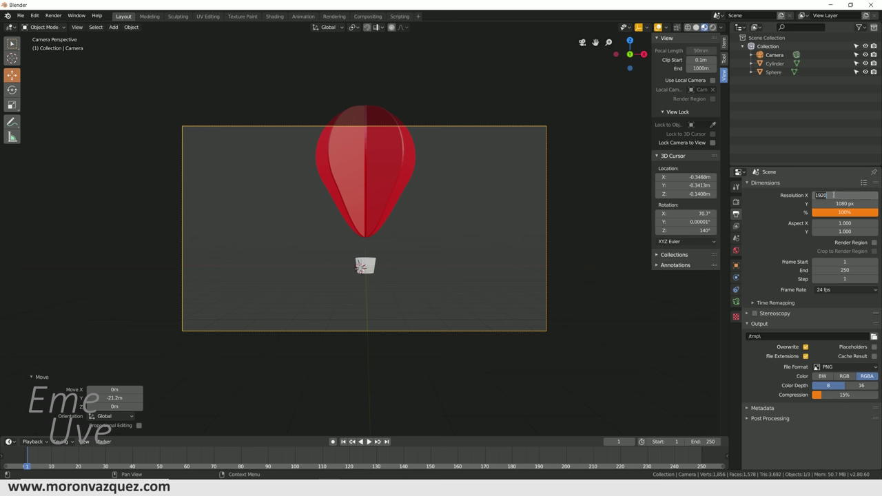
type("1080")
key("Return")
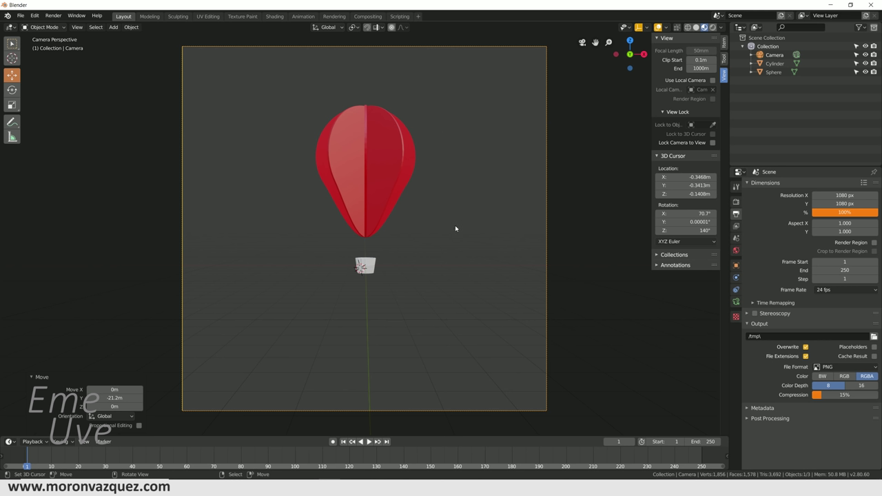
key("shift+a")
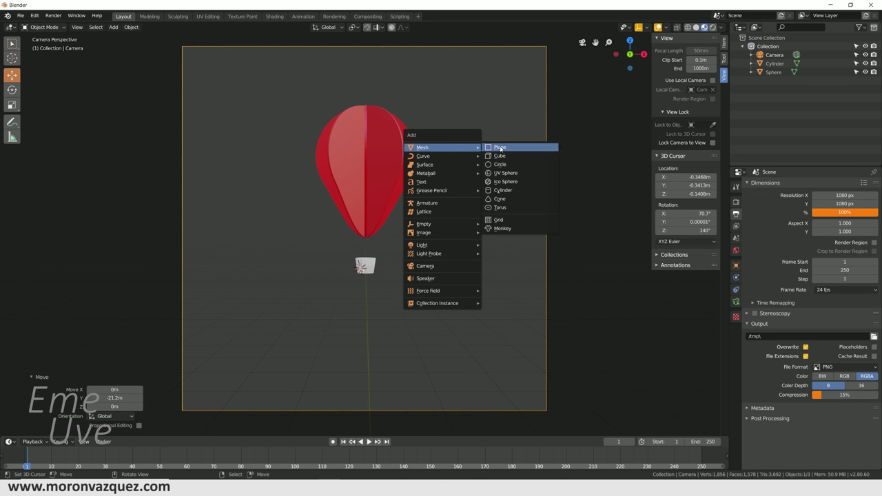
Add a plane and stand it upright with a 90° X rotation.
left_click(499, 146)
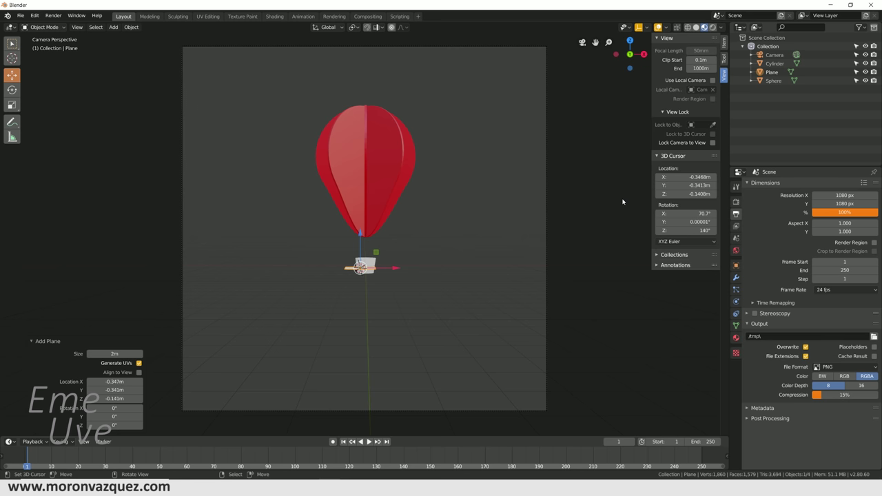
key("r")
type("x")
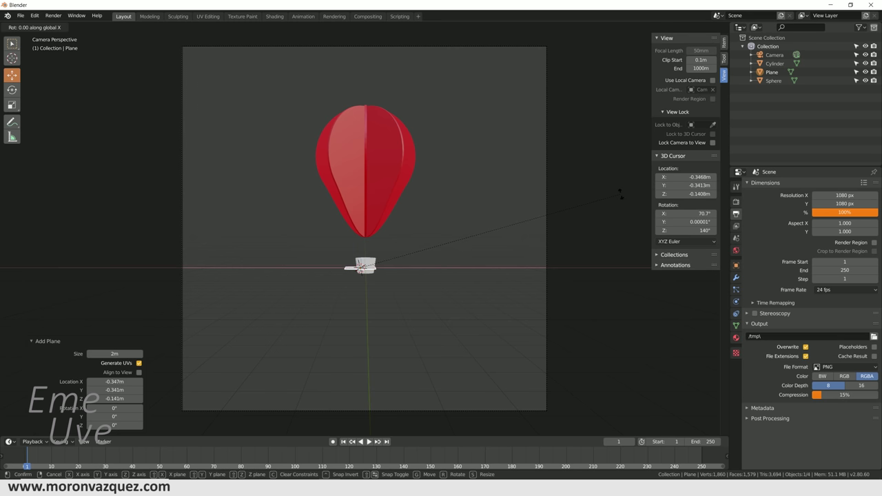
type("90")
key("Return")
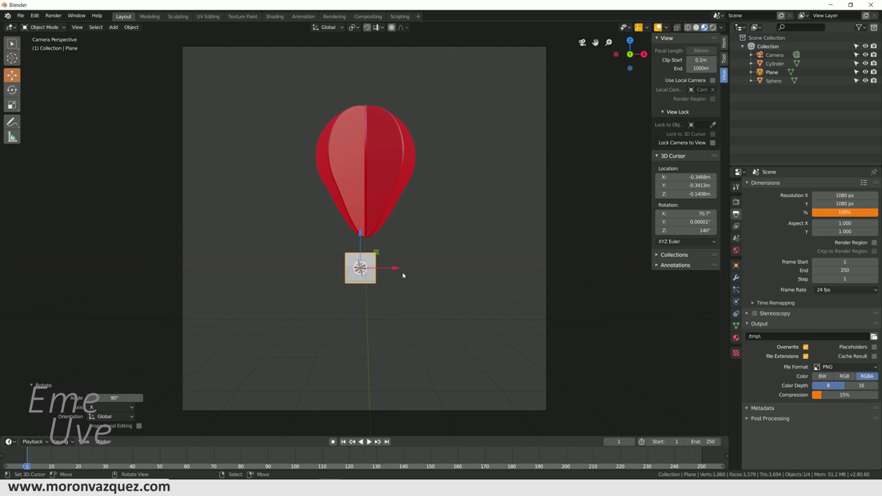
Scale the plane up to 12.349 and raise it 2.65 m as a backdrop.
key("s")
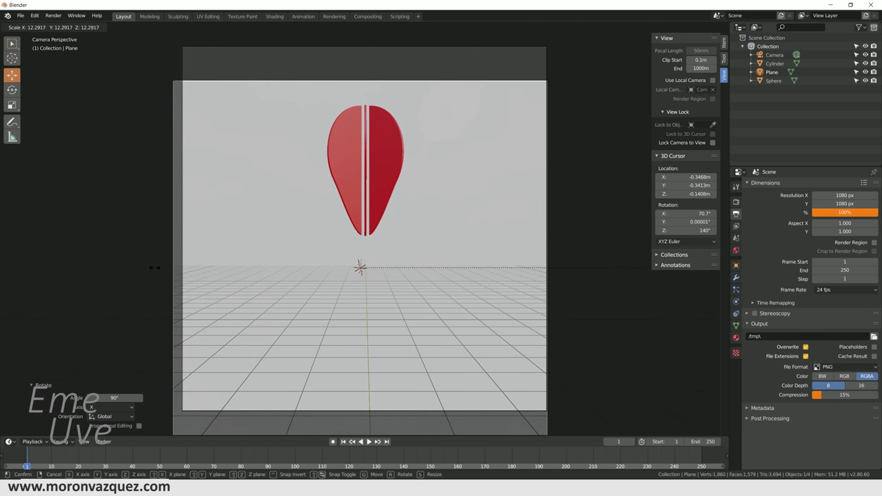
left_click(154, 267)
key("g")
key("x")
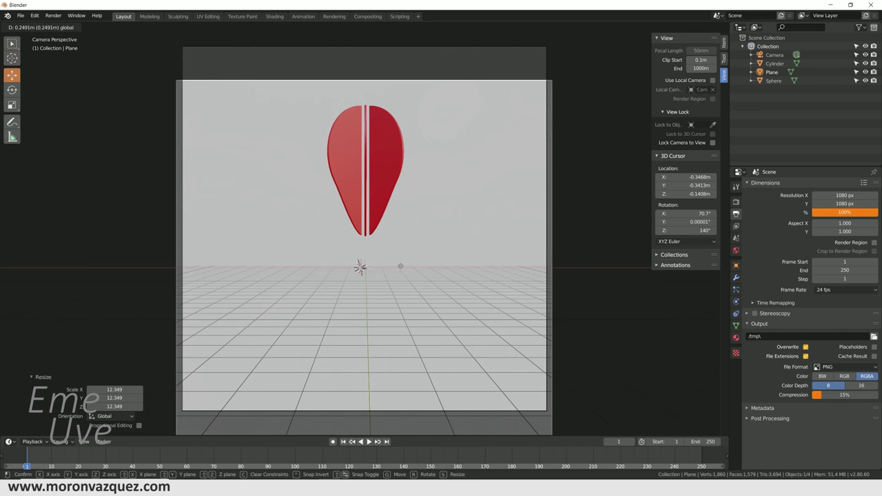
left_click(366, 253)
key("g")
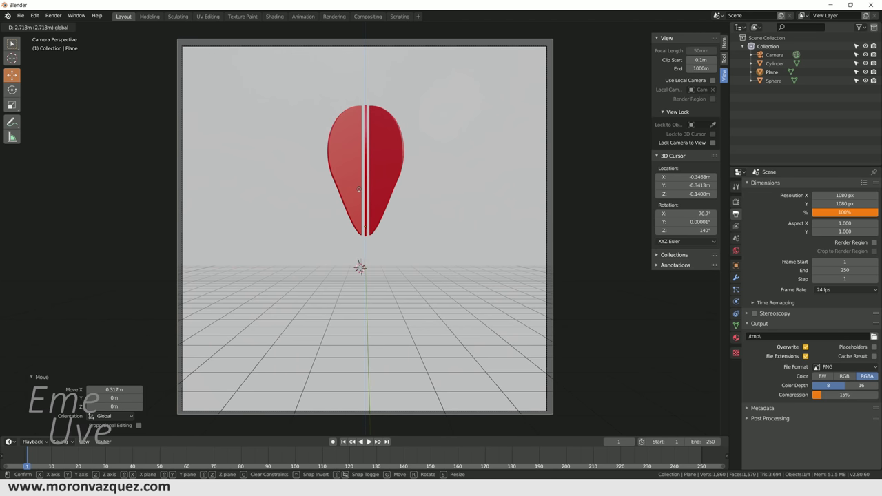
left_click(359, 189)
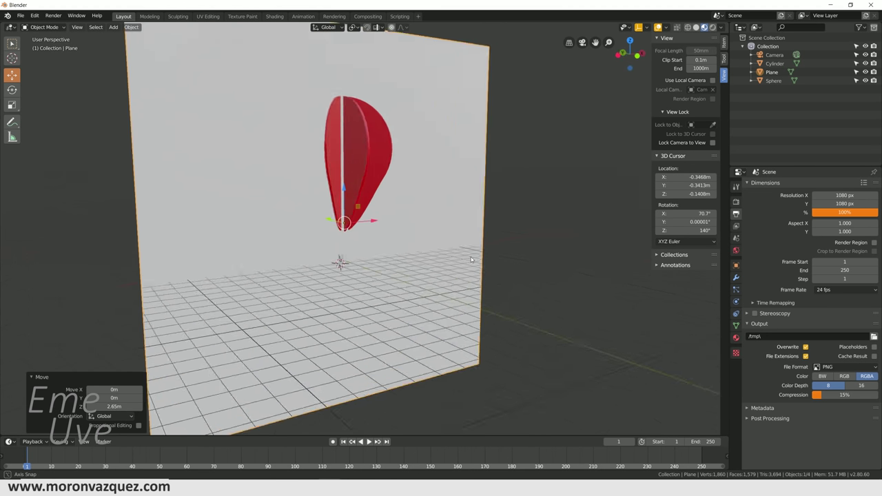
Push the backdrop plane back to Y 13.948 m and split the 3D view into two viewports.
mouse_move(453, 271)
middle_mouse_down()
mouse_move(511, 259)
mouse_move(468, 266)
middle_mouse_up()
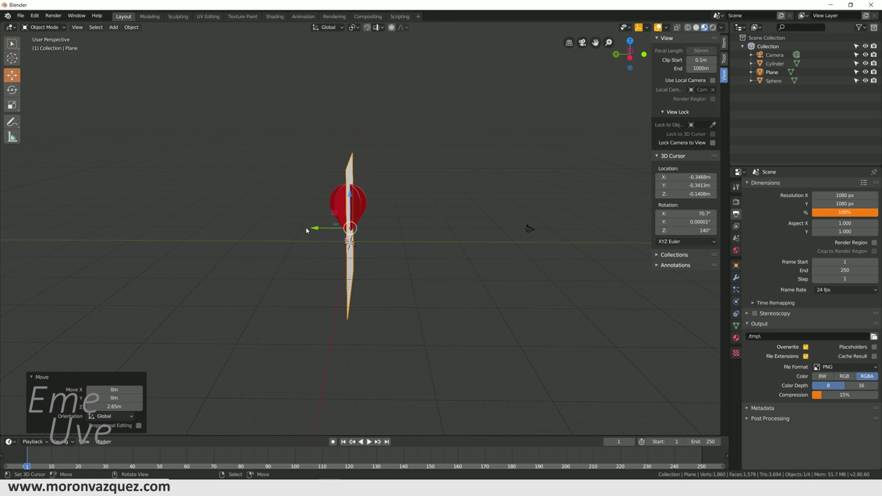
key("g")
left_click(226, 227)
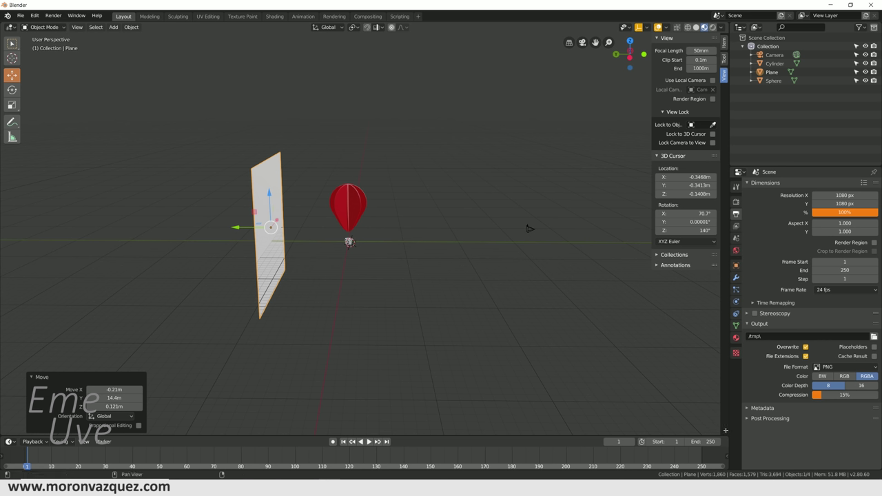
right_click_drag(720, 432, 718, 434, "shift")
left_click(717, 434)
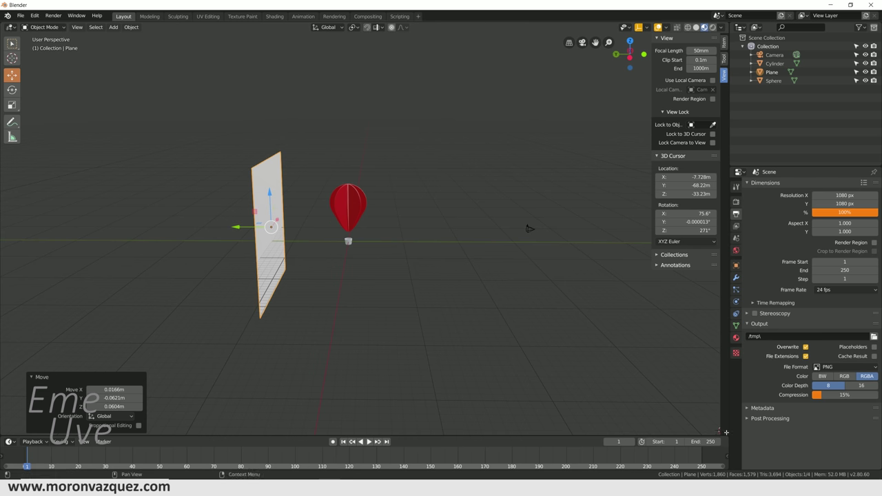
mouse_move(720, 431)
left_mouse_down()
mouse_move(387, 384)
mouse_move(392, 372)
left_mouse_up()
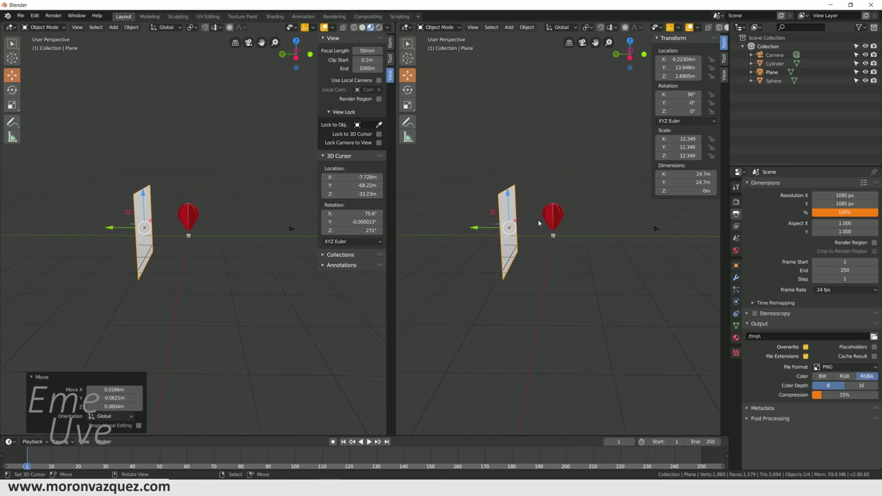
Show the camera view in the right viewport and orbit the left view toward the front.
key("KP_0")
key("Home")
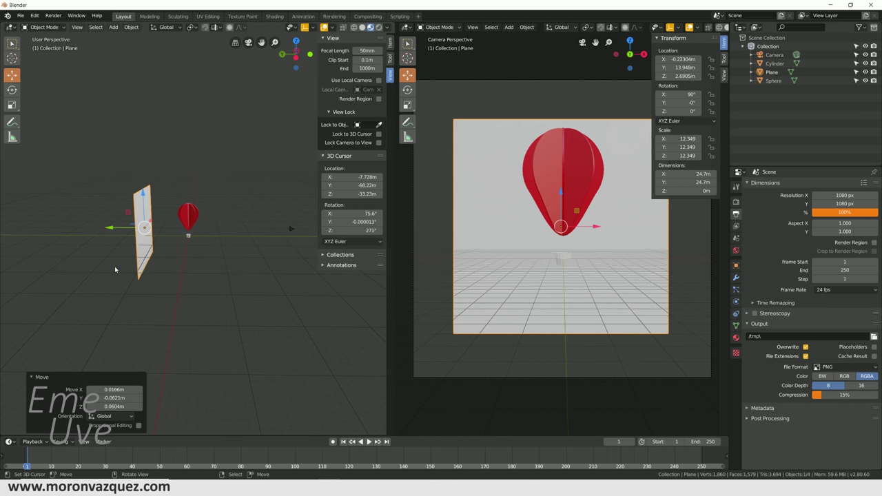
middle_click_drag(209, 255, 170, 236)
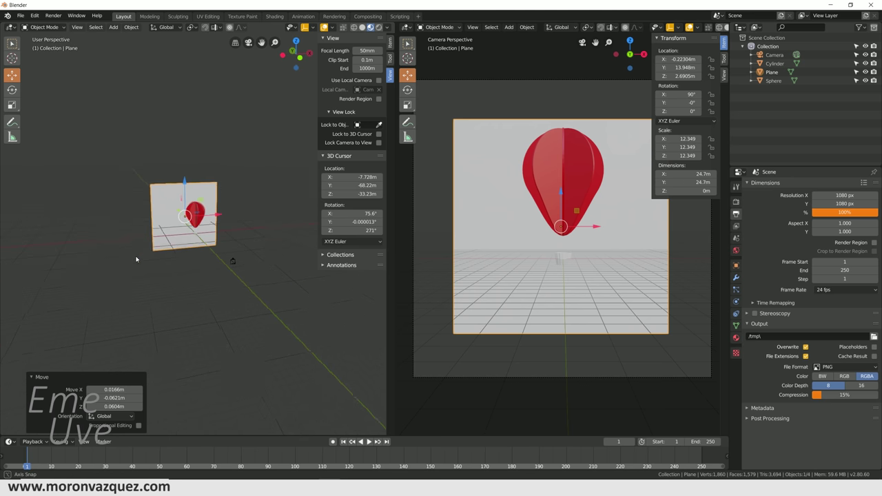
scroll(232, 238, "up", 4)
mouse_move(232, 238)
middle_mouse_down()
mouse_move(240, 267)
mouse_move(205, 219)
middle_mouse_up()
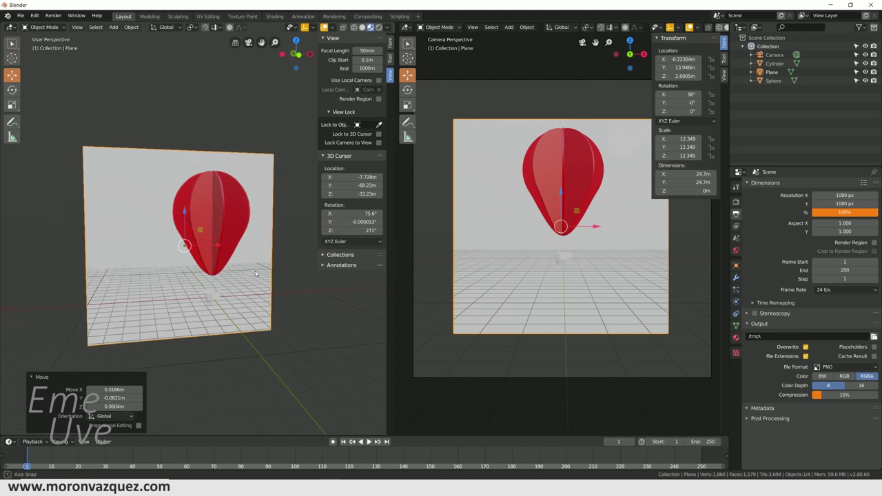
Move the balloon and basket to the frame's right, then show the backdrop plane's materials.
left_click(204, 218)
left_click(195, 278, "shift")
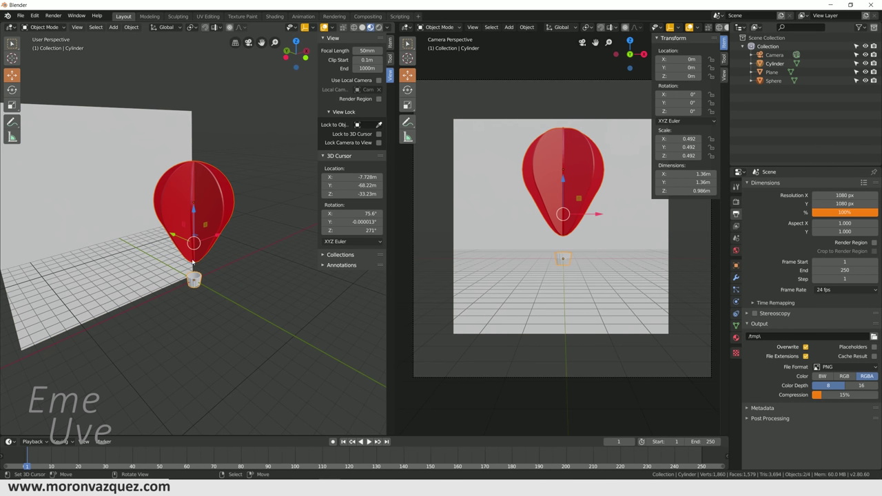
mouse_move(194, 208)
left_mouse_down()
mouse_move(173, 234)
mouse_move(172, 215)
mouse_move(204, 197)
left_mouse_up()
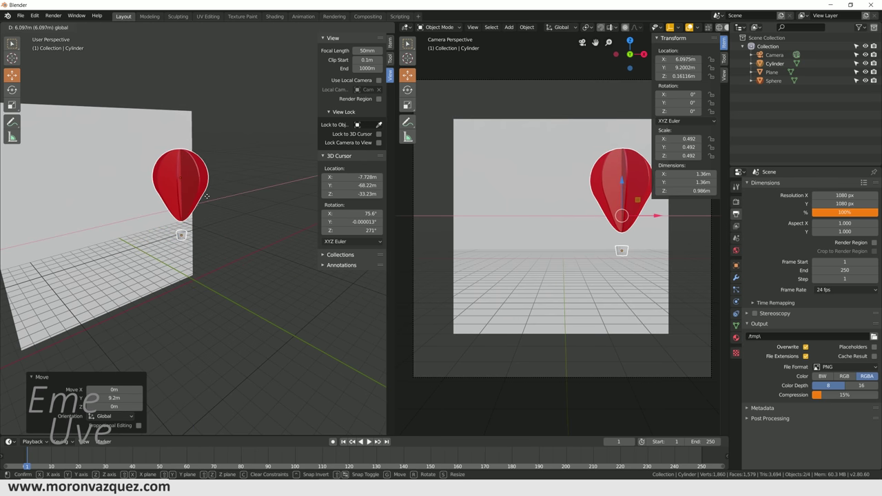
left_click(204, 196)
left_click(80, 175)
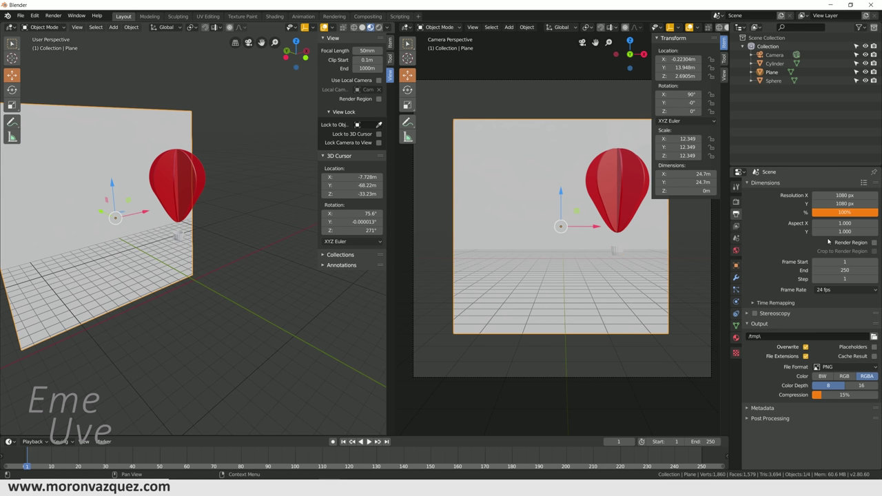
left_click(736, 338)
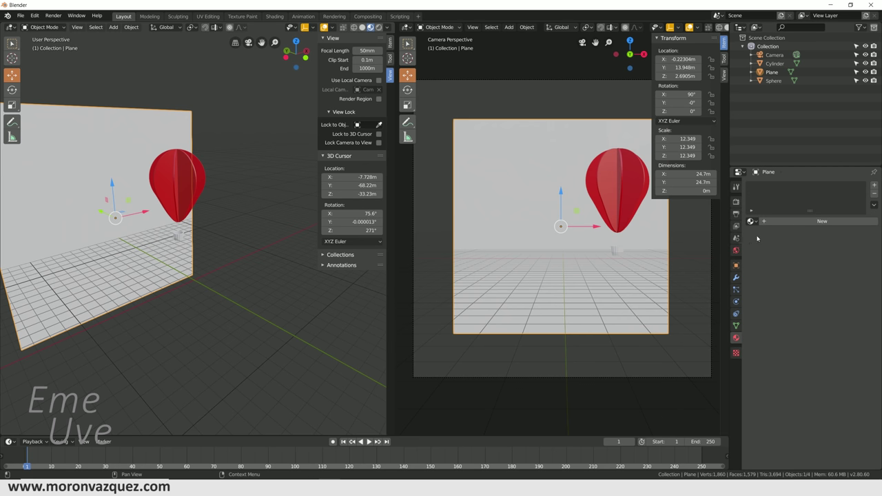
Create Material.002 for the backdrop plane with a magenta base colour.
left_click(779, 221)
left_click(840, 307)
mouse_move(834, 228)
left_mouse_down()
mouse_move(835, 242)
mouse_move(846, 222)
left_mouse_up()
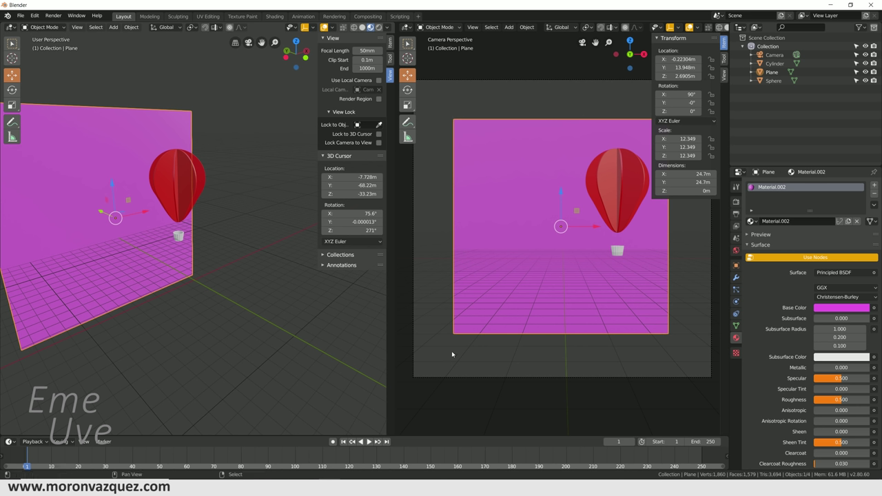
key("shift+a")
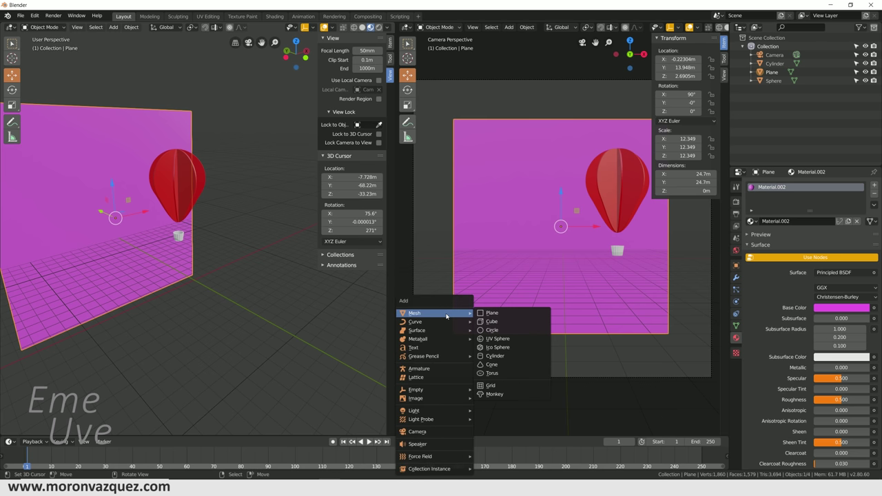
mouse_move(434, 313)
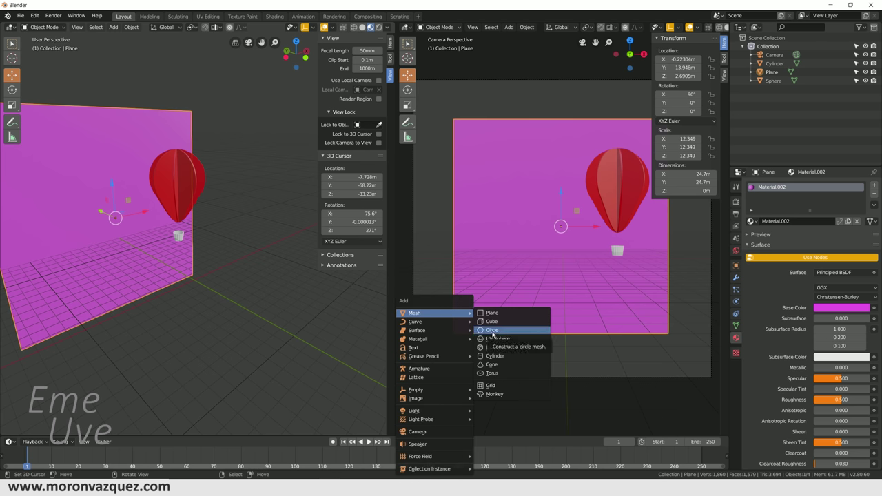
Undo an accidental circle, restore the magenta backdrop colour, and return the right view to camera.
left_click(491, 330)
mouse_move(187, 302)
middle_mouse_down()
mouse_move(165, 295)
mouse_move(213, 309)
mouse_move(293, 288)
mouse_move(0, 289)
middle_mouse_up()
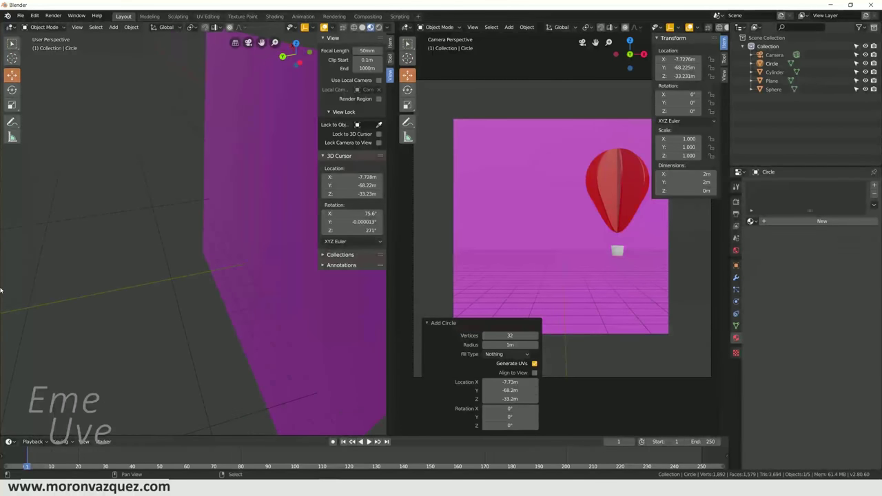
middle_click_drag(211, 295, 289, 296)
key("ctrl+z")
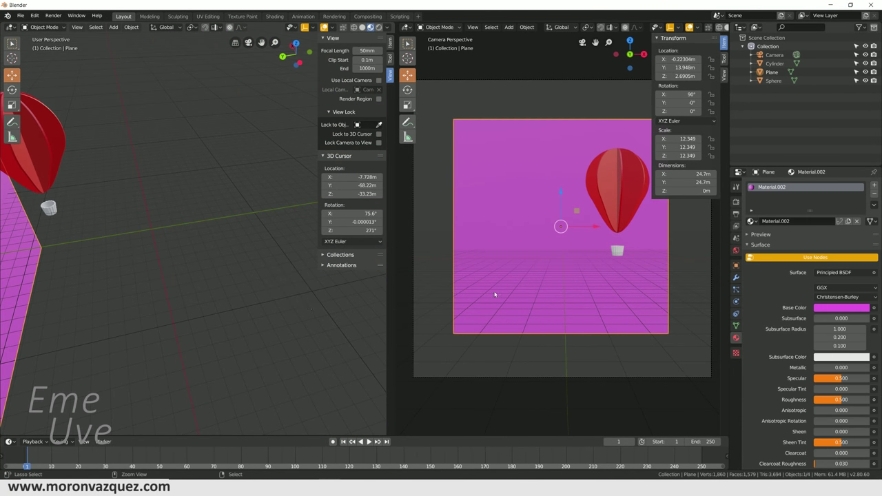
key("ctrl+z")
left_click(34, 15)
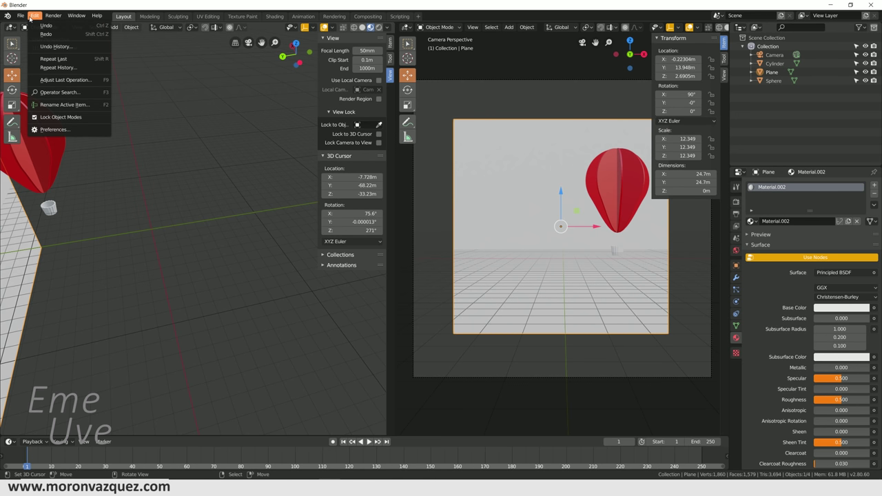
left_click(41, 33)
mouse_move(577, 351)
middle_mouse_down()
mouse_move(585, 374)
mouse_move(550, 217)
middle_mouse_up()
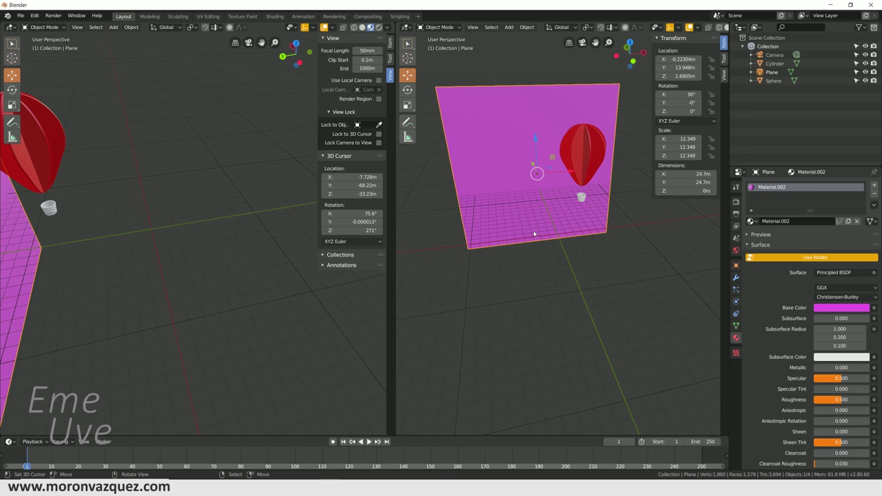
key("KP_0")
Place the 3D cursor on the ground ahead of the backdrop at X 20.8, Y -10.09, Z -17.62 m.
middle_click_drag(195, 265, 211, 249)
right_click(210, 243, "shift")
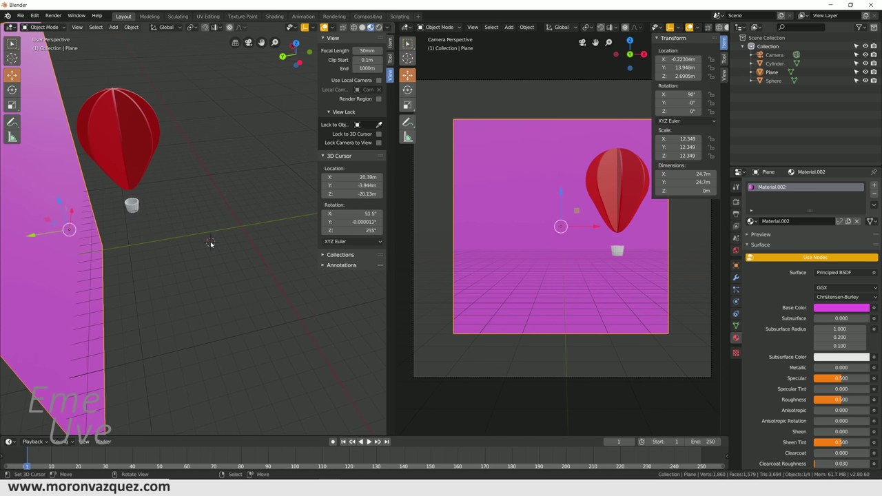
right_click_drag(262, 237, 215, 277, "shift")
key("g")
left_click(249, 228)
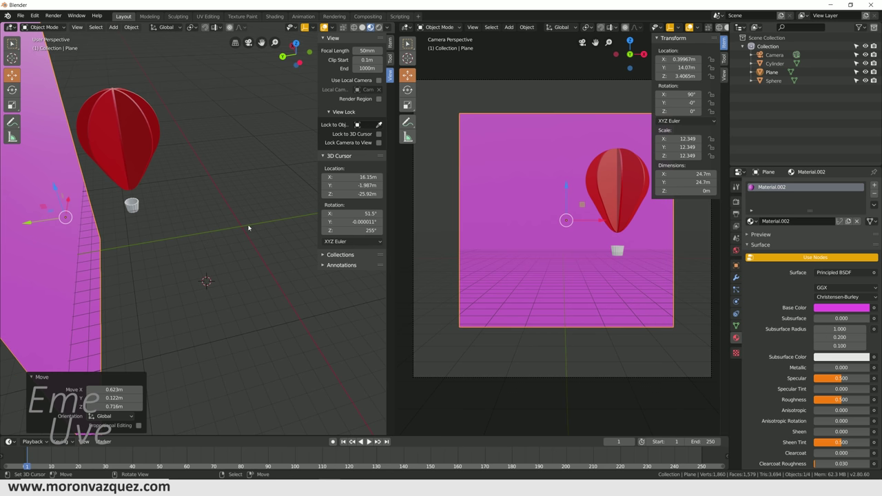
key("ctrl+z")
right_click(233, 230, "shift")
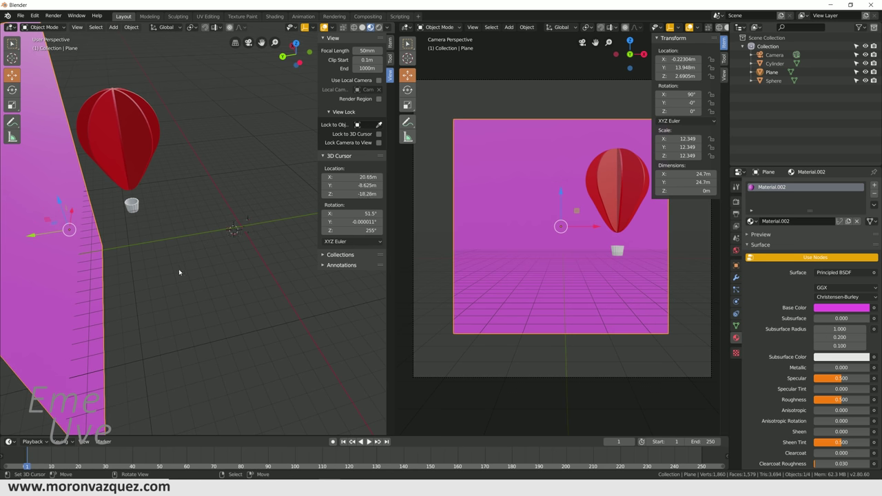
right_click_drag(216, 292, 240, 226, "shift")
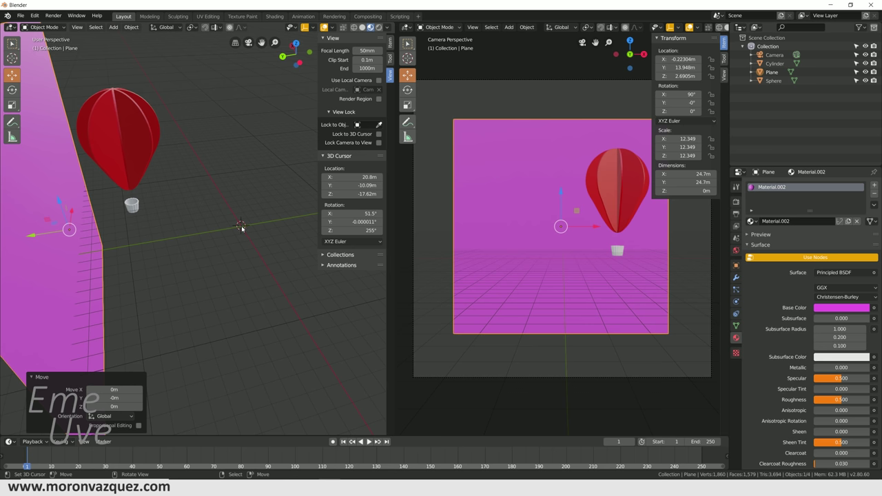
key("shift+a")
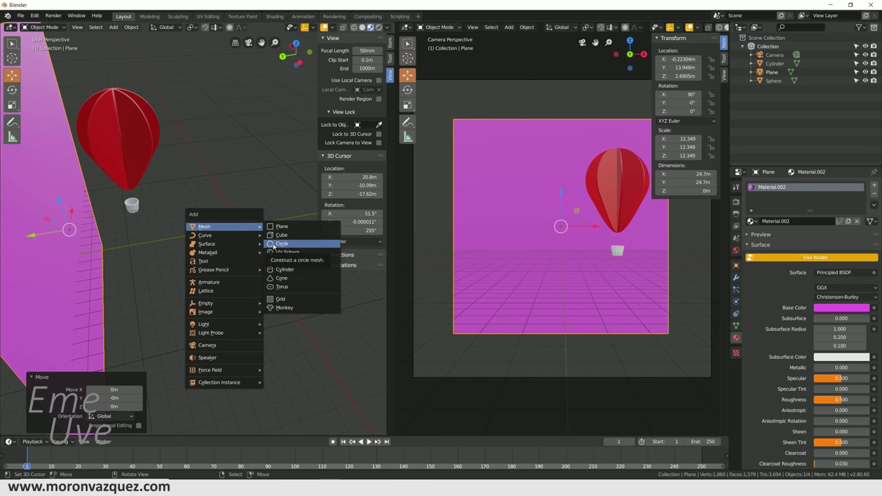
Add a circle mesh at the 3D cursor with Ngon fill.
left_click(282, 243)
scroll(266, 242, "up", 2)
scroll(287, 243, "up", 1)
scroll(287, 243, "down", 3)
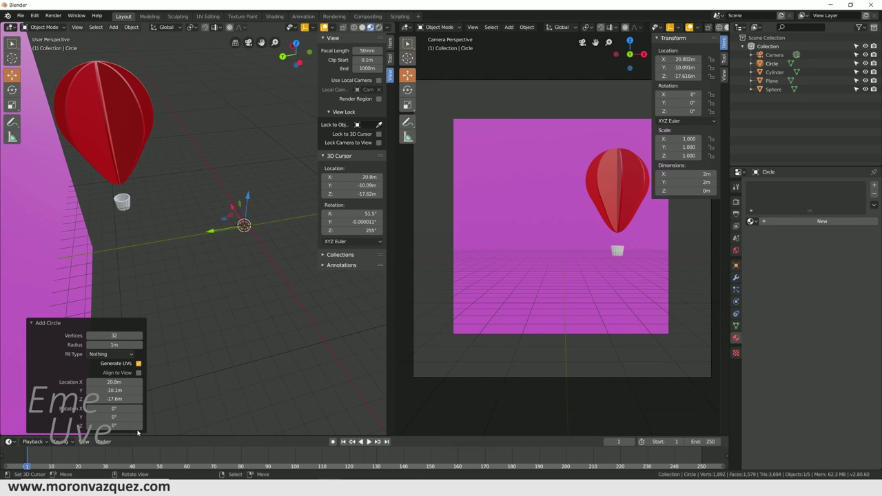
left_click(110, 354)
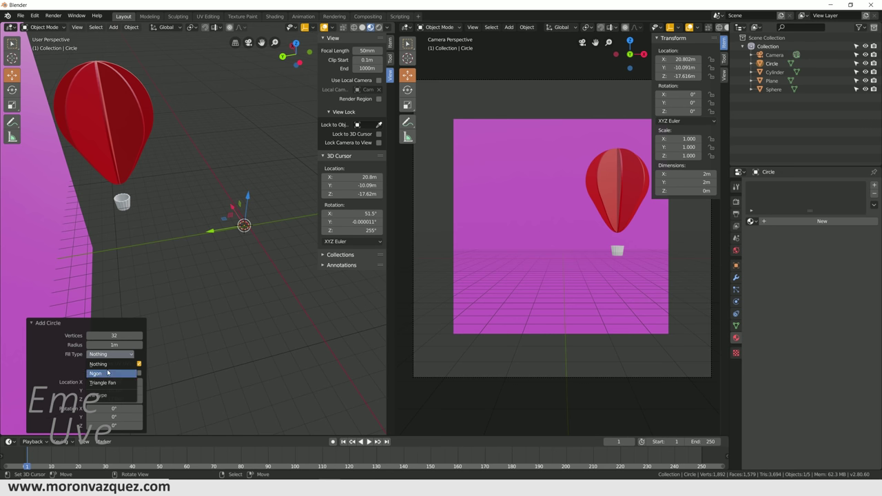
left_click(107, 373)
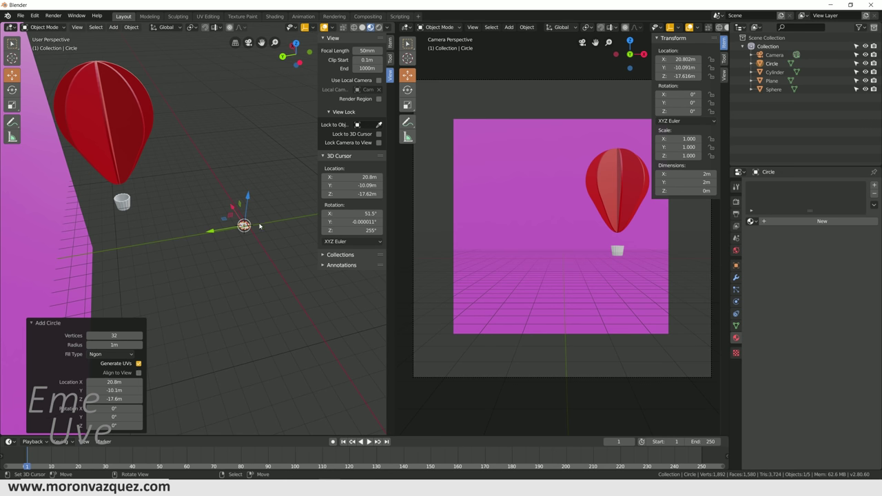
Scale the circle to 3.303 and reset its location to the world origin.
key("s")
left_click(359, 279)
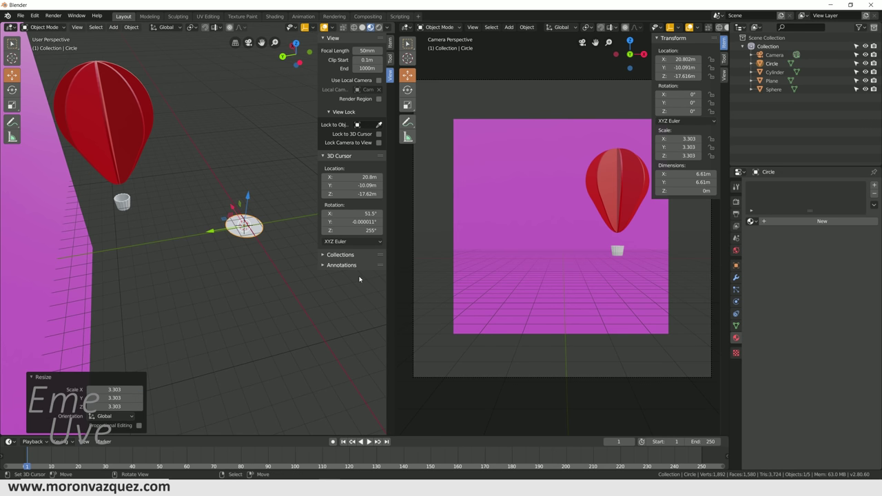
key("alt+g")
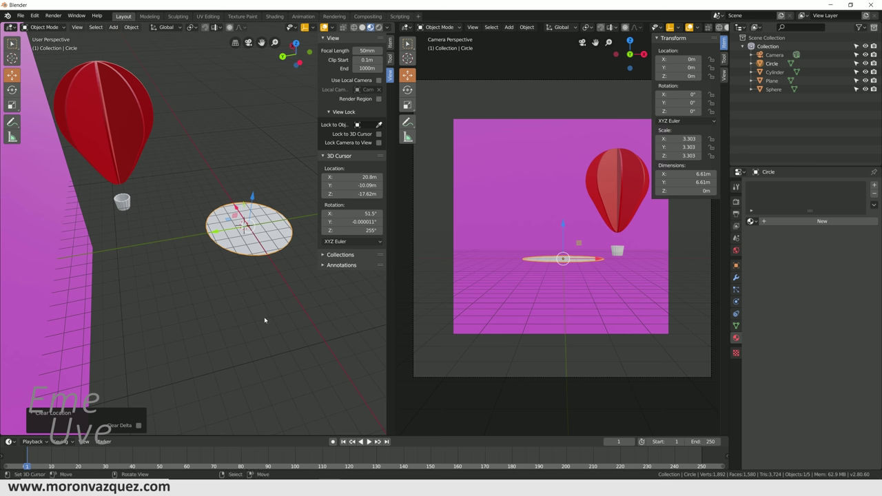
middle_click_drag(264, 319, 231, 295)
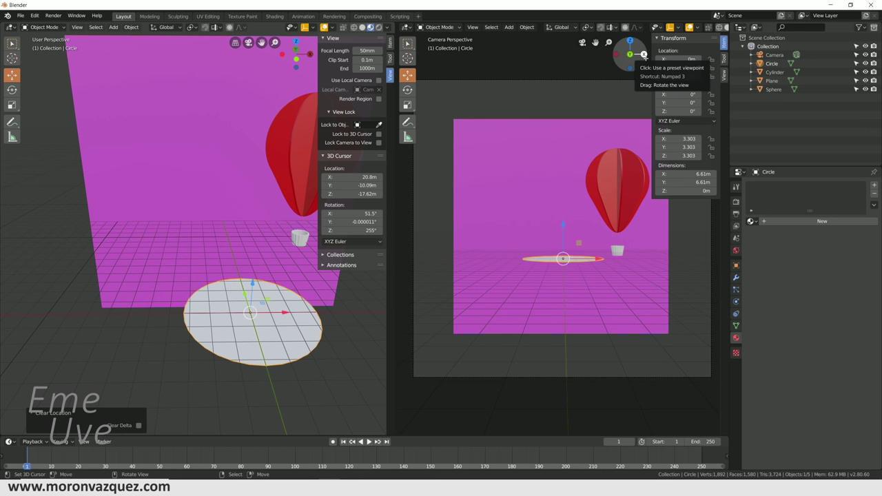
Rotate the circle 90° on X and move it left and down toward the frame bottom.
key("r")
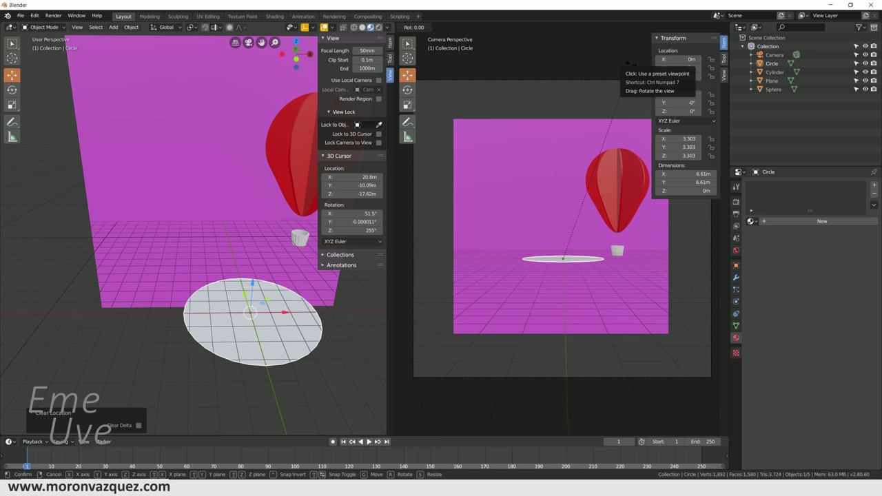
type("x90")
key("Return")
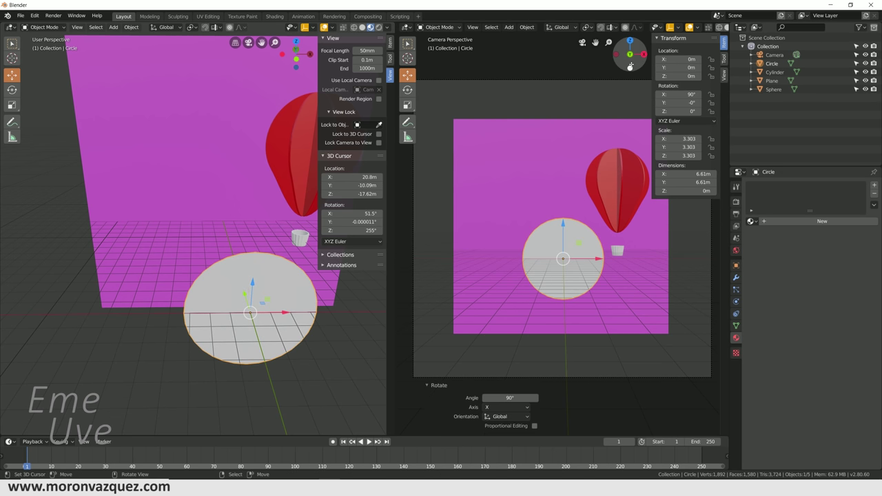
key("g")
key("x")
left_click(461, 226)
key("g")
key("z")
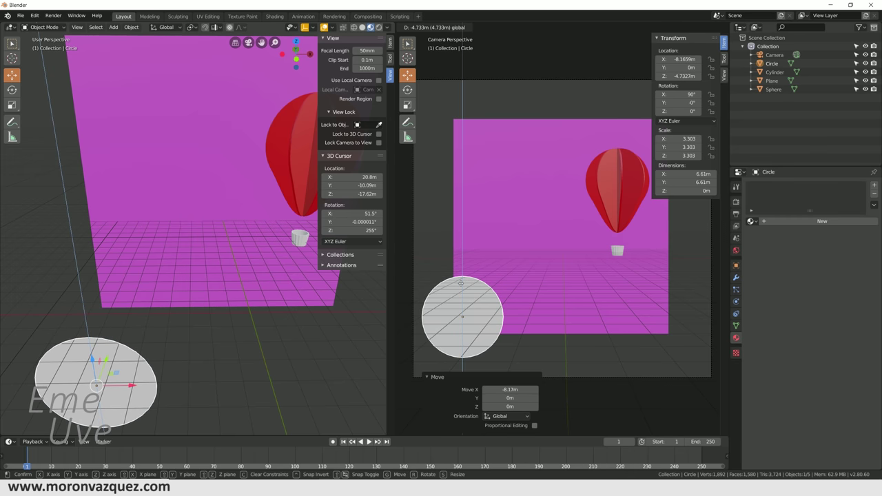
left_click(465, 284)
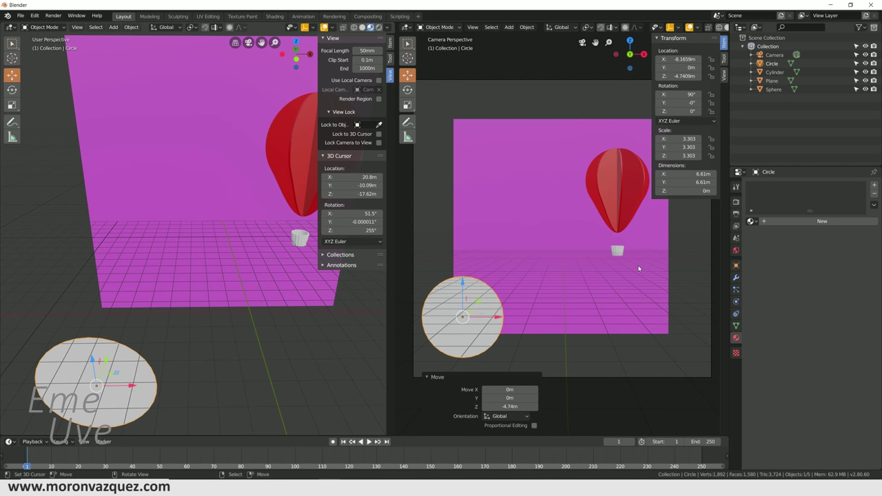
Scale the magenta backdrop plane up to a larger size.
scroll(618, 257, "down", 3)
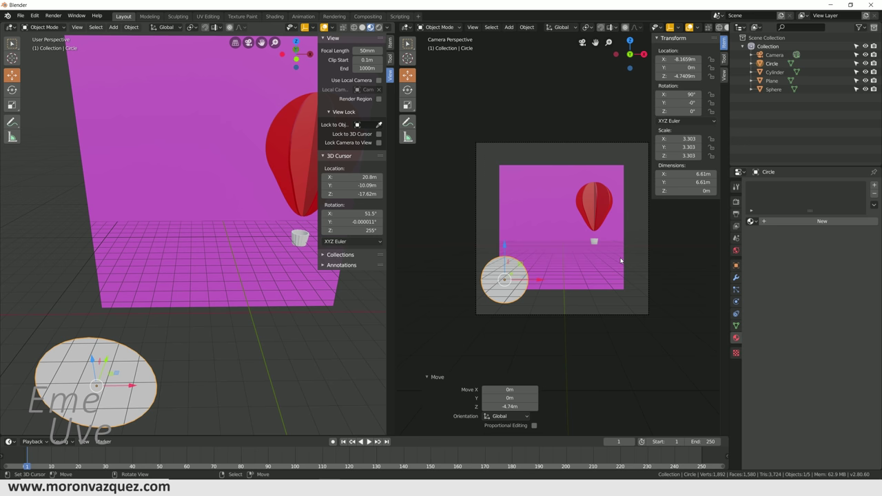
left_click(523, 191)
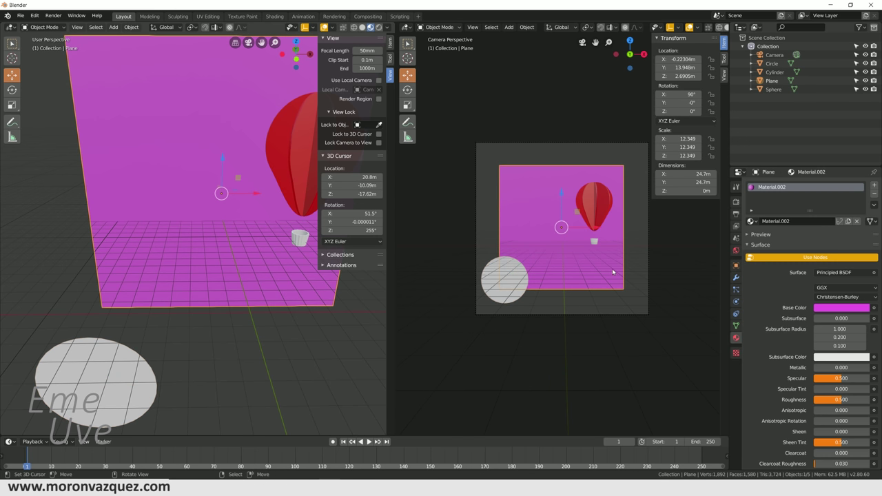
key("s")
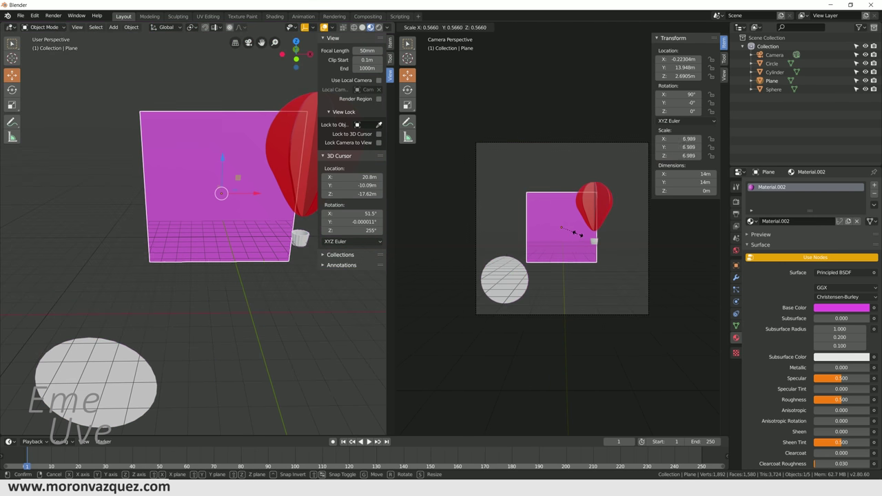
left_click(578, 244)
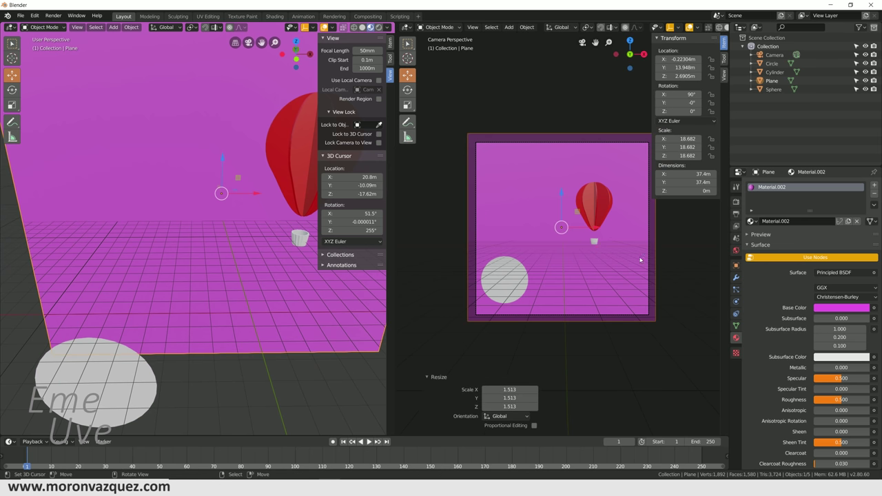
Reposition the circle into the frame's bottom-left corner and give it new Material.003.
scroll(629, 212, "up", 3)
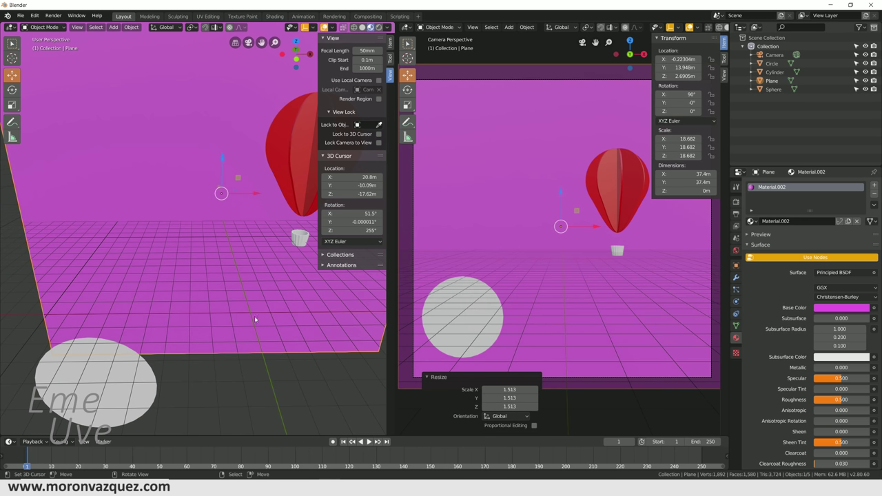
middle_click_drag(120, 369, 141, 348)
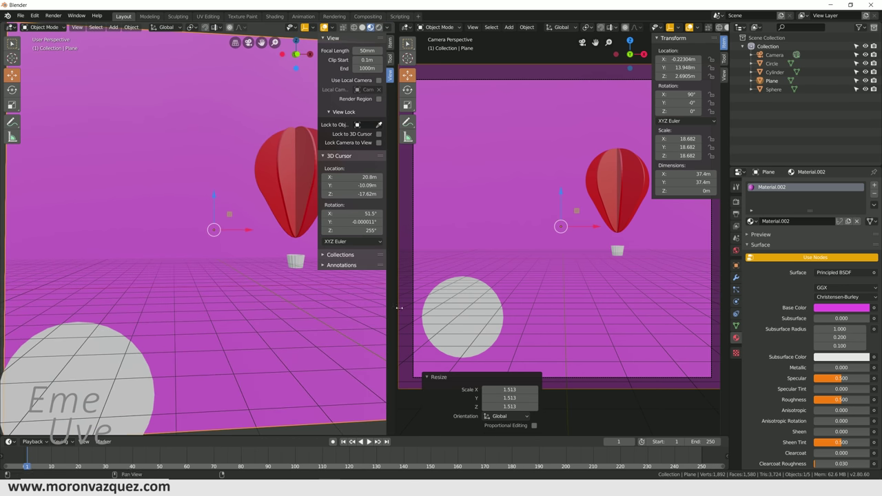
left_click(463, 309)
key("g")
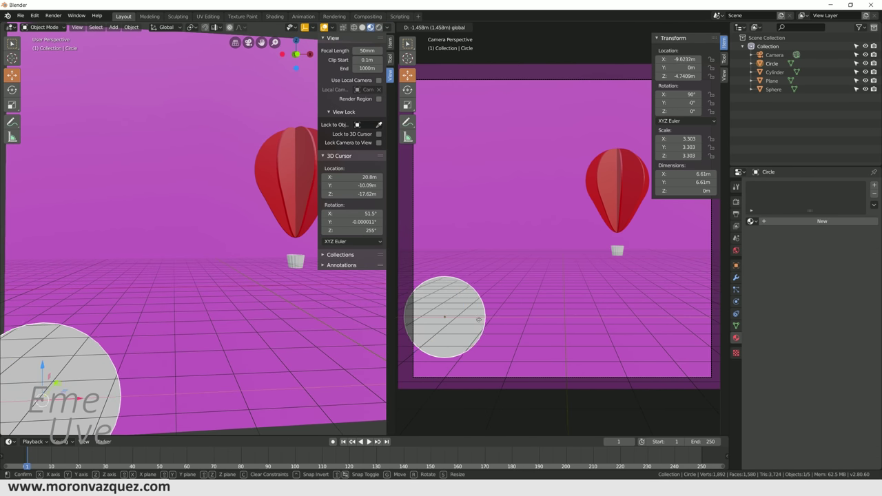
left_click(429, 281)
left_click_drag(429, 281, 430, 324)
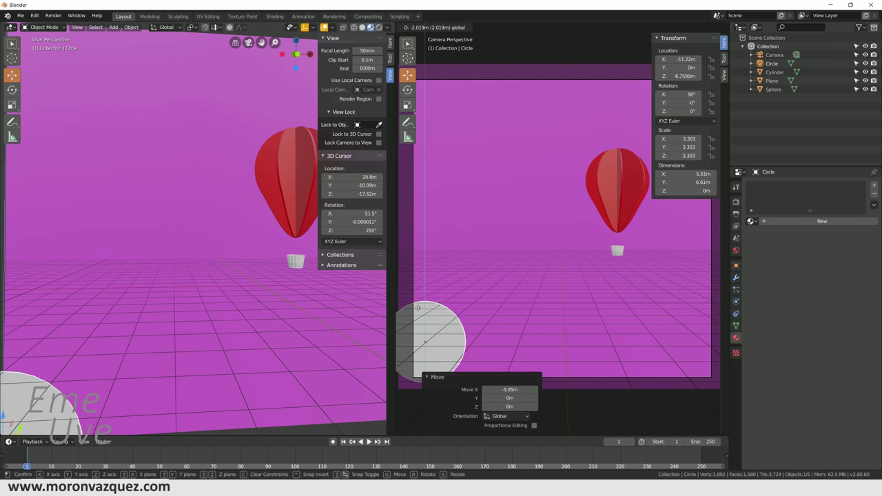
scroll(466, 325, "down", 2)
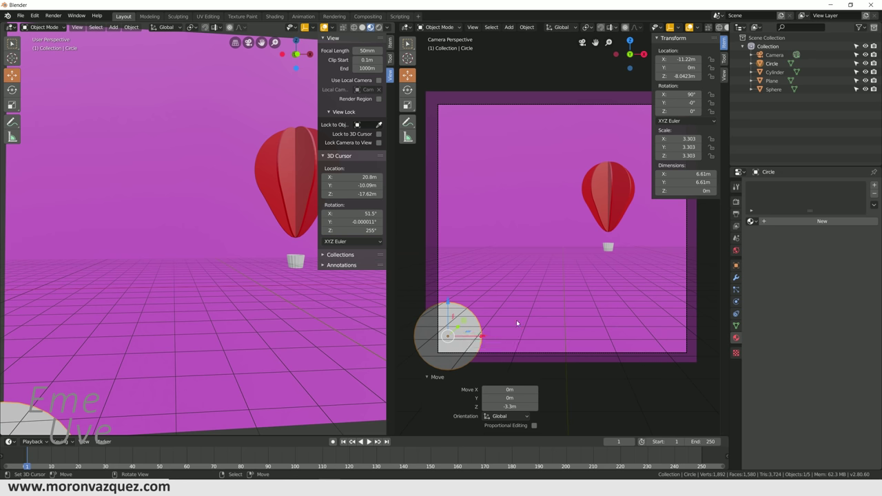
left_click_drag(449, 303, 456, 332)
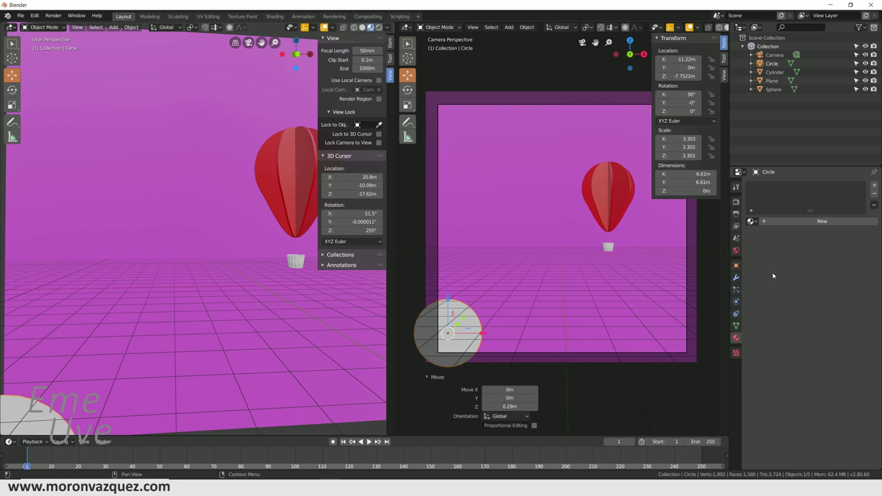
left_click(820, 221)
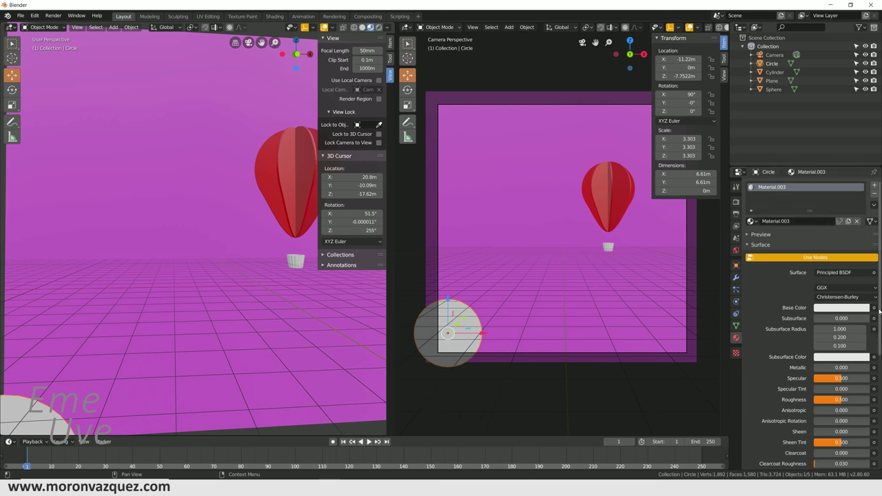
Duplicate the cloud circle, lower the copy, and add two more copies further right.
key("shift+d")
right_click(435, 337)
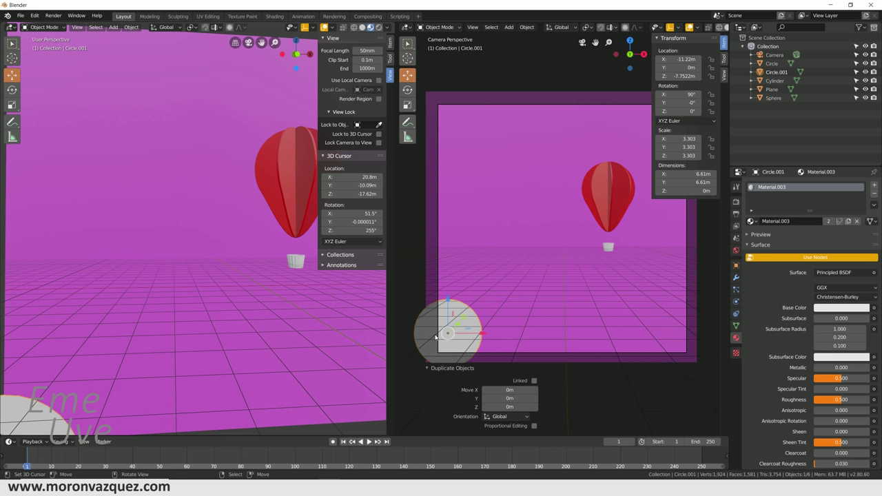
key("g")
key("z")
left_click(488, 329)
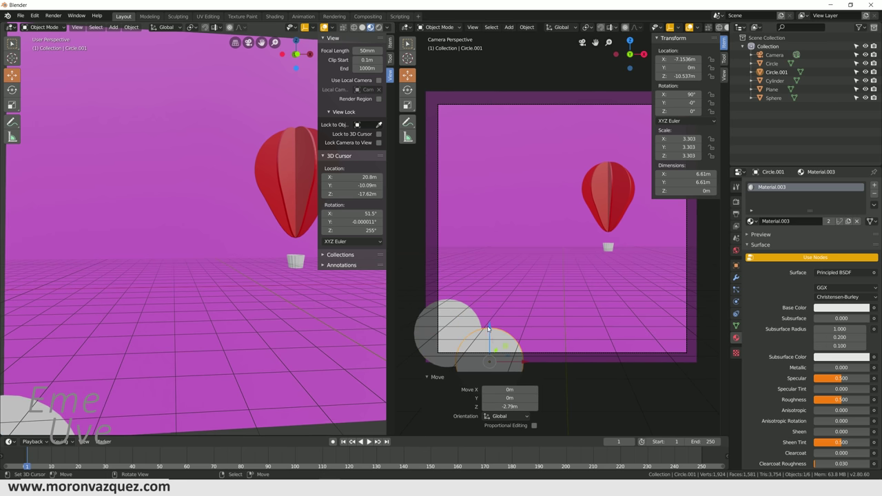
key("shift+d")
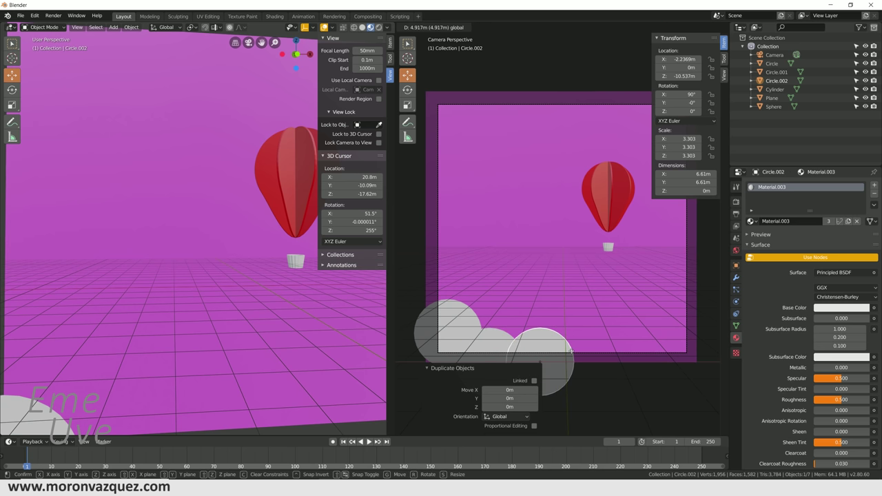
key("x")
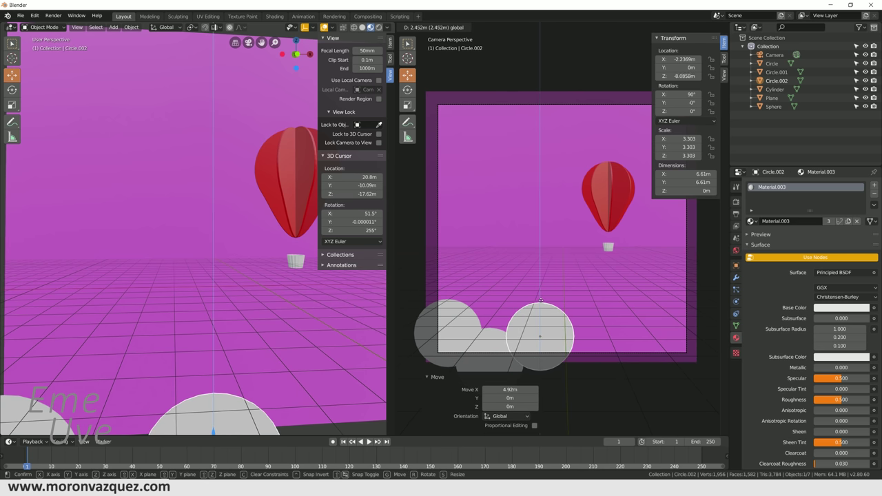
left_click(540, 324)
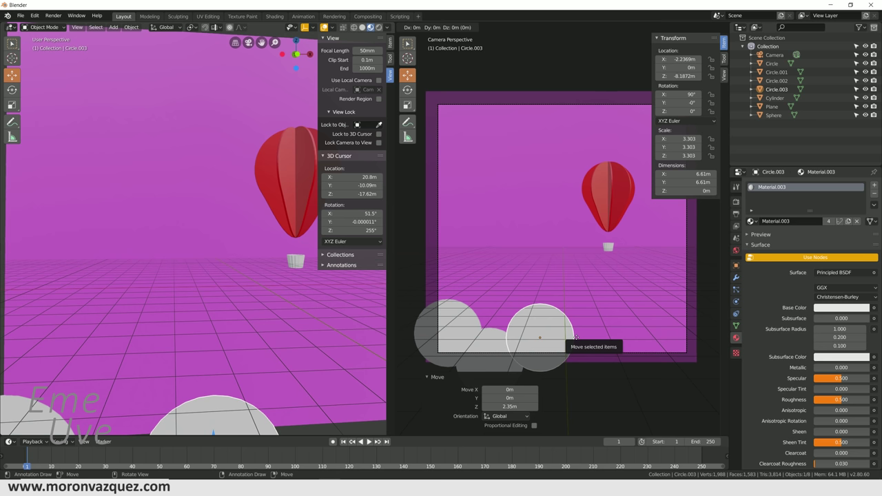
key("shift+d")
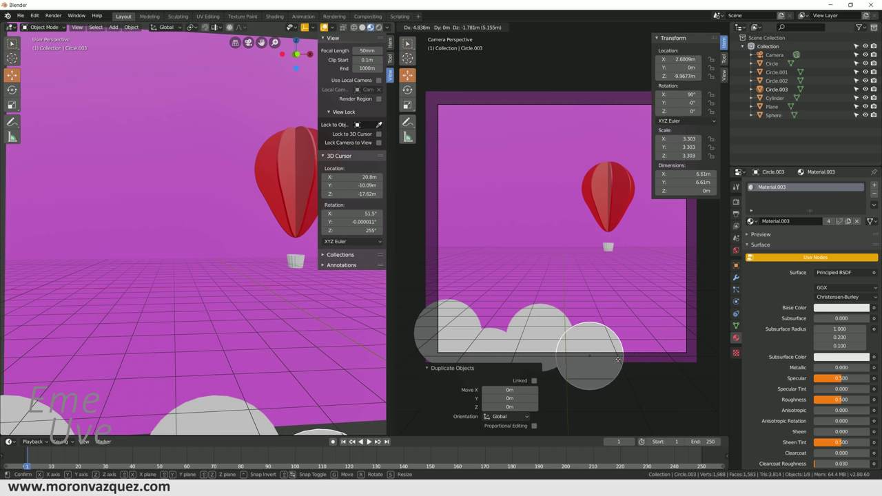
left_click(619, 348)
Duplicate the right cloud circle and place a large copy at the lower right.
key("shift+d")
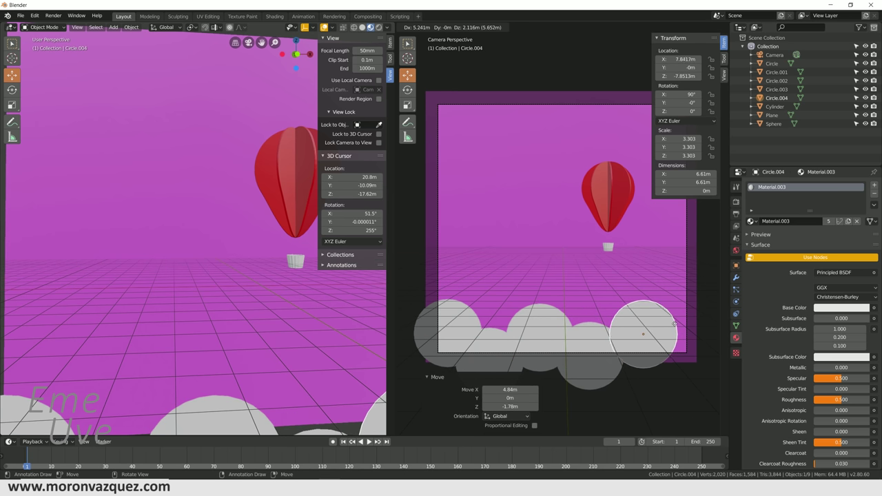
left_click(642, 336)
key("shift+s")
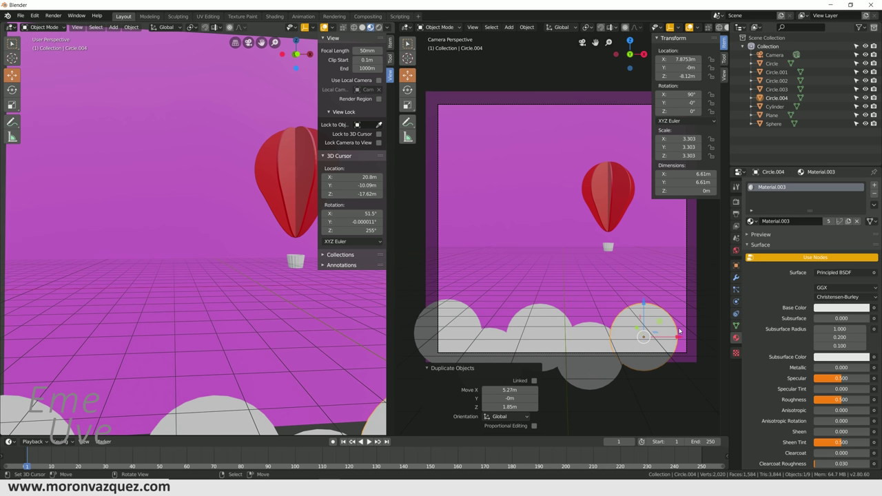
key("shift+d")
left_click(711, 358)
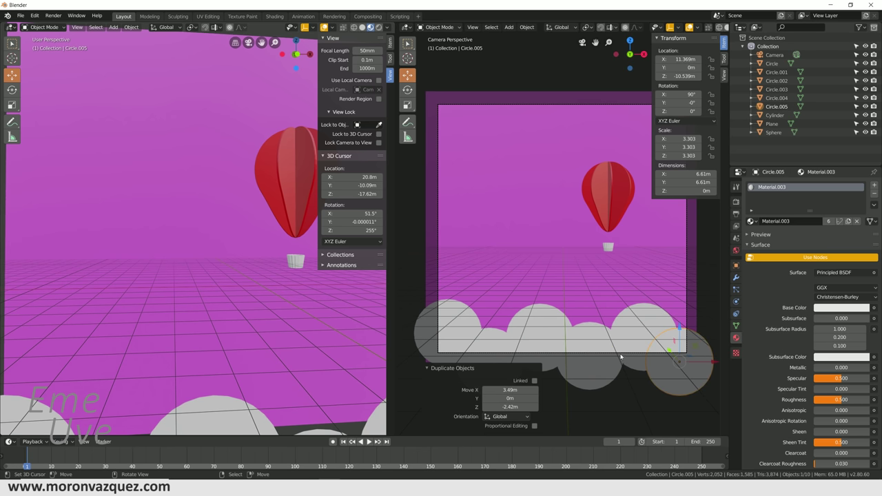
Shrink the lower middle cloud circle and slide it horizontally.
left_click(595, 338)
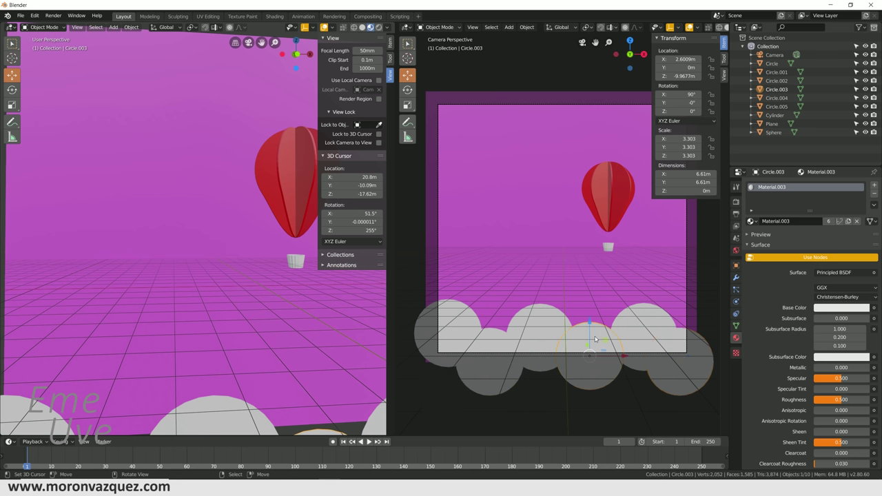
key("s")
left_click(613, 353)
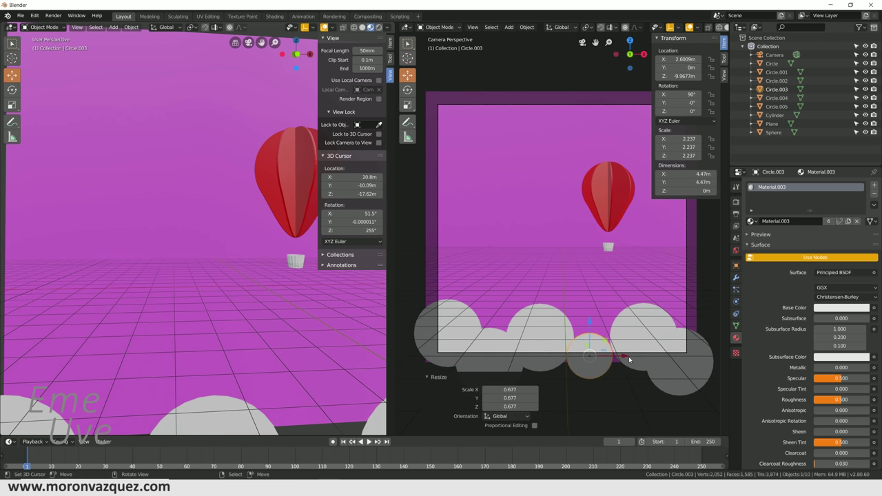
key("g")
key("x")
left_click(594, 349)
Duplicate the small cloud circle and shift the copy 3.16 m to the right.
key("shift+d")
left_click(581, 333)
key("g")
key("x")
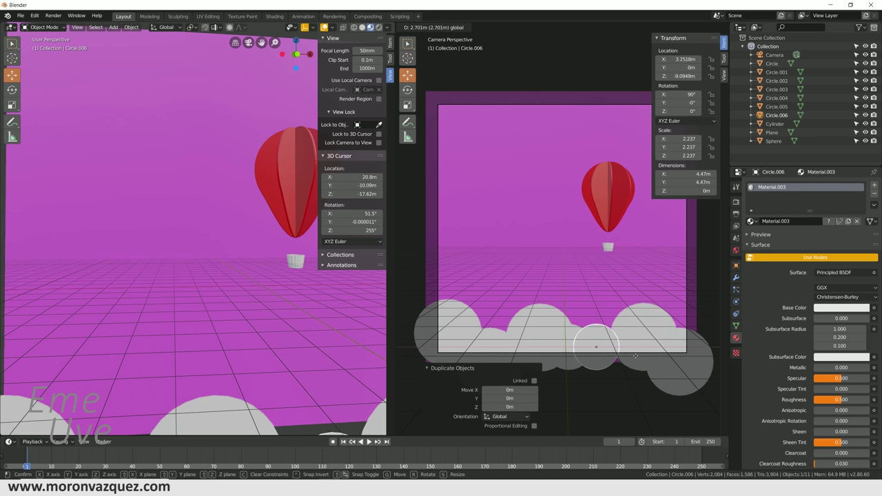
left_click(634, 353)
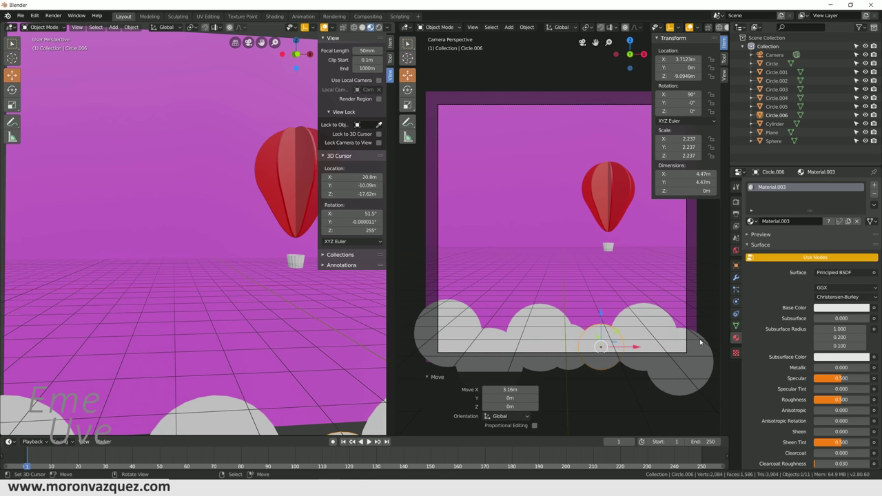
left_click(677, 339)
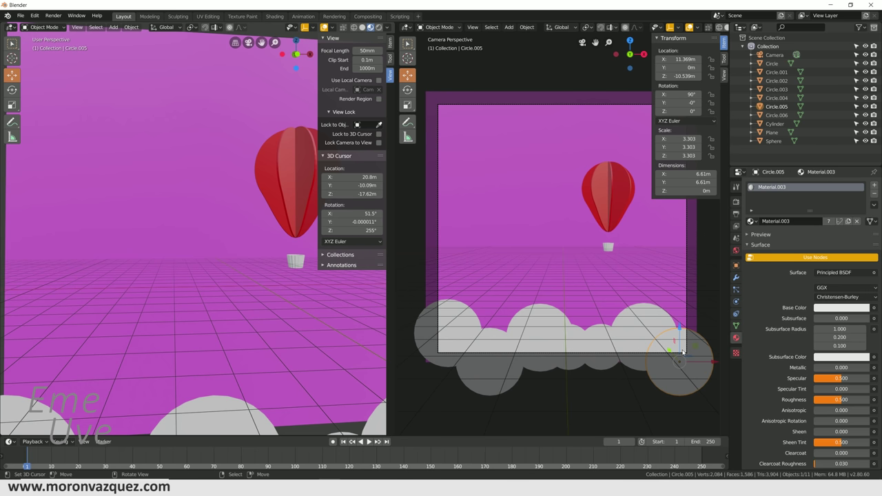
Duplicate the right cloud circle and shift the copy 2.87 m to the right.
key("KP_0")
key("KP_0")
mouse_move(691, 355)
middle_mouse_down("shift")
mouse_move(565, 301)
mouse_move(601, 307)
middle_mouse_up("shift")
scroll(551, 297, "up", 3)
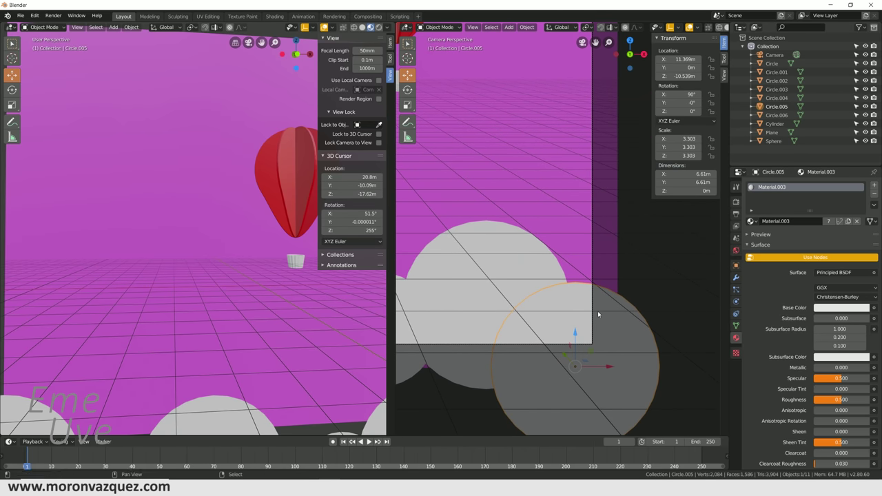
key("shift+d")
right_click(596, 311)
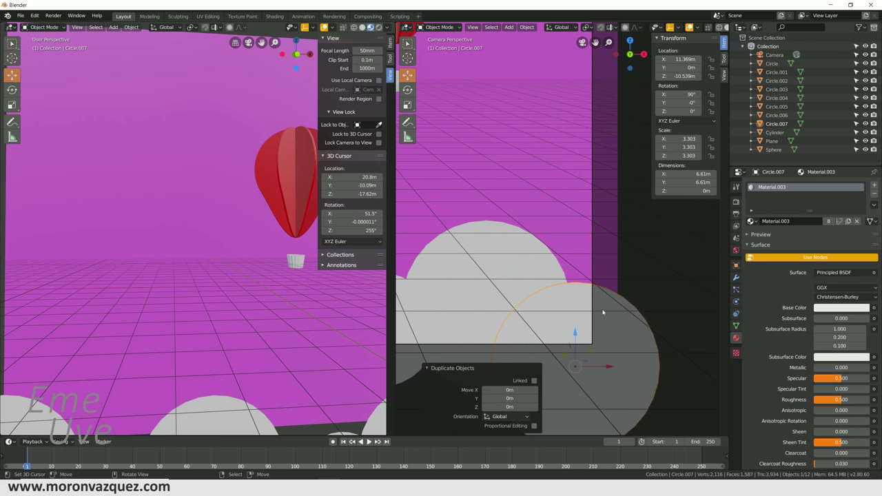
key("g")
key("x")
left_click(646, 309)
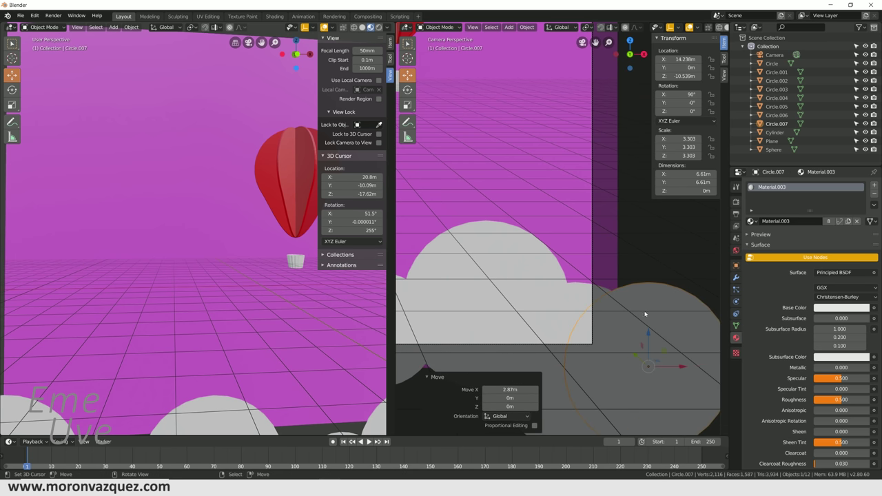
Raise the copy 1.55 m and nudge it along X to the frame edge at X 14.389 m.
key("g")
key("z")
left_click(672, 317)
key("g")
key("x")
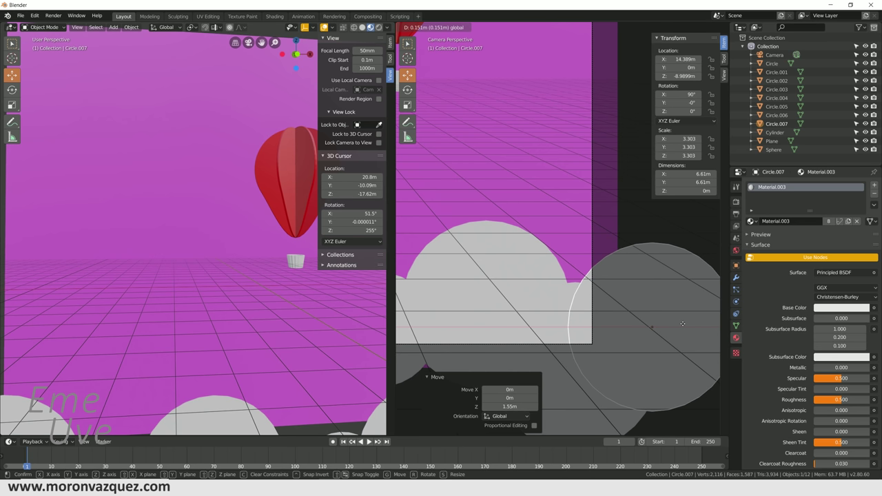
left_click(574, 284)
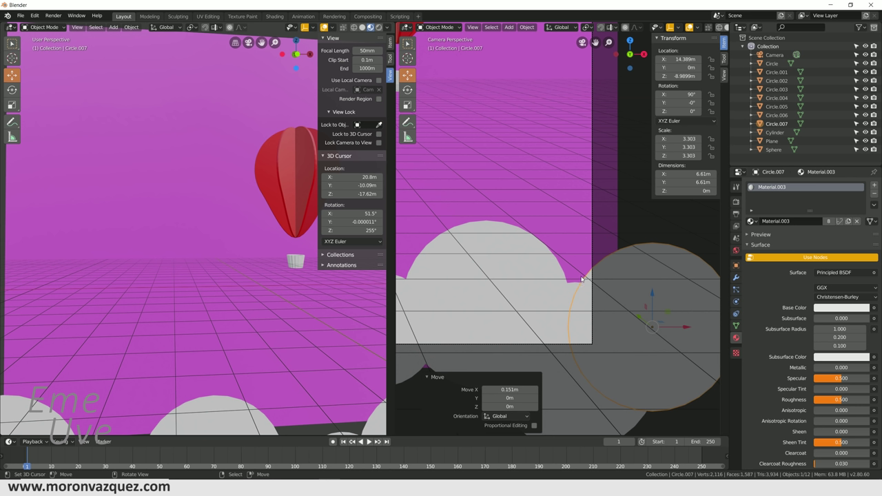
Zoom and pan to check the new circle against the camera frame's right edge.
scroll(599, 298, "down", 4)
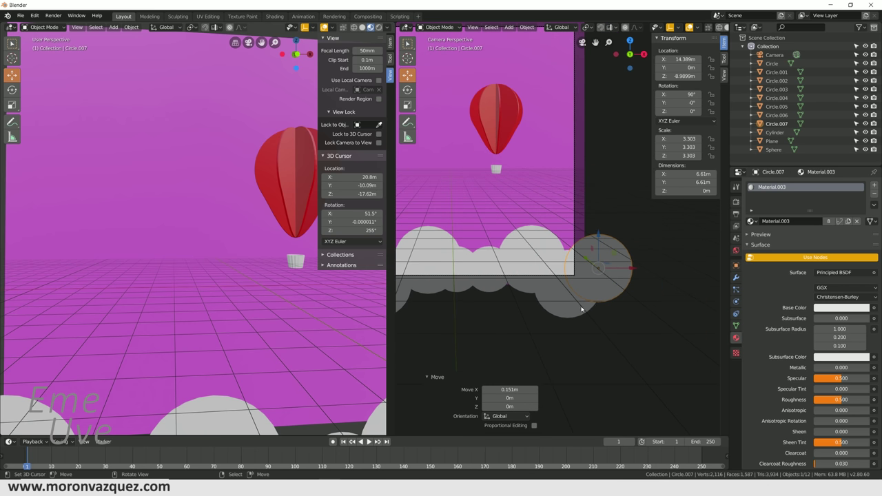
middle_click_drag(600, 298, 649, 331, "shift")
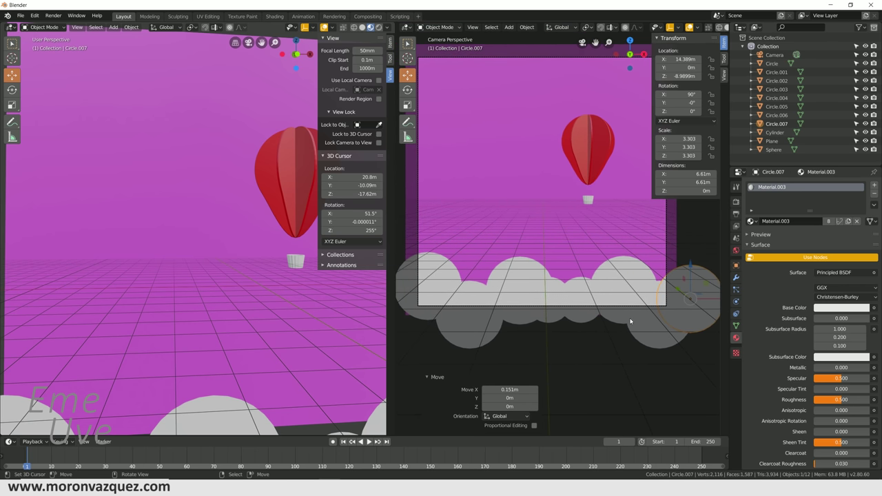
middle_click_drag(625, 311, 633, 285, "shift")
scroll(530, 293, "up", 5)
middle_click_drag(530, 293, 451, 270, "shift")
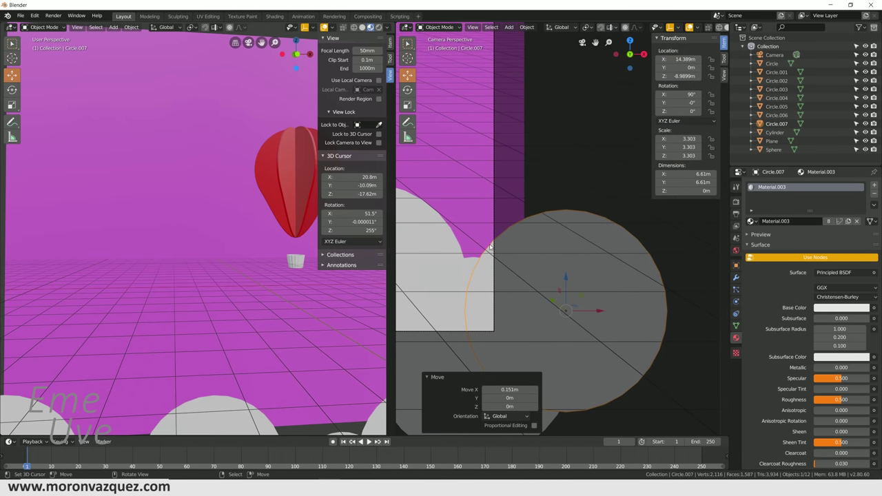
scroll(477, 266, "down", 4)
middle_click_drag(527, 275, 657, 291, "shift")
Select all the cloud circles, with the right-hand circle as the active object.
left_click(459, 257)
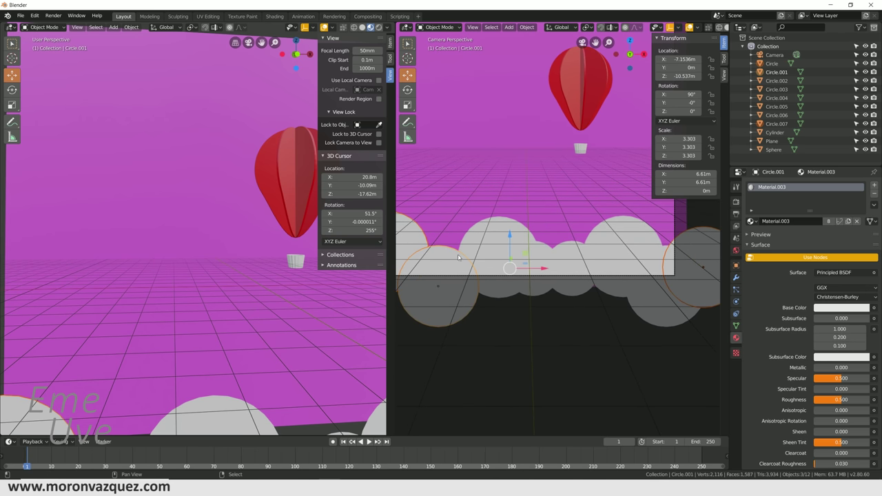
left_click(498, 257, "shift")
left_click(622, 257, "shift")
left_click(570, 266, "shift")
left_click(533, 266, "shift")
left_click(656, 299, "shift")
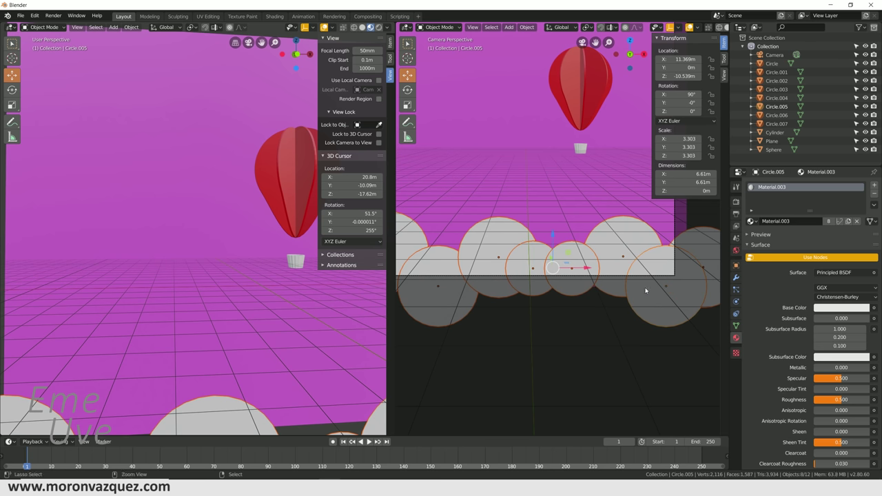
Join the selected cloud circles into a single cloud object with Ctrl+J.
key("ctrl+j")
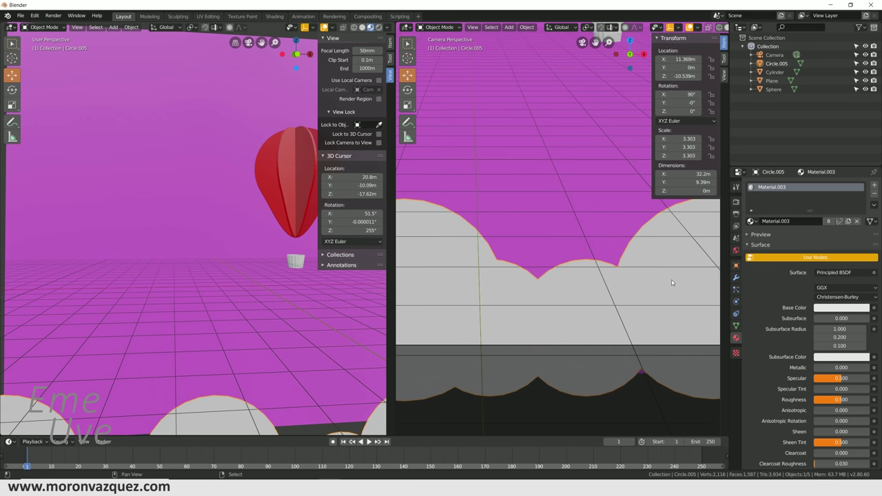
scroll(672, 285, "up", 3)
scroll(479, 260, "up", 2)
middle_click_drag(479, 261, 536, 230, "shift")
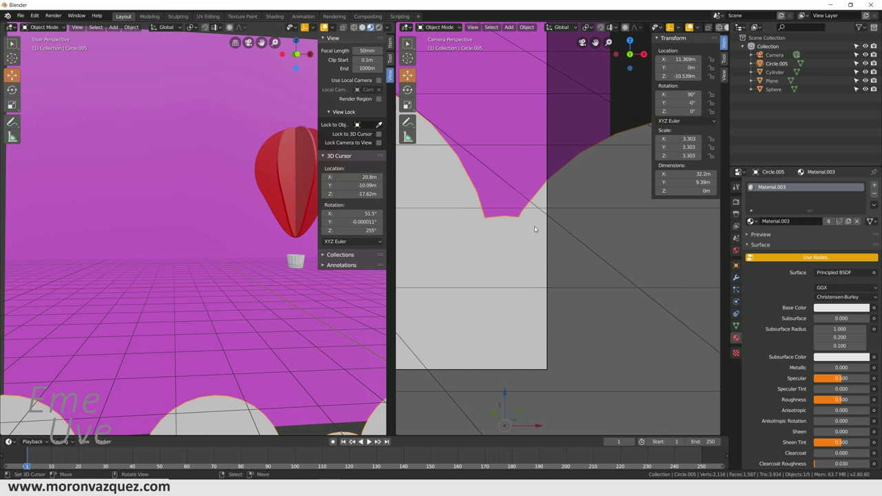
Move the joined cloud 0.435 m along X to 11.805 m.
key("g")
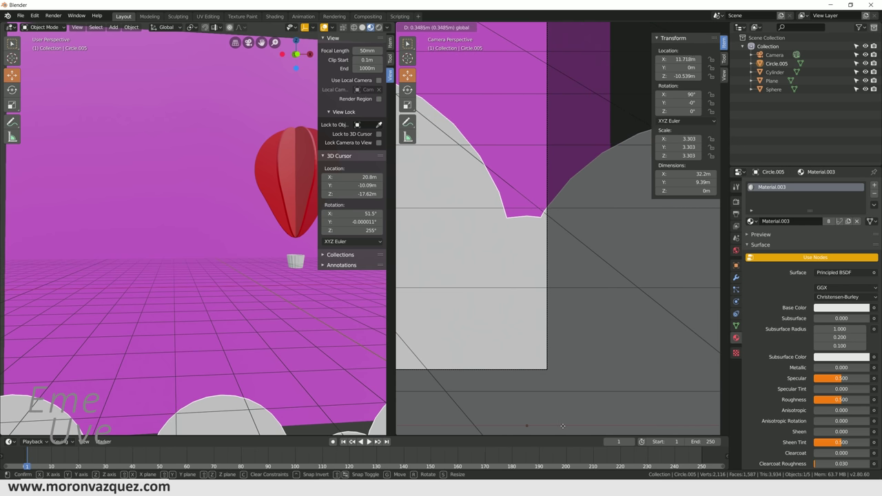
left_click(568, 426)
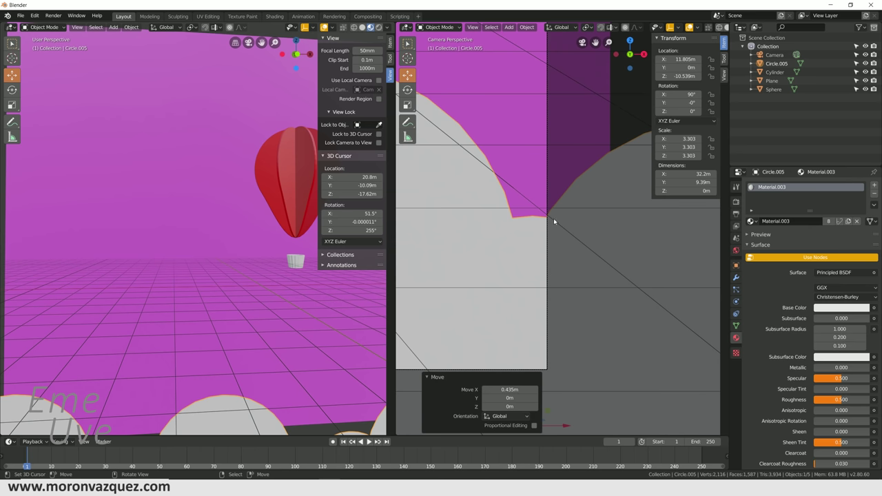
scroll(548, 227, "down", 3)
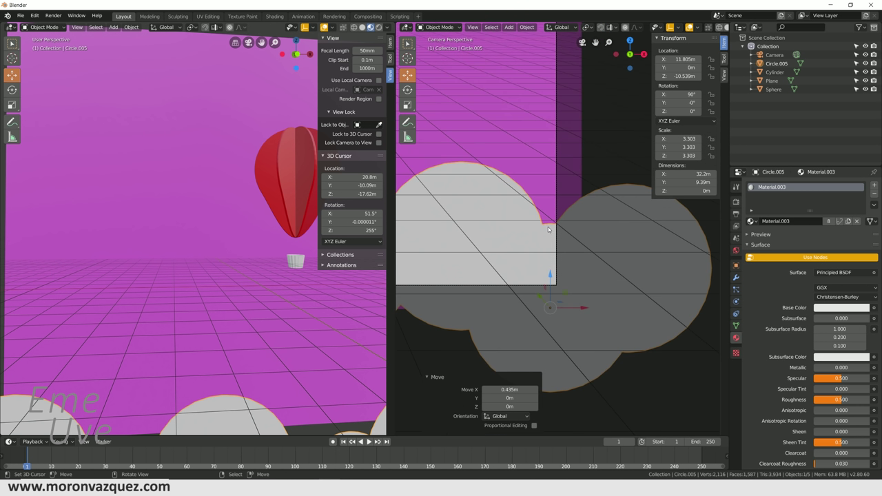
scroll(547, 227, "down", 2)
scroll(542, 271, "down", 2)
middle_click_drag(542, 270, 591, 296, "shift")
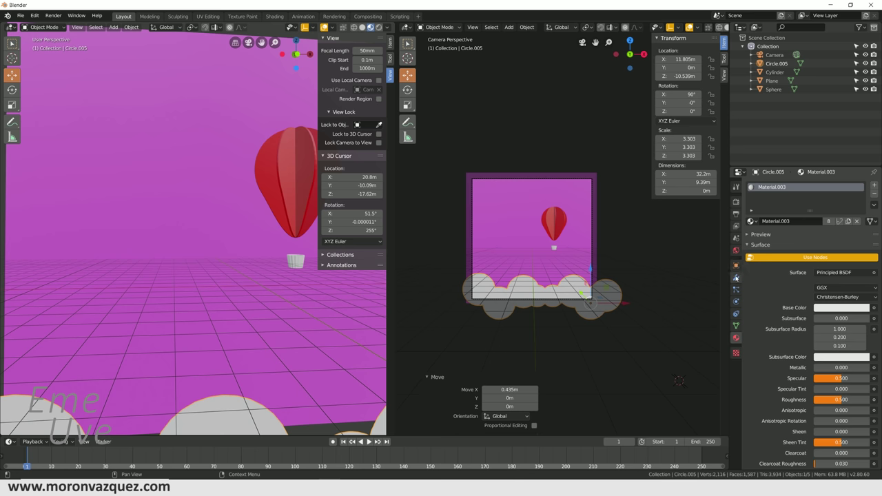
Give the cloud an Array modifier (count 2, relative offset 1.0) and orbit to an oblique view.
left_click(736, 277)
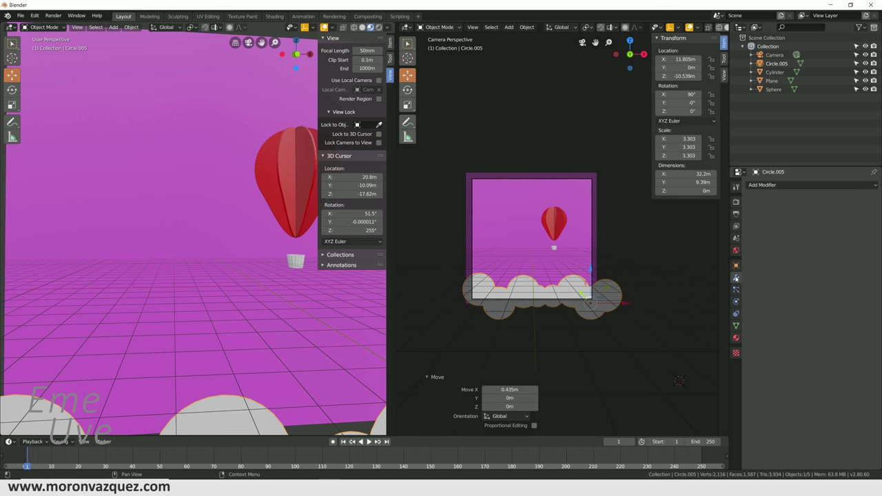
left_click(760, 189)
left_click(697, 205)
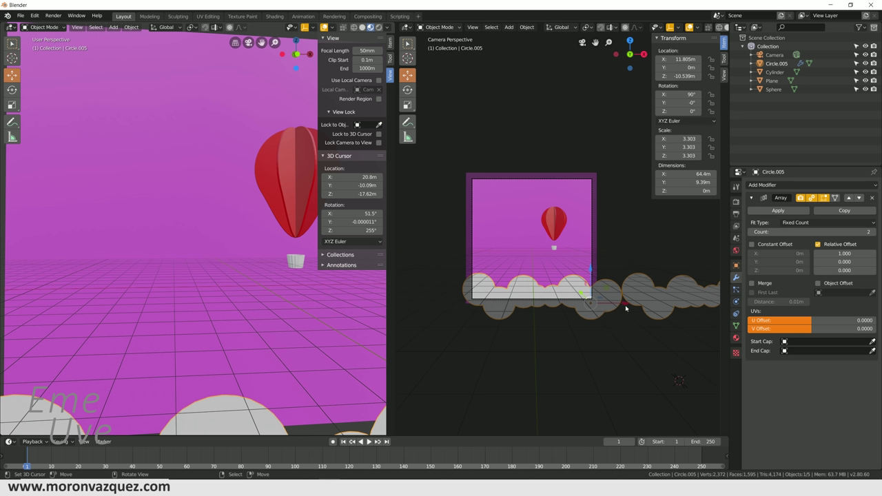
mouse_move(689, 331)
middle_mouse_down()
mouse_move(598, 315)
mouse_move(657, 363)
mouse_move(597, 332)
middle_mouse_up()
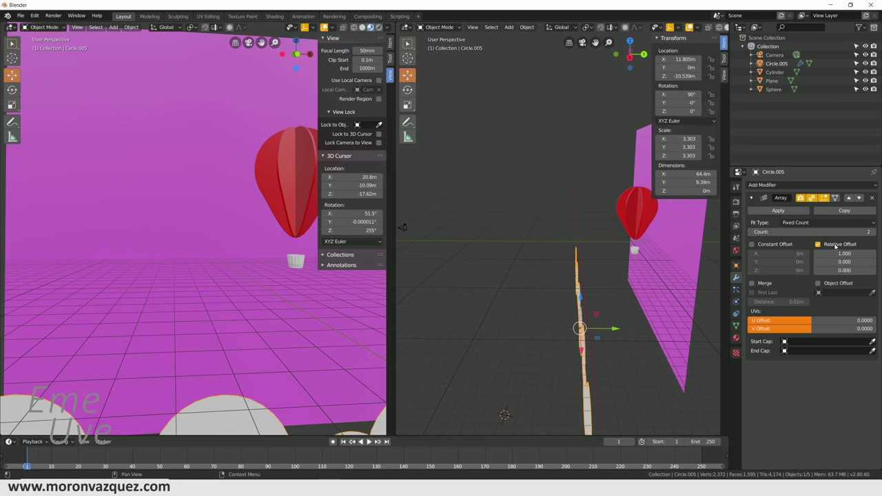
mouse_move(661, 289)
middle_mouse_down()
mouse_move(639, 306)
mouse_move(630, 301)
mouse_move(645, 279)
middle_mouse_up()
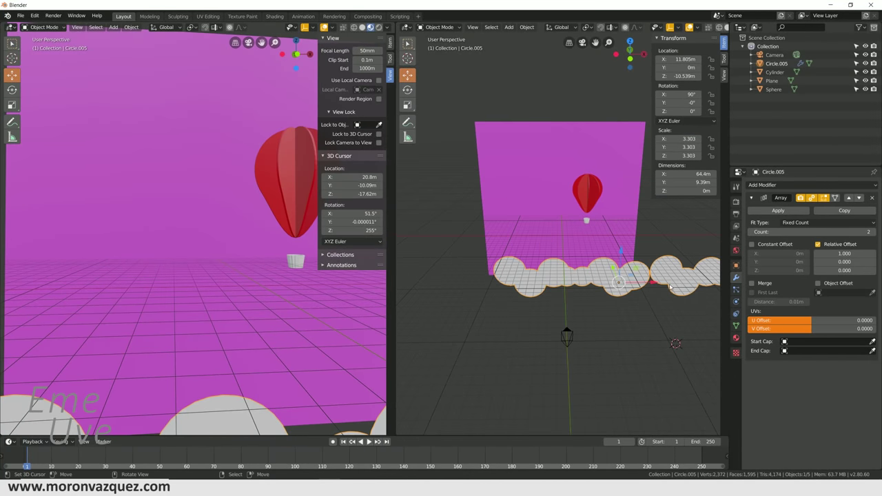
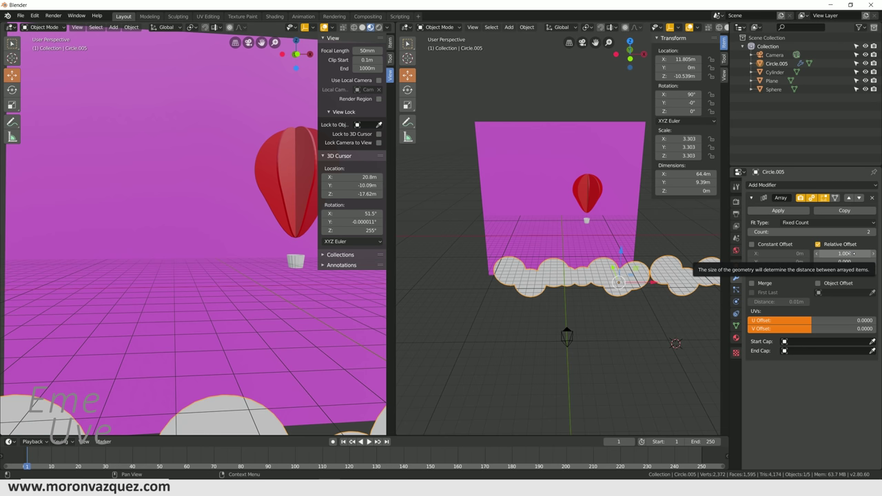
Try relative X offset values of 0.9 and 1 on the cloud's Array modifier.
left_click(854, 254)
type("0.5")
key("Return")
left_click(851, 254)
type("0")
key("Return")
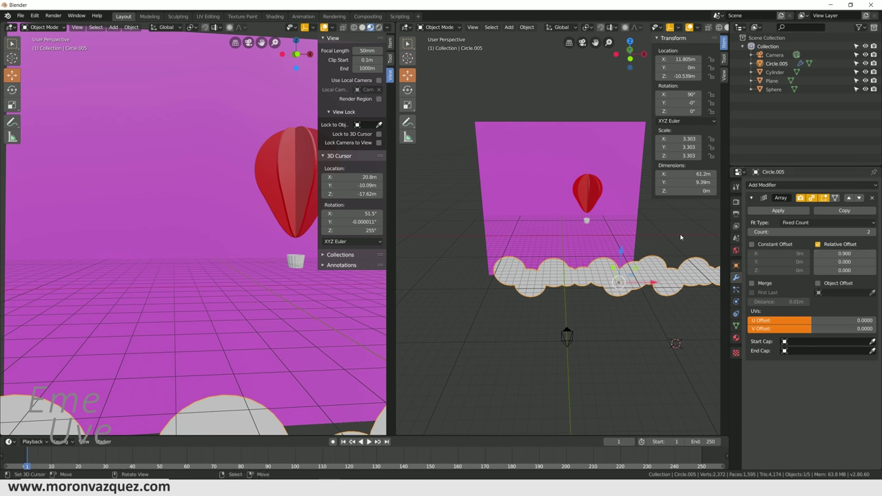
left_click(862, 253)
type("1")
key("Return")
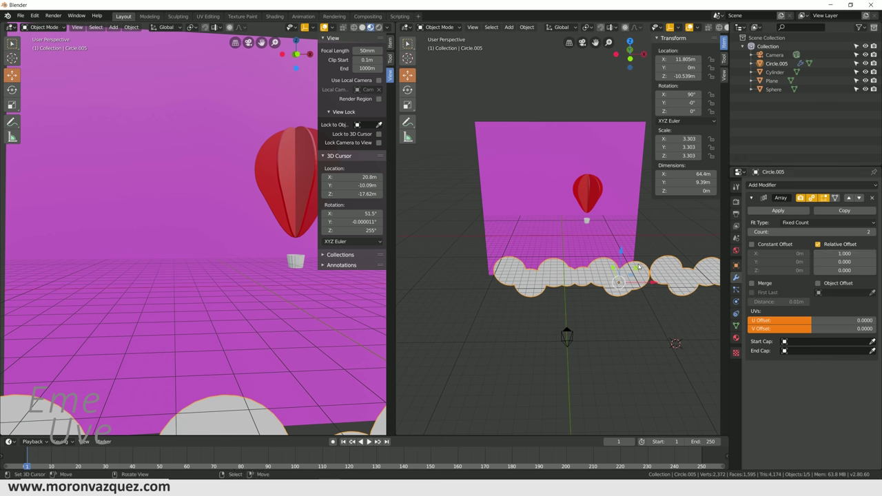
Set the Array relative X offset back to 0.9 and the count to 4.
scroll(652, 282, "up", 2)
key("KP_0")
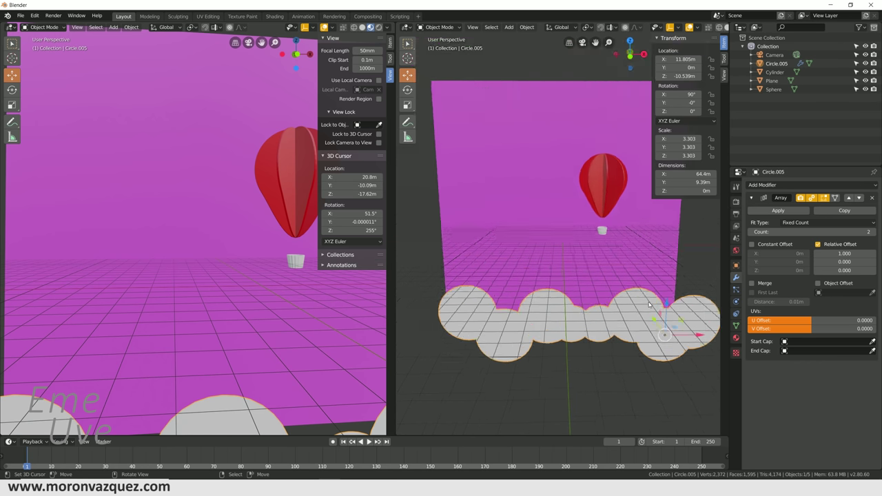
scroll(648, 302, "up", 4)
middle_click_drag(616, 306, 455, 206, "shift")
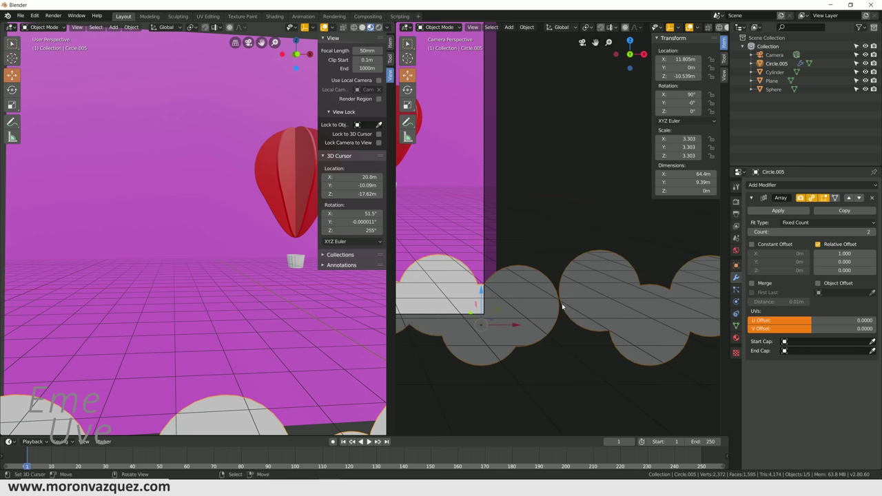
left_click(818, 254)
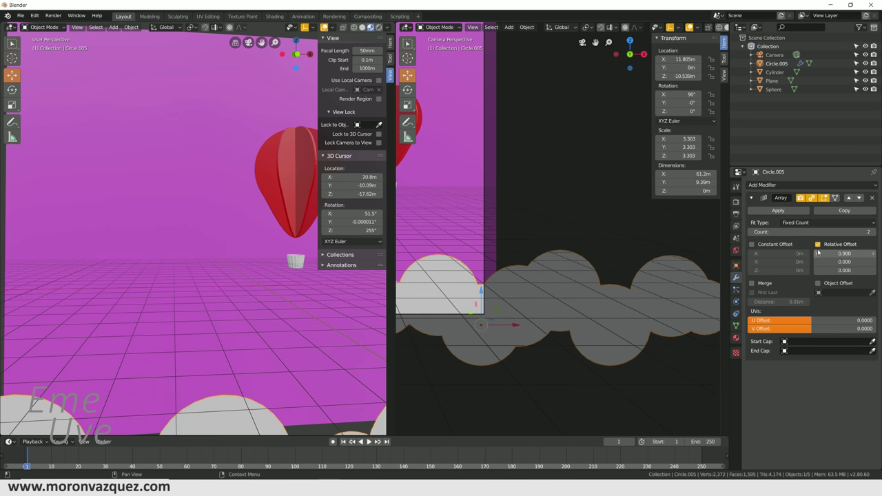
left_click(872, 231)
left_click(872, 232)
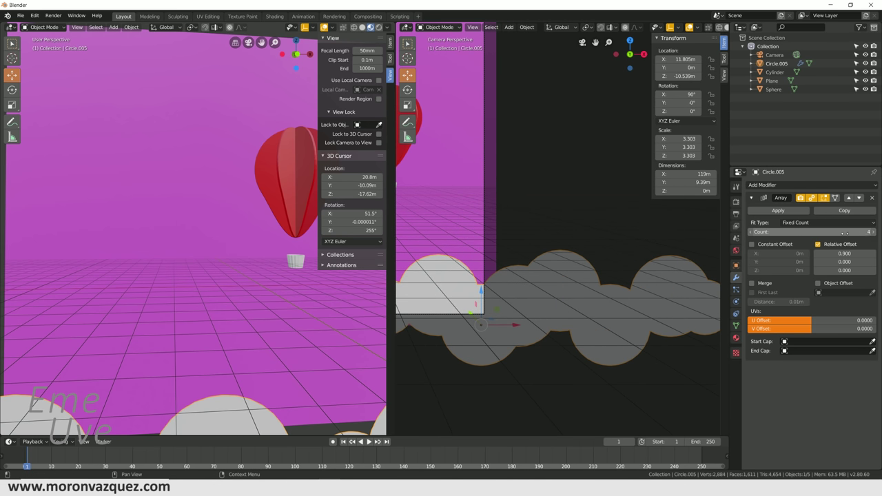
scroll(669, 274, "down", 5)
scroll(651, 256, "down", 2)
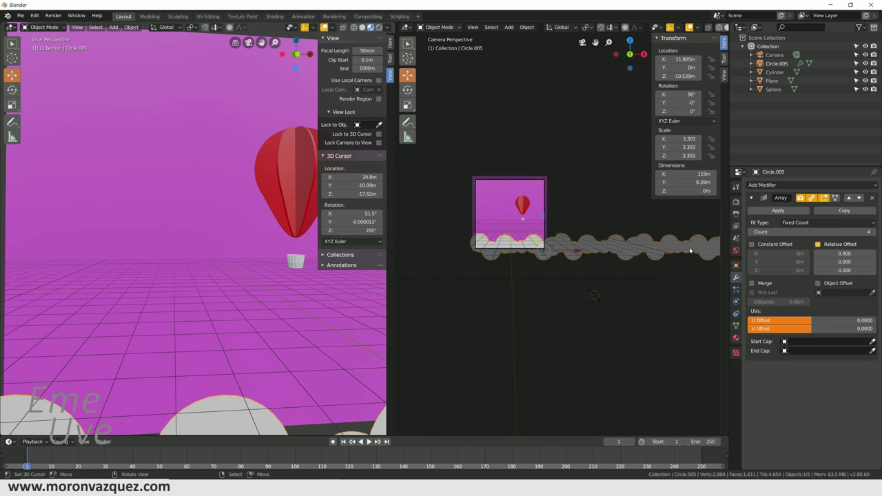
scroll(667, 243, "up", 3)
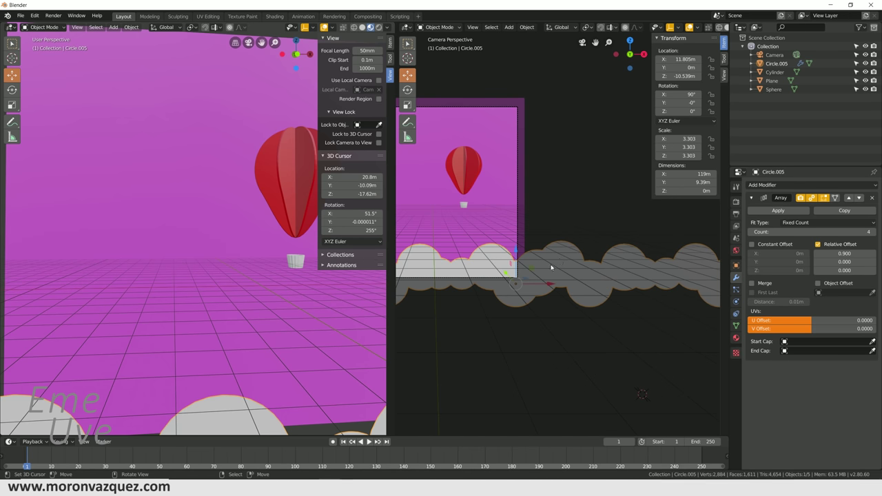
scroll(586, 282, "up", 2)
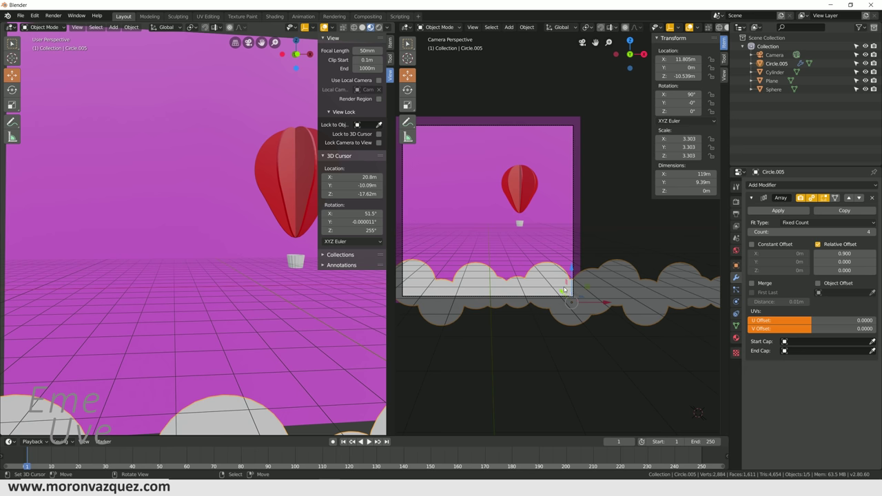
mouse_move(565, 291)
middle_mouse_down()
mouse_move(606, 317)
mouse_move(586, 315)
middle_mouse_up()
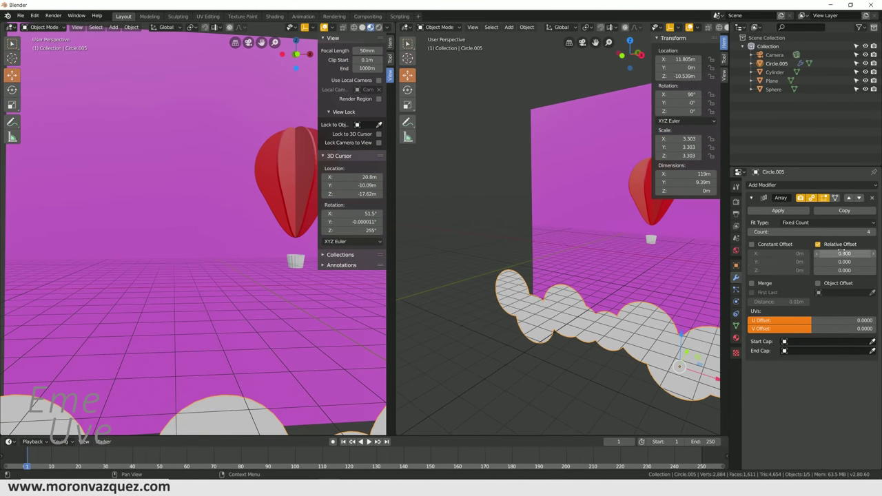
Fine-tune the offset, check the strip from the side, and apply the Array modifier.
left_click_drag(842, 254, 846, 254)
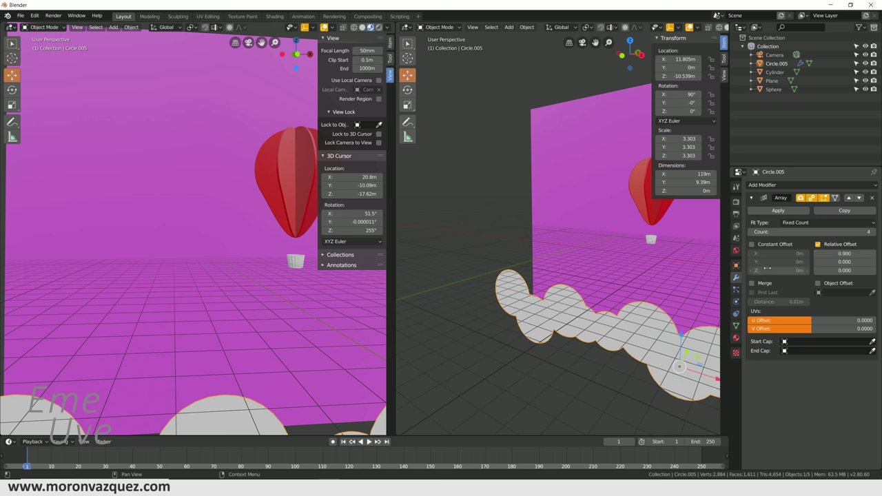
middle_click_drag(500, 315, 524, 310)
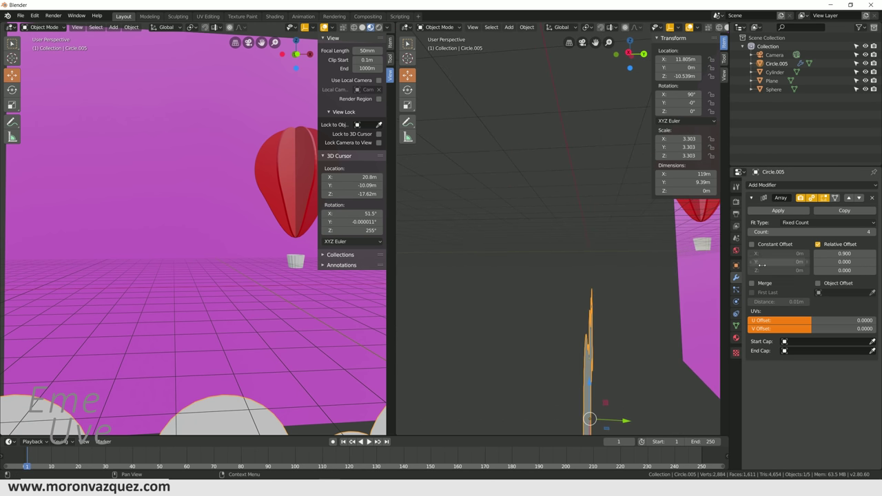
middle_click_drag(607, 319, 674, 280)
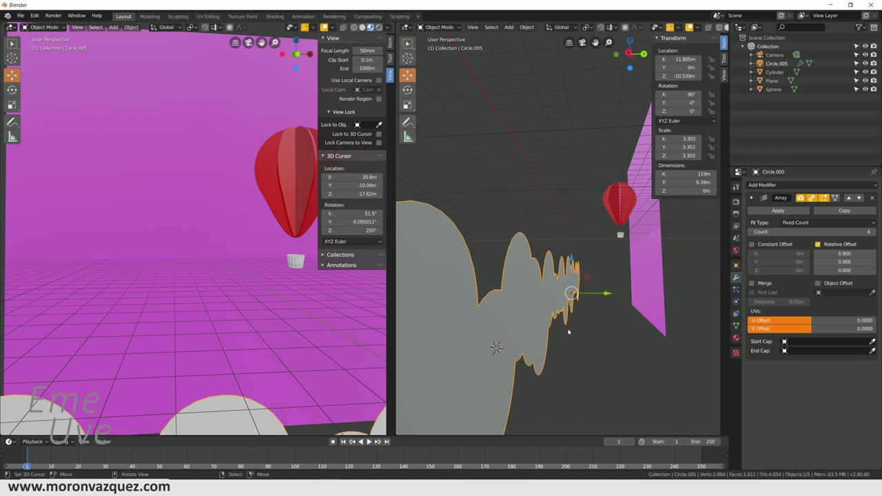
left_click(777, 210)
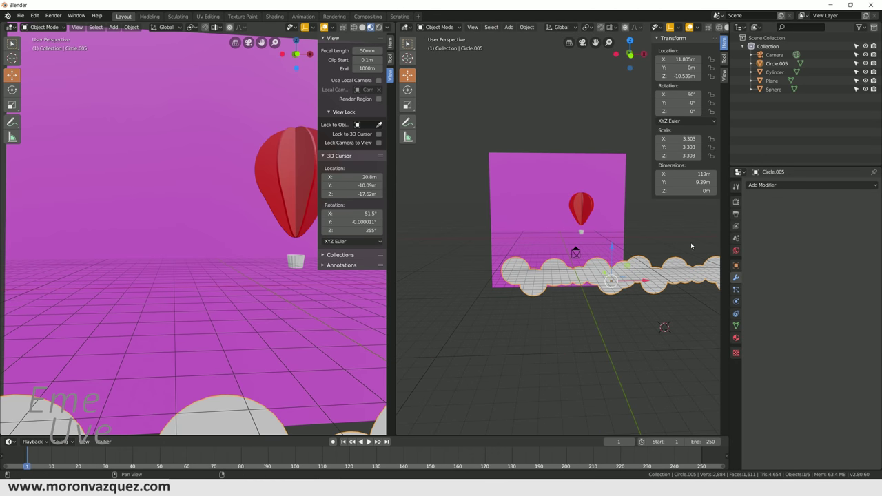
Switch to camera view and enlarge the timeline area.
key("KP_0")
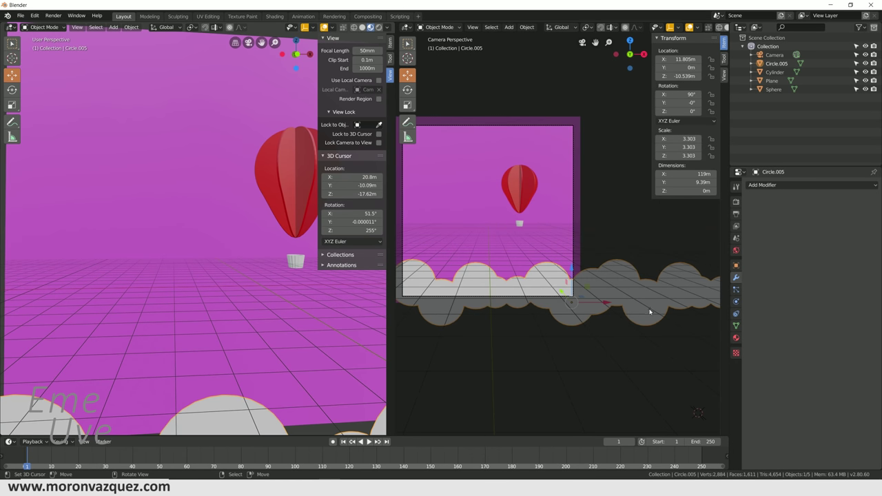
mouse_move(321, 434)
left_mouse_down()
mouse_move(332, 363)
mouse_move(335, 372)
left_mouse_up()
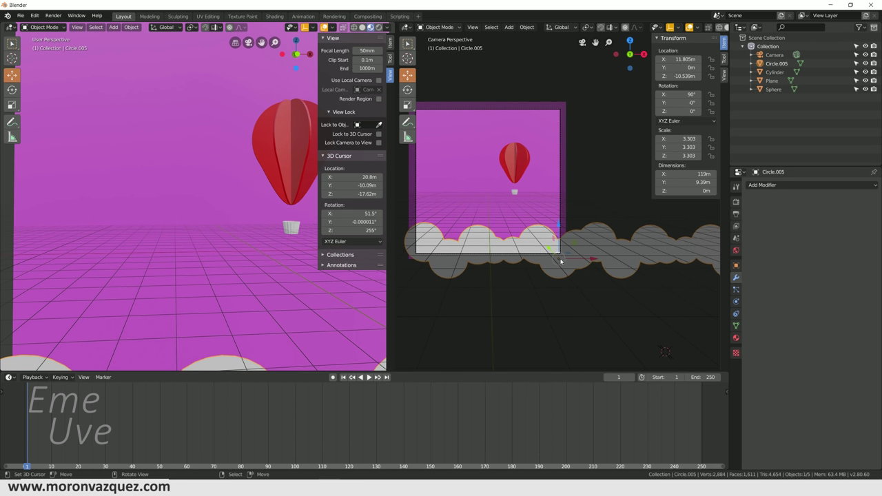
scroll(562, 264, "up", 2)
scroll(562, 264, "down", 2)
scroll(577, 299, "up", 2)
middle_click_drag(582, 309, 649, 324, "shift")
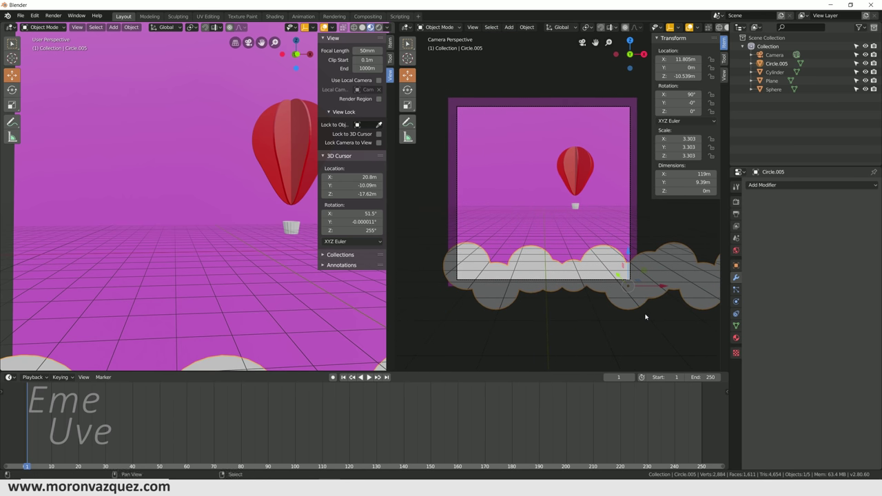
Set the animation's end frame to 100, then start grabbing the cloud strip.
left_click(708, 377)
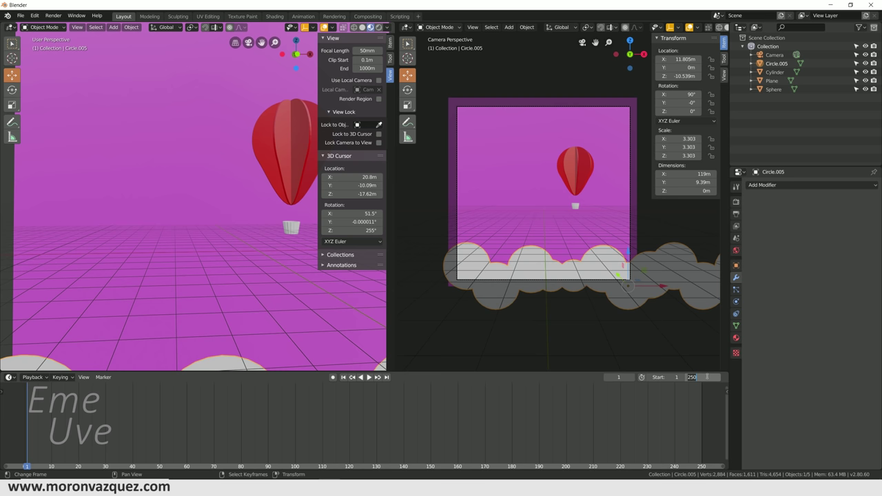
type("100")
key("Return")
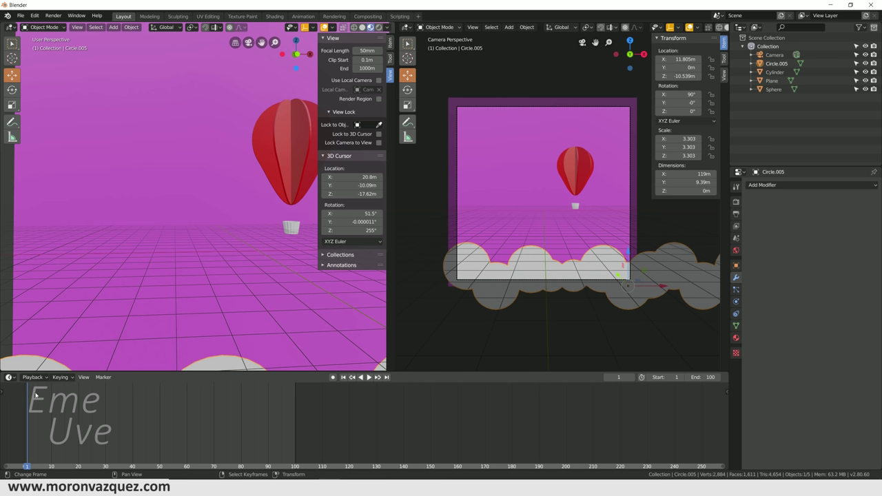
key("g")
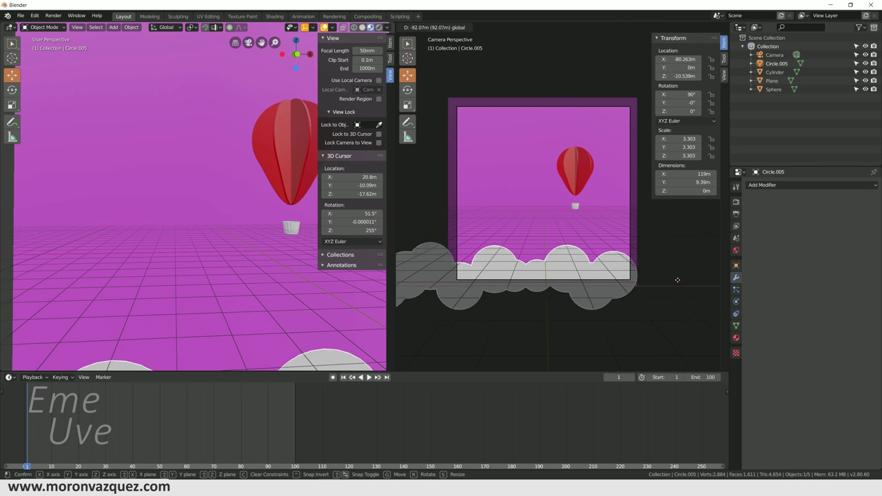
Drop the cloud strip far to the left of the camera frame.
left_click(649, 273)
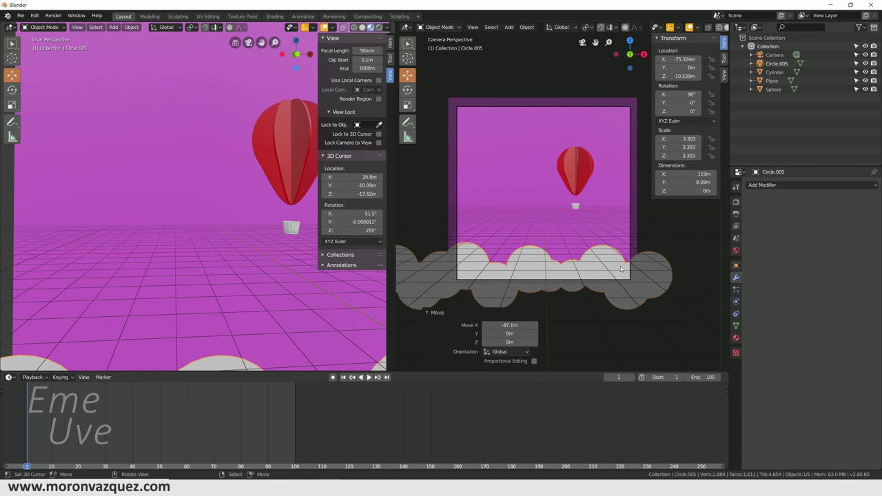
scroll(633, 269, "up", 4)
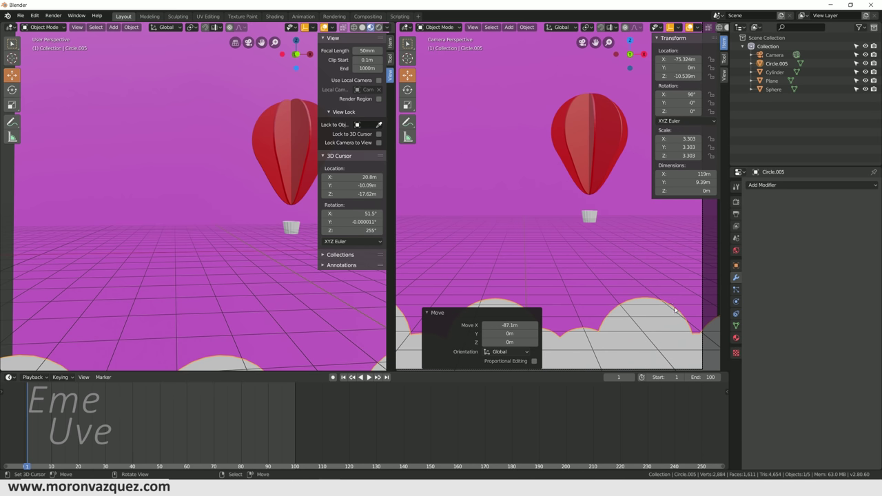
scroll(675, 310, "up", 4)
scroll(614, 309, "up", 3)
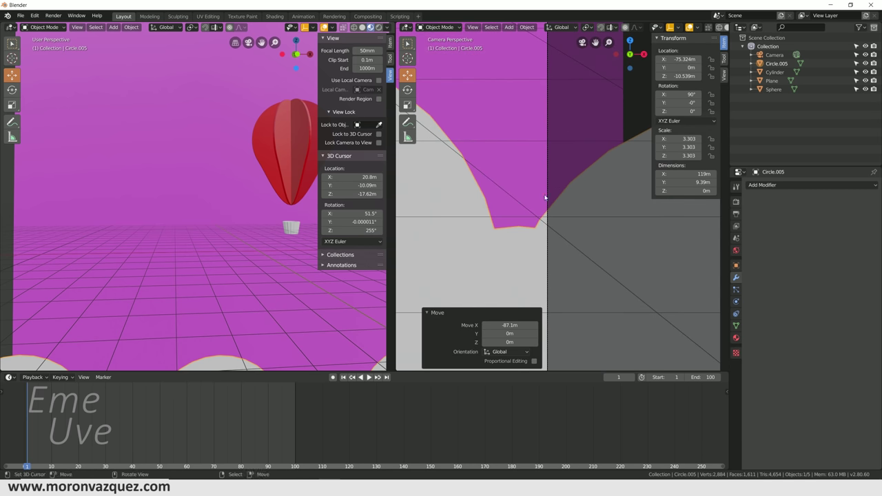
scroll(524, 206, "down", 3, "shift")
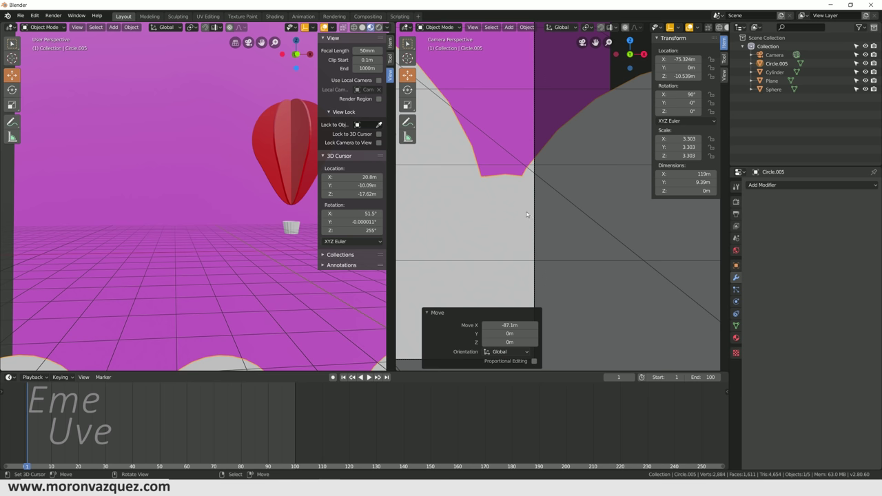
Set the cloud's origin to a 3D cursor on its edge, then nudge it to X 12.027 m.
right_click(522, 213, "shift")
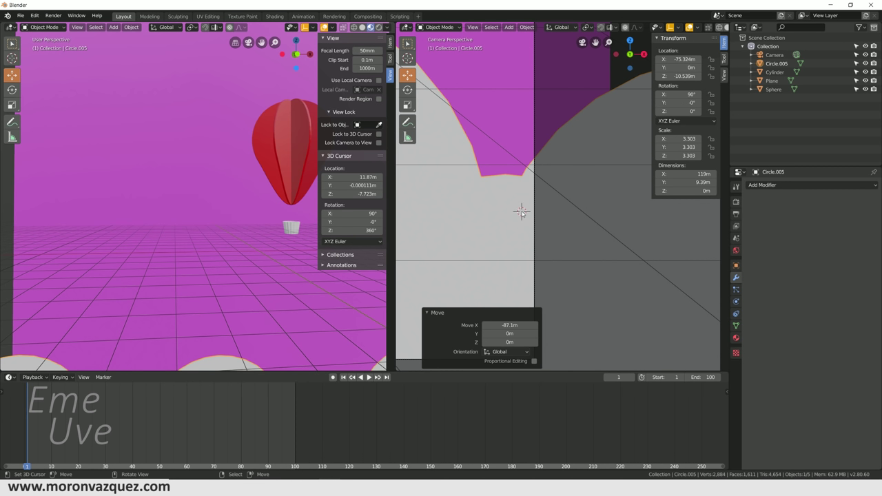
left_click(131, 28)
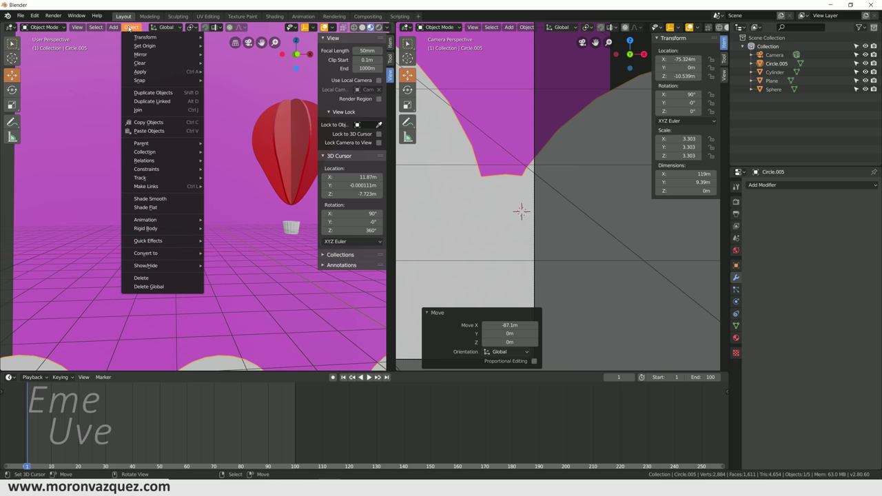
left_click(526, 27)
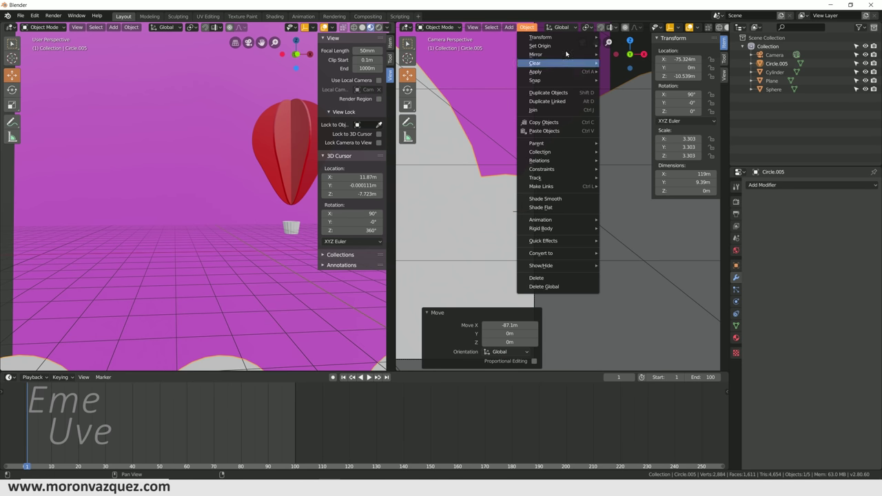
mouse_move(544, 45)
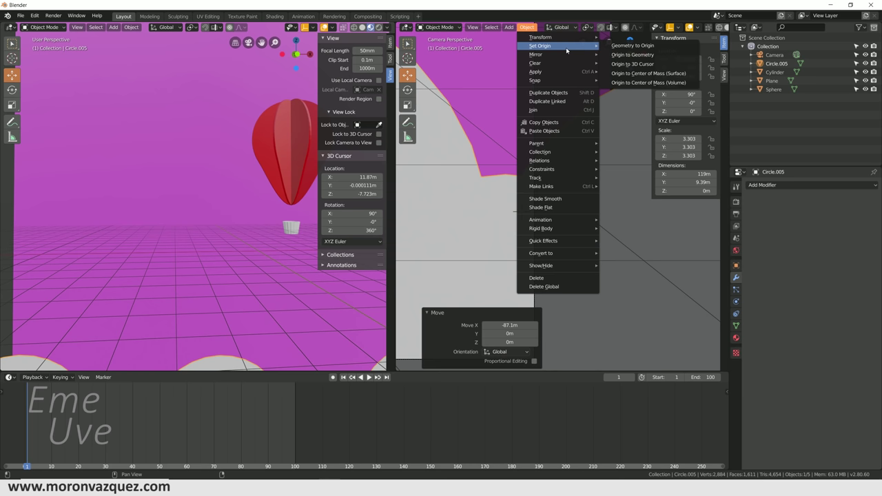
left_click(638, 64)
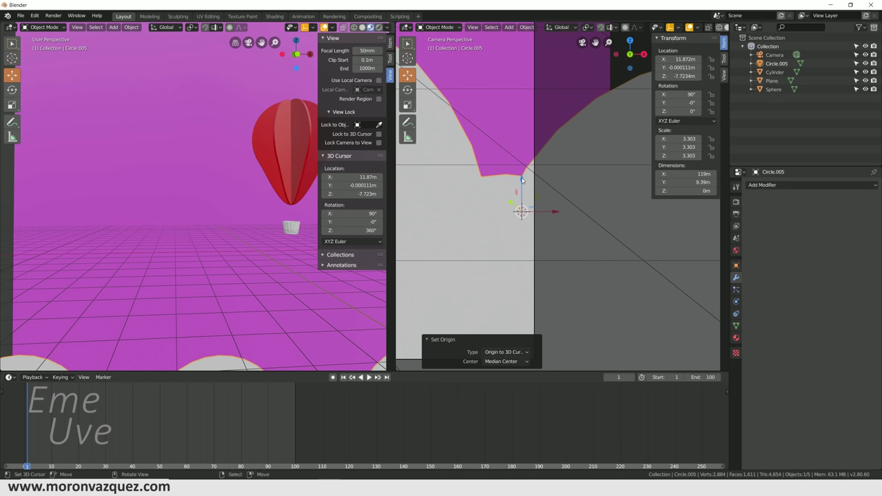
mouse_move(551, 211)
left_mouse_down()
mouse_move(503, 208)
mouse_move(565, 209)
left_mouse_up()
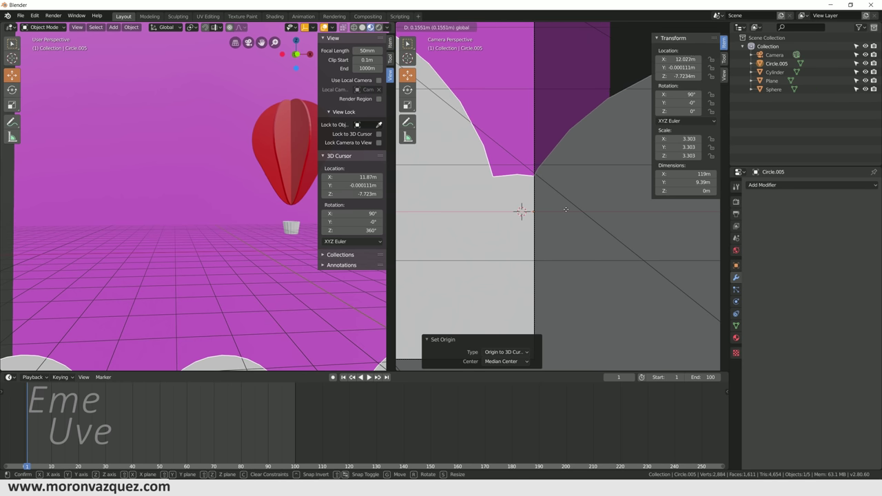
left_click_drag(565, 209, 581, 212)
scroll(580, 212, "down", 6)
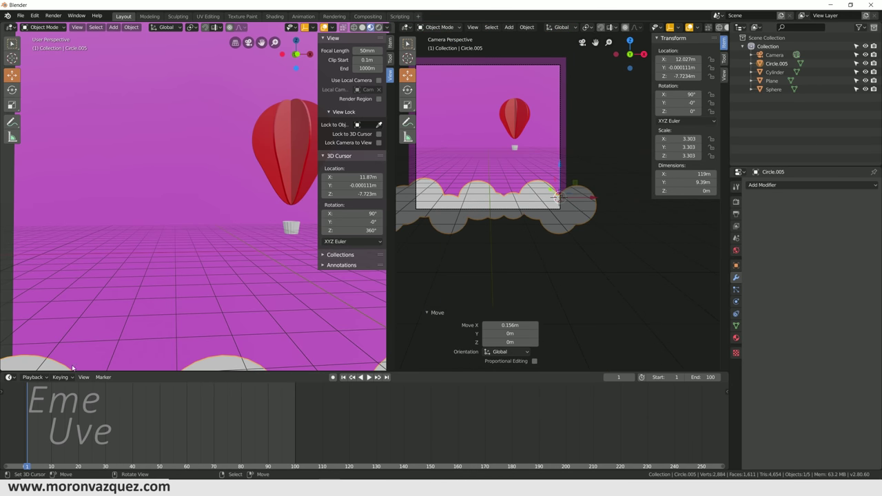
Enable auto-keying and nudge the cloud along X to key frame 1 at X 12.028 m.
left_click(332, 378)
scroll(562, 198, "up", 3)
scroll(606, 231, "up", 3)
scroll(606, 231, "up", 2)
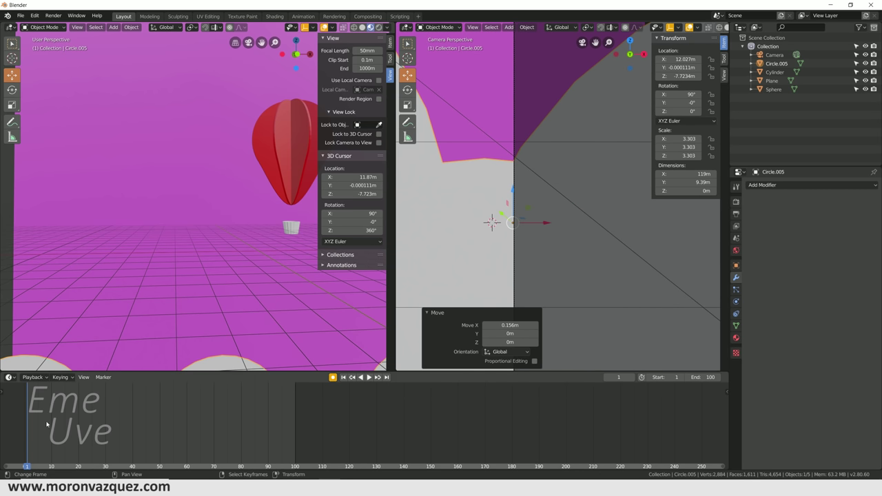
left_click_drag(541, 223, 539, 227)
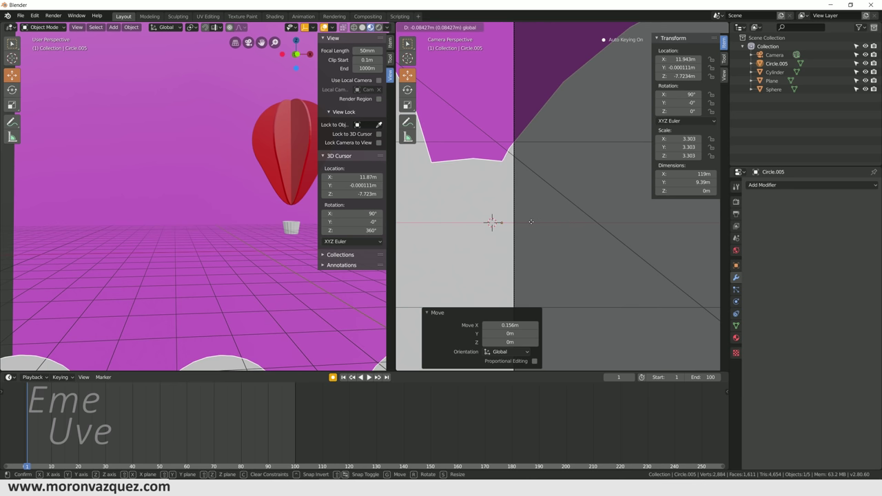
left_click_drag(539, 227, 541, 223)
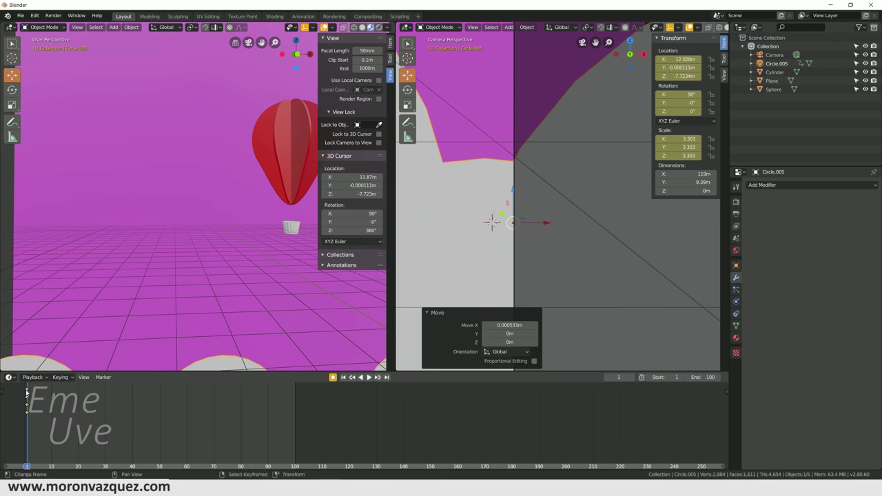
Widen the camera viewport, centre the clouds, and jump to frame 101.
scroll(557, 204, "down", 2)
scroll(557, 205, "down", 3)
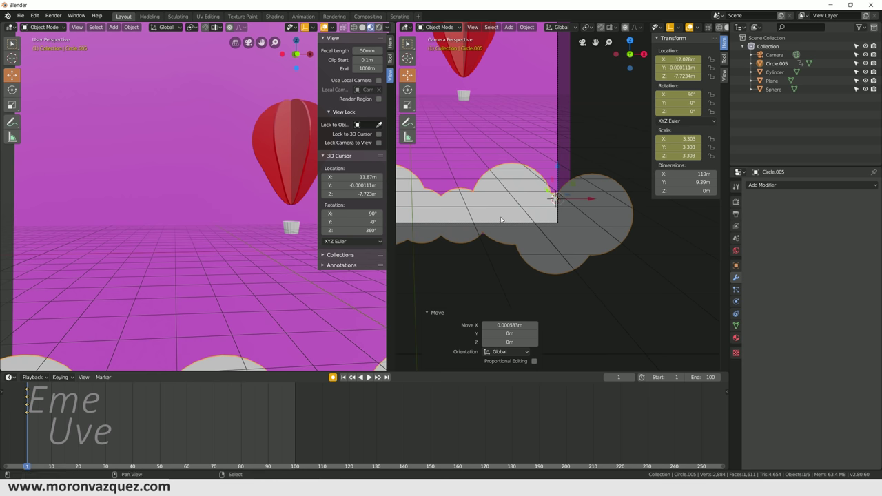
middle_click_drag(557, 203, 605, 259, "shift")
mouse_move(512, 259)
middle_mouse_down("shift")
mouse_move(615, 247)
mouse_move(498, 248)
middle_mouse_up("shift")
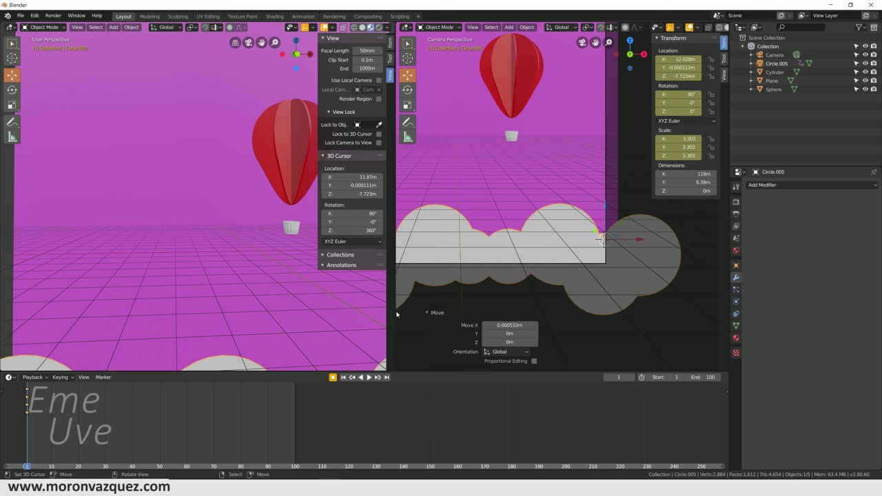
left_click_drag(396, 315, 172, 315)
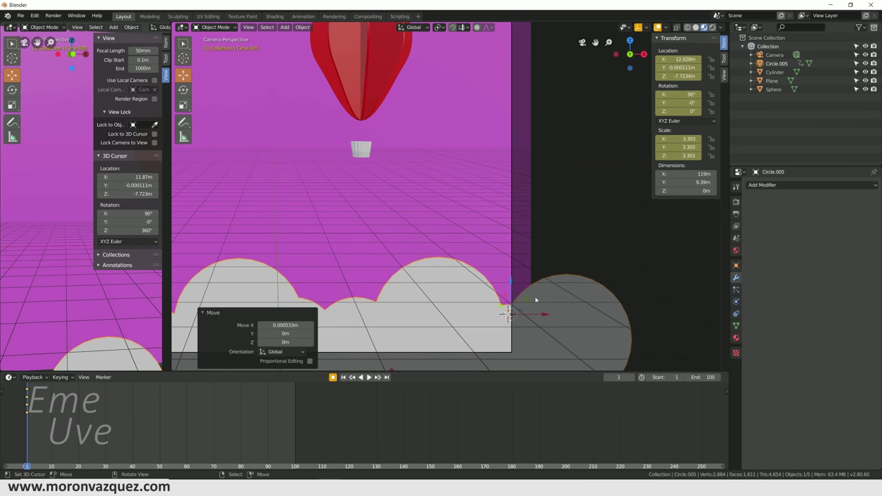
middle_click_drag(548, 290, 526, 221, "shift")
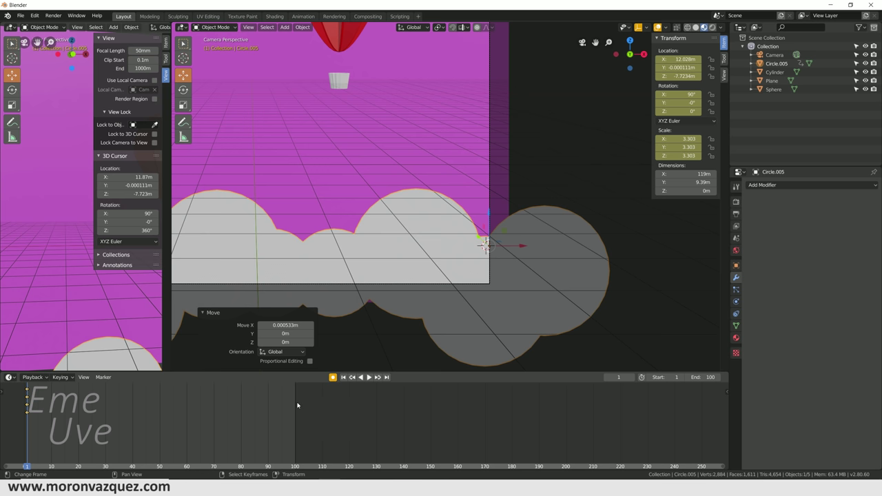
left_click_drag(297, 405, 298, 405)
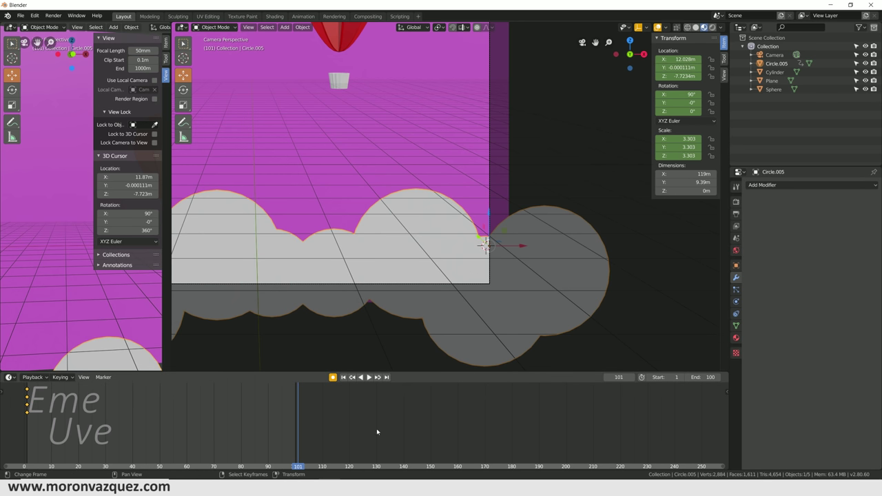
At frame 101, slide the cloud strip about 29 m along X to key its end position.
mouse_move(523, 248)
left_mouse_down()
mouse_move(424, 293)
mouse_move(637, 285)
left_mouse_up()
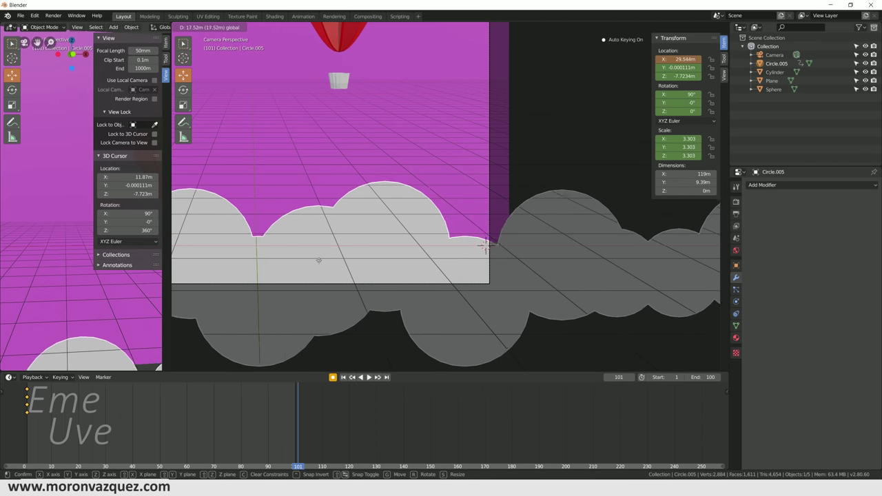
left_click(541, 254)
scroll(487, 246, "up", 4)
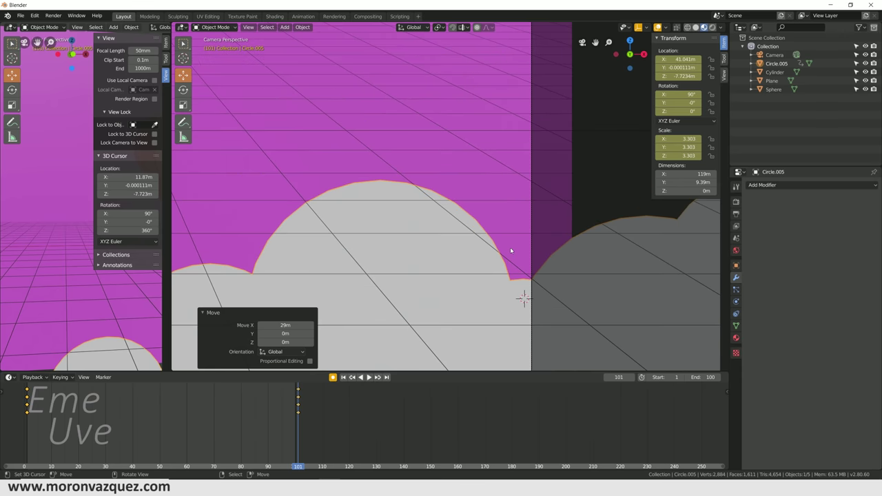
middle_click_drag(522, 291, 423, 246, "shift")
scroll(427, 234, "up", 4)
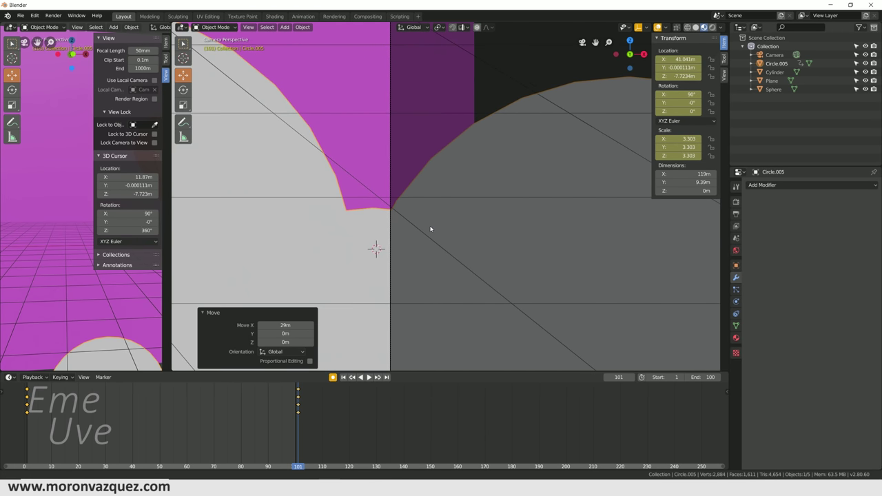
Reset the cloud's origin to the 3D cursor, nudge it to X 11.847 m, and scrub the slide.
left_click(303, 28)
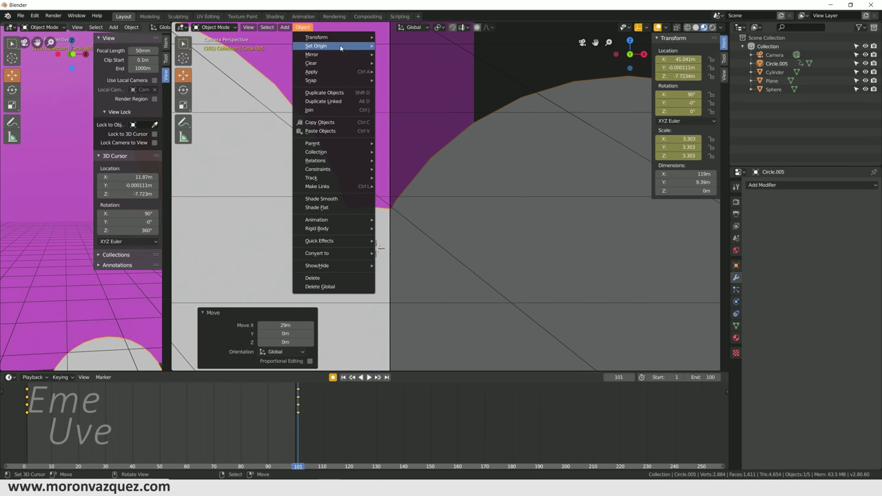
left_click(301, 27)
left_click(414, 60)
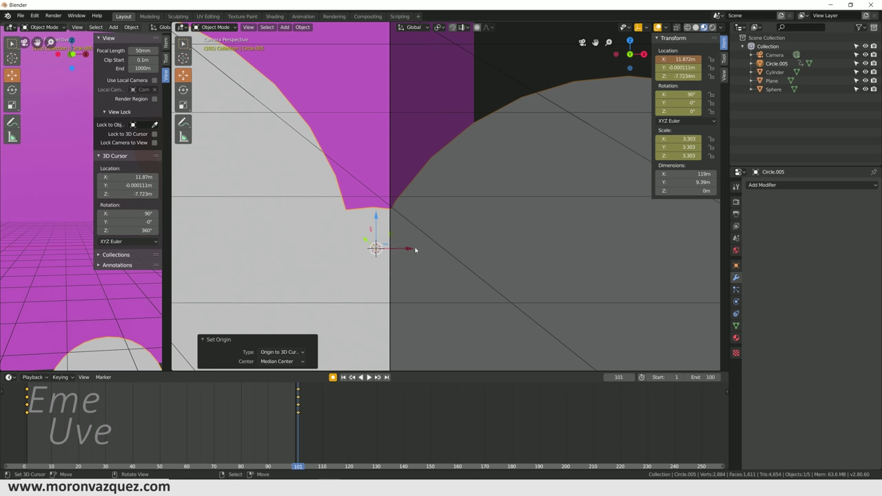
left_click_drag(416, 250, 412, 250)
scroll(463, 251, "down", 3)
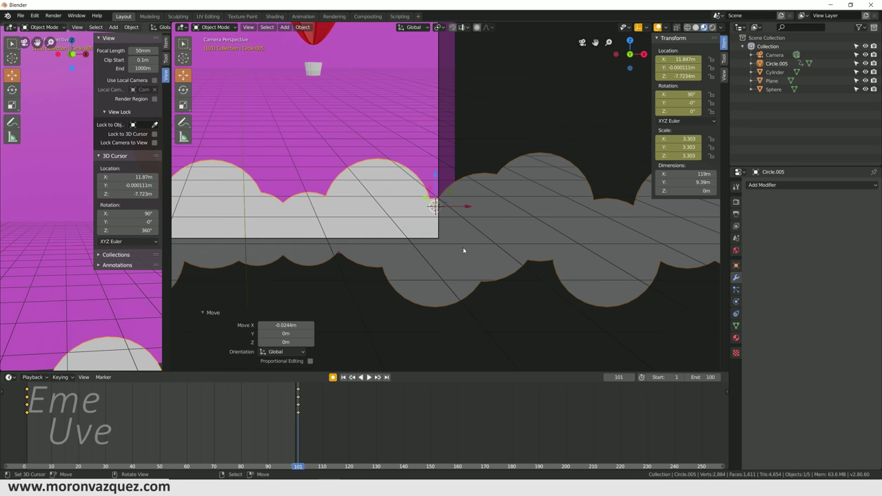
left_click(289, 423)
mouse_move(236, 418)
left_mouse_down()
mouse_move(26, 414)
mouse_move(304, 395)
mouse_move(27, 409)
left_mouse_up()
Play the slide, then move the cloud's frame-1 position along X and replay.
mouse_move(588, 243)
middle_mouse_down()
mouse_move(526, 258)
mouse_move(455, 258)
mouse_move(508, 271)
middle_mouse_up()
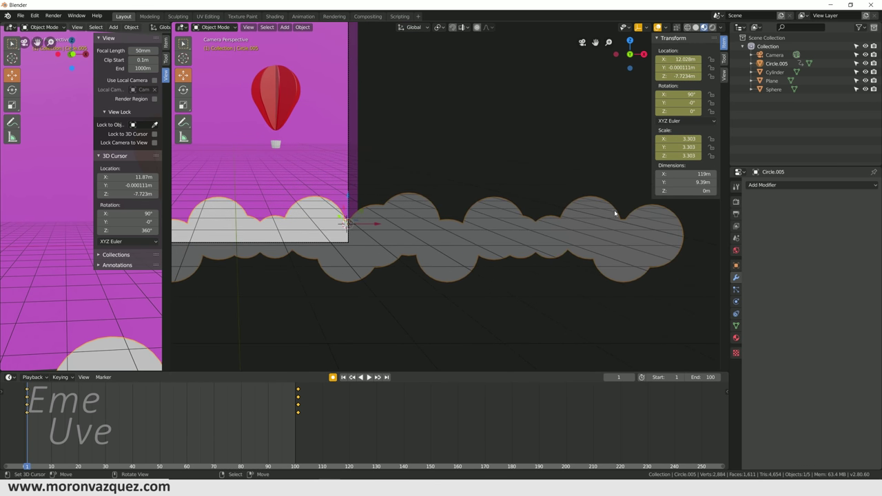
key("space")
left_click(298, 424)
key("Escape")
key("g")
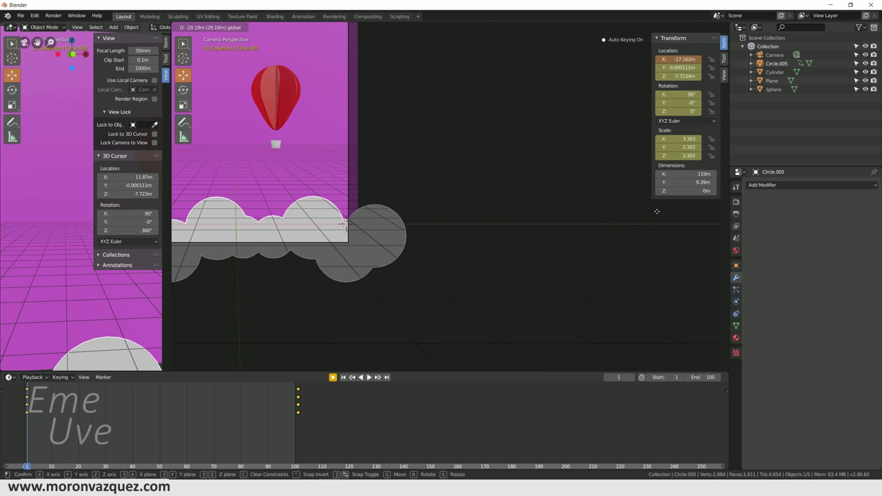
left_click(694, 225)
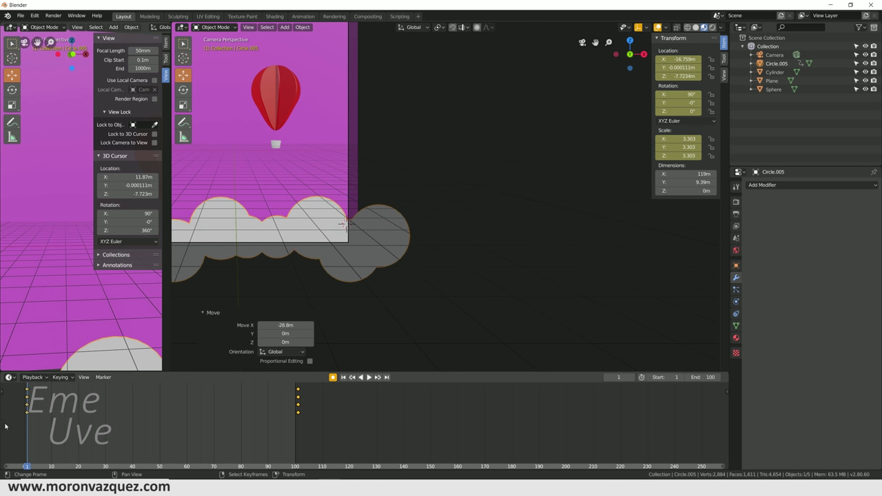
key("space")
key("space")
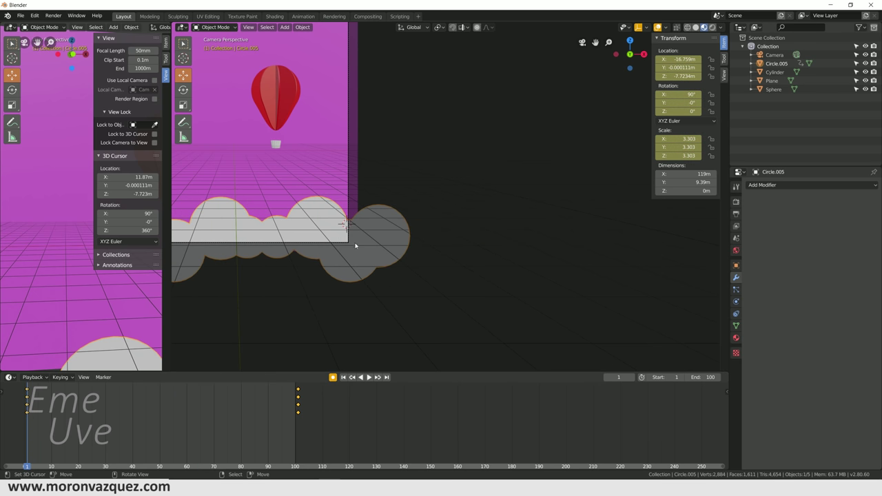
Shift the cloud's frame-1 X location 0.399 m to -17.158 m to match the camera frame.
scroll(325, 260, "down", 2)
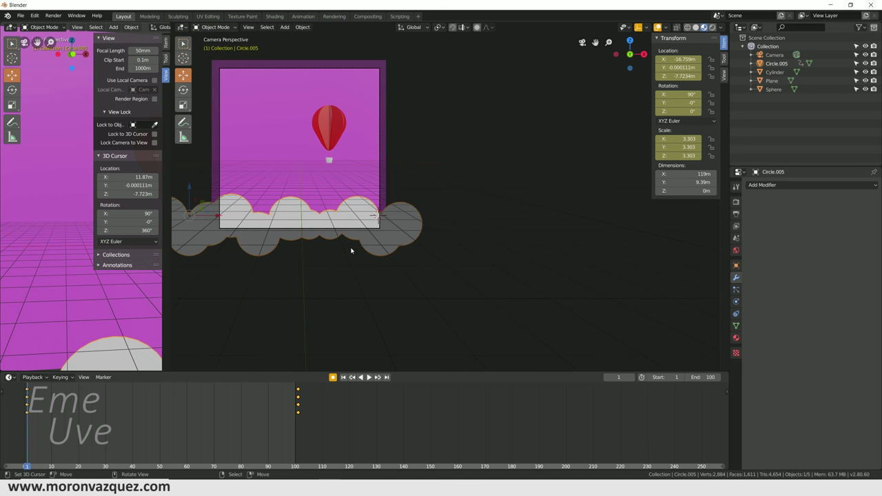
middle_click_drag(325, 260, 369, 230, "shift")
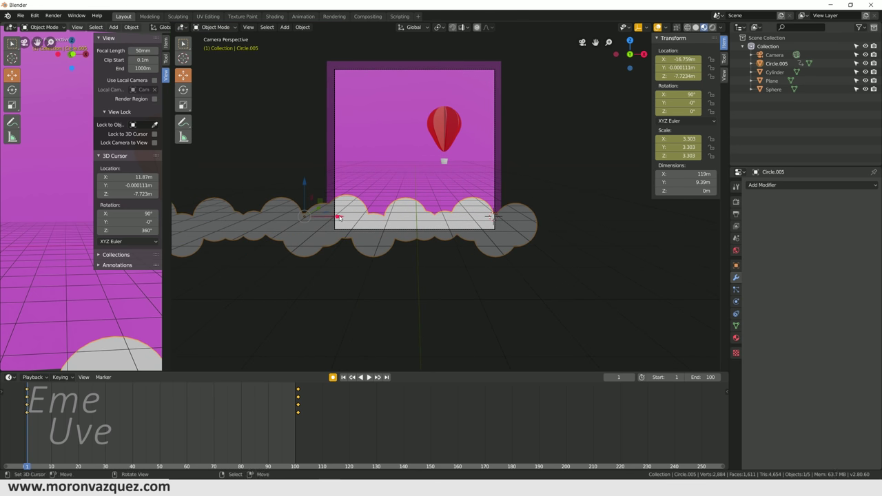
scroll(342, 219, "up", 5)
mouse_move(407, 258)
middle_mouse_down("shift")
mouse_move(517, 228)
mouse_move(493, 227)
middle_mouse_up("shift")
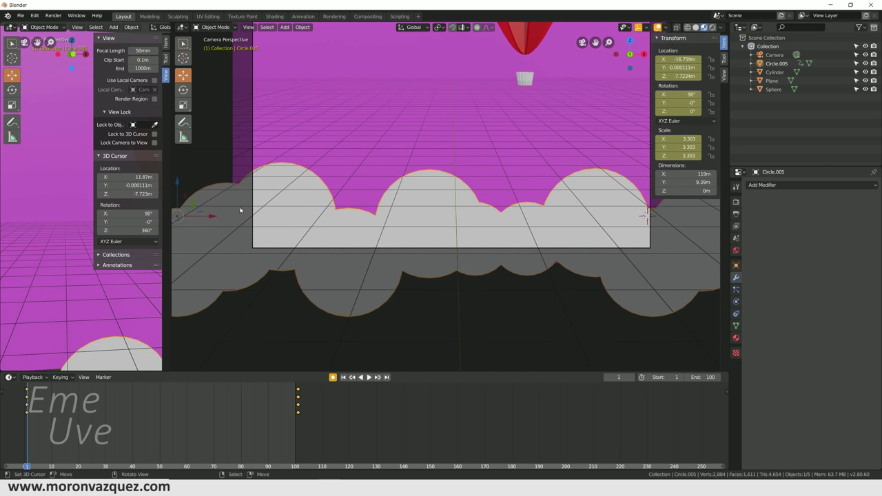
key("g")
key("x")
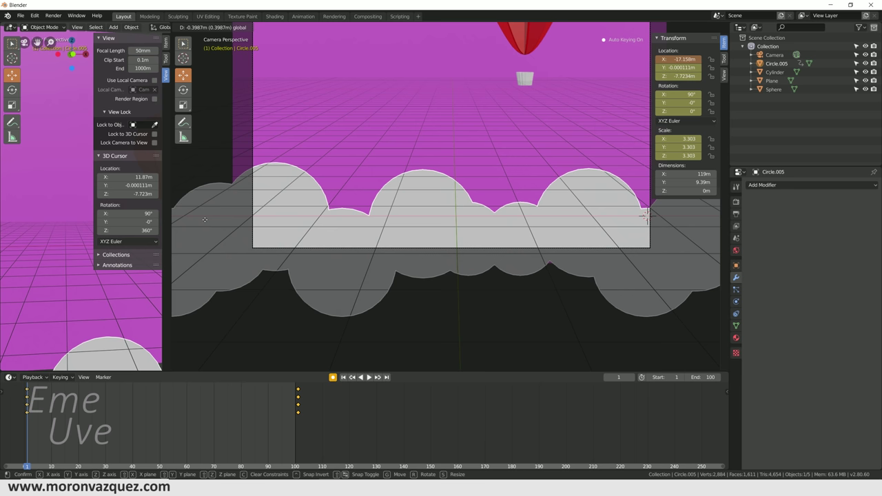
left_click(205, 222)
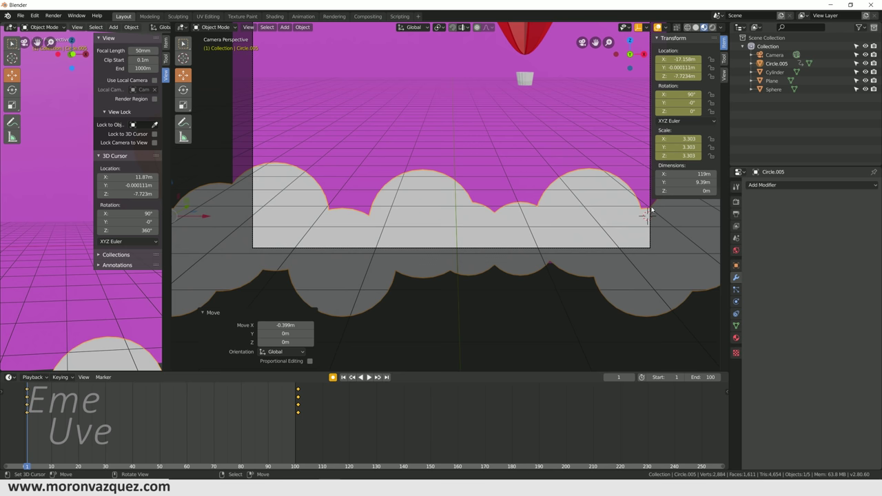
scroll(472, 213, "down", 5)
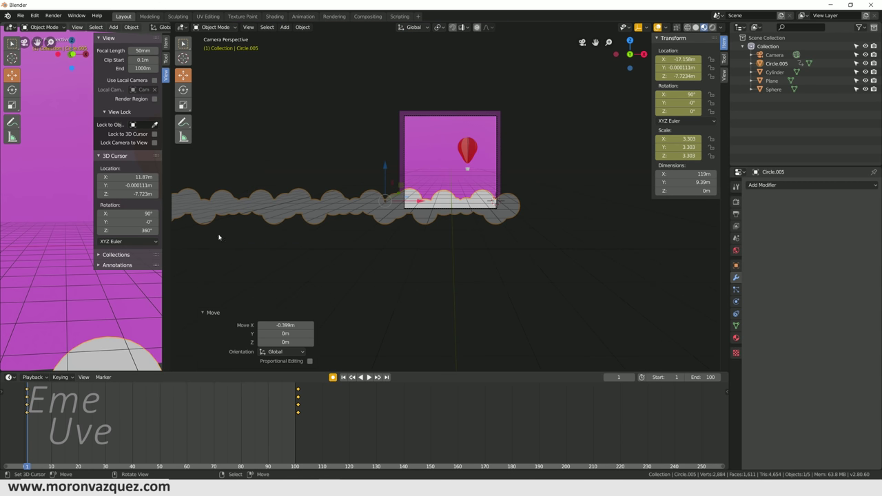
scroll(475, 218, "up", 5)
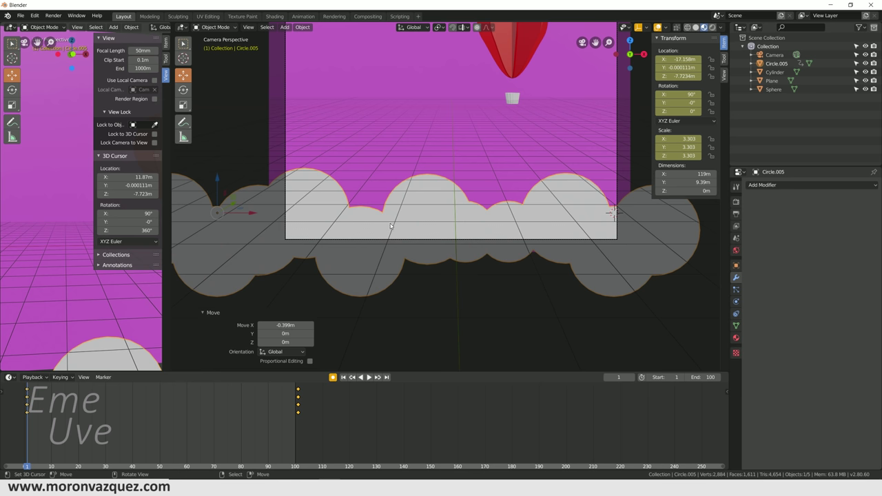
left_click_drag(299, 417, 298, 418)
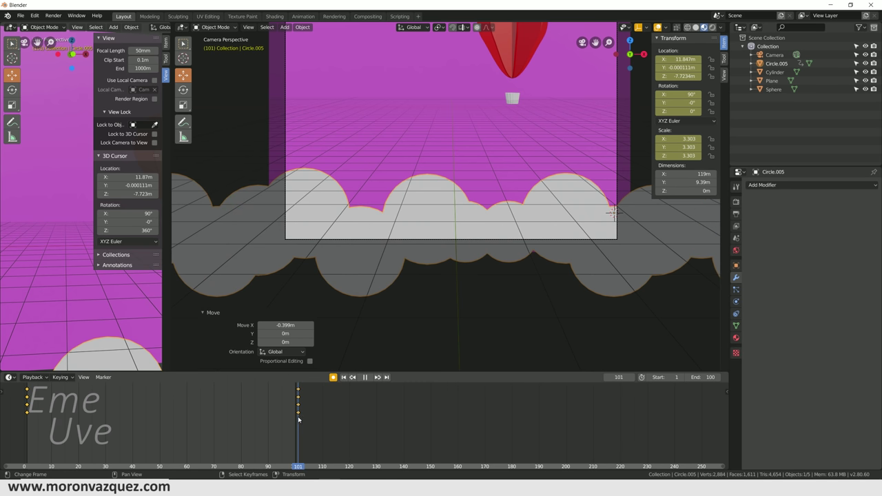
scroll(547, 232, "down", 3)
scroll(566, 254, "down", 3)
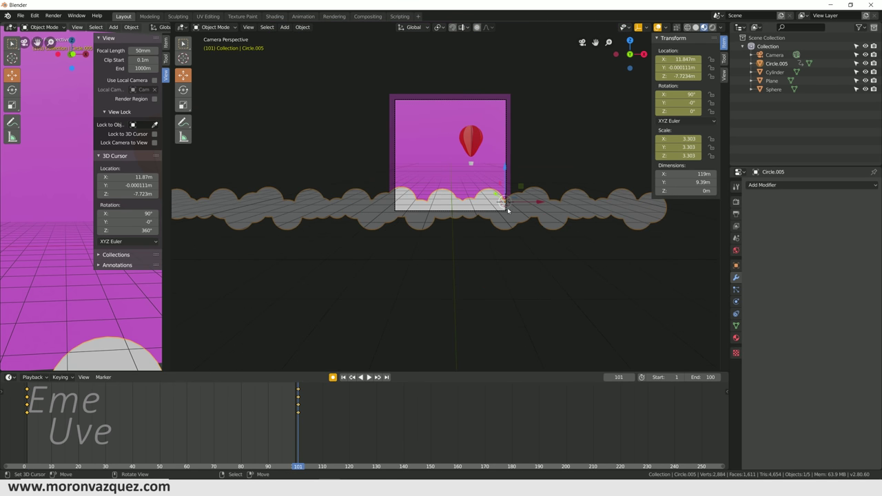
middle_click_drag(350, 260, 450, 241)
scroll(360, 262, "down", 3)
key("KP_0")
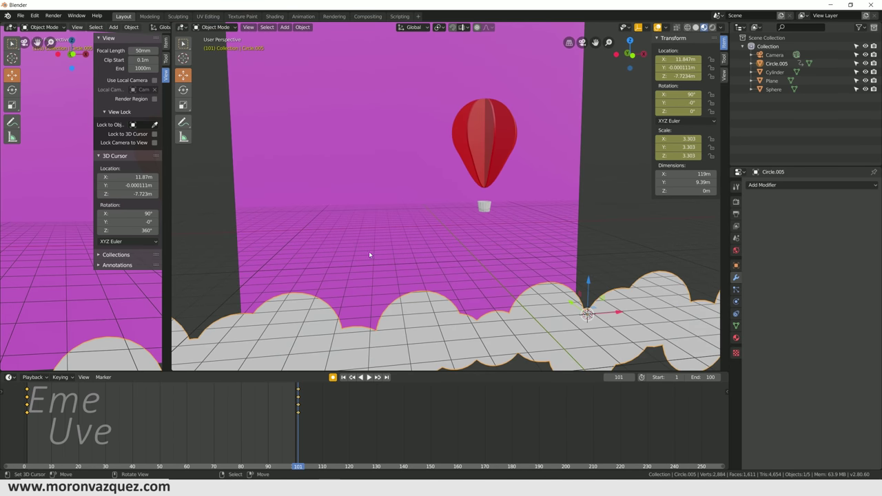
scroll(365, 250, "down", 1)
scroll(471, 232, "down", 3)
scroll(475, 238, "up", 5)
scroll(492, 240, "down", 1)
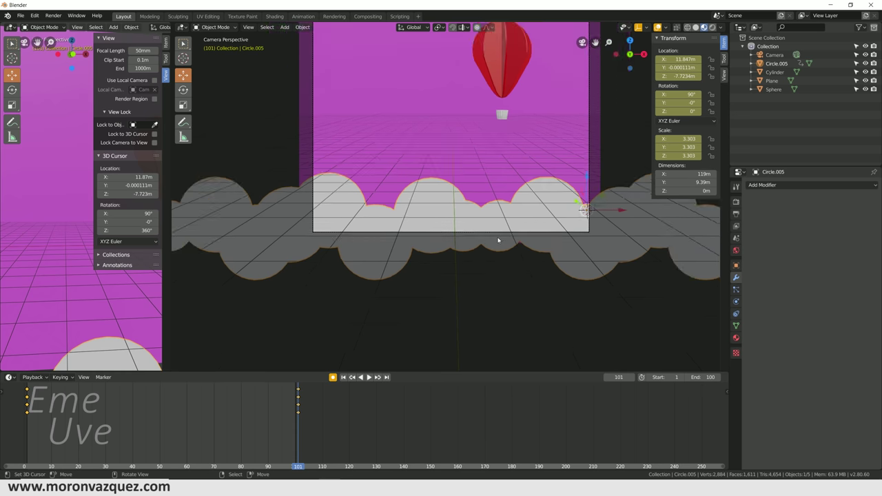
middle_click_drag(509, 261, 469, 291, "shift")
key("space")
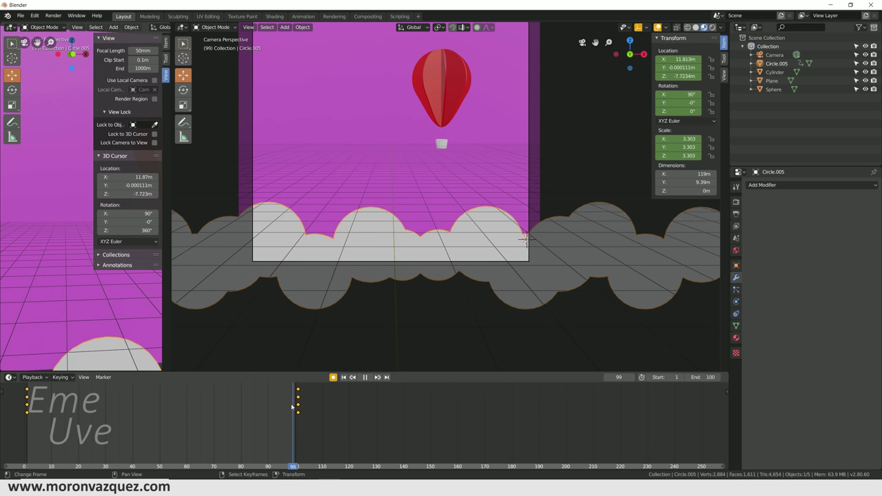
mouse_move(89, 399)
left_mouse_down()
mouse_move(301, 397)
mouse_move(28, 390)
left_mouse_up()
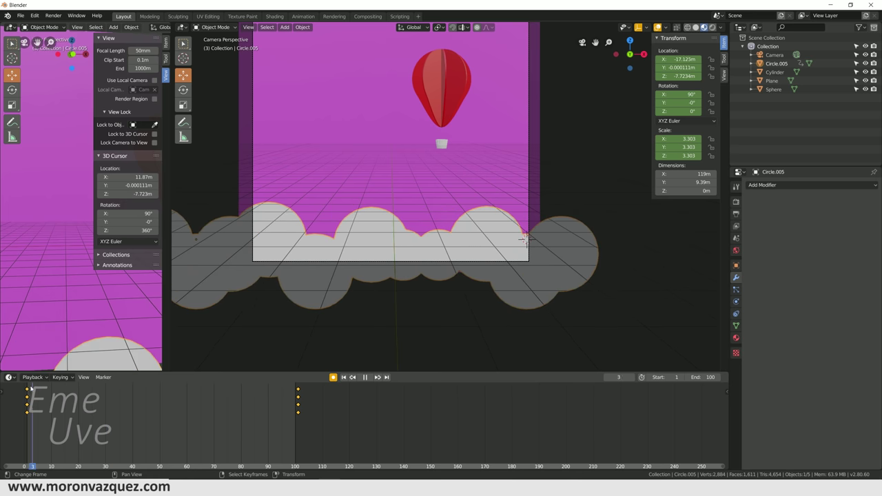
key("space")
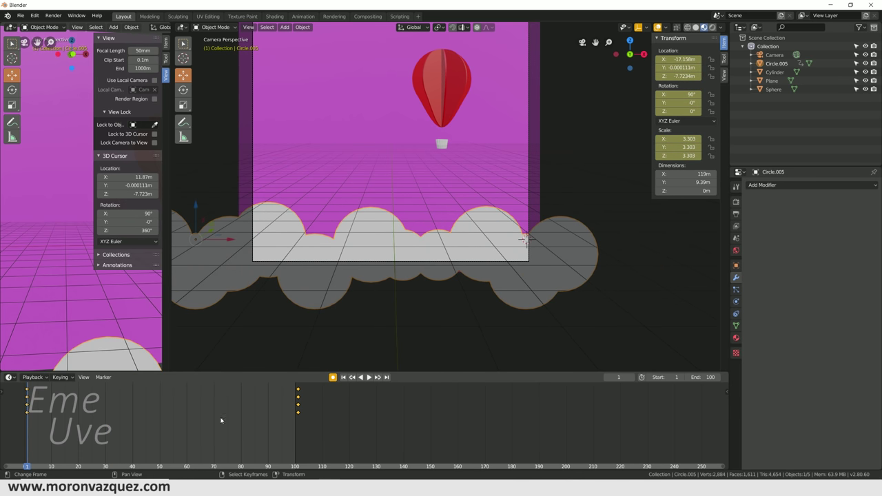
left_click(369, 378)
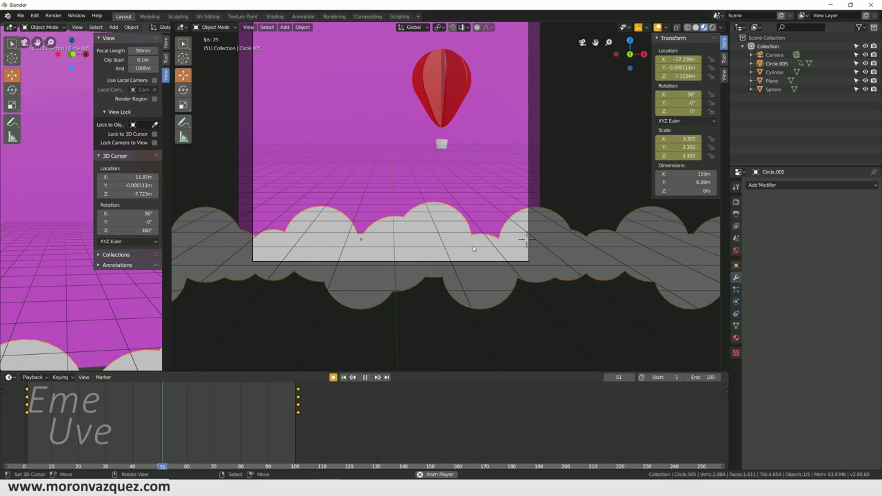
scroll(467, 225, "up", 3)
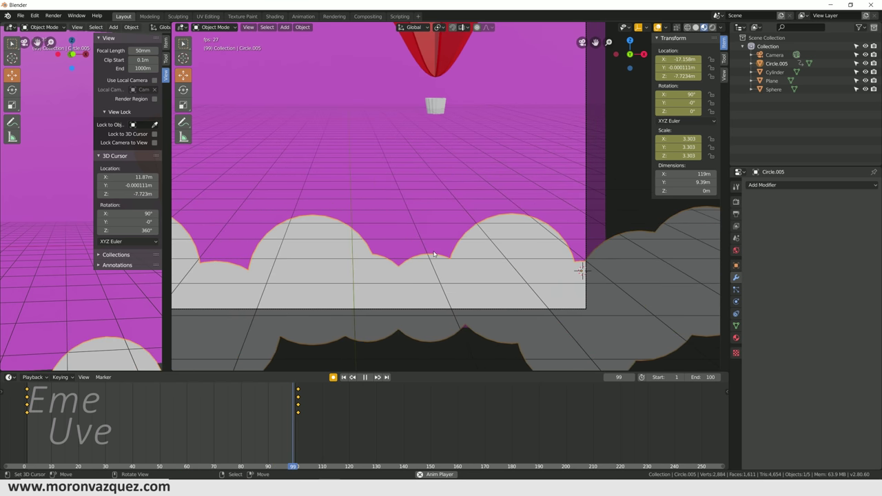
scroll(529, 323, "up", 1)
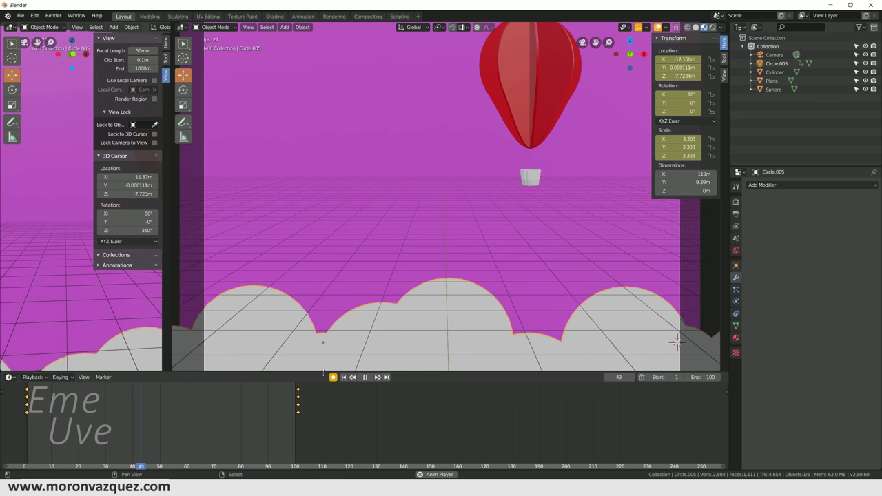
key("Escape")
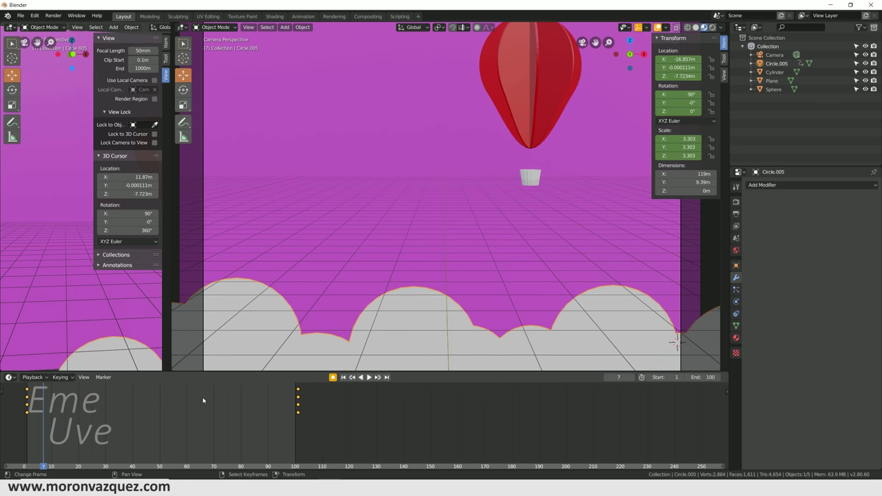
Delete all of the cloud strip's keyframes in the timeline.
scroll(251, 400, "down", 2)
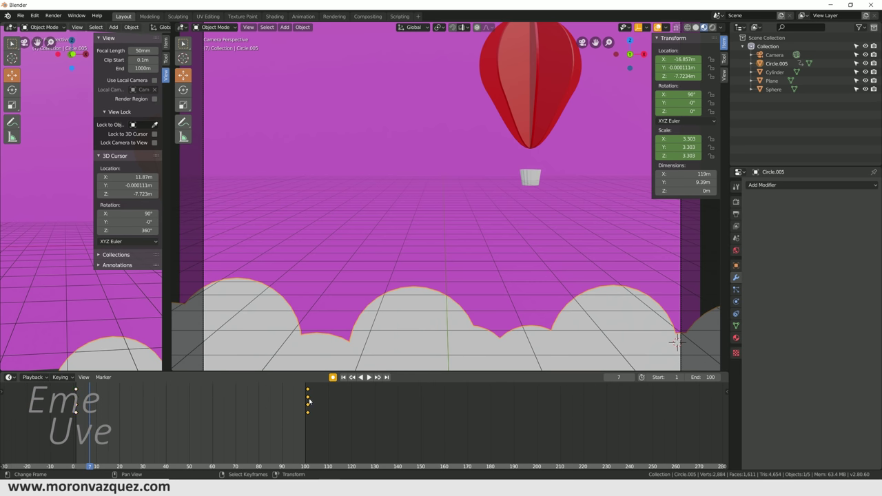
key("x")
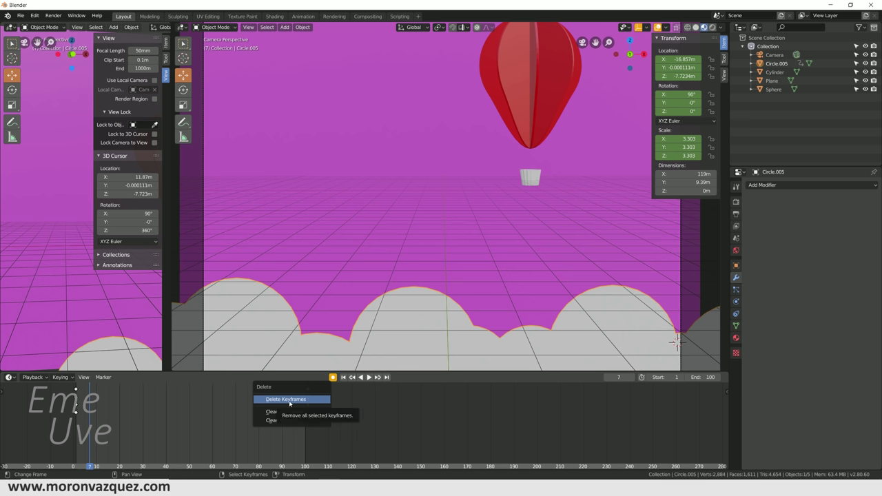
left_click(289, 403)
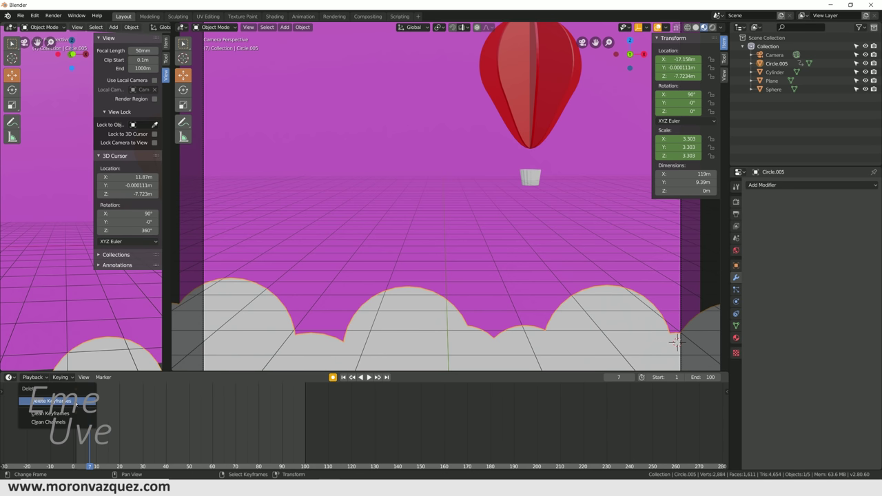
In Preferences > Animation, set Default Interpolation to Linear and close the window.
left_click(22, 15)
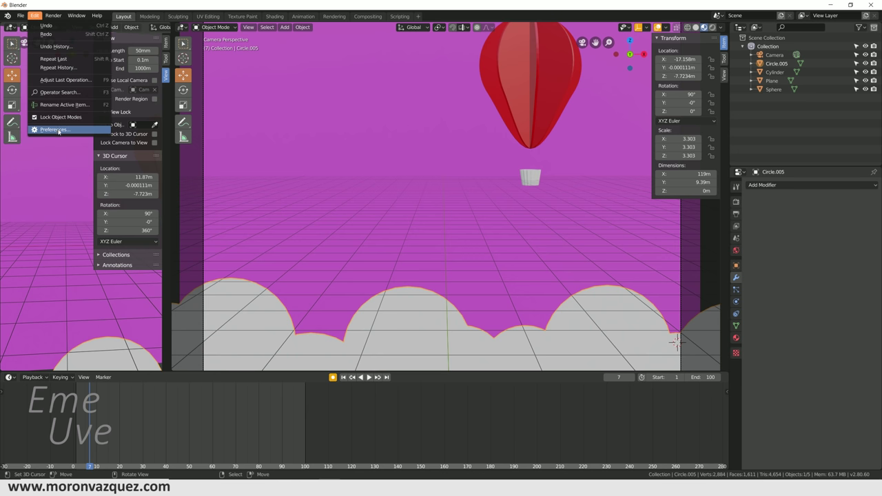
left_click(55, 129)
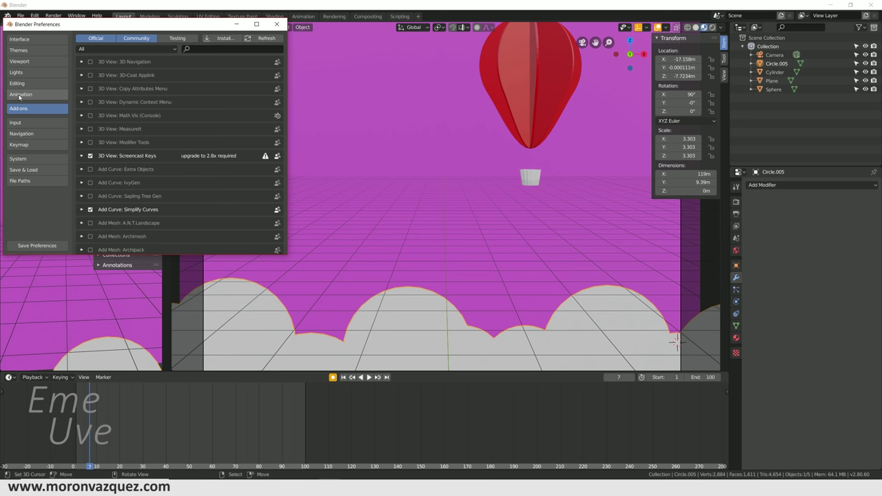
left_click(20, 96)
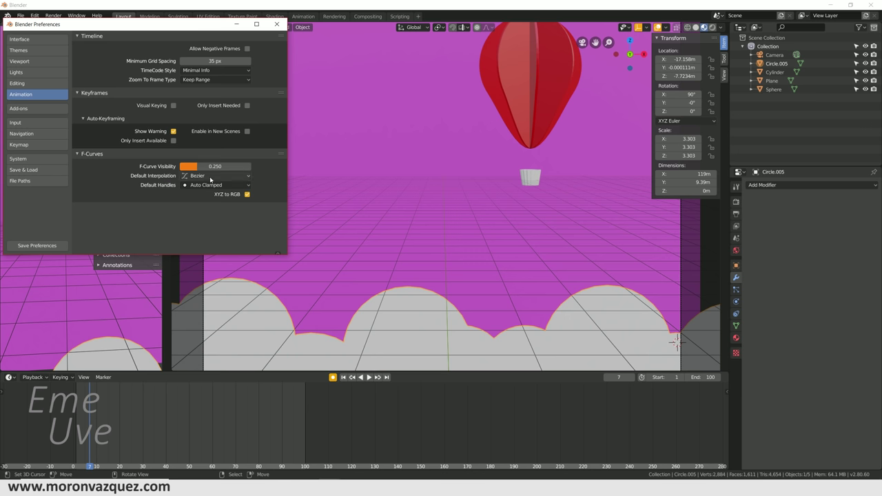
left_click(211, 178)
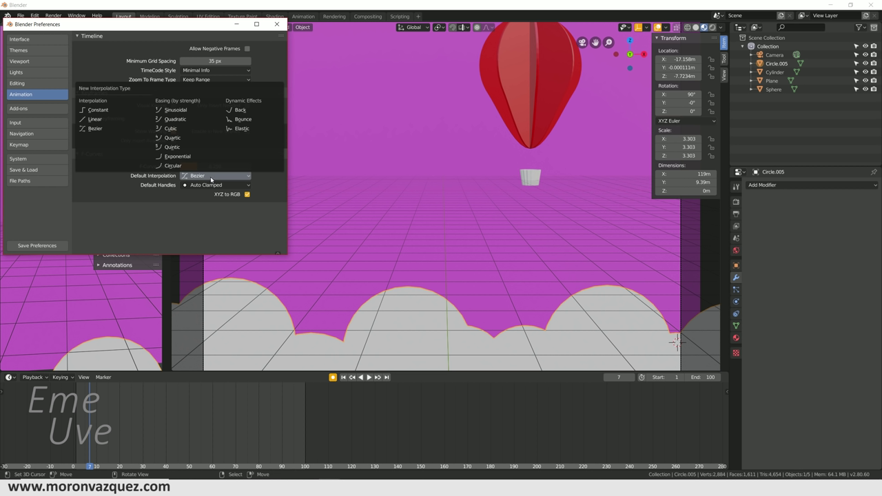
left_click(92, 120)
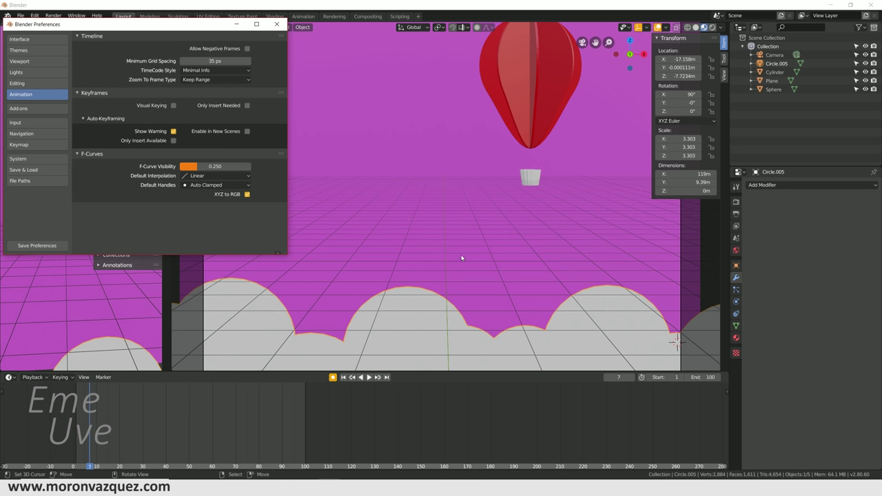
left_click(282, 26)
key("KP_0")
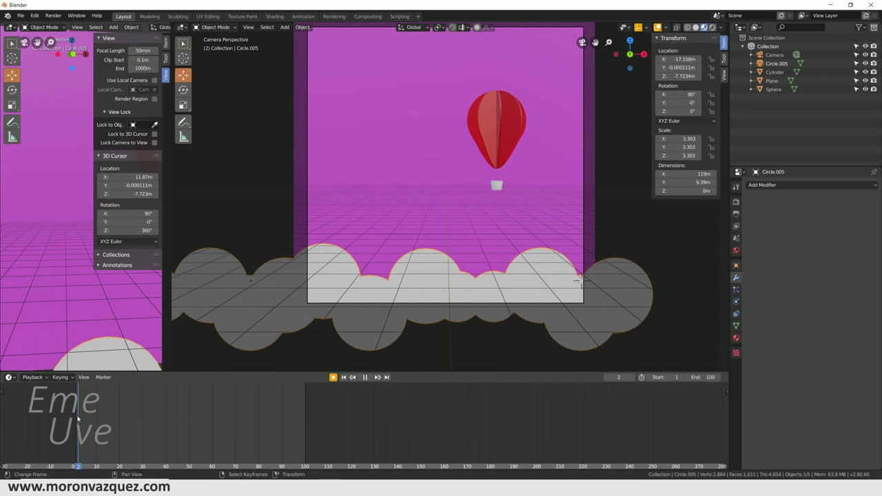
At frame 1, place the clouds along X at -17.184 m.
middle_click_drag(283, 290, 262, 271, "shift")
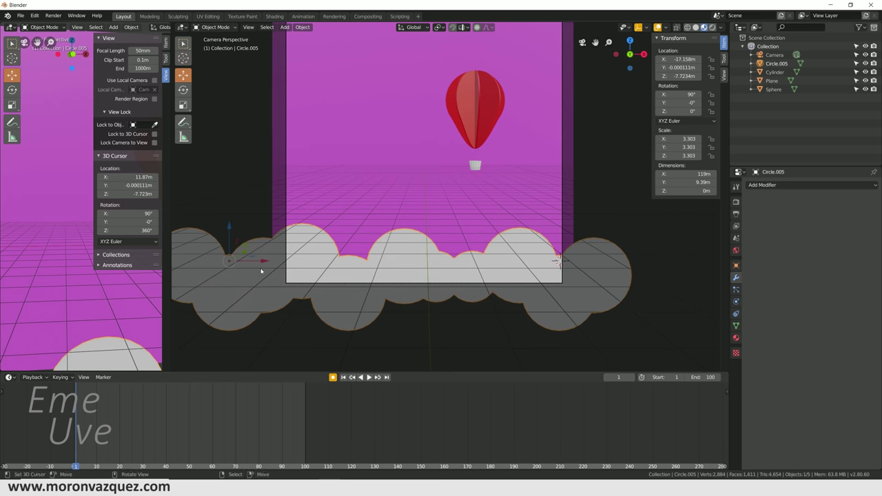
key("g")
key("x")
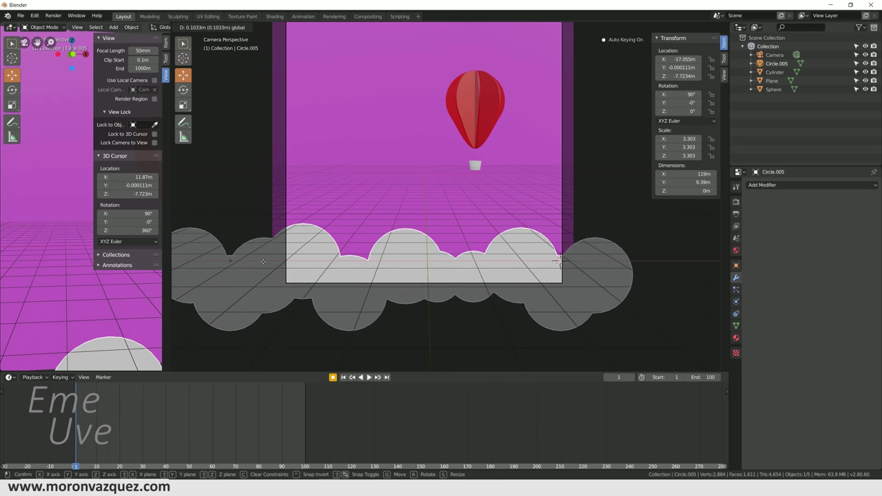
left_click(262, 261)
scroll(643, 270, "up", 3)
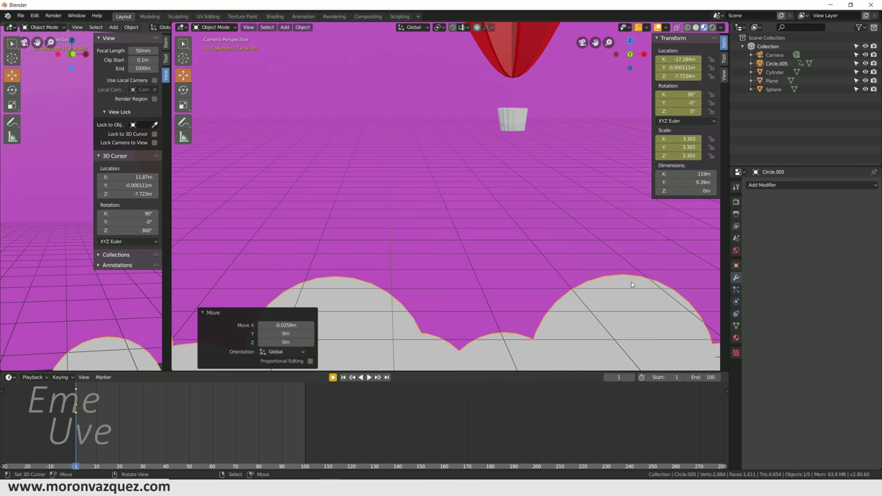
scroll(631, 282, "up", 3)
scroll(478, 255, "up", 2)
scroll(568, 153, "down", 3)
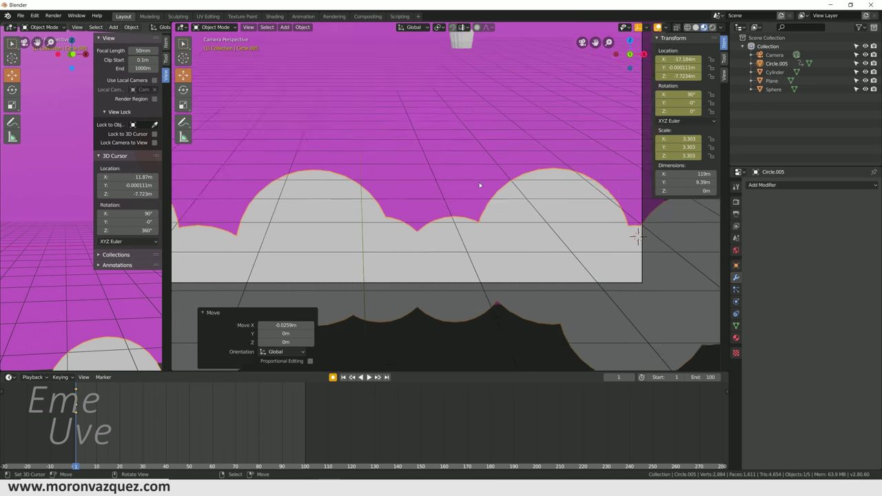
scroll(307, 219, "down", 2)
key("g")
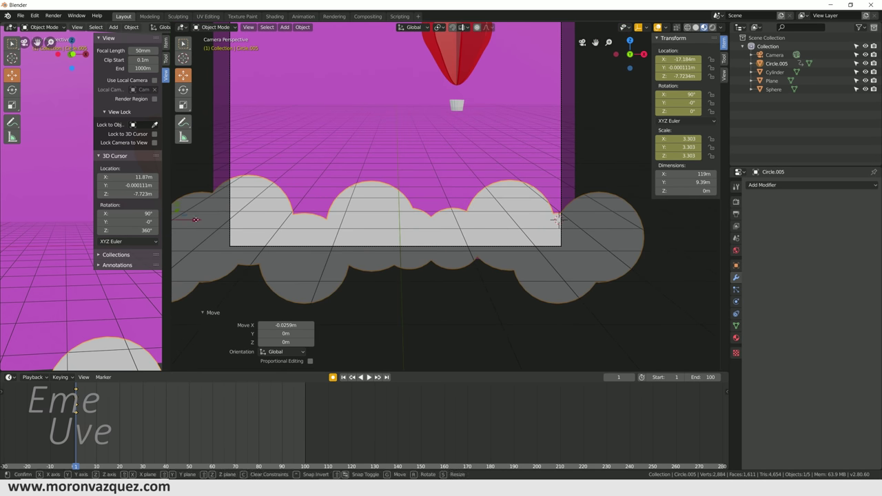
right_click(195, 219)
At frame 101, move the clouds to X 11.861 m and play back the slide.
left_click(305, 395)
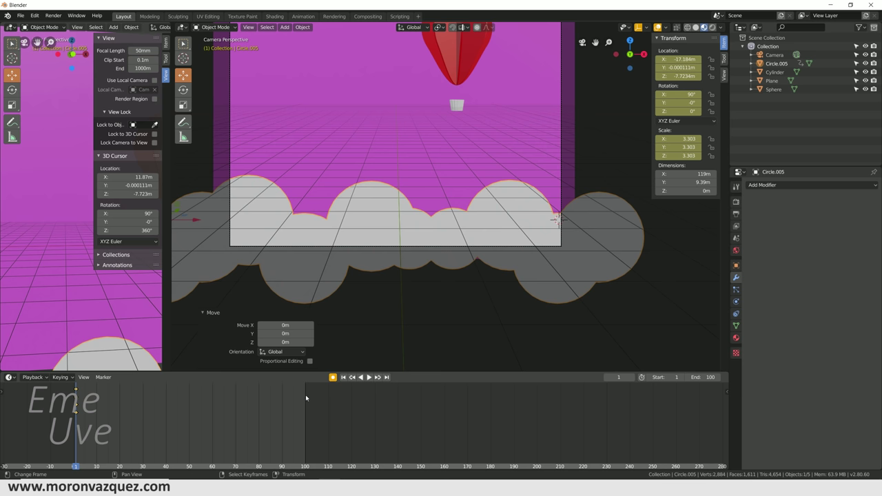
key("Right")
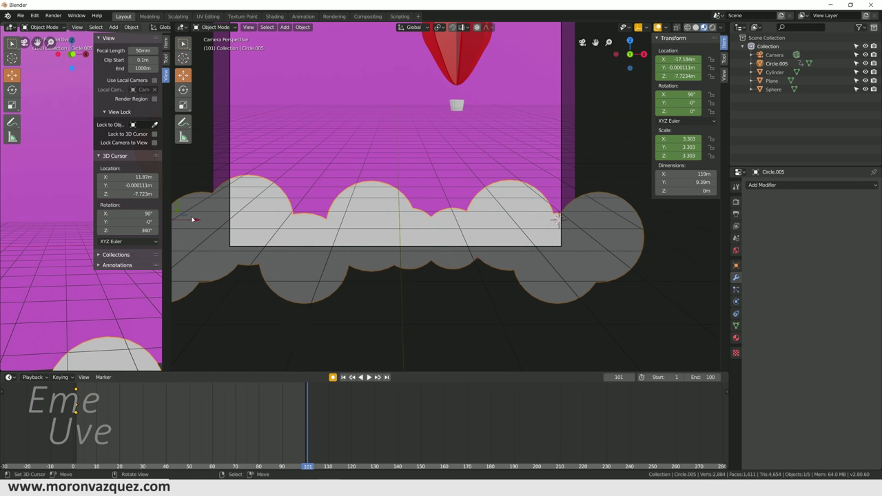
key("g")
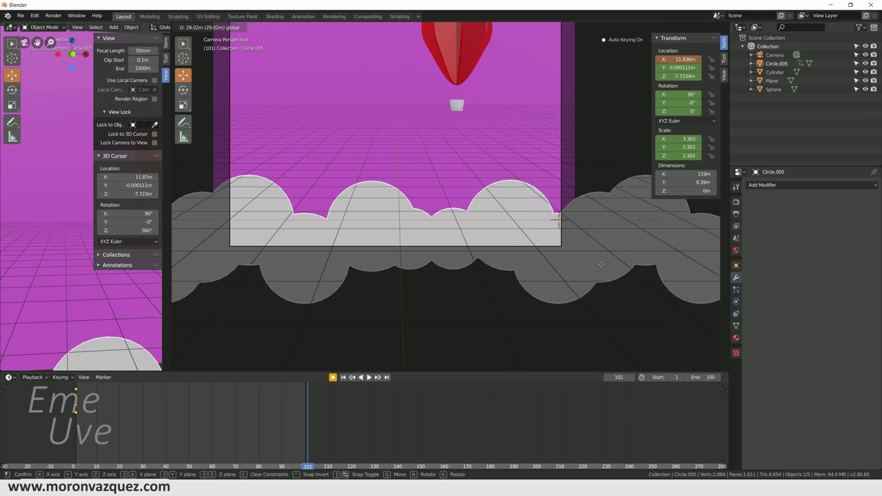
left_click(583, 230)
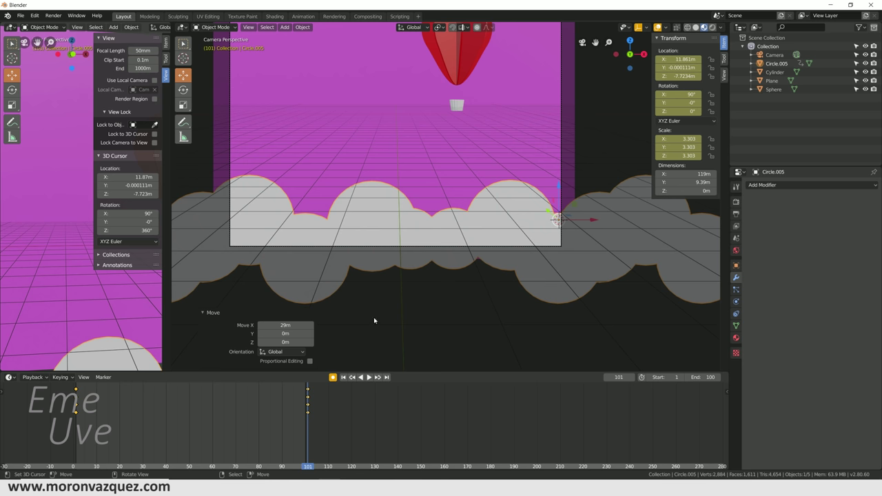
key("space")
left_click(71, 409)
key("space")
scroll(468, 215, "up", 3)
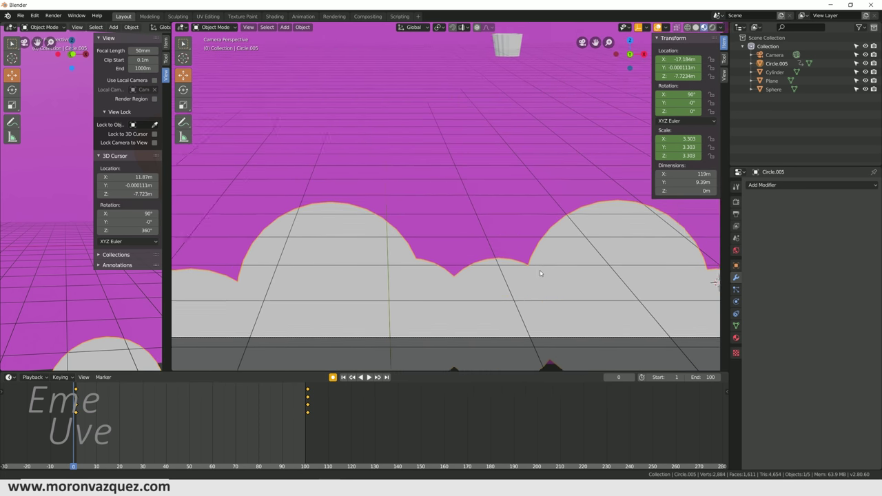
scroll(531, 336, "up", 2)
scroll(532, 336, "down", 2)
scroll(540, 355, "down", 2)
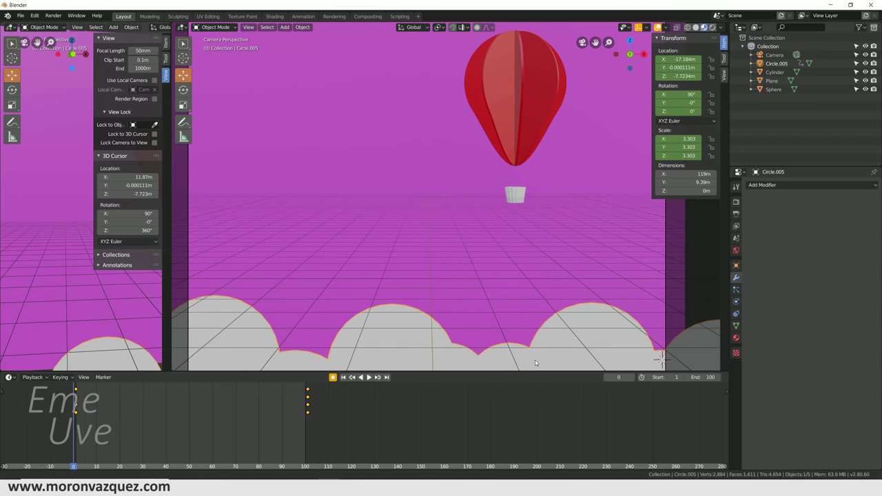
left_click(370, 377)
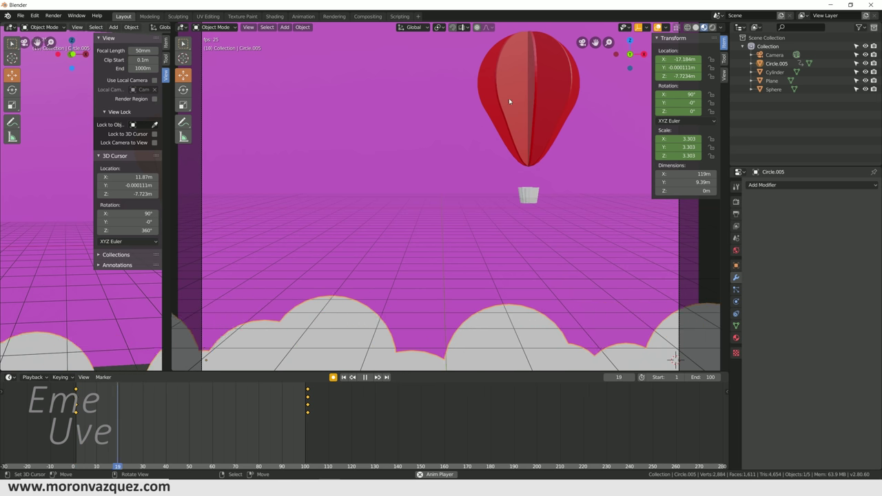
key("space")
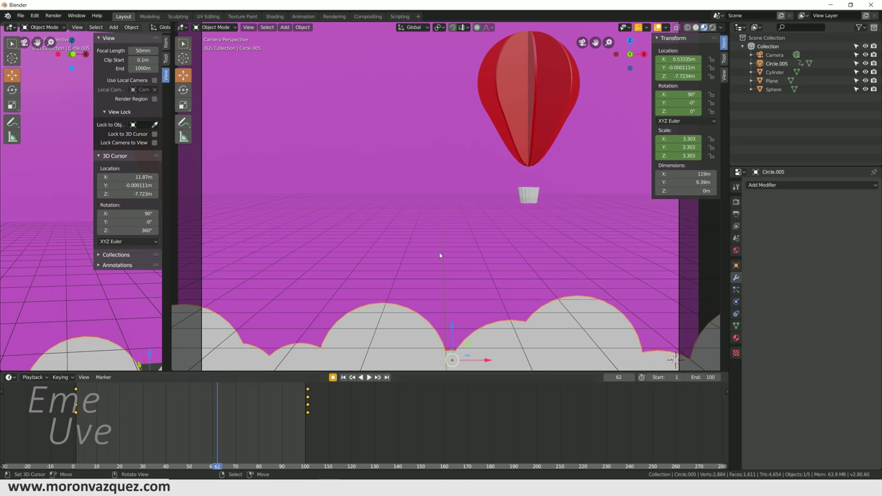
key("KP_0")
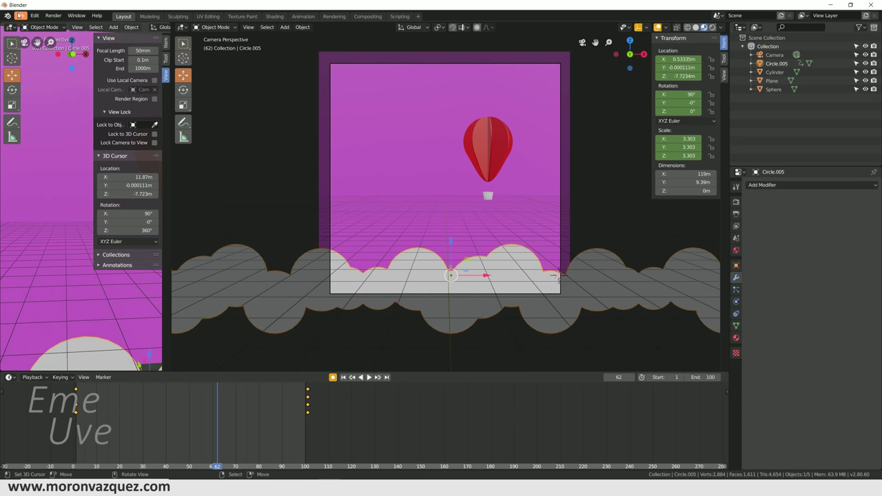
middle_click_drag(532, 244, 526, 254)
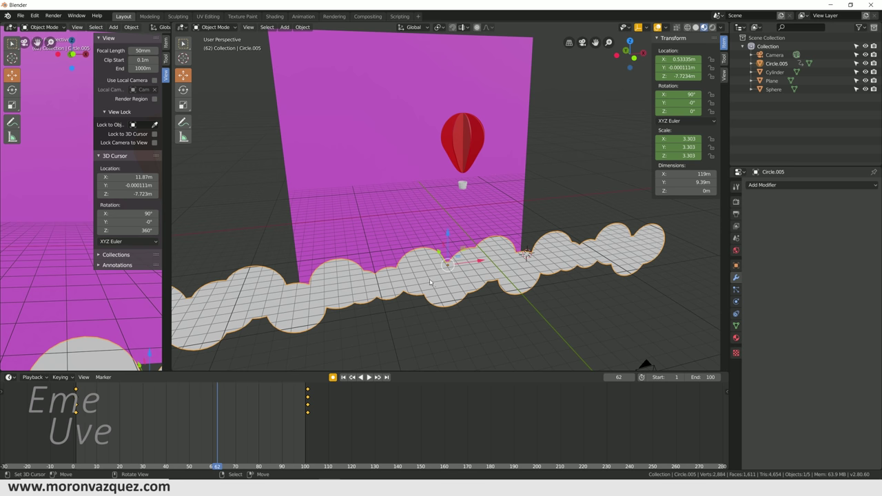
Look through the camera and rename Circle.005 to Nubes in the Outliner.
middle_click_drag(396, 288, 399, 284)
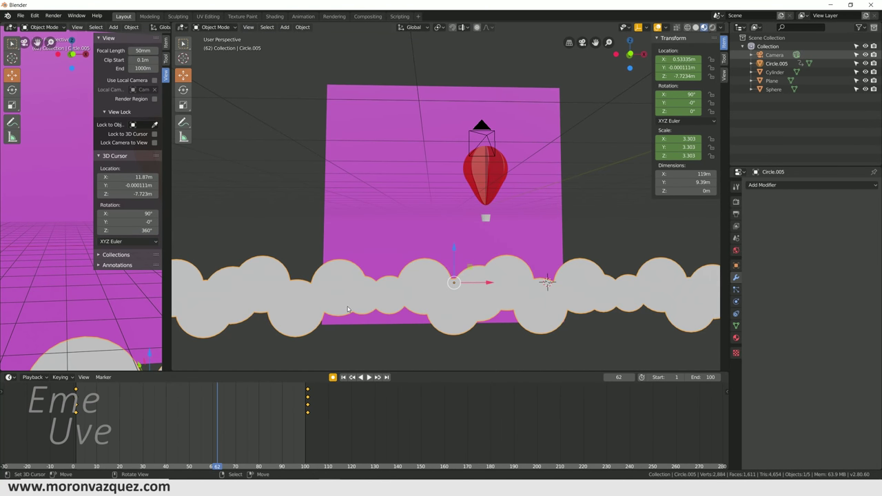
middle_click_drag(490, 284, 469, 313)
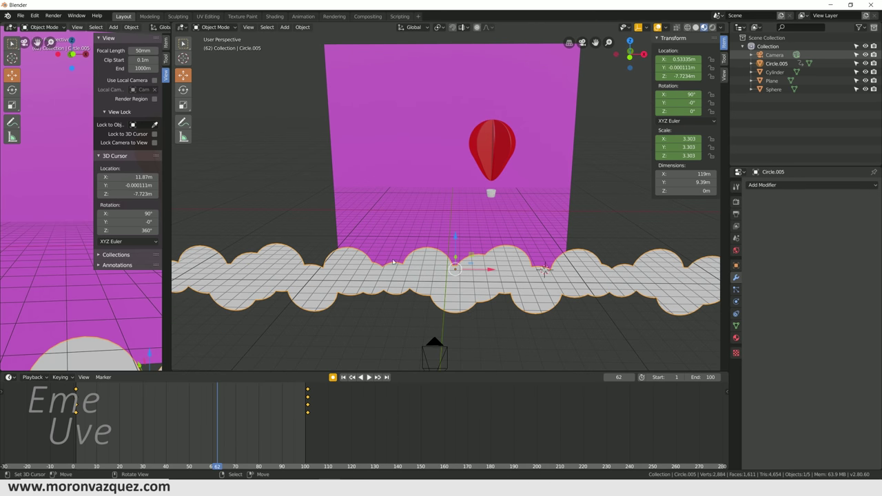
key("KP_0")
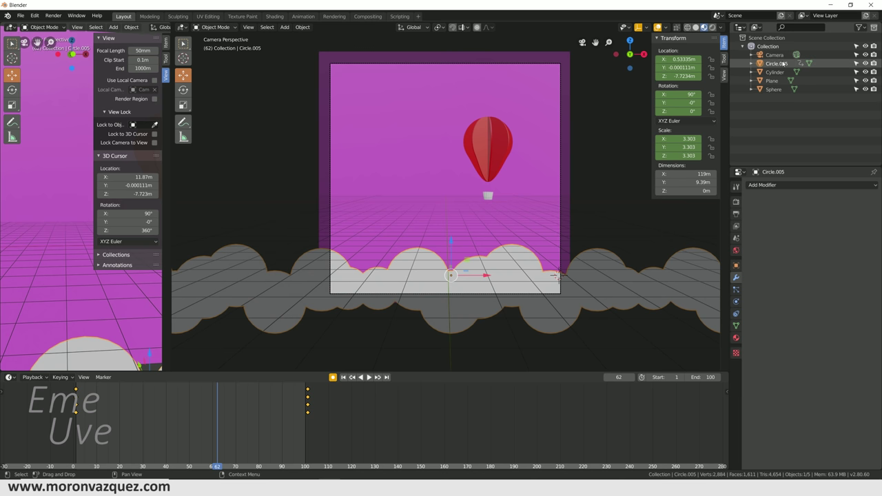
double_click(774, 63)
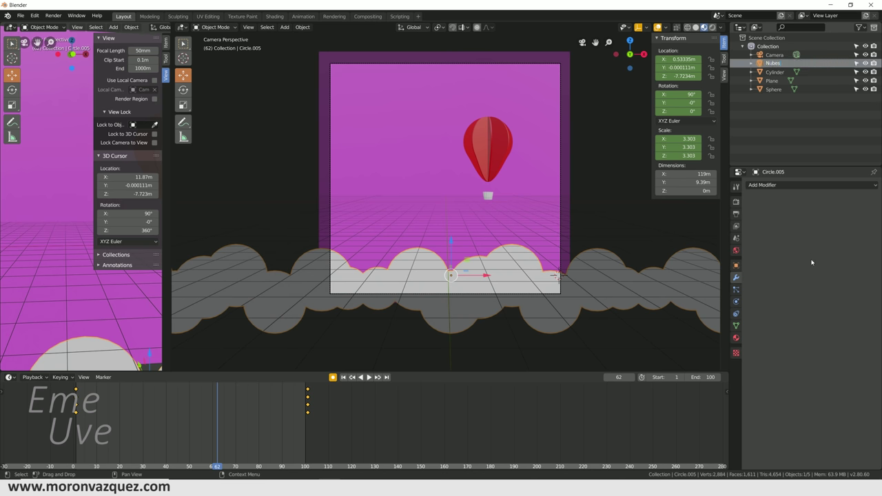
key("Return")
Hide Nubes from the viewport with its eye icon.
left_click(865, 73)
left_click(865, 72)
left_click(866, 72)
left_click(865, 73)
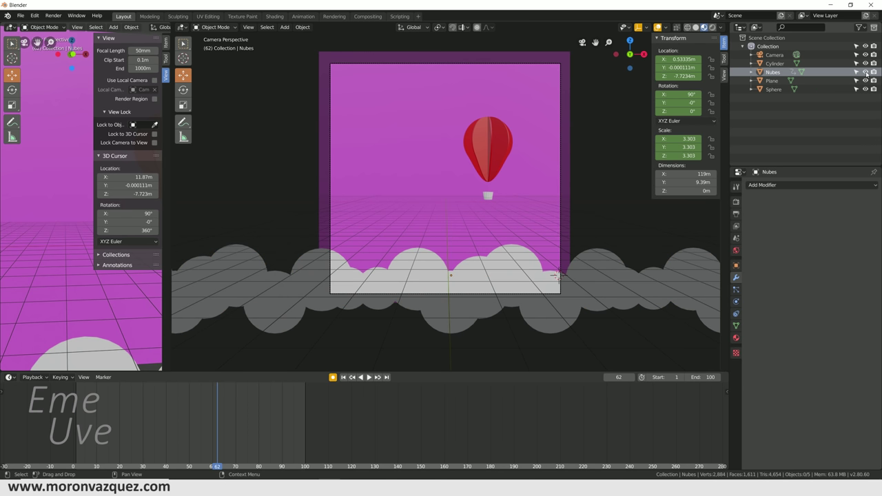
left_click(865, 72)
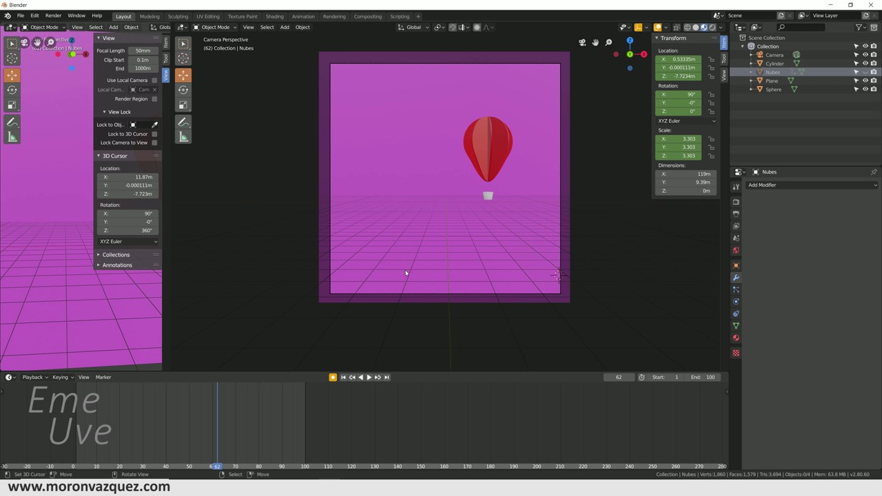
key("shift+a")
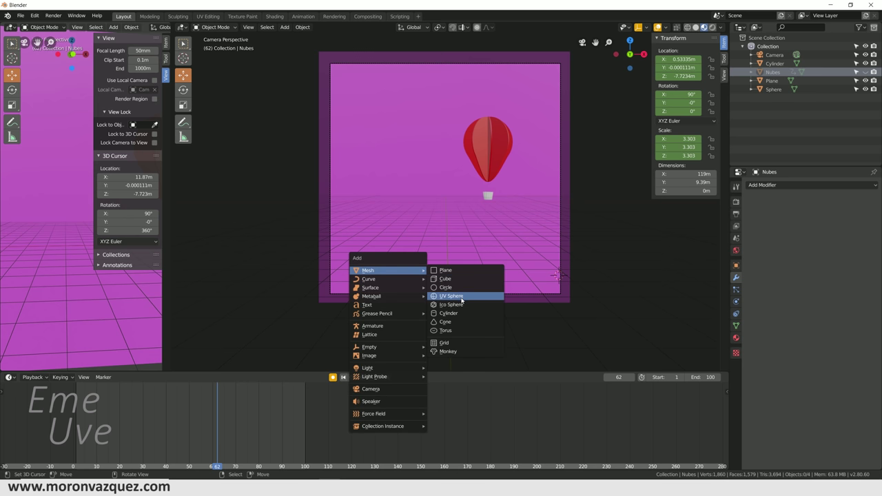
Add a circle rotated 90° on X, sized at the frame's lower left, with a new material.
left_click(462, 288)
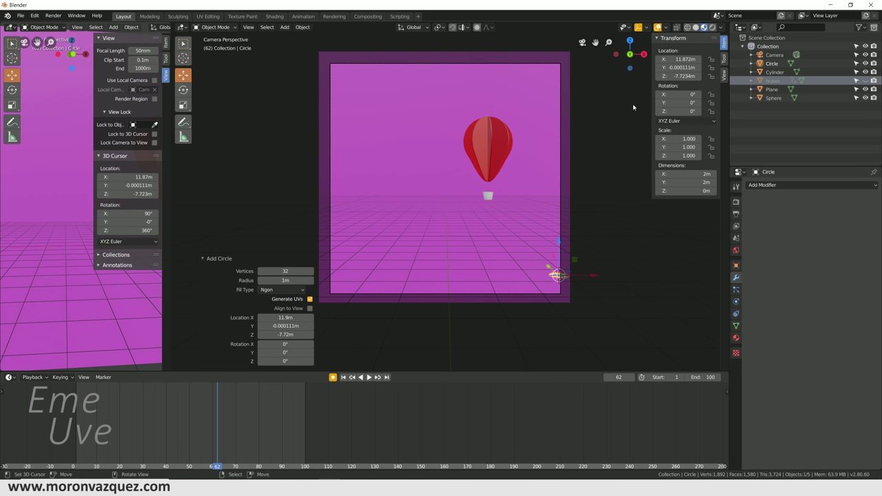
type("rx")
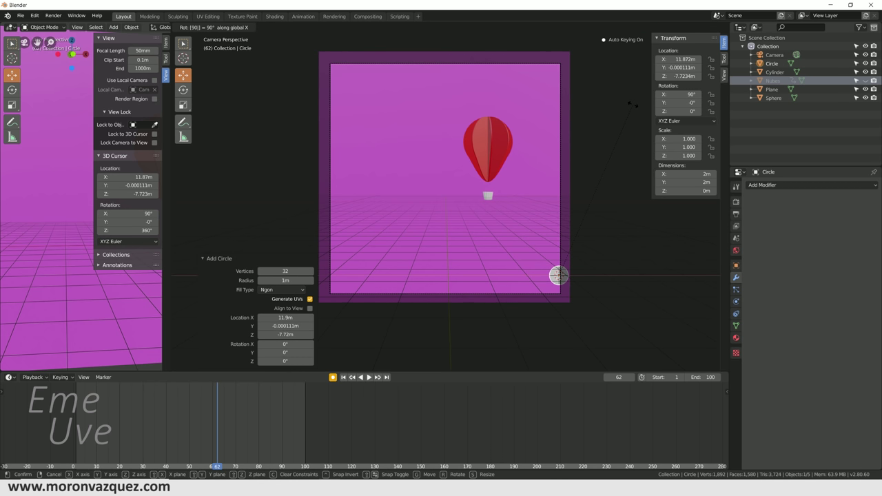
type("90")
key("Return")
key("s")
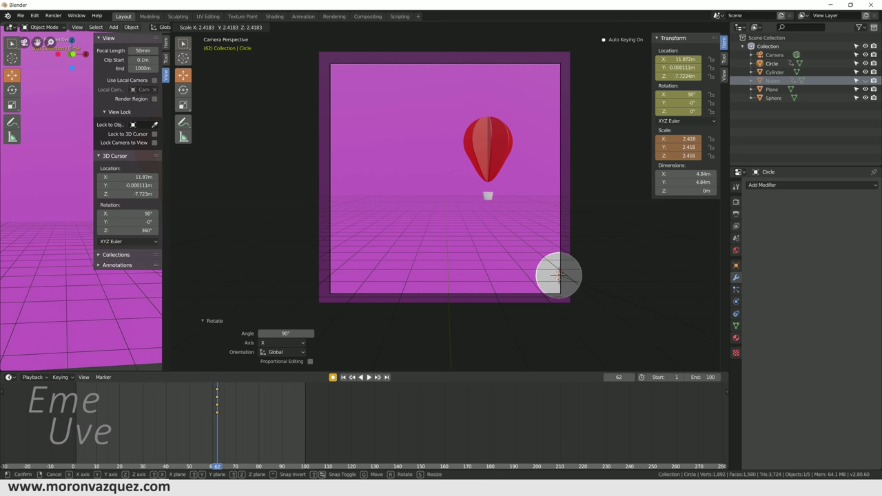
left_click(514, 337)
key("g")
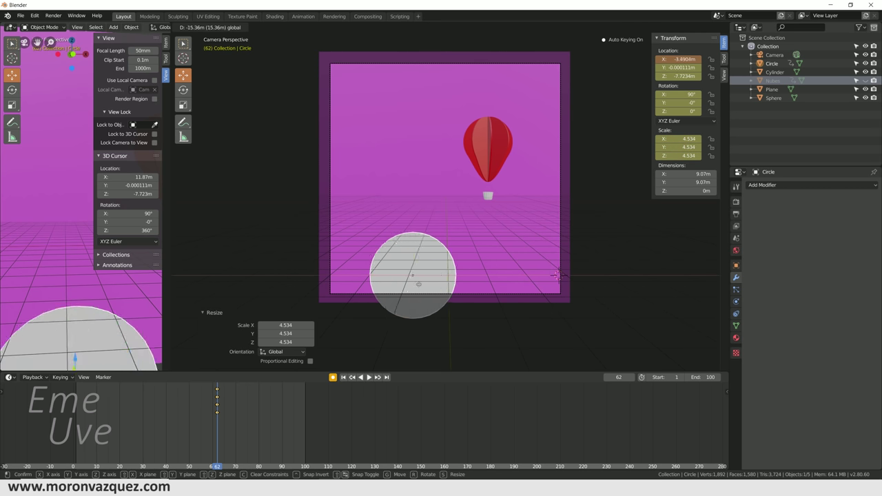
left_click(371, 286)
key("s")
left_click(414, 310)
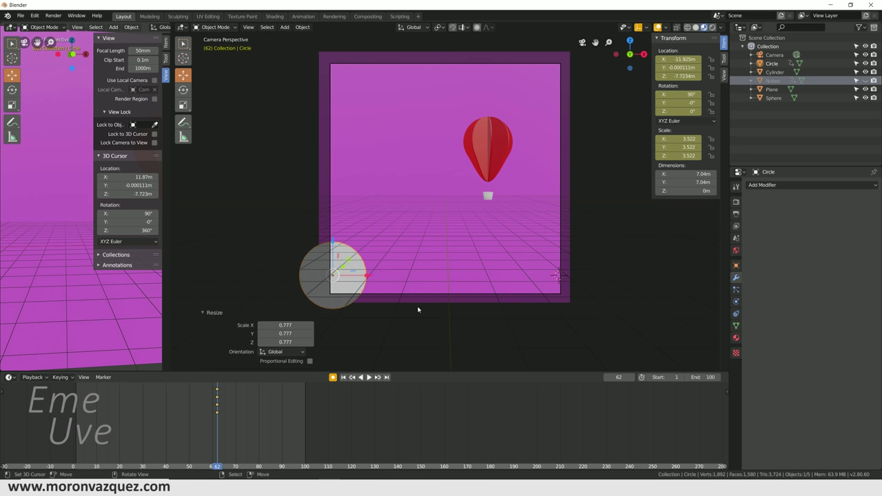
key("s")
left_click(403, 301)
left_click(736, 338)
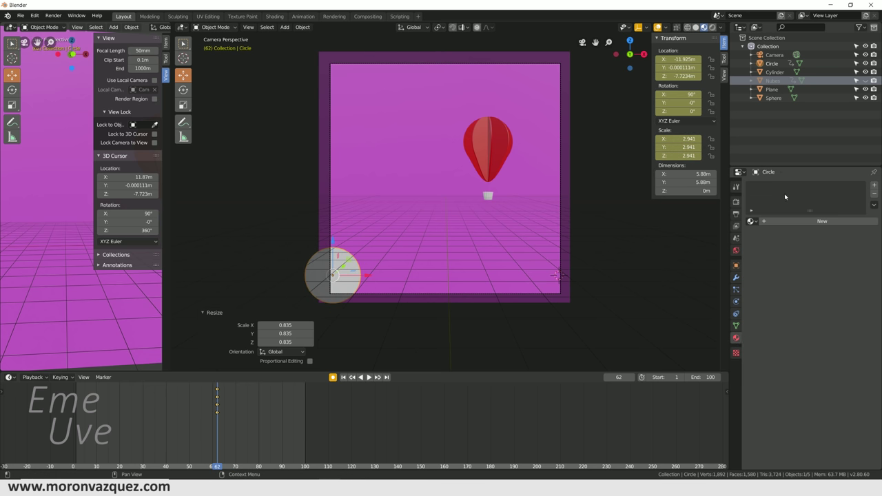
left_click(821, 221)
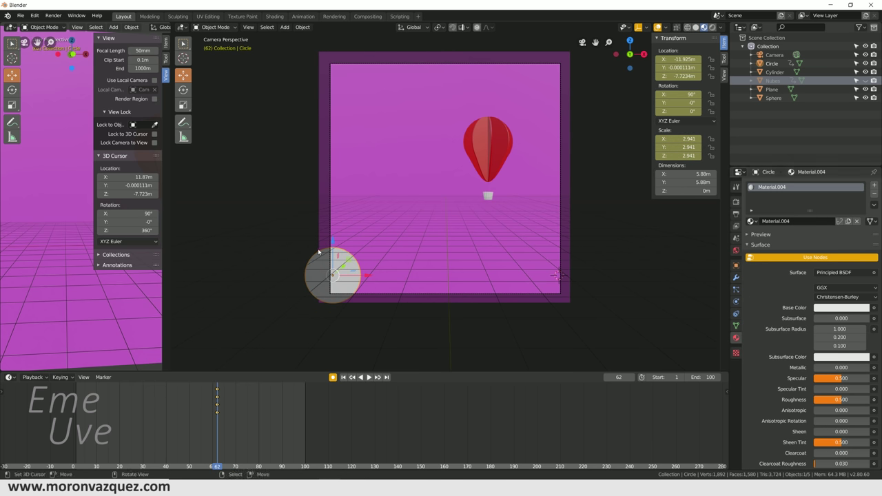
Duplicate the circle repeatedly into a row of overlapping cloud circles along the frame bottom.
key("shift+d")
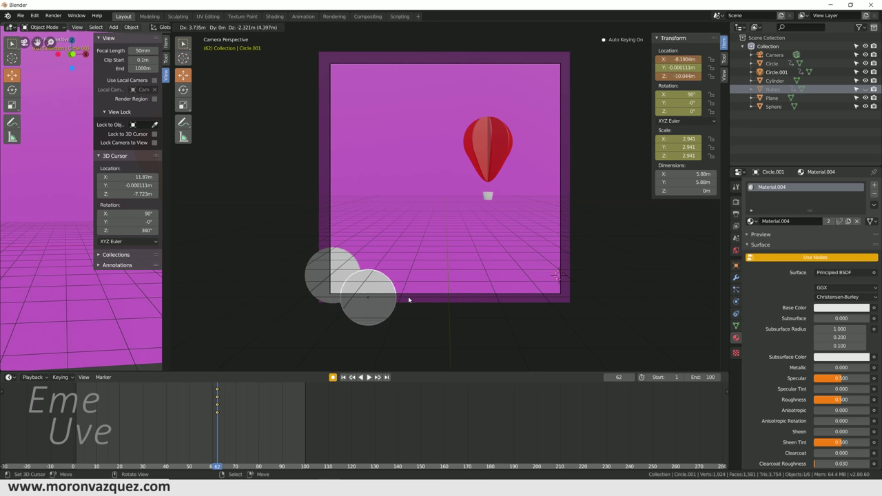
left_click(408, 298)
key("shift+s")
key("Escape")
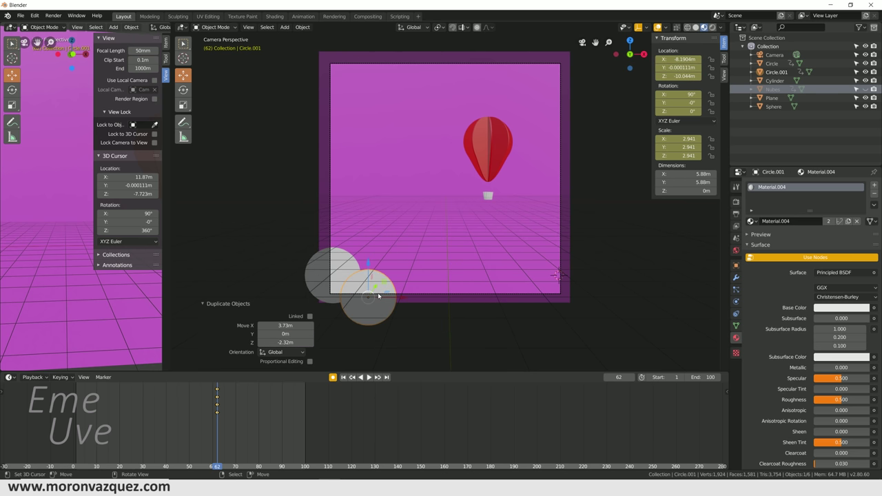
key("shift+d")
left_click(420, 272)
key("shift+d")
left_click(471, 301)
key("shift+d")
left_click(502, 262)
key("shift+d")
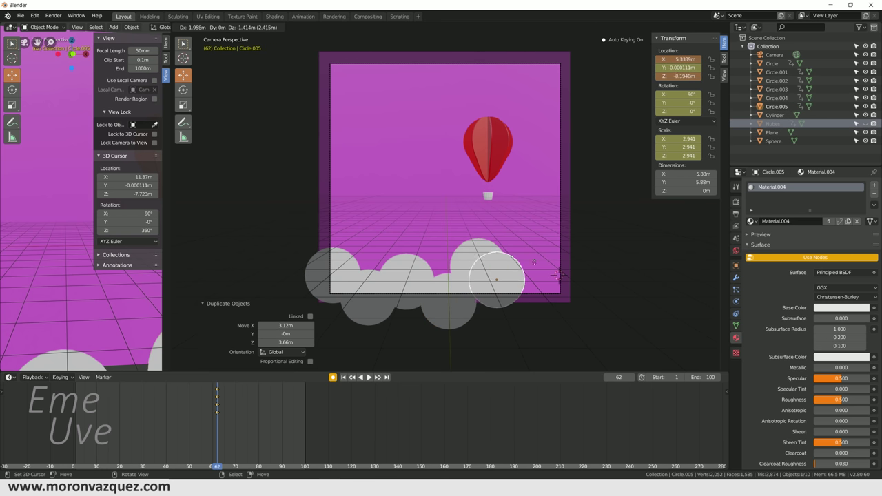
left_click(534, 261)
key("shift+d")
left_click(566, 260)
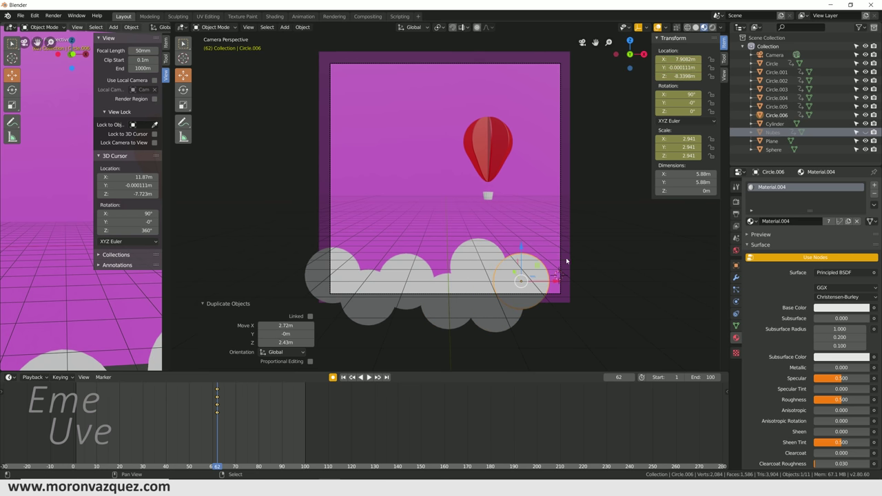
key("shift+d")
left_click(580, 275)
key("shift+d")
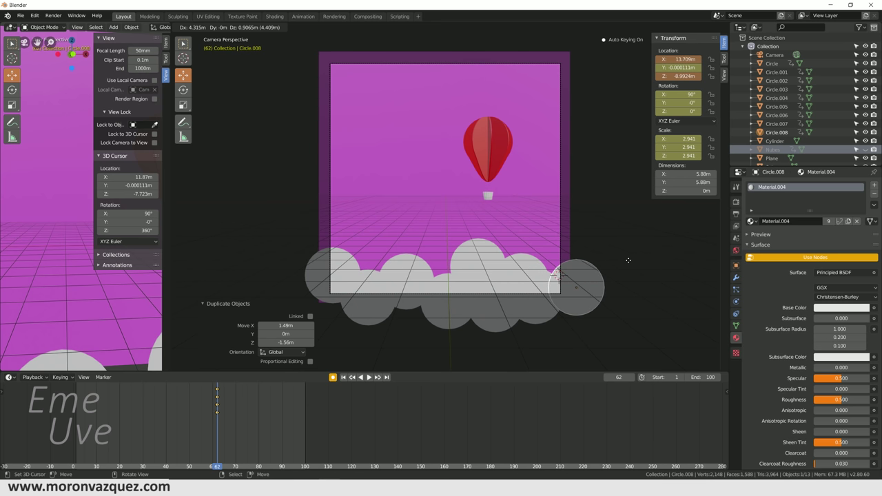
right_click(627, 259)
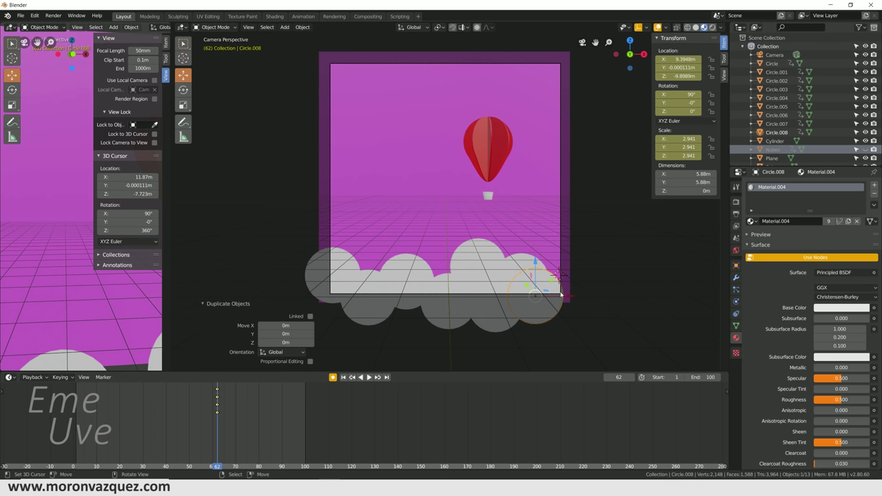
Move Circle.008 3.73 m along X and raise it 2.41 m.
key("g")
key("x")
left_click(596, 289)
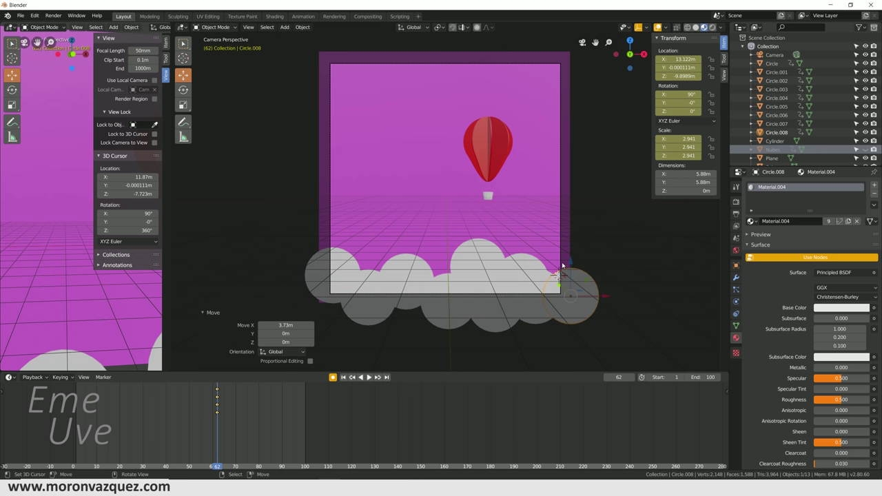
key("g")
key("z")
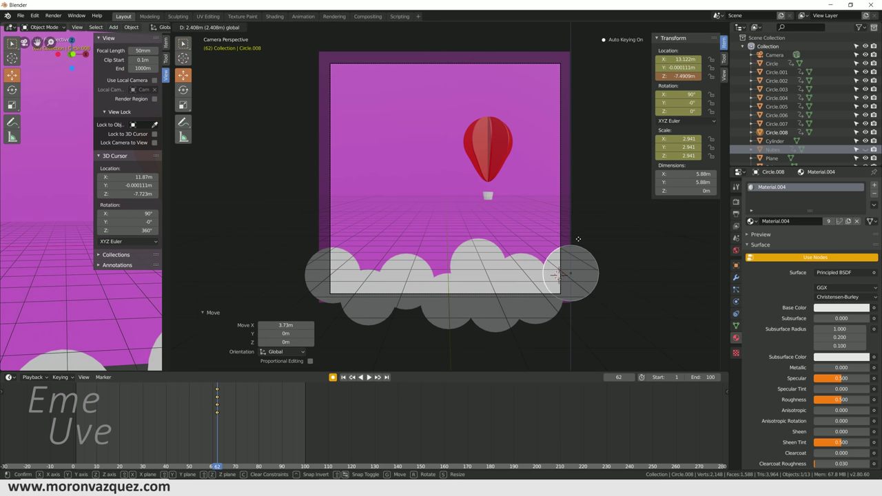
left_click(578, 238)
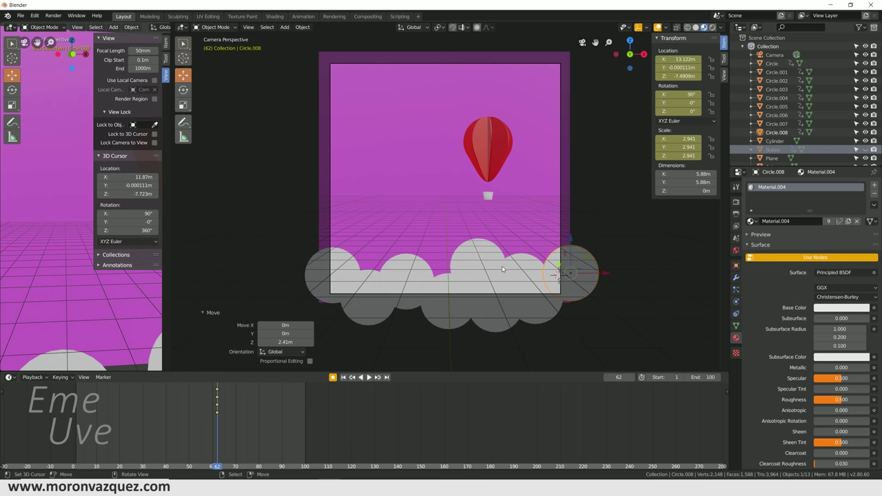
Delete the unwanted Circle.004 and select the remaining eight cloud circles.
left_click(502, 269)
key("Delete")
left_click(375, 275)
left_click(401, 274, "shift")
left_click(448, 303, "shift")
left_click(478, 258, "shift")
left_click(495, 303, "shift")
left_click(520, 275, "shift")
left_click(541, 303, "shift")
left_click(573, 277, "shift")
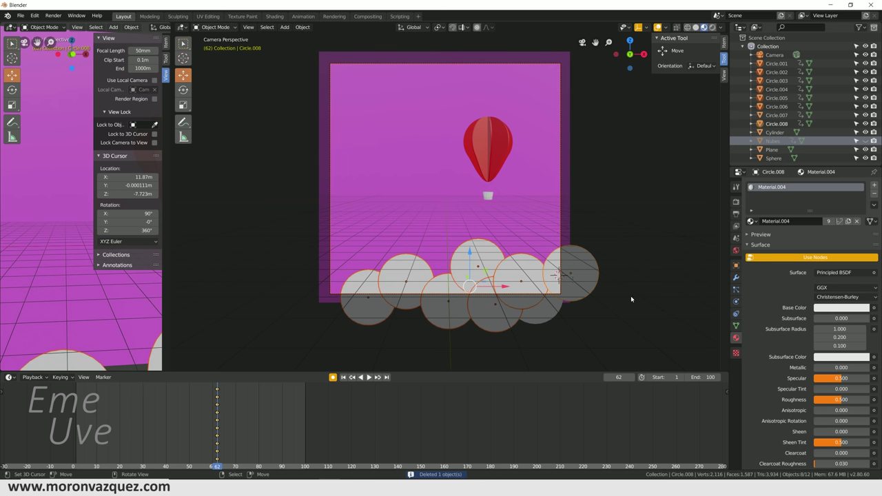
Attempt to join the cloud circles with Ctrl+J, undoing the first try.
key("ctrl+j")
key("ctrl+z")
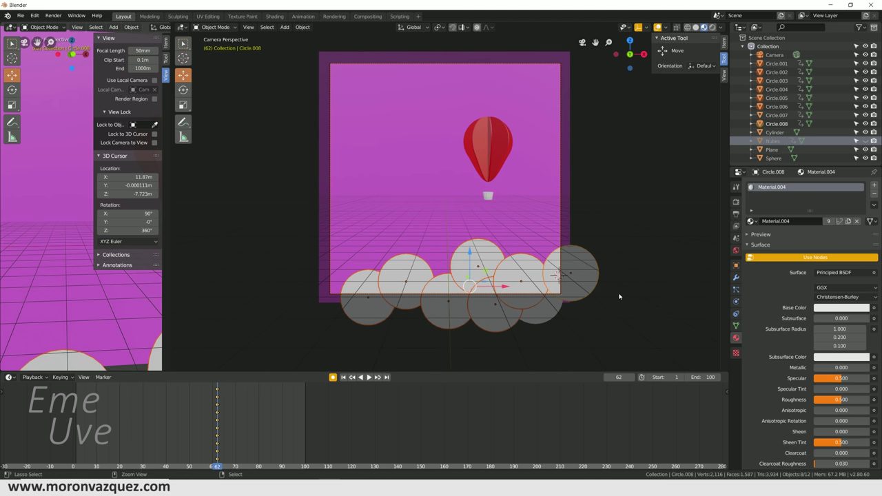
key("ctrl+j")
Select all the cloud circles and scale them up together.
left_click(557, 269, "shift")
left_click(545, 303, "shift")
left_click(477, 265, "shift")
left_click(439, 308, "shift")
left_click(493, 306, "shift")
left_click(520, 272, "shift")
left_click(407, 272, "shift")
left_click(364, 285, "shift")
key("s")
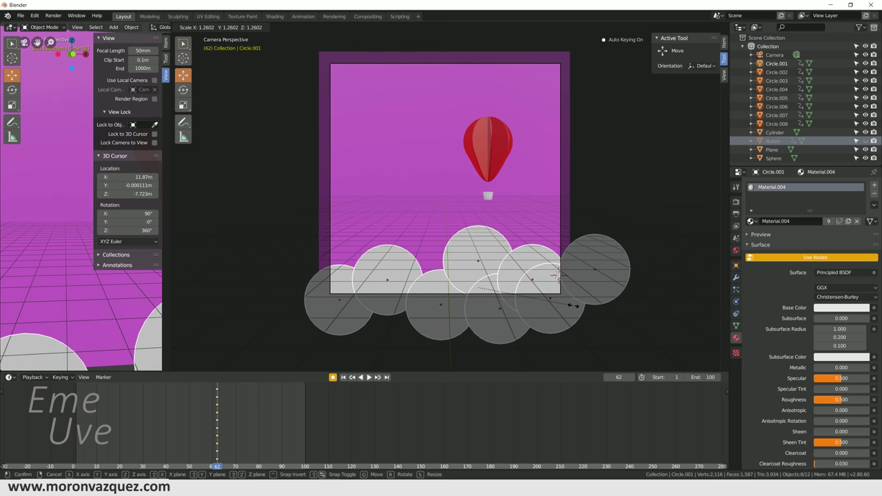
left_click(572, 305)
Reposition the leftmost cloud circle and lower Circle.002 by 1.13 m.
left_click(337, 275)
key("g")
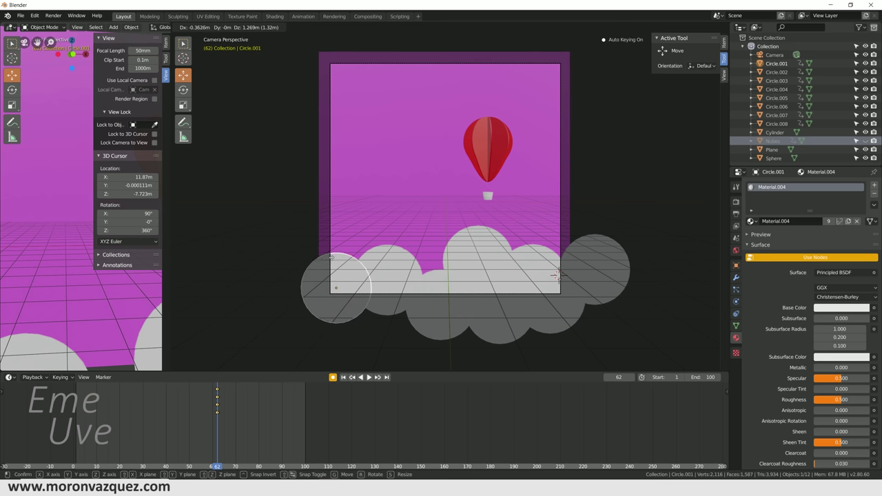
left_click(372, 250)
left_click(401, 256)
key("g")
key("z")
left_click(452, 296)
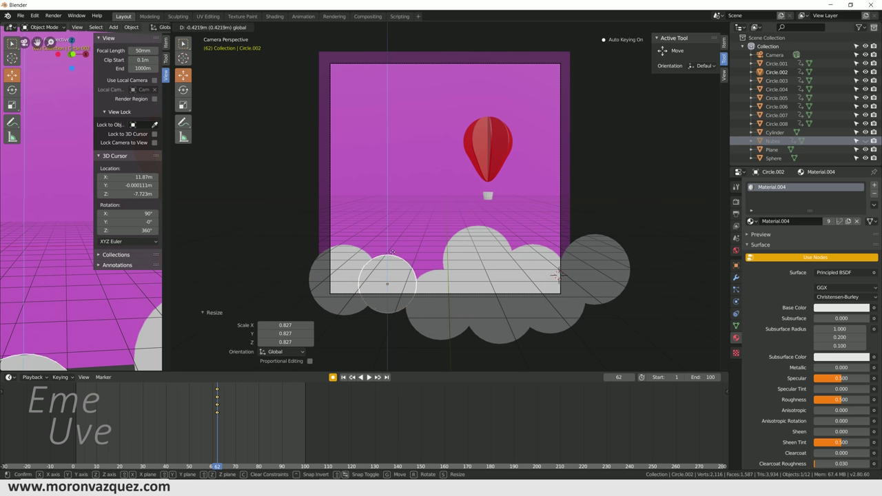
Shrink the top circle Circle.004 to 0.794 and lower it 1.02 m.
left_click(451, 246)
key("s")
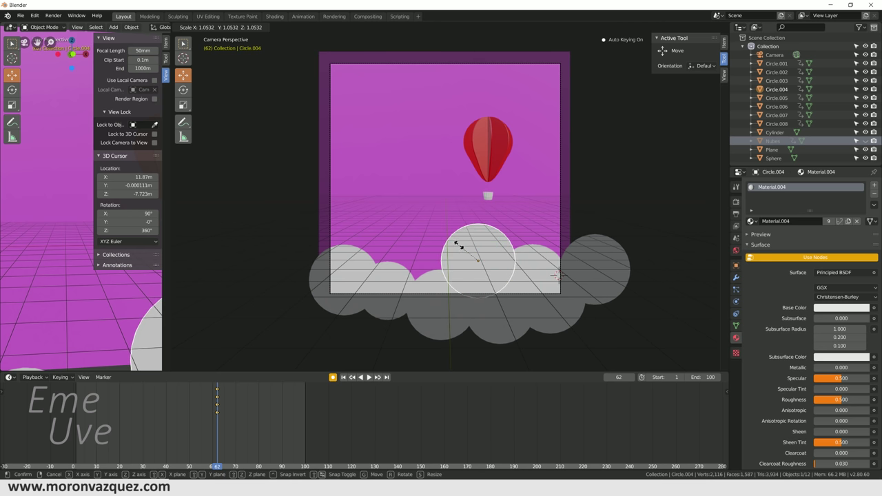
left_click(466, 241)
key("g")
key("z")
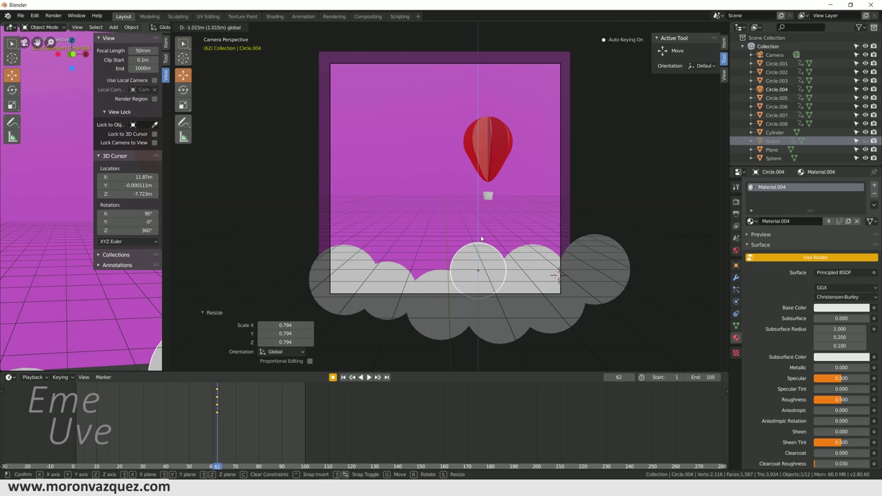
left_click(522, 269)
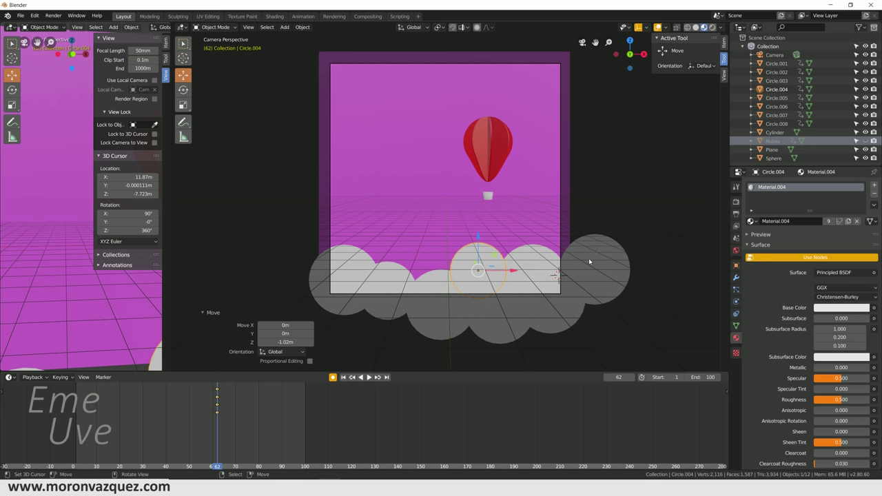
Nudge the rightmost cloud circle along the X axis.
scroll(590, 261, "up", 3)
middle_click_drag(473, 216, 572, 210, "shift")
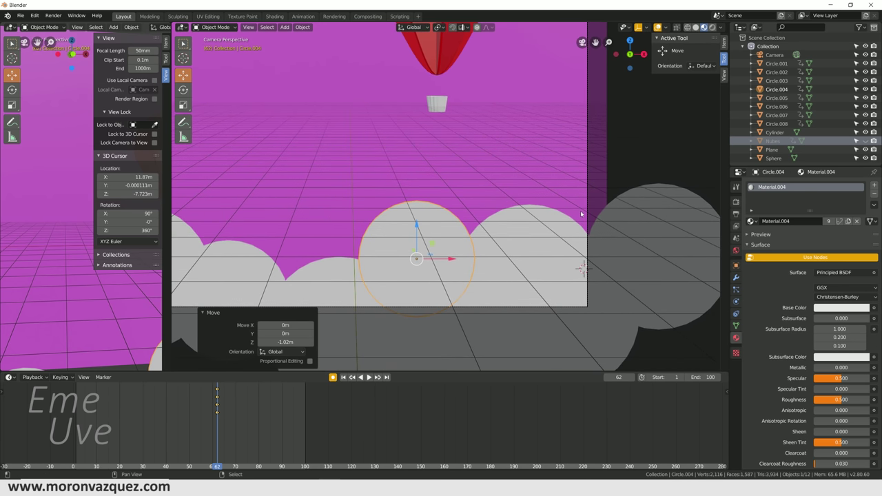
left_click(631, 231)
key("g")
key("x")
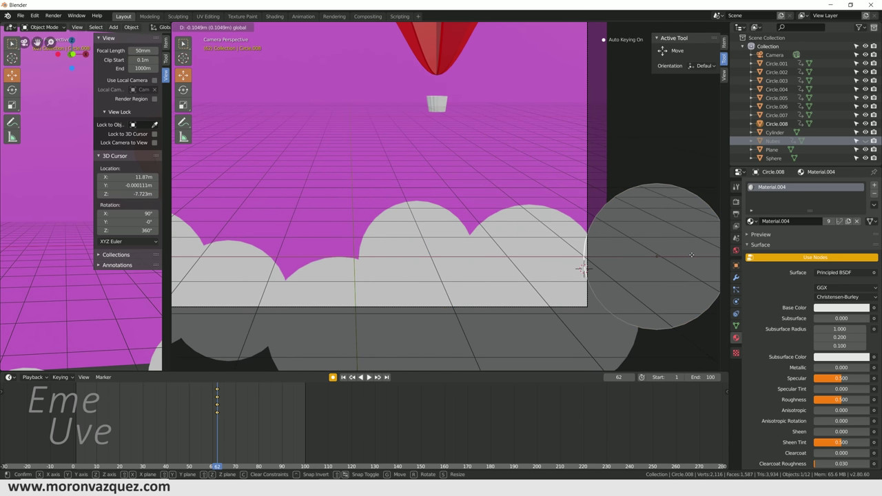
left_click(691, 255)
Shift-select all the cloud circles in the row.
scroll(600, 246, "down", 3)
left_click(508, 234, "shift")
left_click(485, 221, "shift")
left_click(503, 262, "shift")
left_click(457, 275, "shift")
left_click(434, 220, "shift")
left_click(386, 251, "shift")
left_click(344, 241, "shift")
left_click(302, 231, "shift")
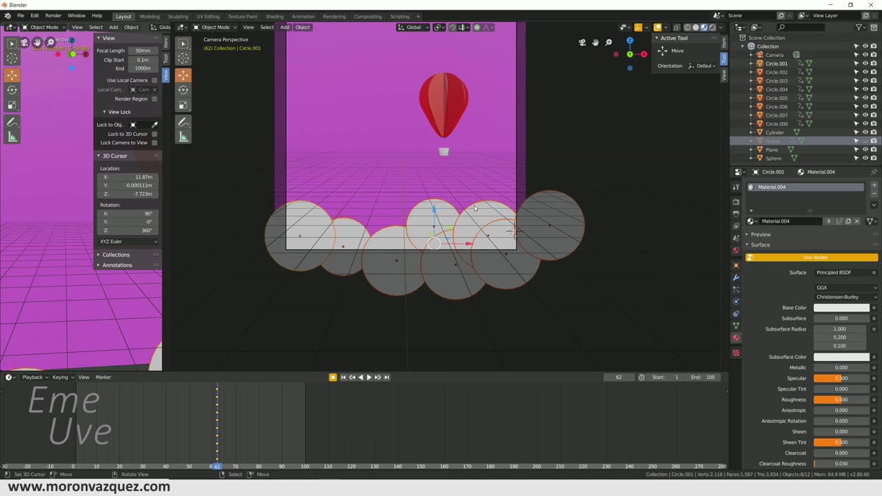
Join the circles and apply an Array modifier with count 3 and relative offset 0.9.
key("ctrl+j")
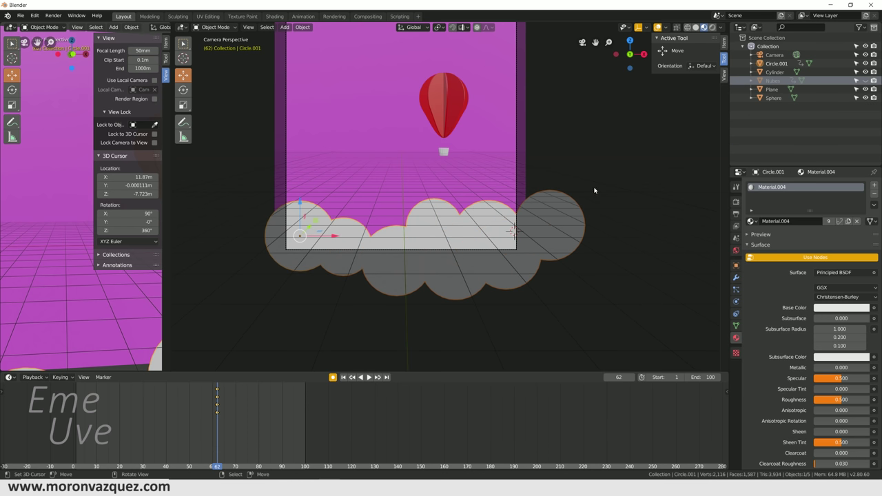
left_click(735, 279)
left_click(766, 185)
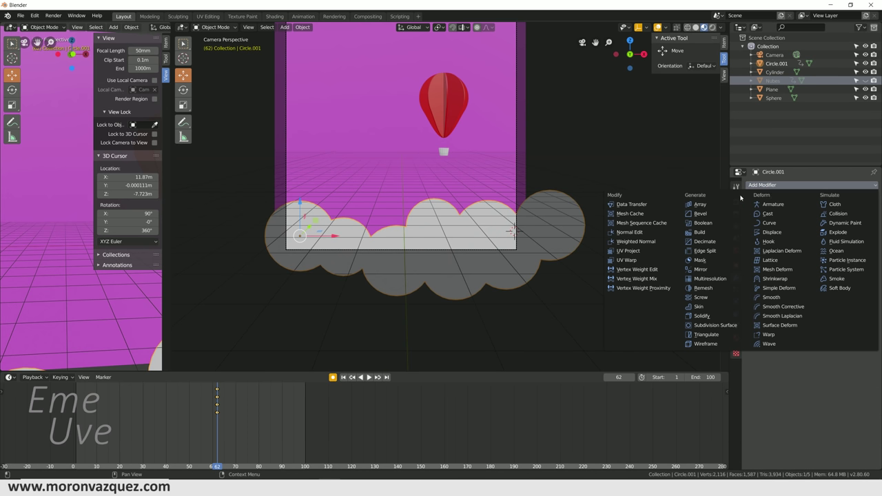
left_click(703, 205)
type("0.9")
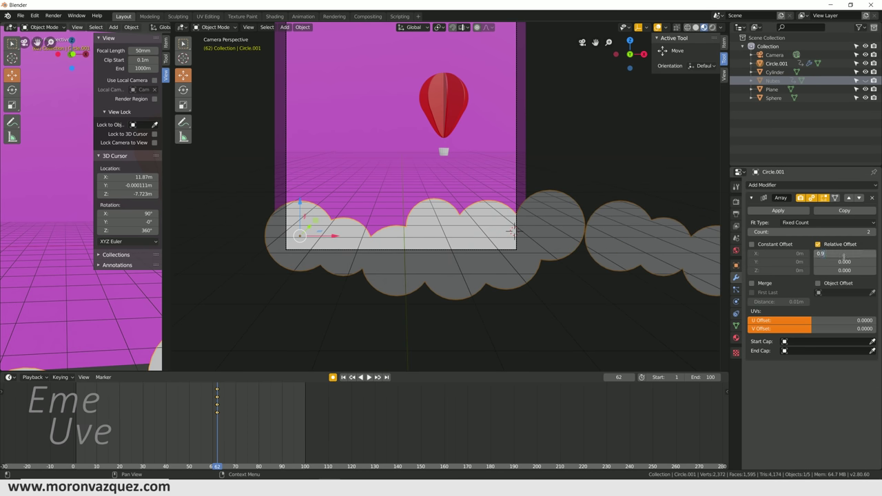
key("Return")
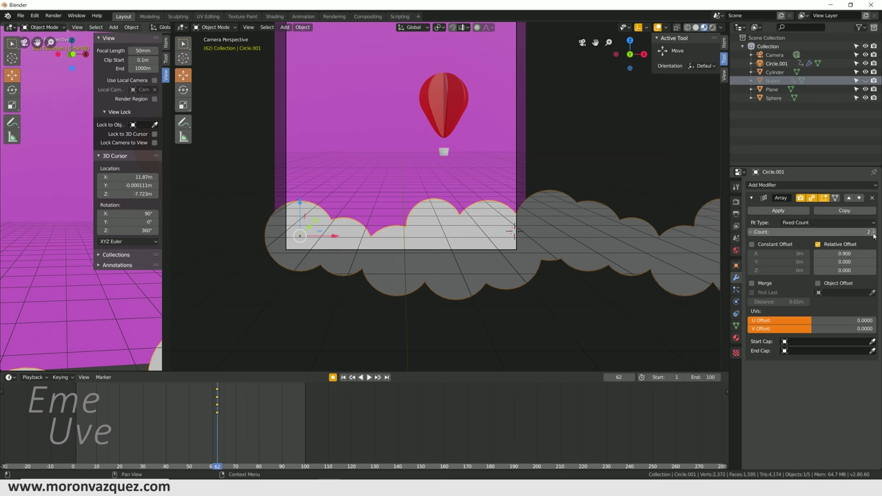
left_click(779, 211)
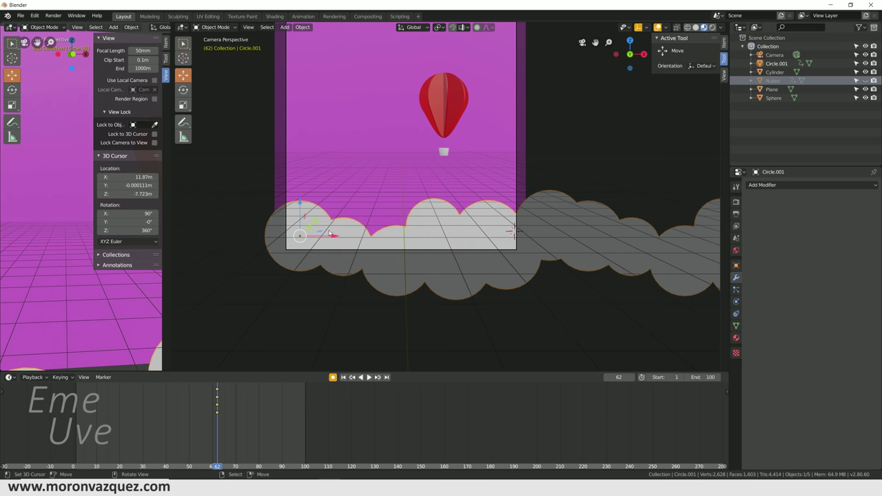
Set the cloud strip's origin to the 3D cursor and shift it 4.82 m along X.
left_click_drag(336, 238, 326, 244)
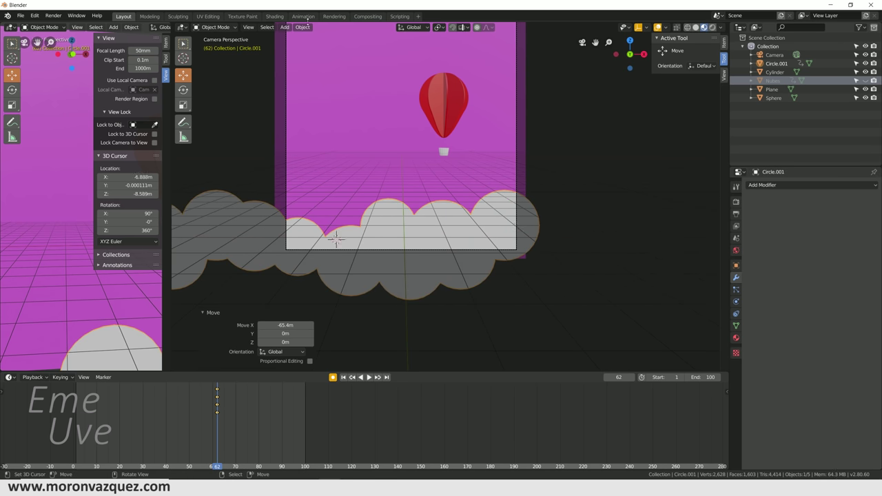
left_click(302, 27)
left_click(398, 64)
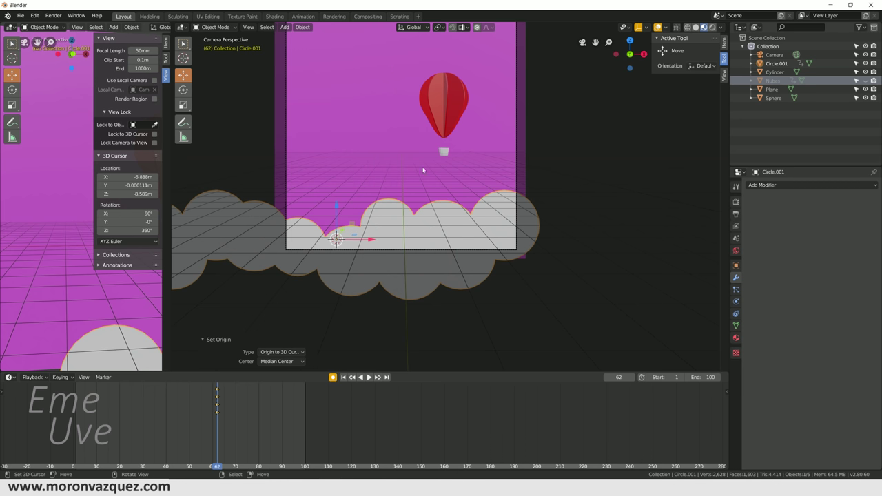
left_click_drag(371, 238, 416, 239)
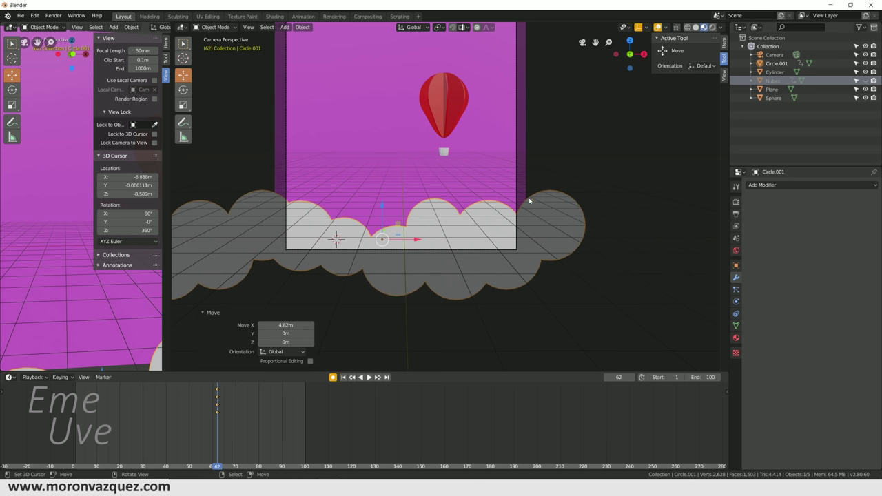
Delete the cloud strip's leftover keyframes in the timeline.
scroll(520, 232, "up", 2)
scroll(520, 232, "up", 1)
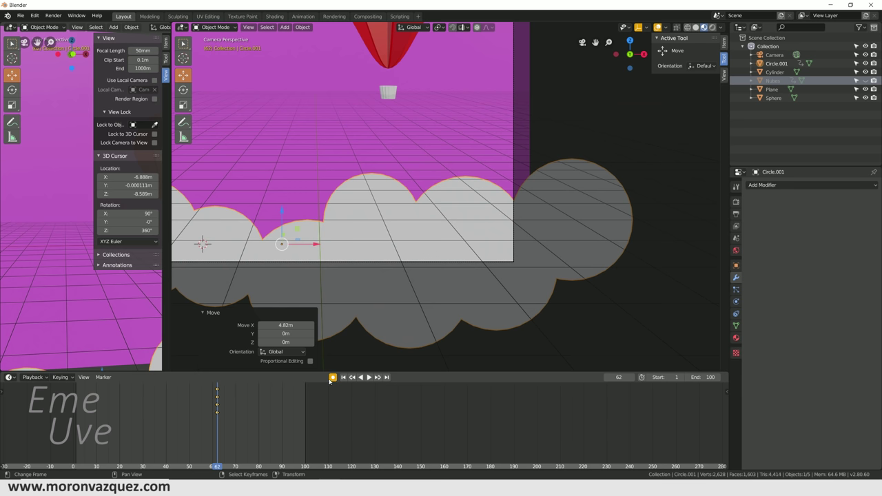
left_click(217, 398)
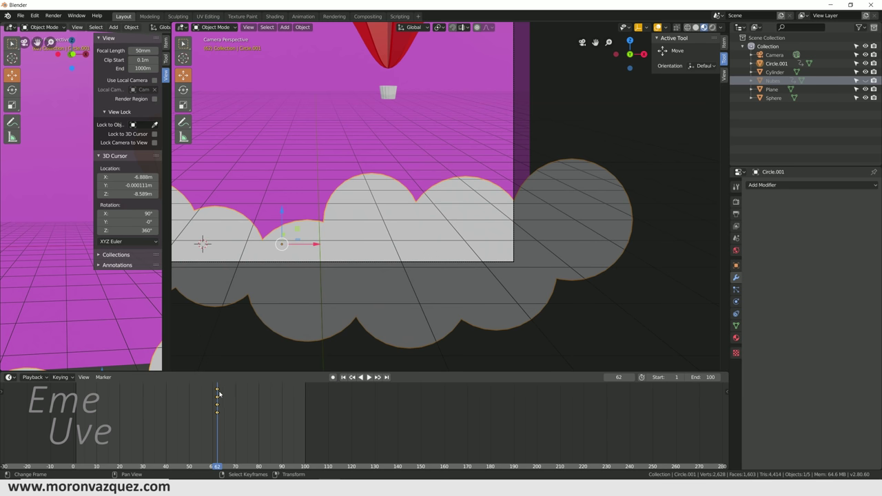
key("x")
left_click(215, 400)
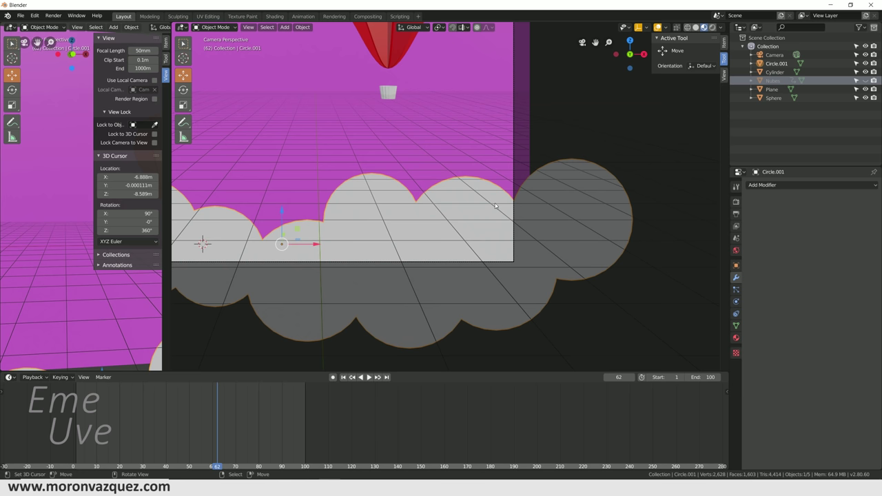
At frame 1, enable Auto Keying and key the cloud strip's starting position.
left_click(76, 408)
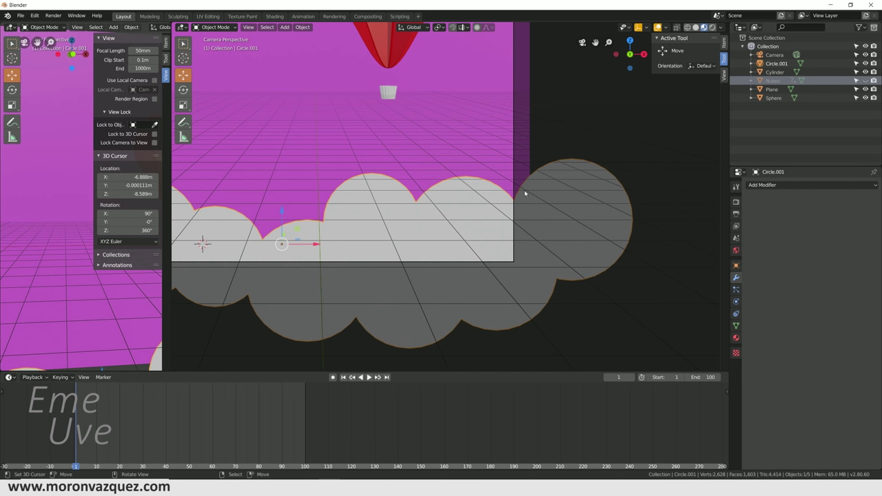
left_click(332, 377)
left_click_drag(315, 245, 316, 239)
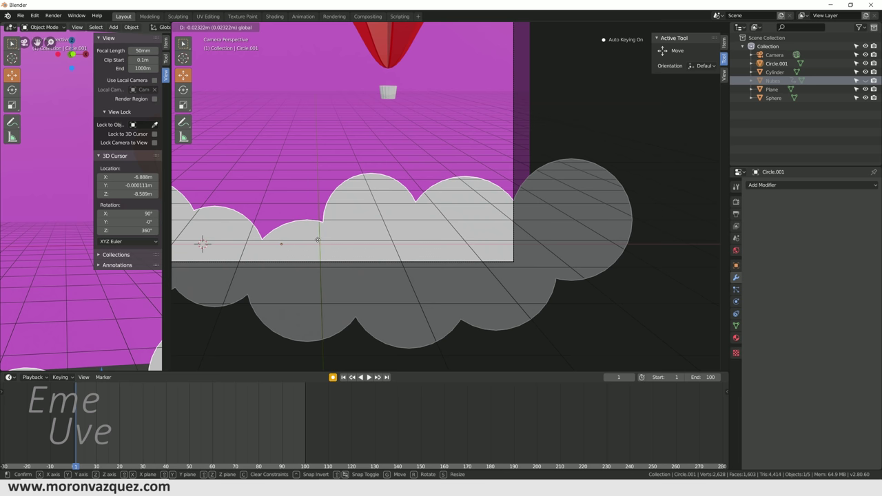
left_click_drag(316, 239, 314, 239)
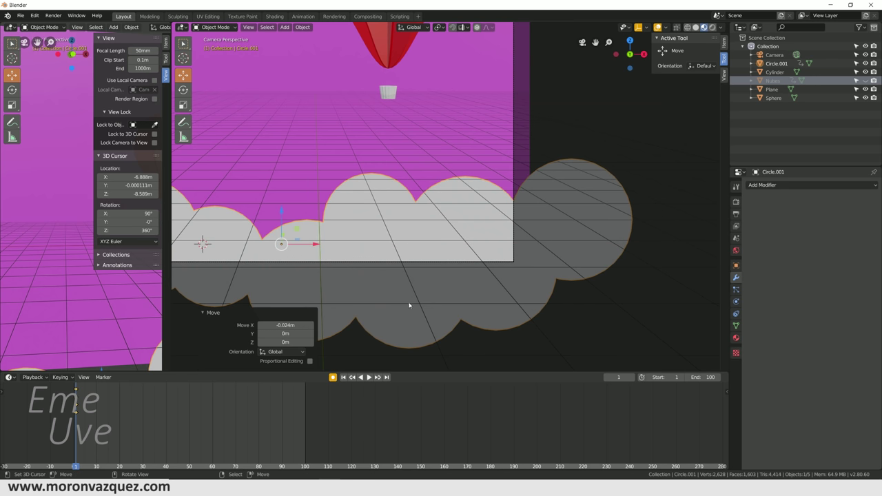
At frame 101, move the cloud strip +30.3 m along X to key its end.
left_click(308, 396)
mouse_move(317, 246)
left_mouse_down()
mouse_move(608, 245)
mouse_move(473, 219)
mouse_move(452, 232)
mouse_move(251, 218)
left_mouse_up()
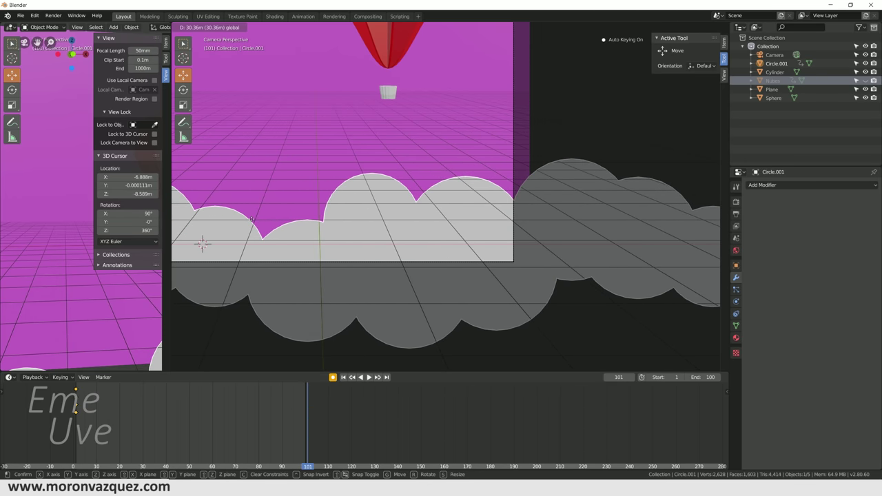
left_click_drag(251, 218, 250, 218)
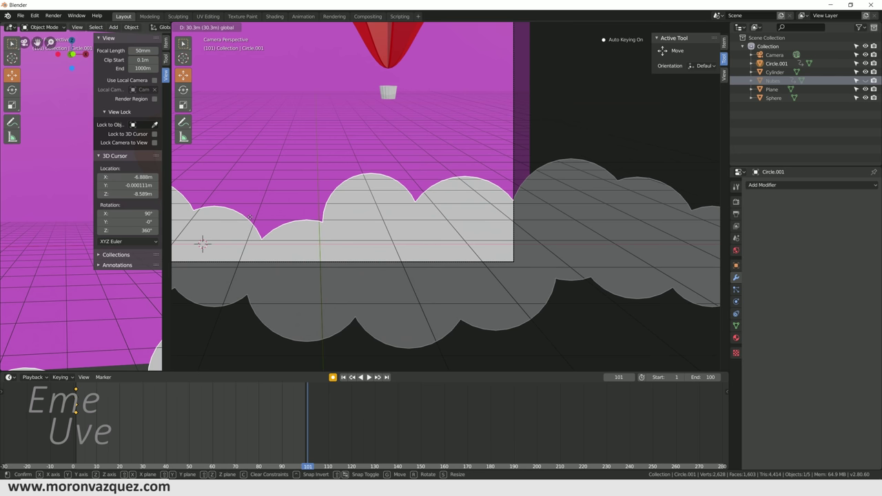
left_click_drag(251, 217, 249, 216)
left_click(249, 216)
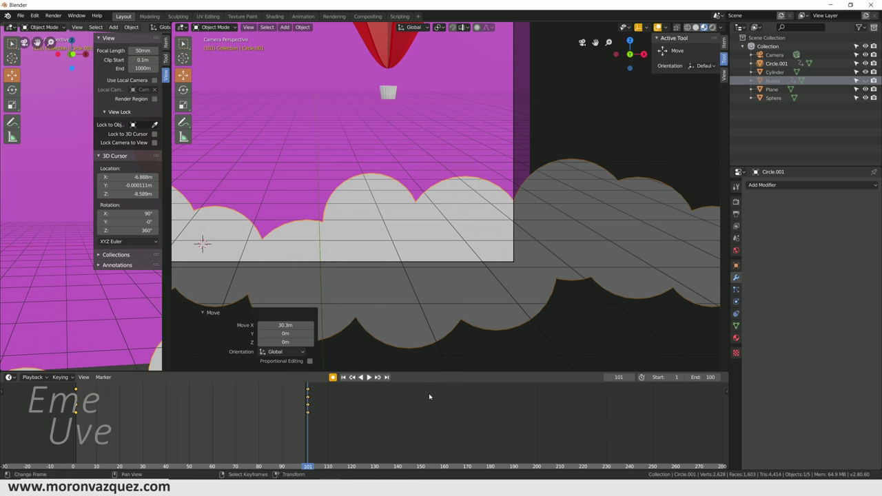
key("Home")
middle_click_drag(368, 298, 401, 306)
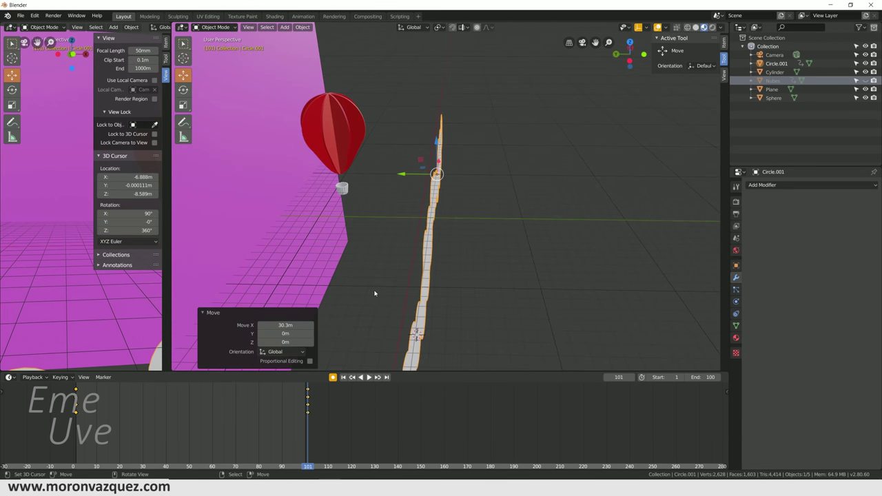
Unhide Nubes, play the cloud-sliding preview while orbiting, then return to frame 1.
left_click(865, 80)
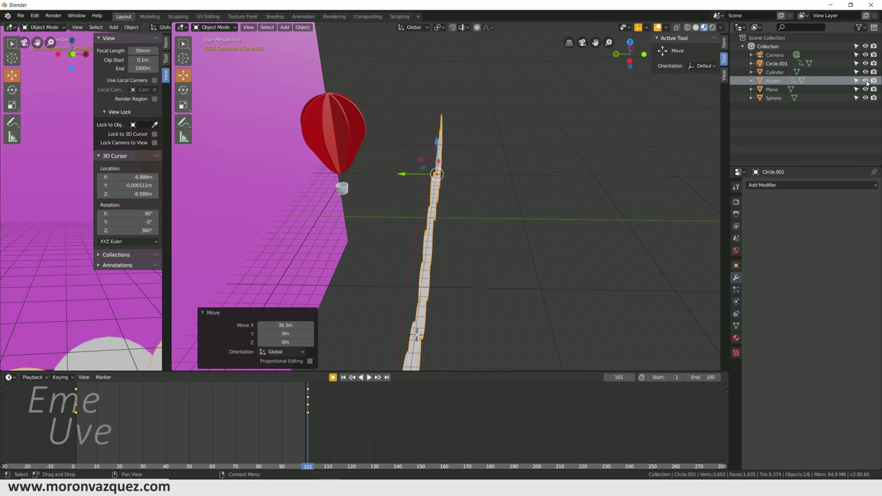
mouse_move(498, 222)
middle_mouse_down()
mouse_move(491, 192)
mouse_move(469, 214)
mouse_move(433, 180)
mouse_move(506, 208)
mouse_move(520, 226)
mouse_move(507, 214)
middle_mouse_up()
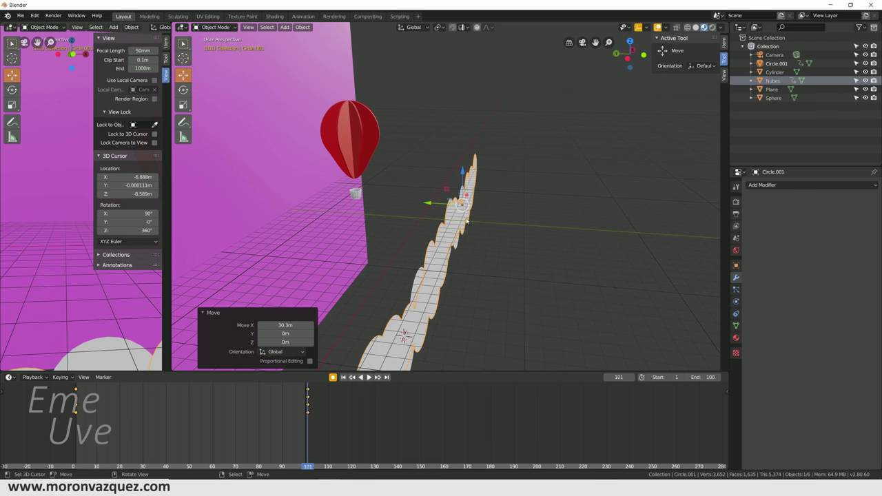
left_click(368, 377)
middle_click_drag(440, 269, 456, 286)
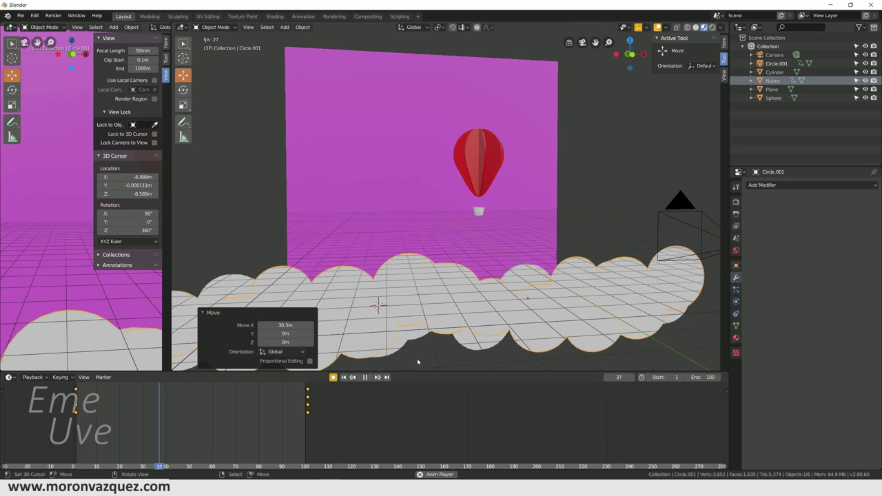
mouse_move(419, 362)
middle_mouse_down()
mouse_move(496, 339)
mouse_move(507, 326)
middle_mouse_up()
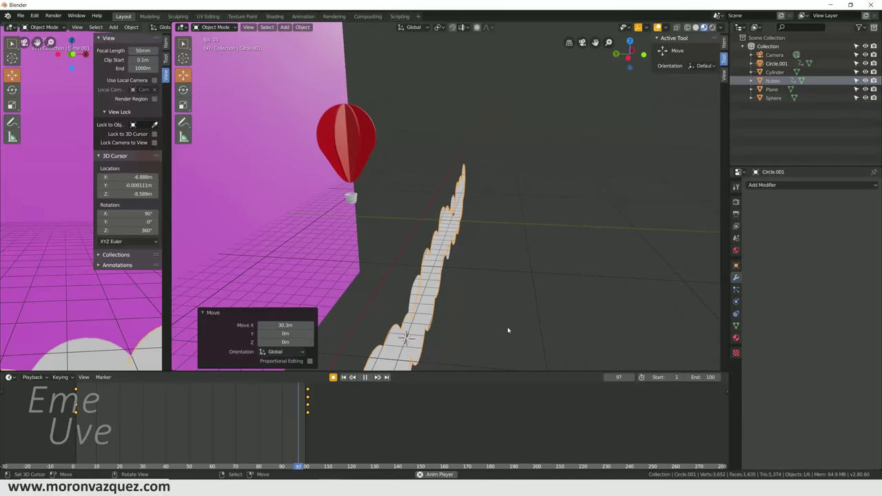
left_click(365, 377)
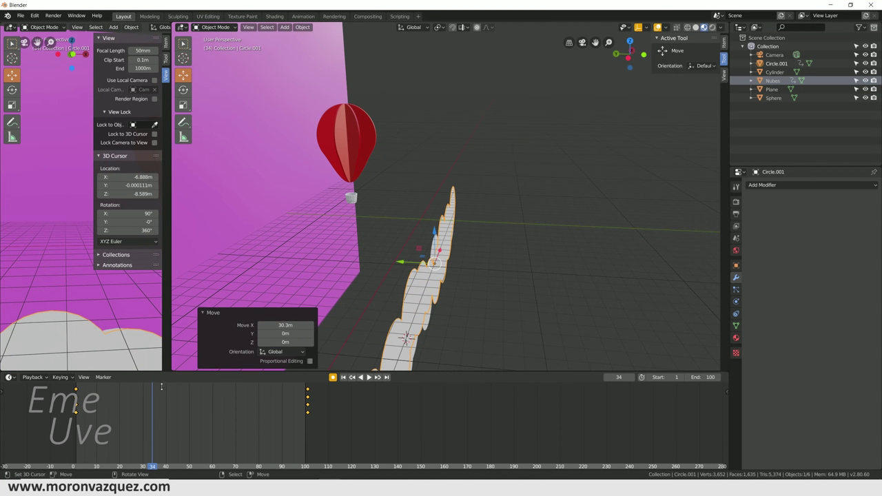
left_click(76, 386)
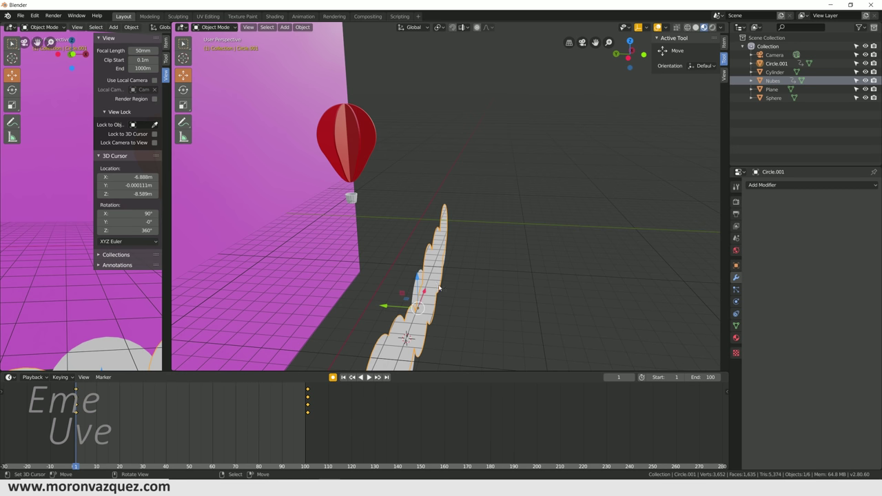
At frame 1, move the cloud strip along Y to 1.9605 m, auto-keying it.
left_click(736, 266)
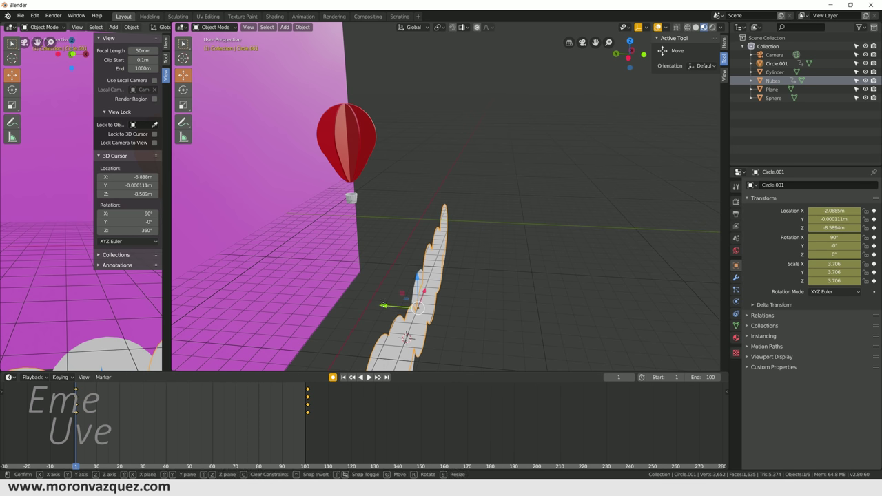
left_click_drag(383, 304, 396, 311)
middle_click_drag(396, 311, 411, 314)
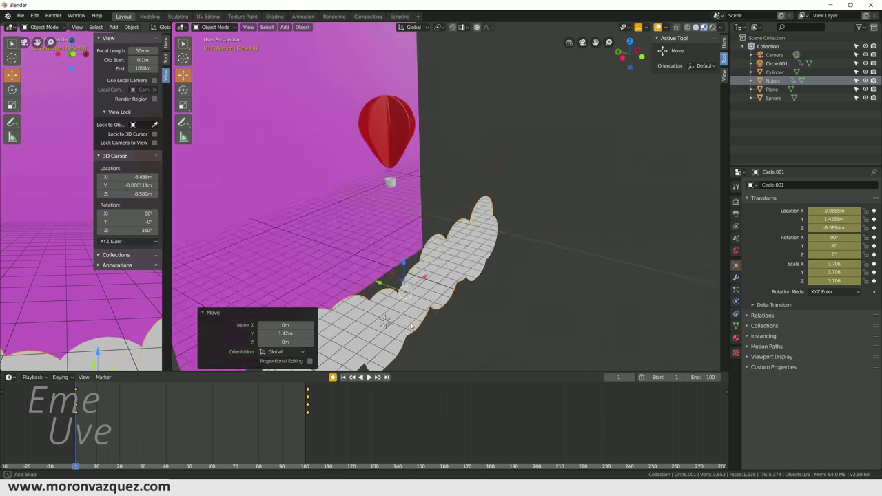
mouse_move(411, 315)
middle_mouse_down()
mouse_move(590, 304)
mouse_move(369, 305)
middle_mouse_up()
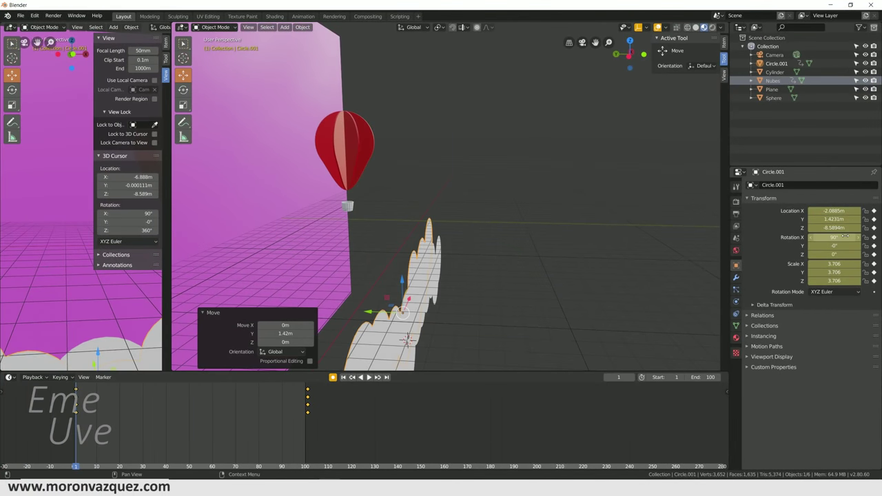
left_click_drag(370, 313, 359, 314)
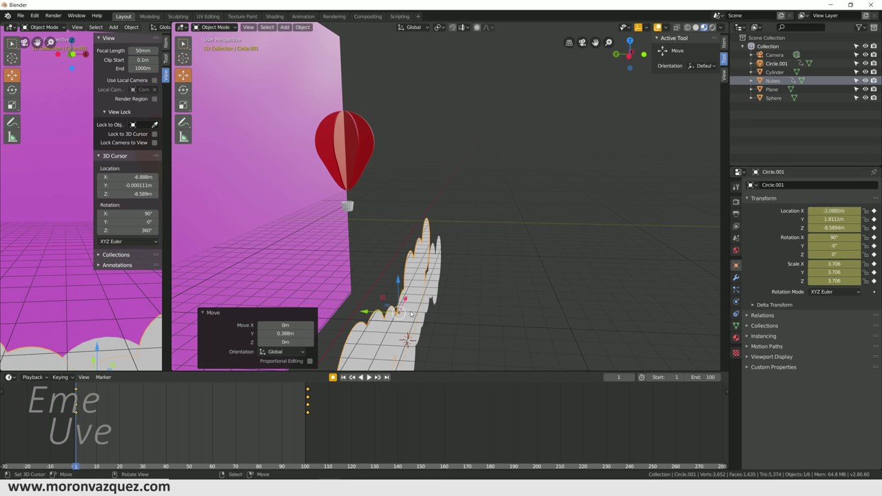
mouse_move(361, 314)
left_mouse_down()
mouse_move(368, 314)
mouse_move(360, 315)
left_mouse_up()
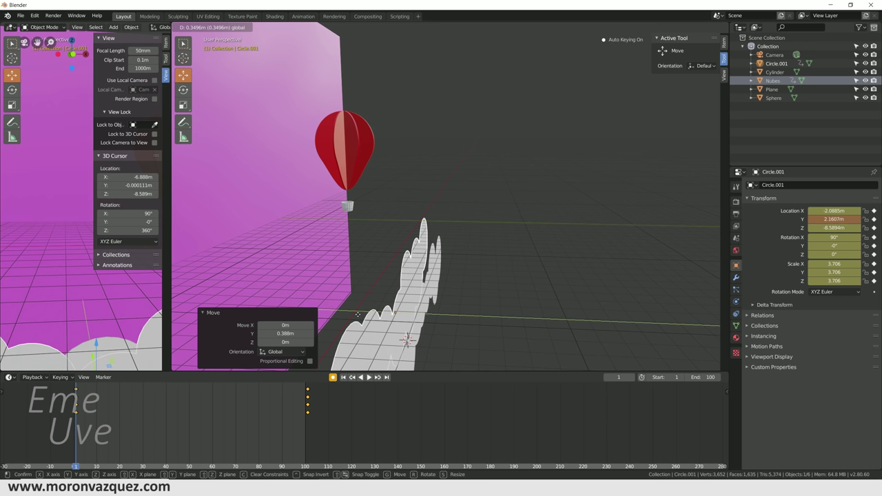
left_click_drag(360, 315, 367, 315)
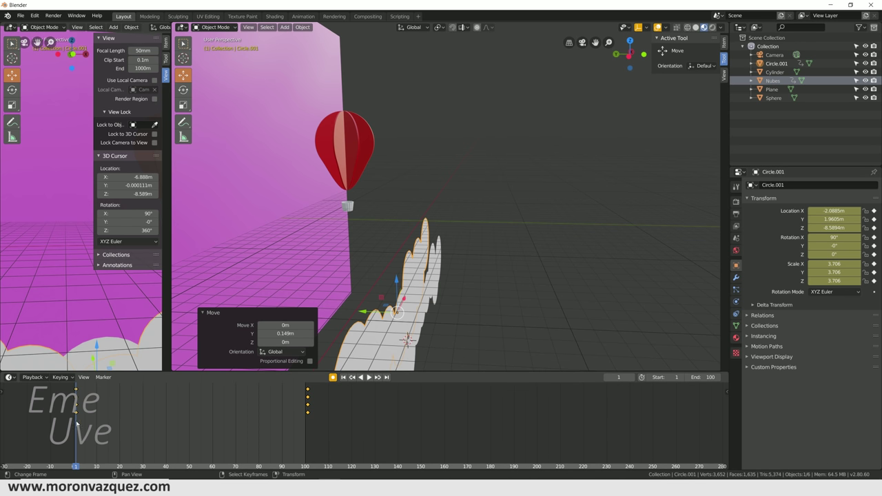
Play the animation and stop it at frame 101.
key("space")
left_click_drag(138, 412, 307, 449)
key("space")
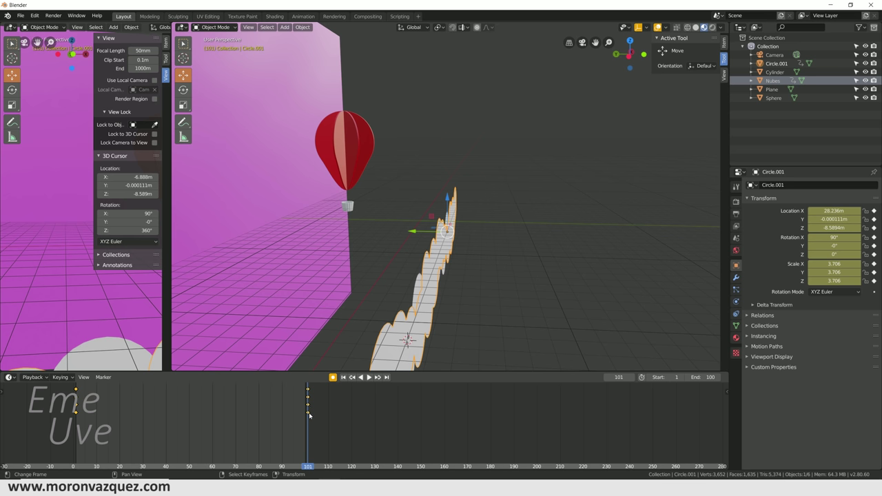
Key the cloud's Location Y at 1.96046 m on frame 101.
left_click(873, 219)
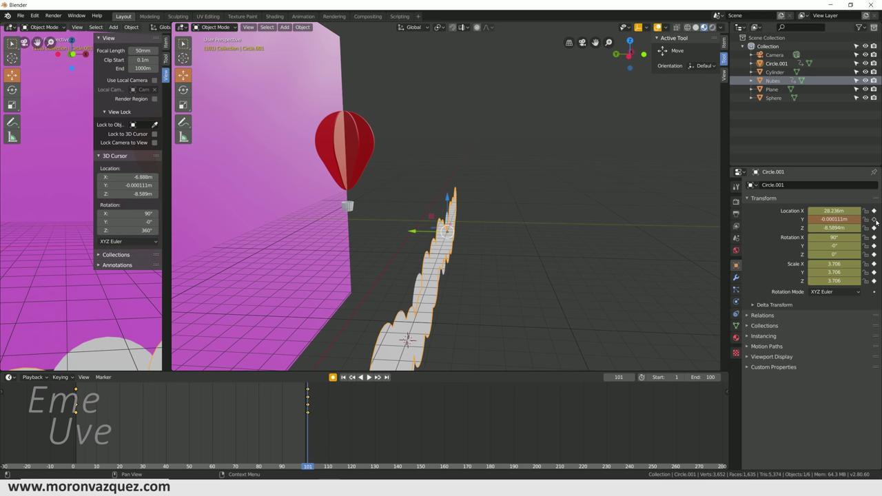
left_click(844, 219)
type("1.9605m")
key("Return")
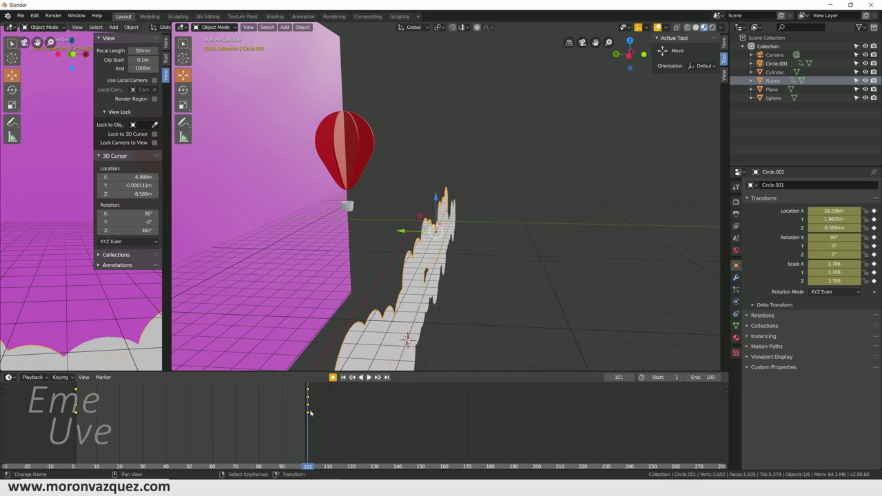
Scrub and play the timeline to confirm the cloud slides straight along X.
mouse_move(275, 420)
left_mouse_down()
mouse_move(142, 418)
mouse_move(173, 413)
left_mouse_up()
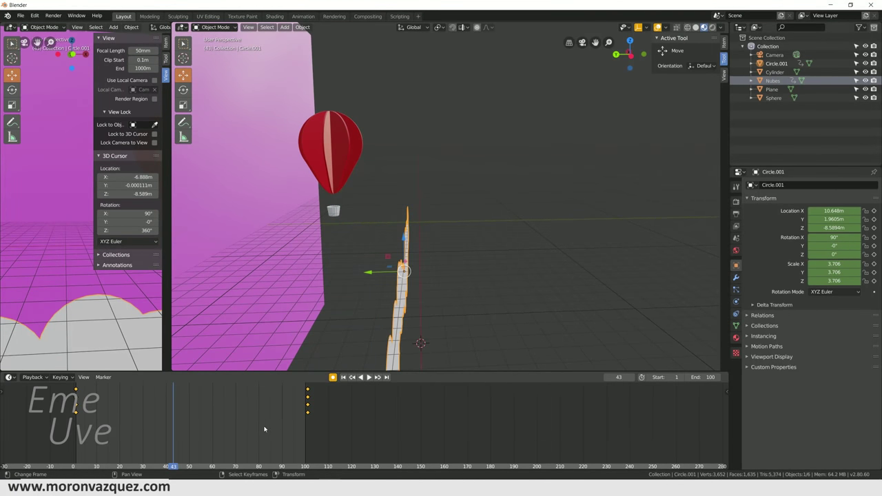
left_click_drag(264, 427, 185, 417)
key("space")
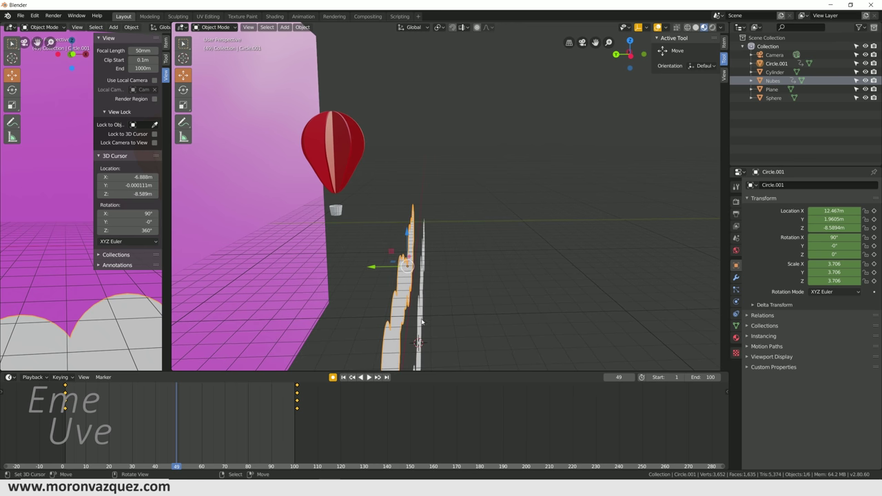
left_click_drag(252, 465, 64, 451)
key("Escape")
mouse_move(482, 275)
middle_mouse_down()
mouse_move(502, 270)
mouse_move(480, 256)
middle_mouse_up()
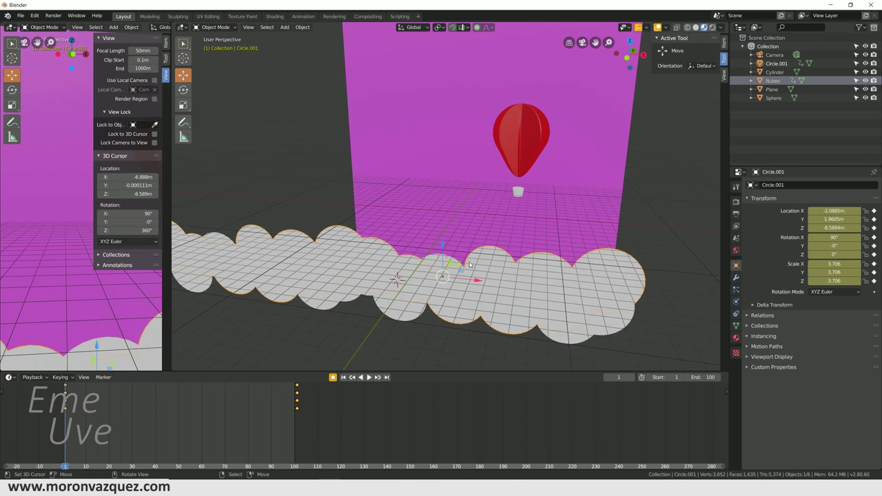
left_click(20, 15)
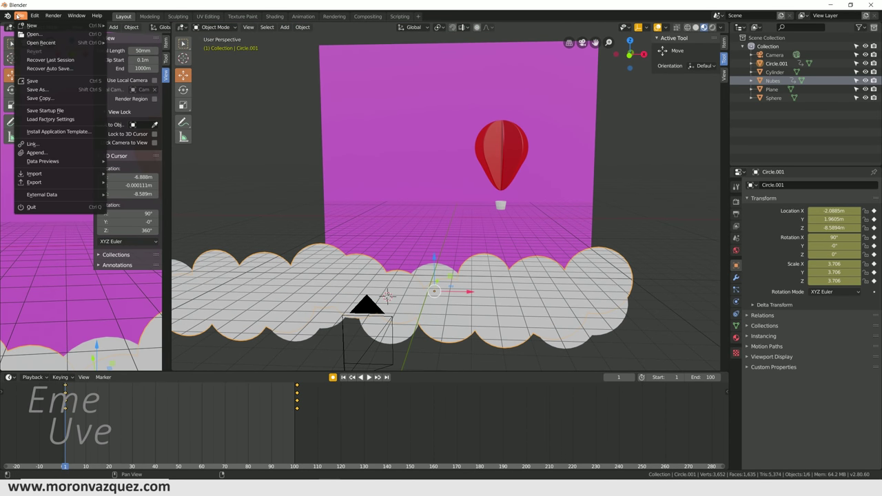
Save the project as Globo tut.blend in E:\3D.
left_click(36, 91)
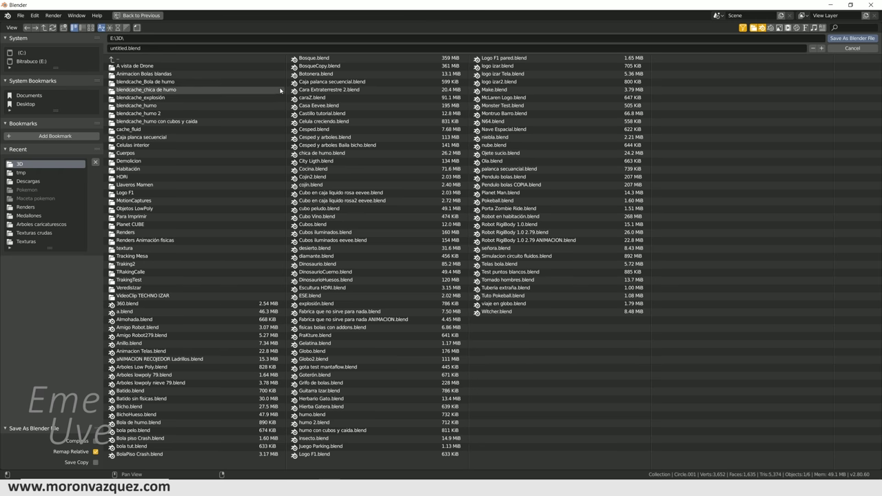
key("Return")
middle_click_drag(465, 215, 472, 218)
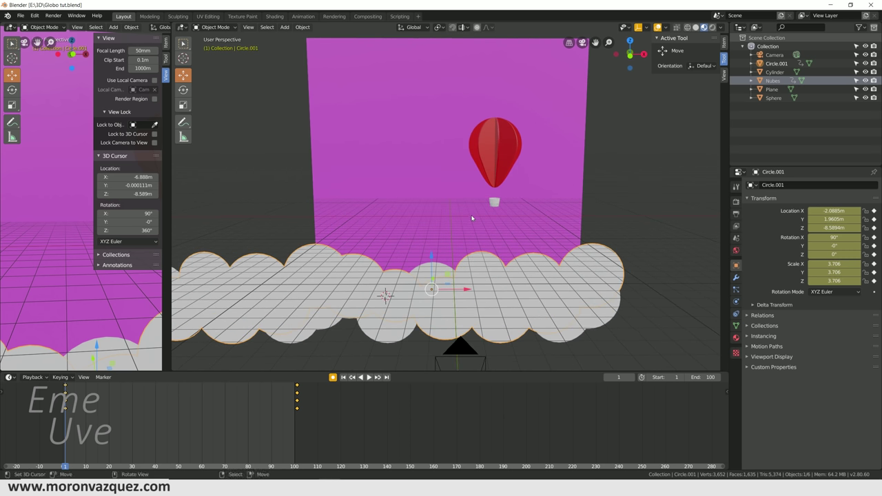
Preview the animation through the camera in Rendered shading, stopping at frame 45.
key("KP_0")
scroll(438, 175, "up", 3)
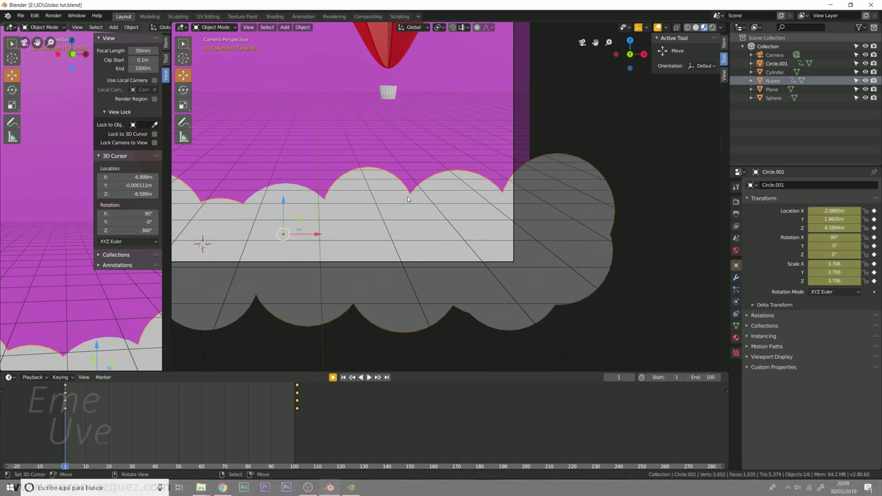
key("Home")
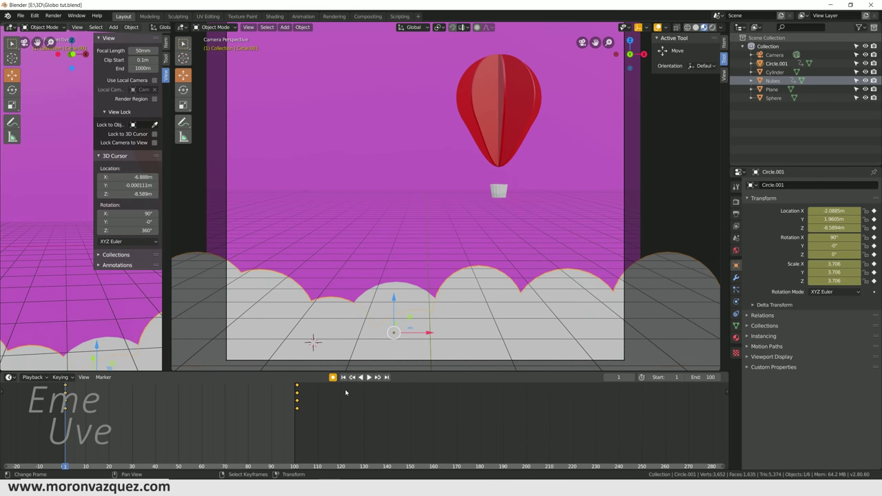
left_click(369, 377)
left_click(712, 27)
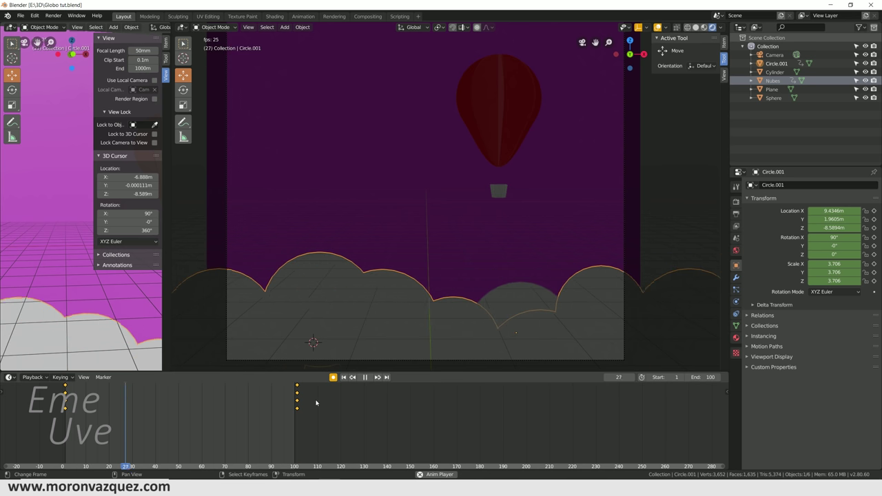
left_click(363, 378)
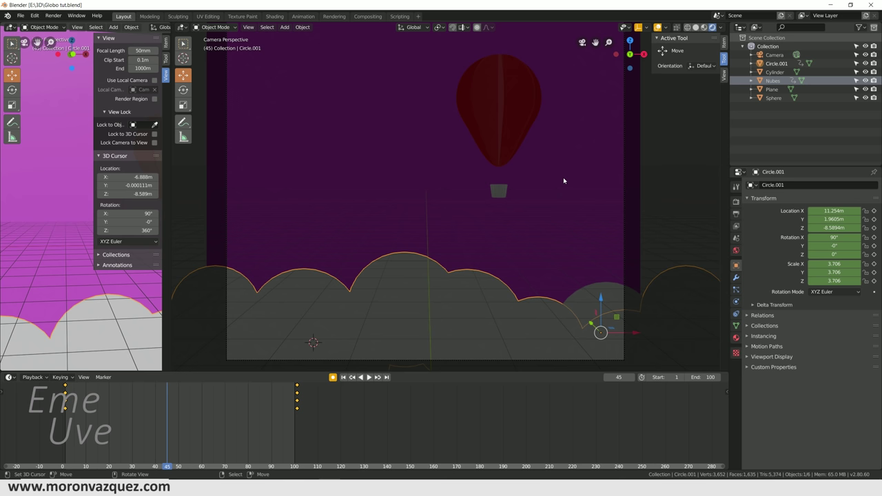
middle_click_drag(552, 192, 485, 243)
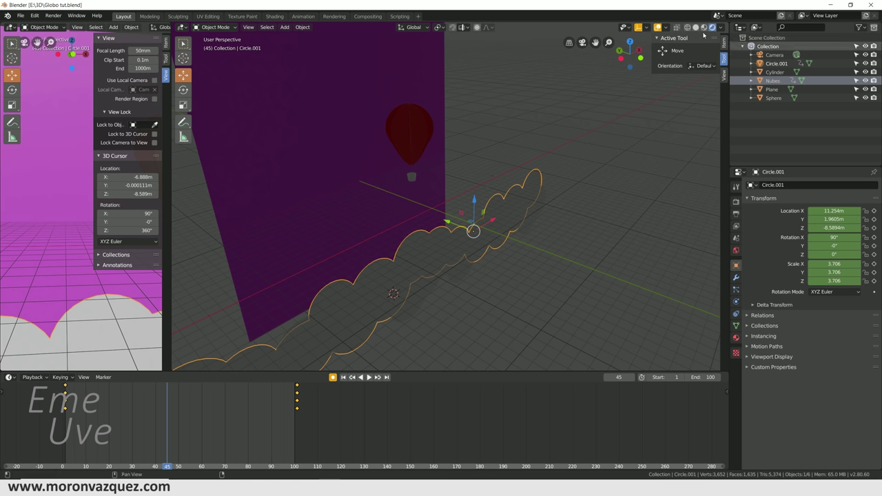
Set the render engine to Cycles with GPU Compute as the device.
left_click(736, 201)
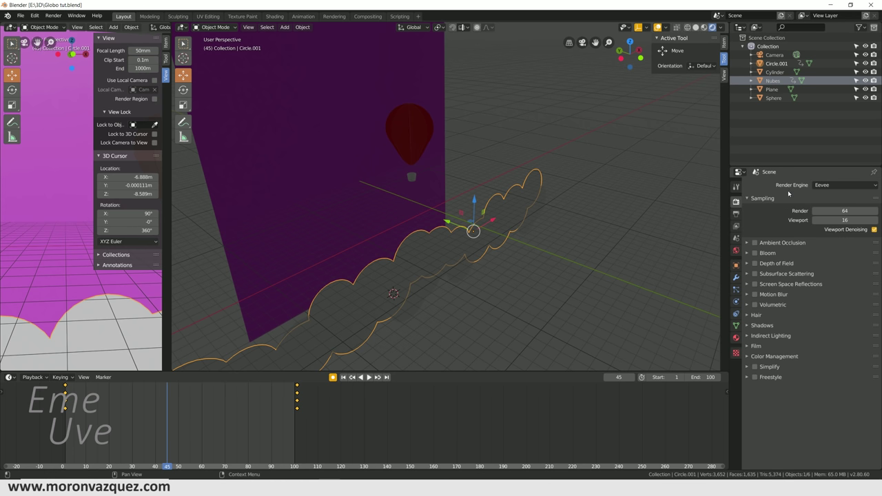
left_click(837, 185)
left_click(836, 213)
left_click(848, 207)
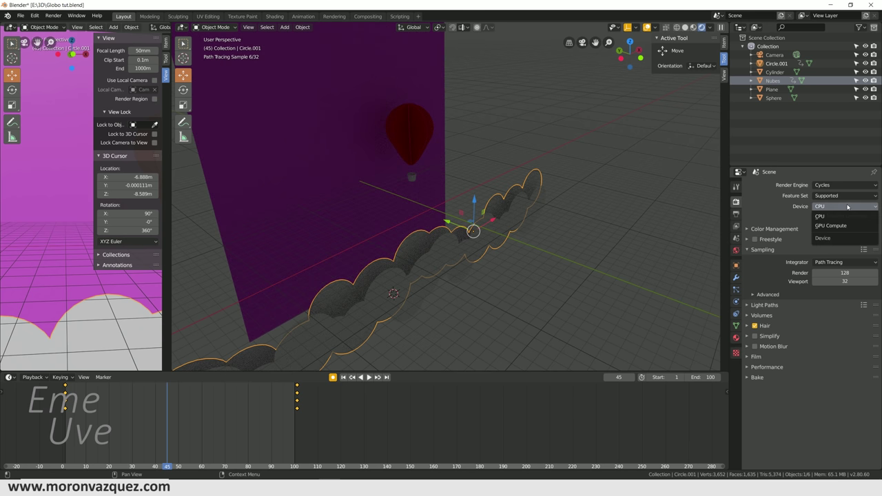
left_click(822, 226)
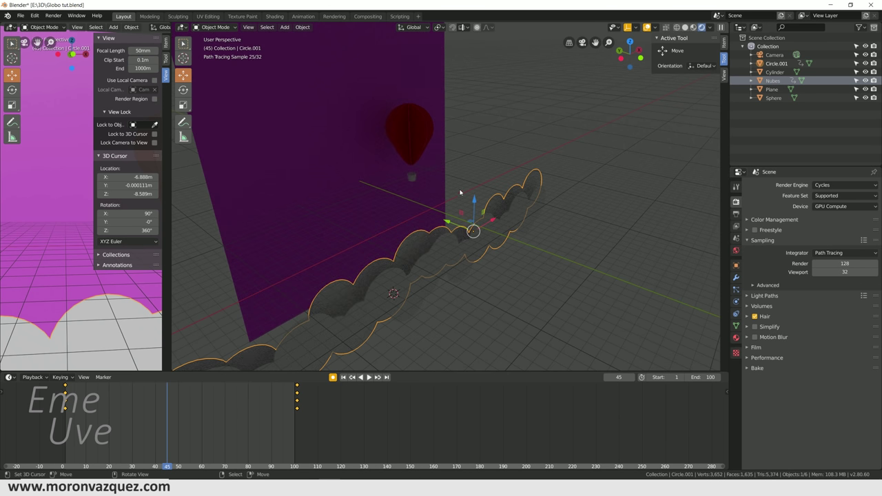
mouse_move(511, 175)
middle_mouse_down()
mouse_move(541, 178)
mouse_move(523, 196)
middle_mouse_up()
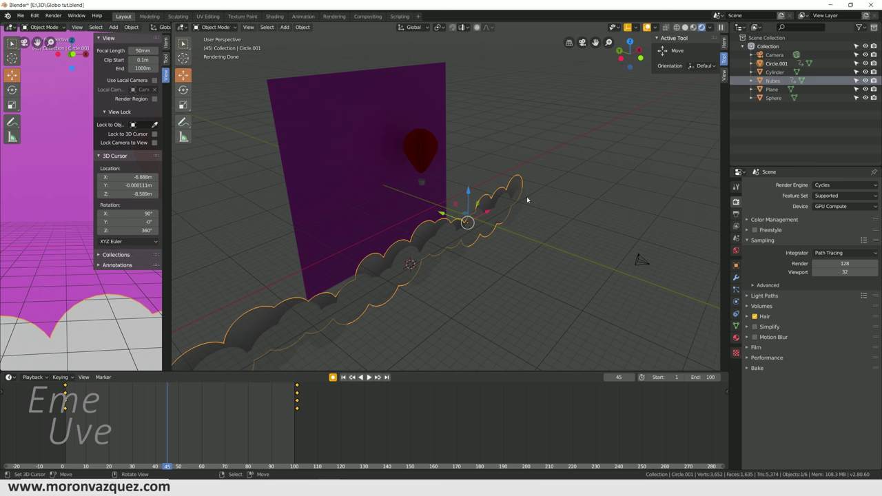
mouse_move(571, 233)
middle_mouse_down()
mouse_move(542, 206)
mouse_move(539, 215)
mouse_move(572, 229)
mouse_move(629, 195)
mouse_move(523, 226)
middle_mouse_up()
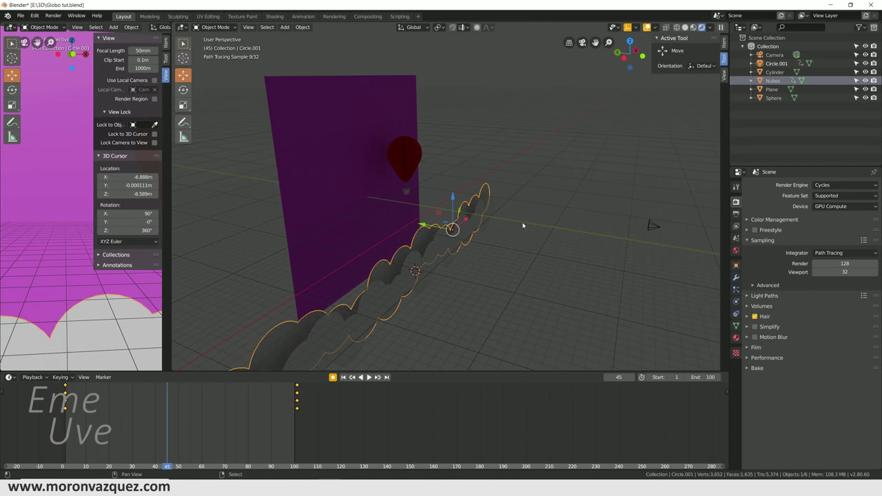
key("shift+a")
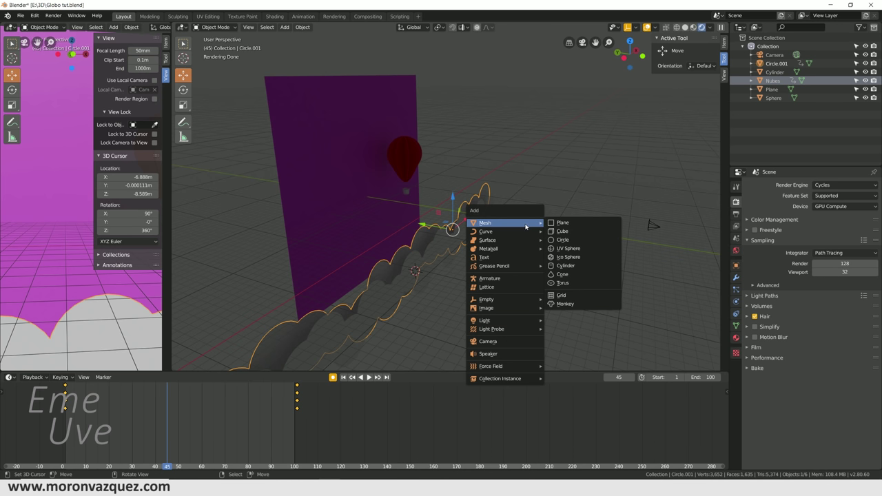
Add a plane 16.5 m along negative Y, scaled about 2.9x and rotated 90° around X.
mouse_move(486, 222)
left_click(558, 224)
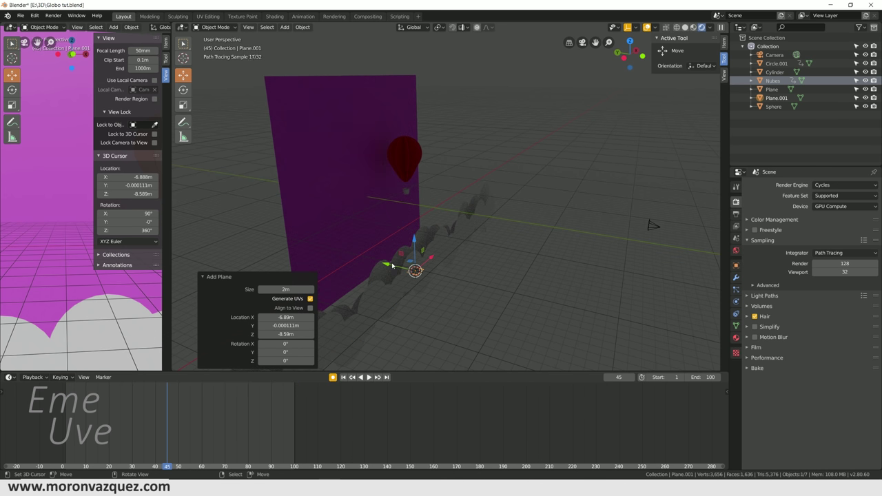
left_click_drag(392, 265, 558, 285)
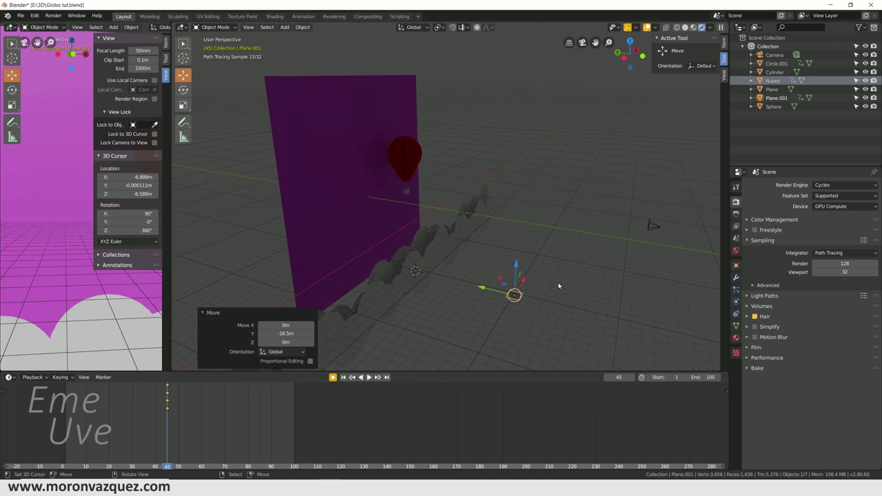
key("s")
left_click(645, 274)
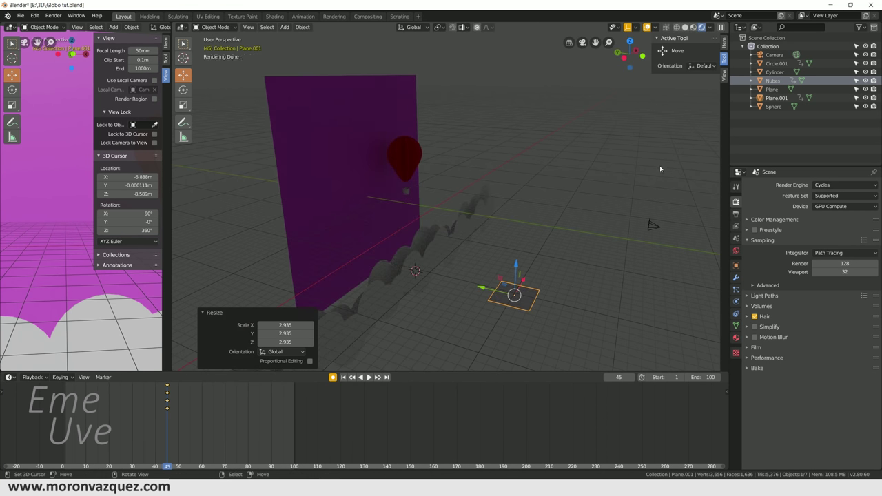
type("rx90")
key("Return")
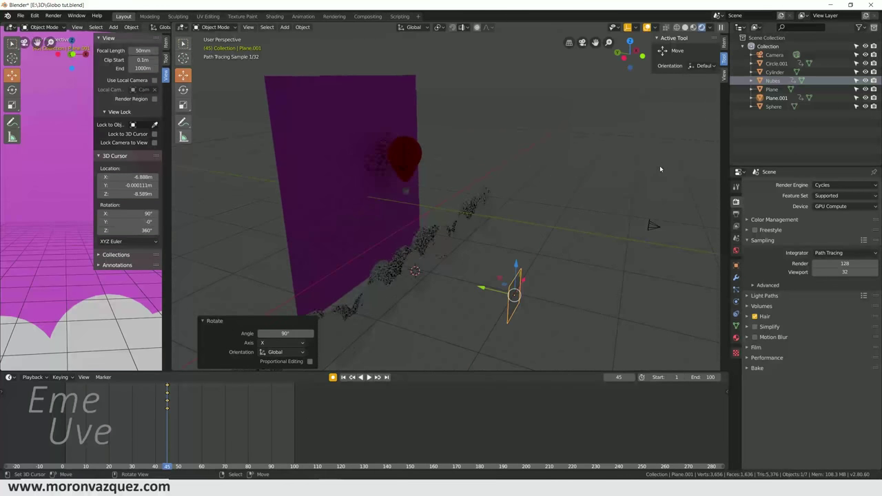
Place the plane 15.3 m along X and scale it to 1.43.
middle_click_drag(523, 282, 551, 255)
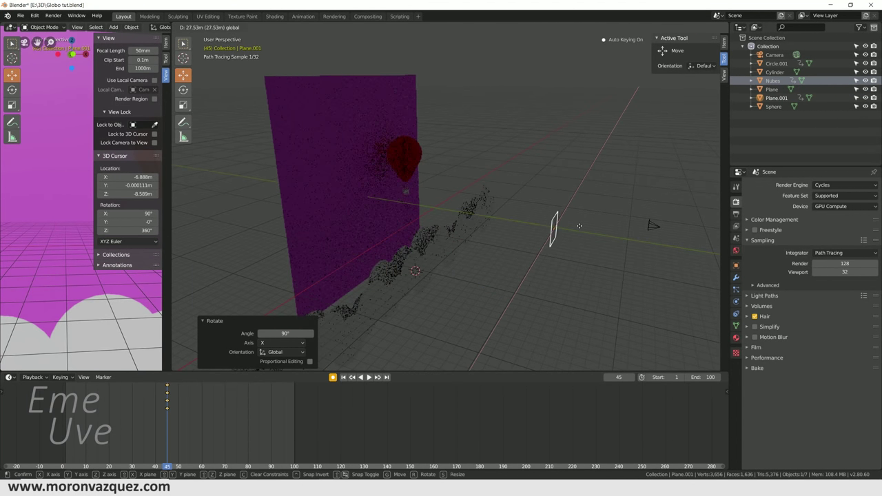
left_click_drag(551, 252, 531, 255)
mouse_move(531, 255)
middle_mouse_down()
mouse_move(574, 225)
mouse_move(618, 269)
mouse_move(507, 258)
middle_mouse_up()
key("s")
left_click(634, 282)
Move Plane.001 −21.4 m along Y and raise it 6.11 m.
left_click_drag(507, 245, 637, 289)
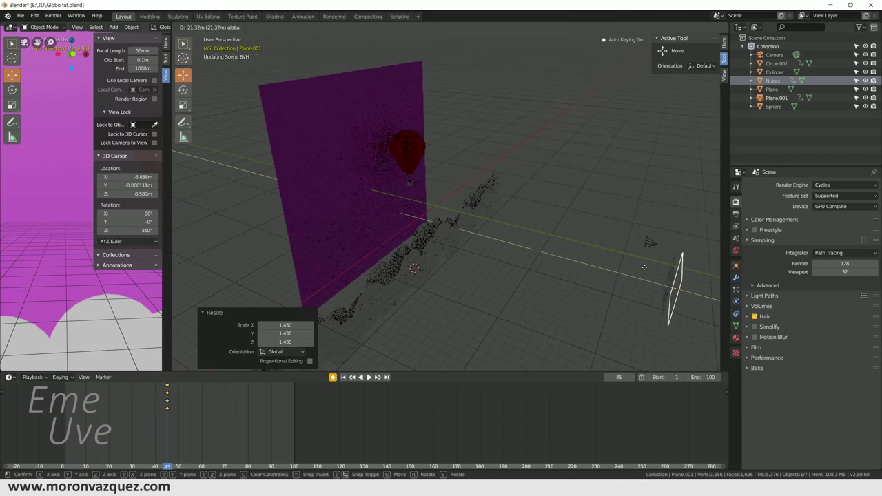
mouse_move(638, 289)
middle_mouse_down()
mouse_move(620, 286)
mouse_move(653, 271)
mouse_move(528, 217)
middle_mouse_up()
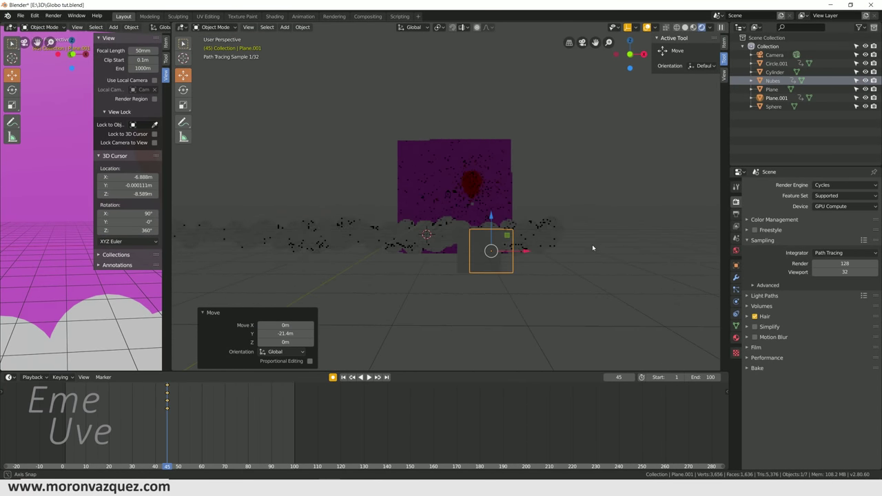
key("g")
key("z")
left_click(529, 185)
mouse_move(529, 184)
middle_mouse_down()
mouse_move(592, 237)
mouse_move(647, 250)
middle_mouse_up()
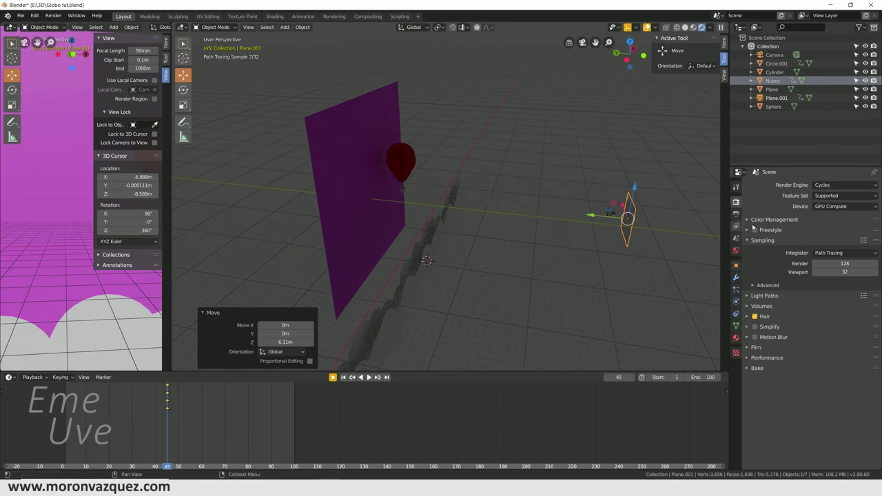
left_click(735, 339)
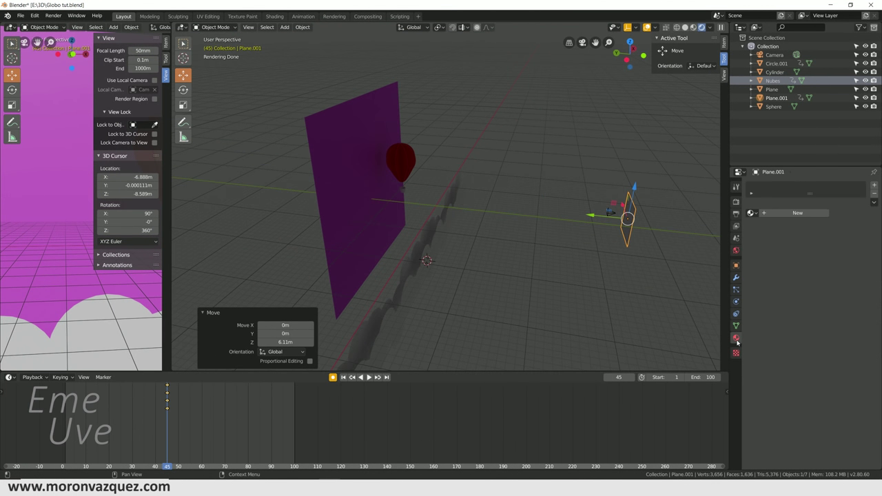
Give Plane.001 a new Material.005 Emission shader at strength 20.5.
left_click(786, 215)
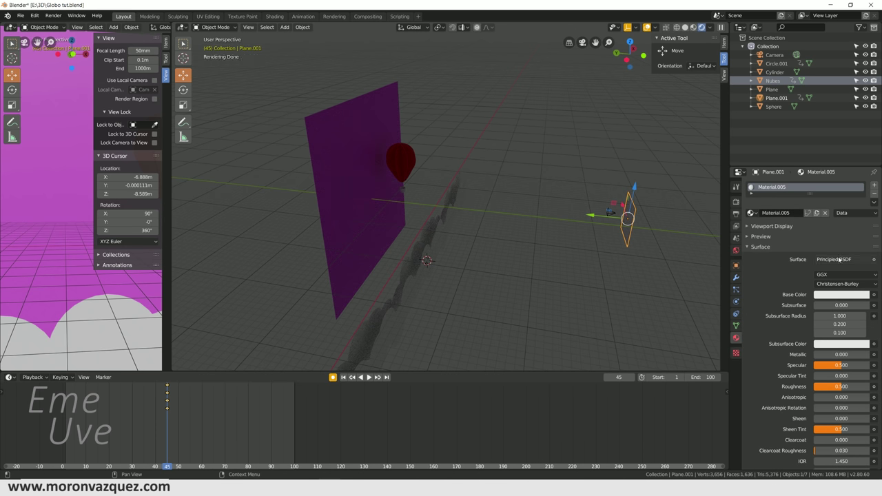
left_click(834, 259)
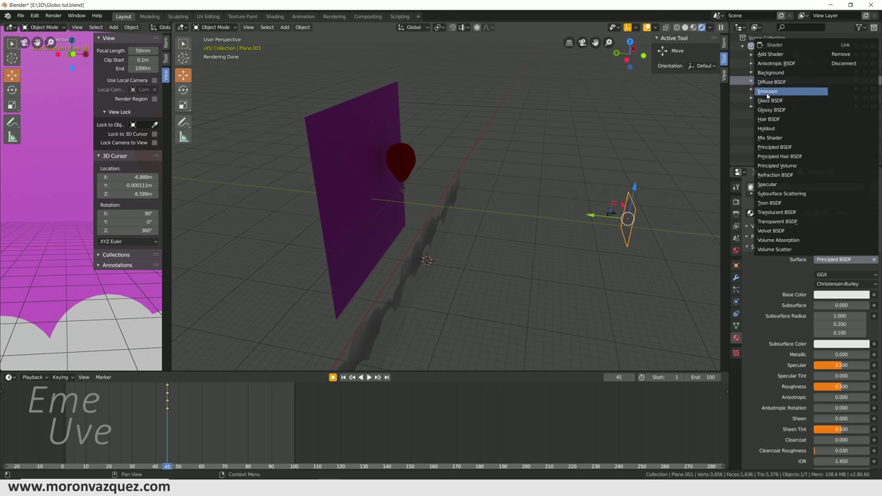
left_click(768, 91)
middle_click_drag(442, 254, 464, 242)
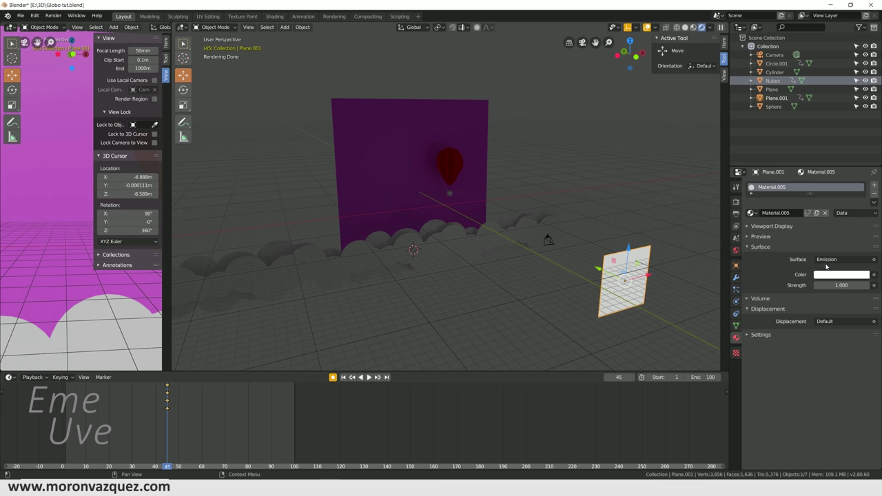
left_click(826, 285)
type("12.8")
key("Return")
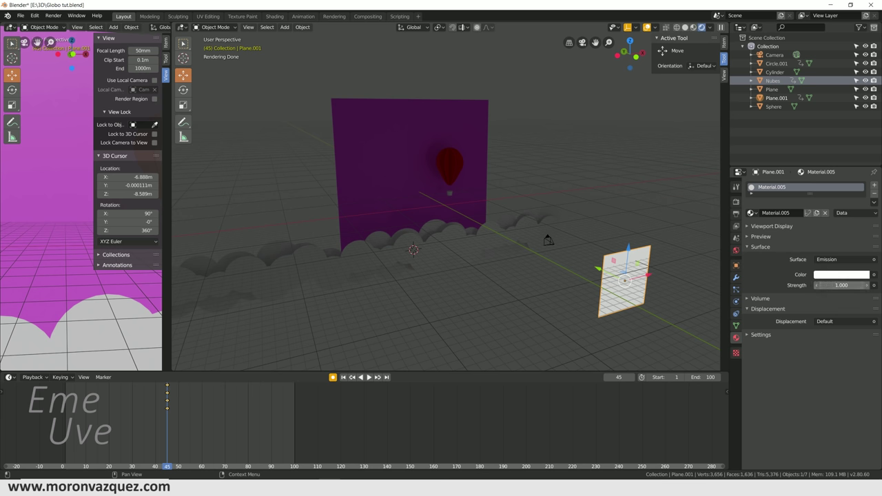
left_click(840, 286)
type("20.5")
key("Return")
key("KP_0")
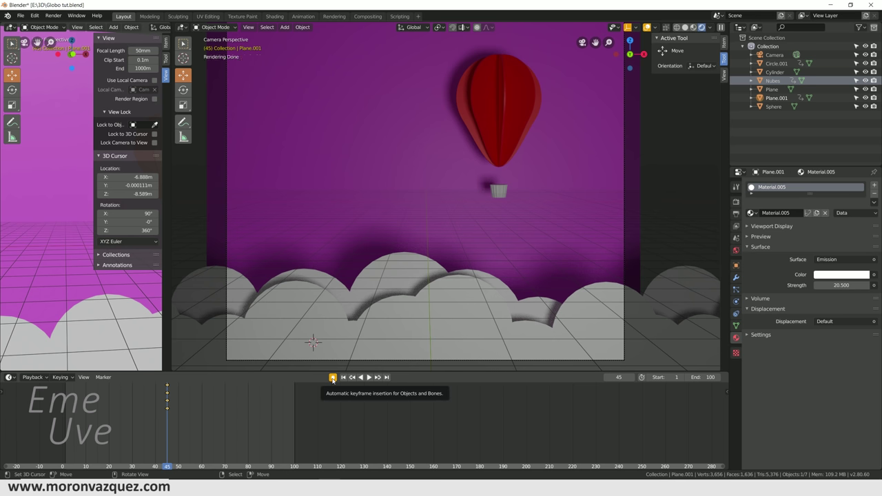
Disable Auto Keying, return to the first frame and play the cloud animation.
left_click(332, 377)
key("x")
left_click(167, 396)
key("space")
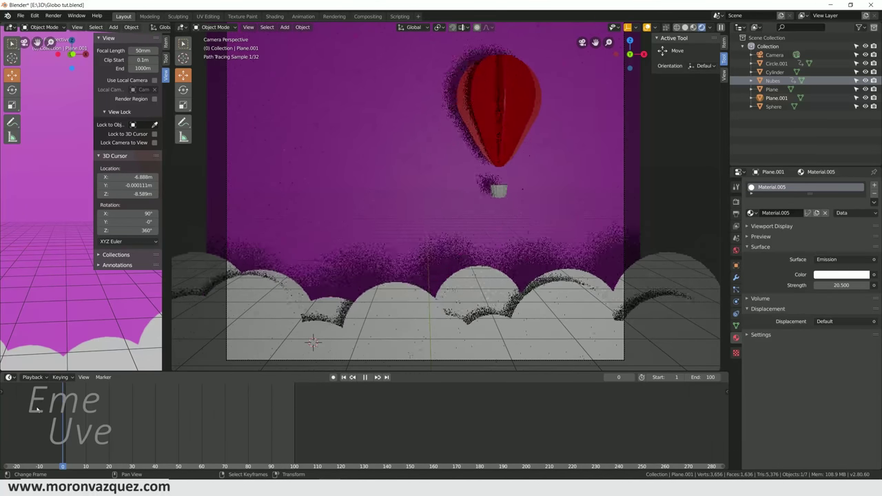
key("space")
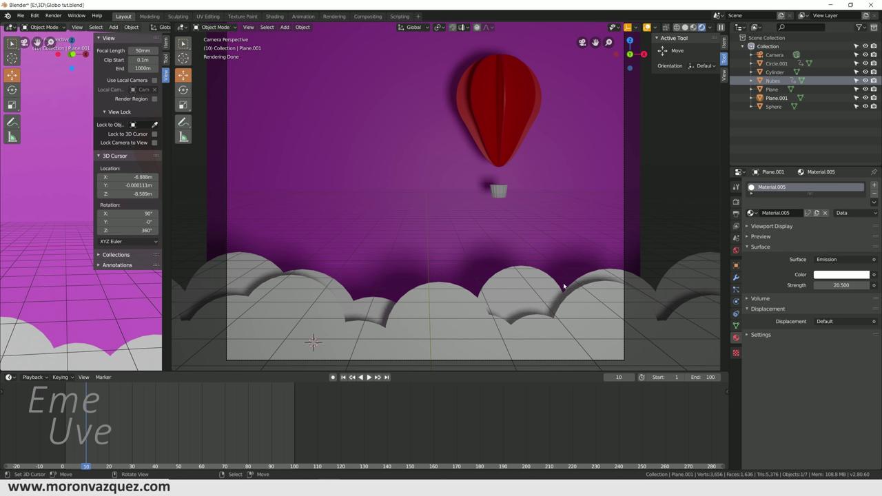
middle_click_drag(636, 252, 622, 246)
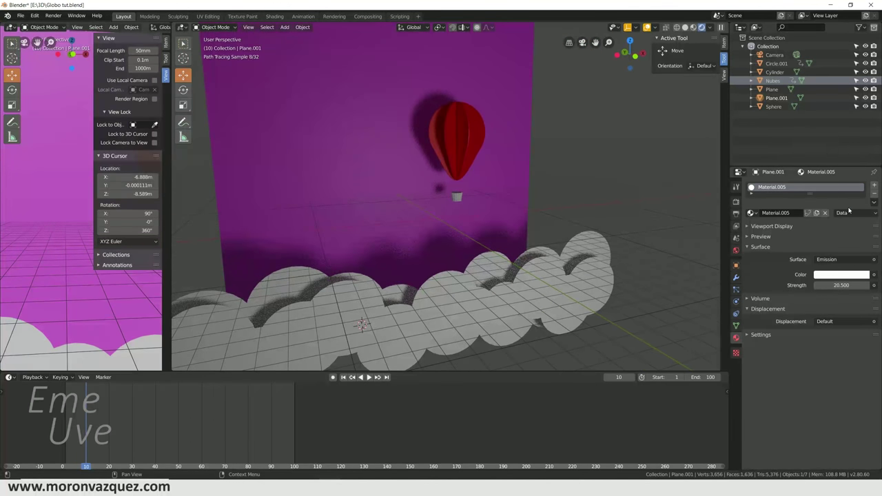
Move the purple backdrop plane −10.2 m along Y.
left_click(694, 28)
mouse_move(577, 181)
middle_mouse_down()
mouse_move(620, 181)
mouse_move(512, 202)
middle_mouse_up()
left_click(366, 153)
left_click(368, 201, "shift")
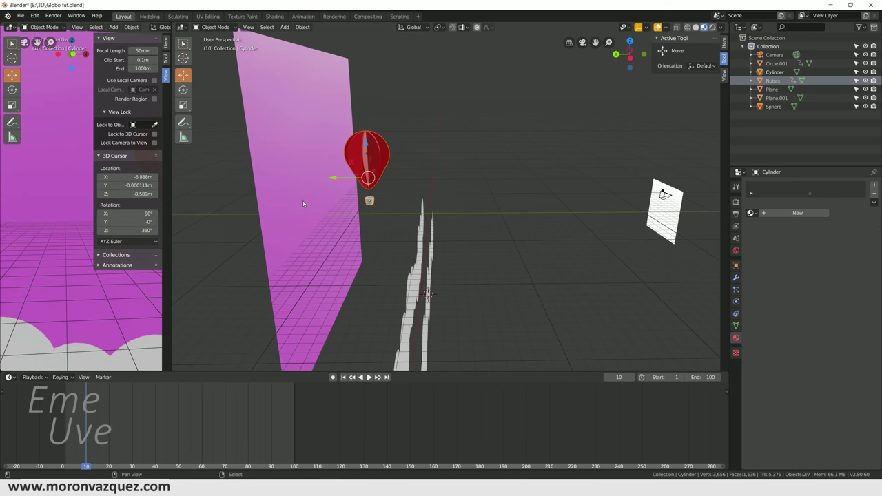
left_click(303, 204)
key("g")
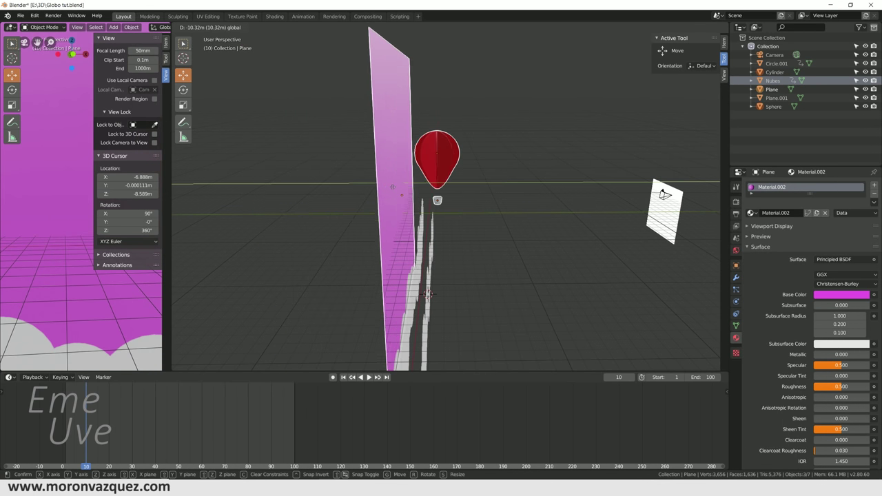
left_click(390, 184)
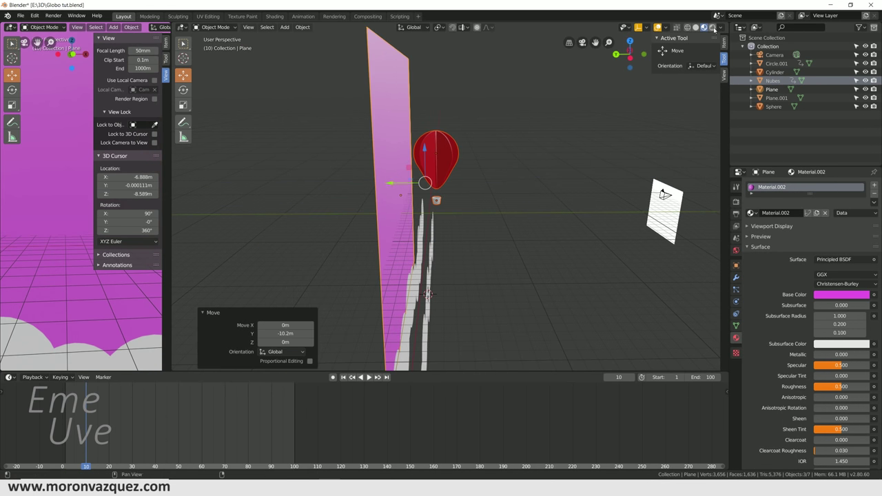
Check the rendered camera view and add a new material to the basket.
left_click(703, 27)
middle_click_drag(582, 180, 563, 172)
key("KP_0")
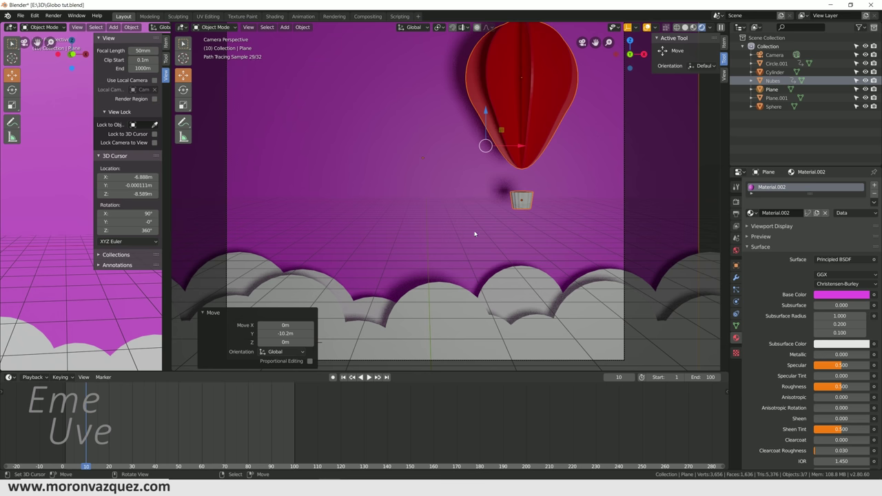
scroll(472, 235, "down", 1)
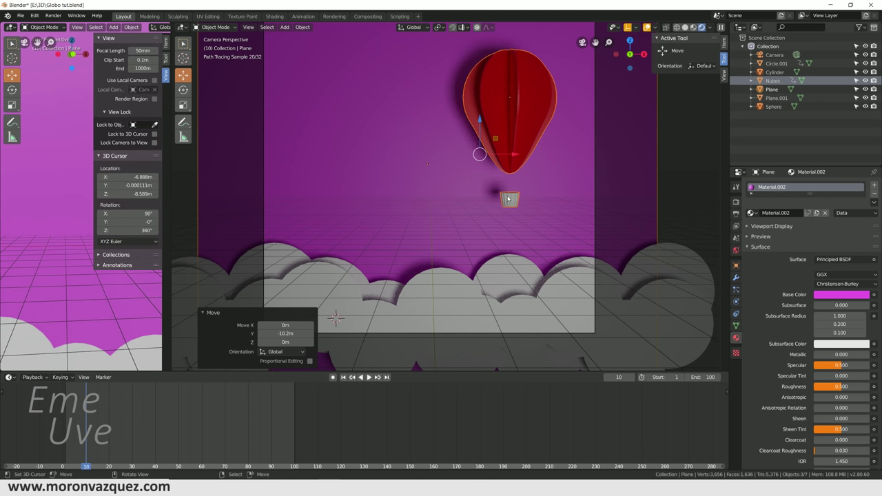
left_click(508, 199)
left_click(792, 213)
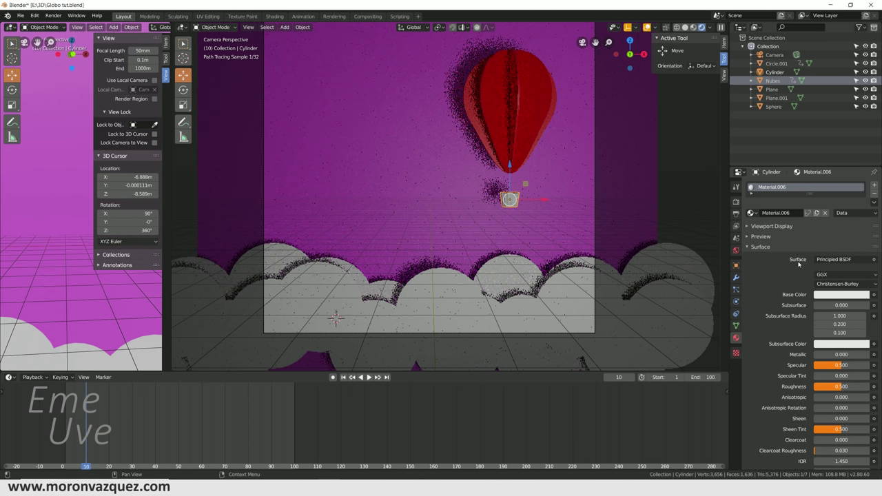
Set the basket's Base Color to pale yellow and parent the balloon to the basket (Object).
left_click(830, 296)
left_click_drag(824, 202, 819, 210)
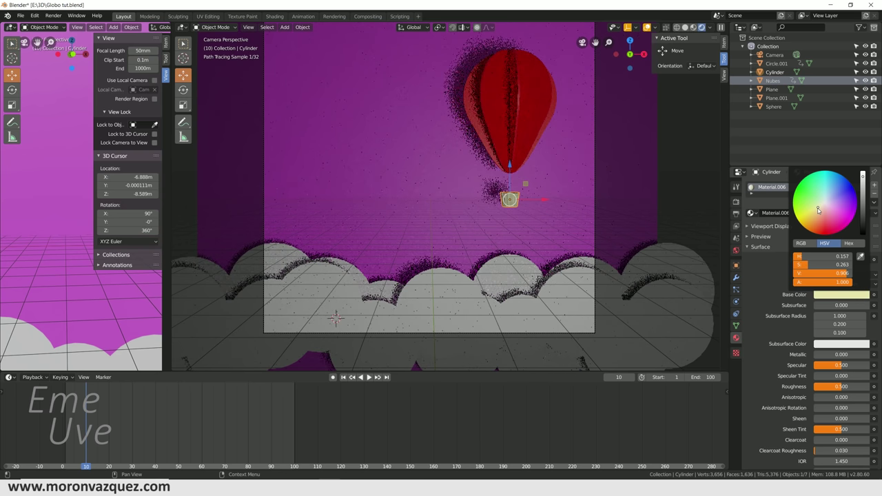
left_click(502, 95)
left_click(511, 201, "shift")
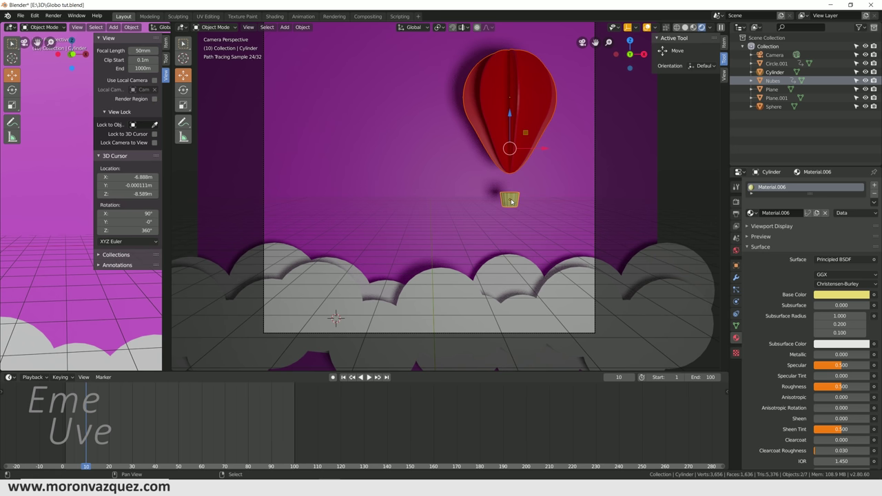
key("ctrl+p")
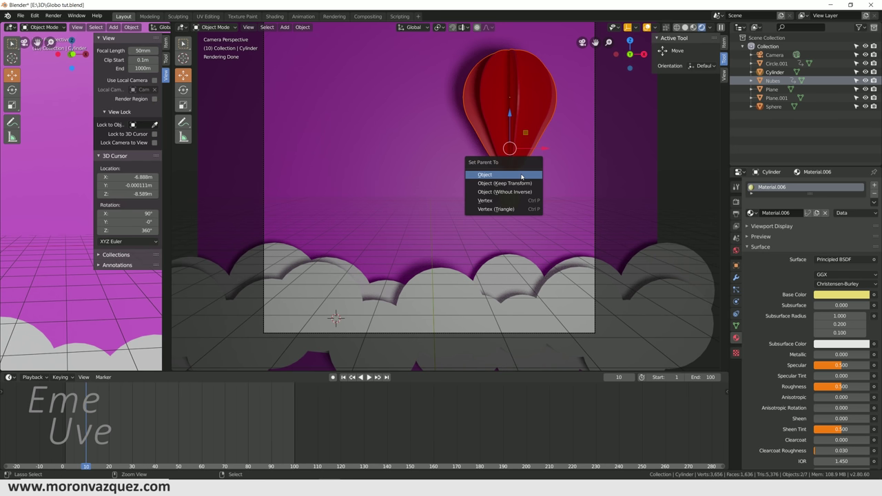
left_click(494, 175)
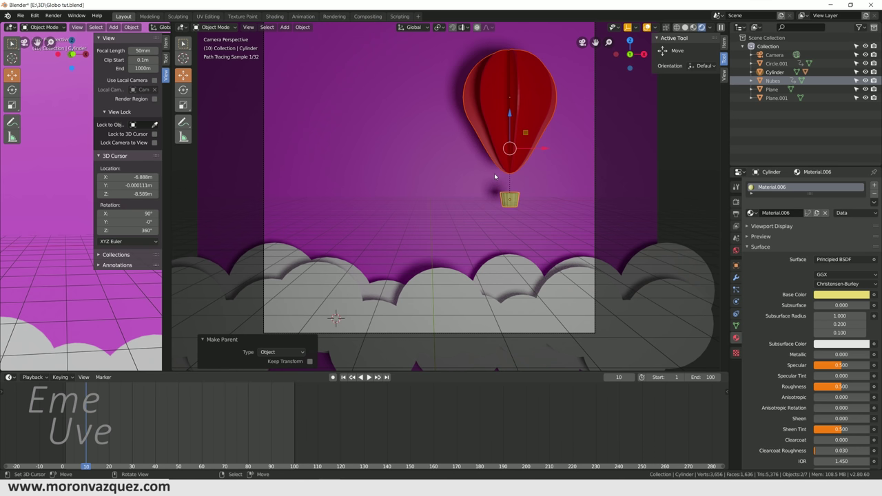
Test-move the balloon down along Z, undo it, and reselect the basket.
left_click(519, 124)
left_click_drag(514, 51, 514, 68)
key("z")
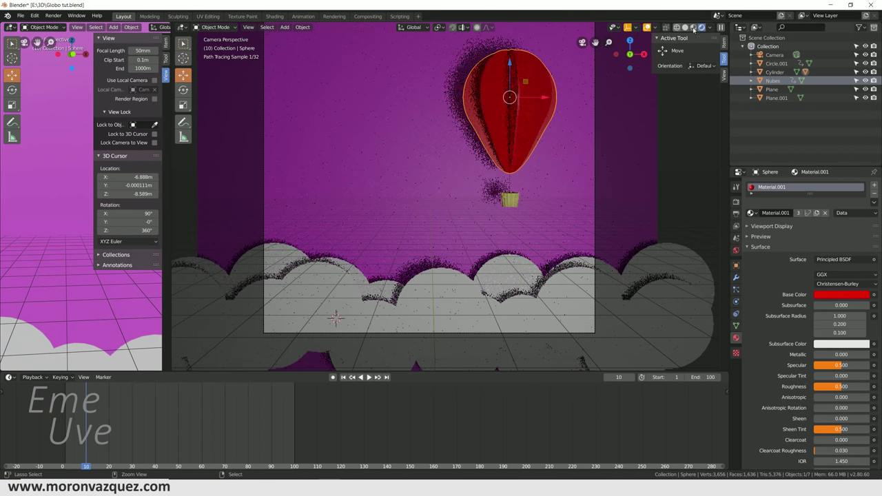
key("ctrl+z")
left_click(505, 197)
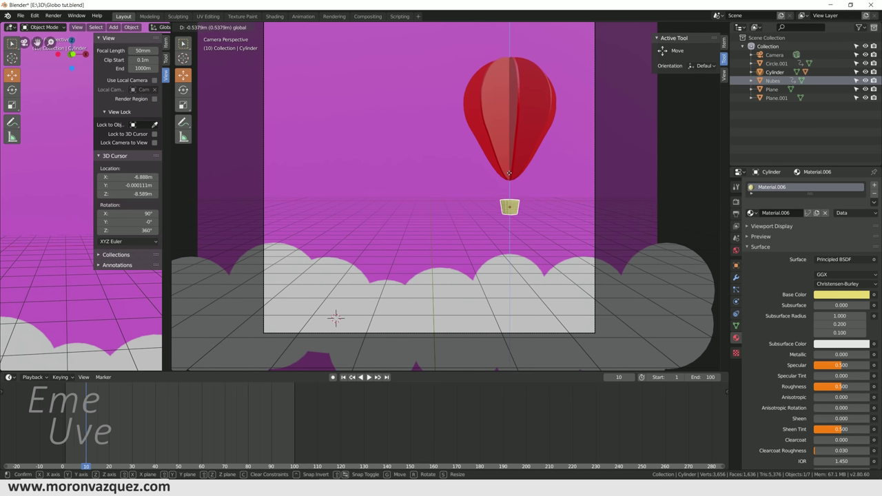
Raise the basket and parented balloon 0.859 m, then lower them 0.282 m and fine-tune.
key("g")
left_click(503, 111)
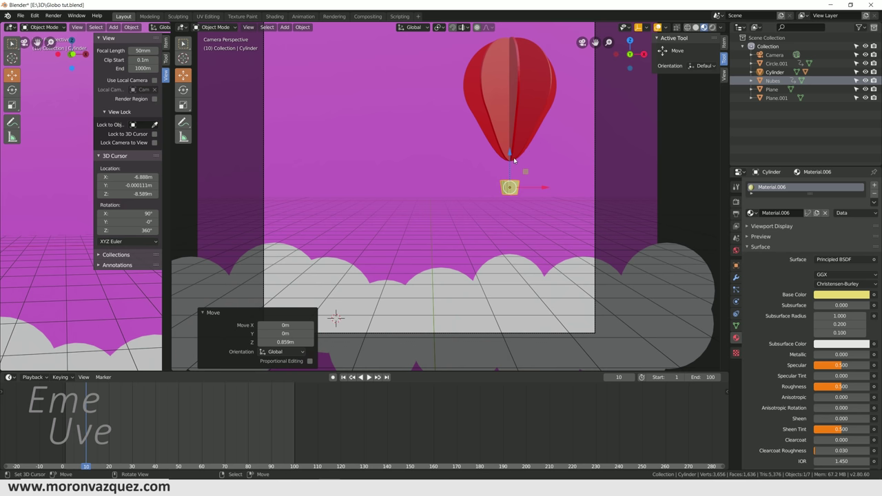
key("g")
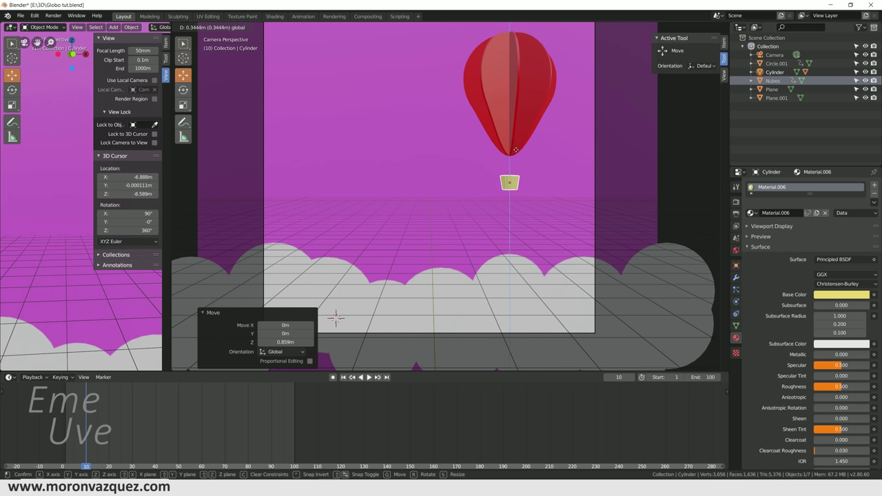
right_click(517, 76)
left_click(517, 72)
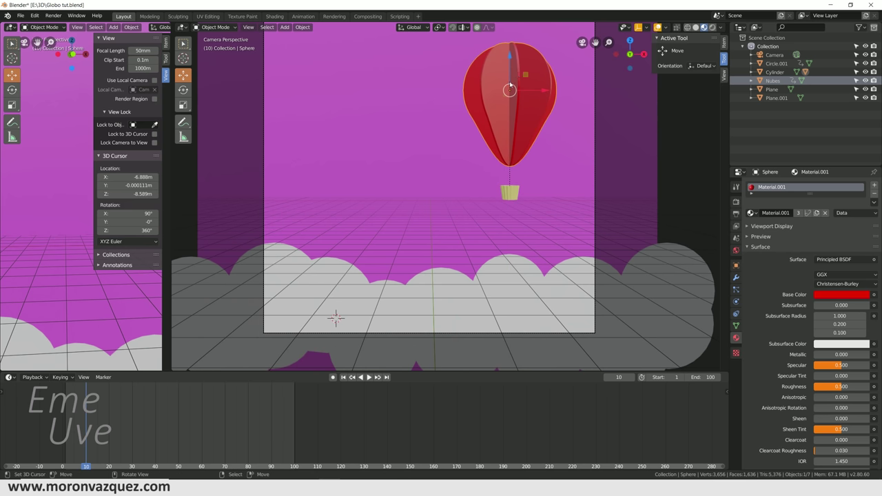
left_click(509, 194)
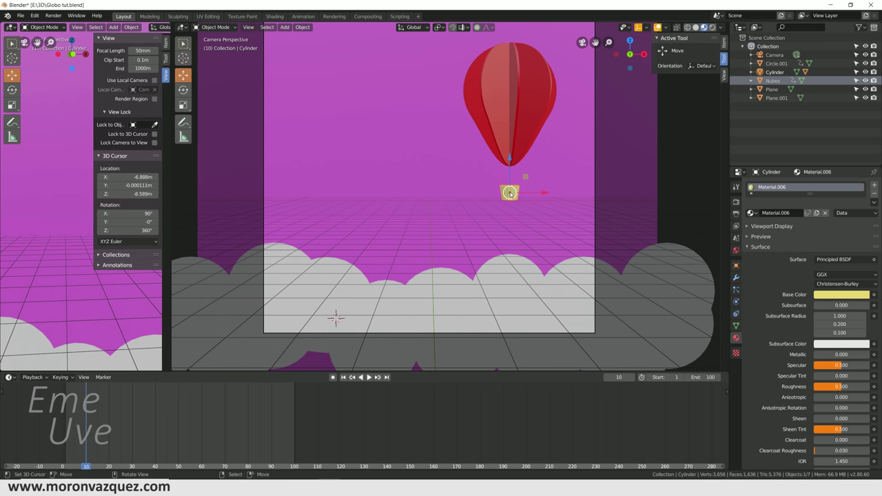
left_click_drag(509, 166, 522, 161)
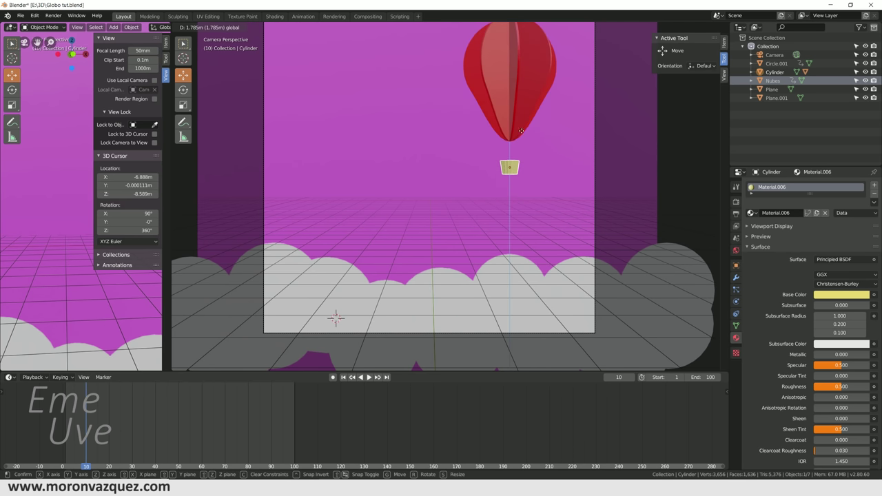
left_click(521, 162)
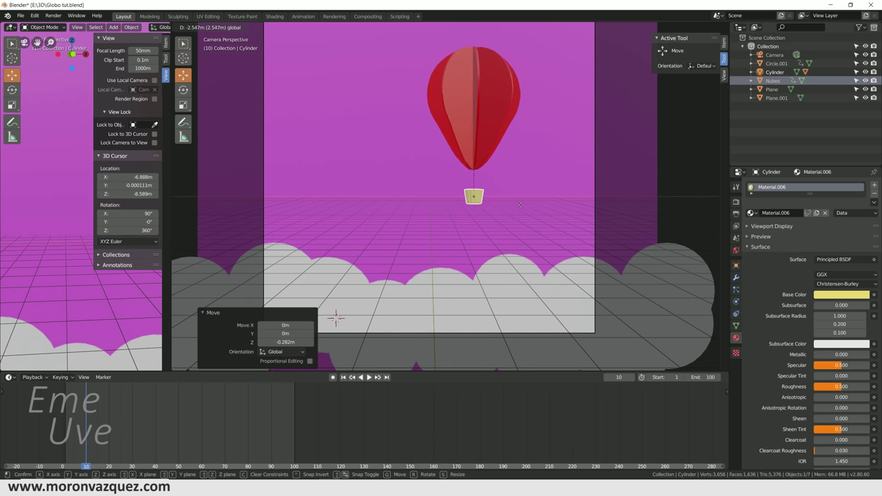
left_click_drag(534, 196, 525, 196)
key("Down")
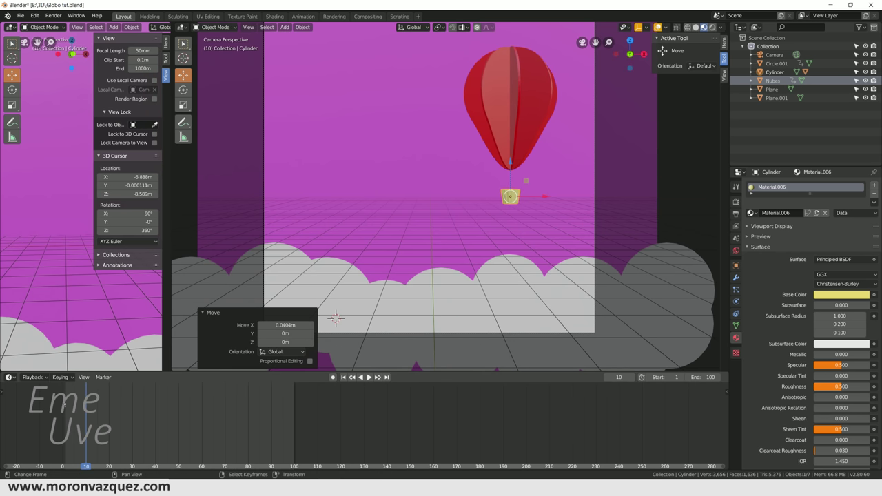
Key the balloon's starting height at frame 1 and a raised height at frame 50.
key("space")
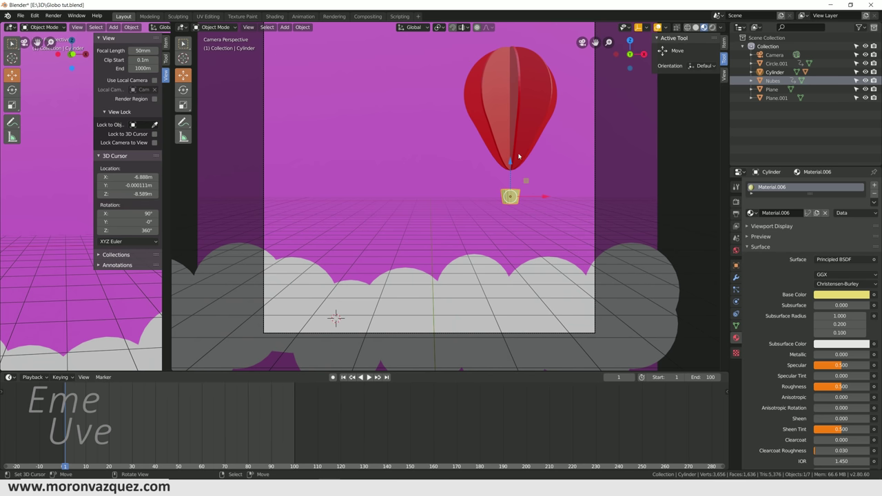
left_click_drag(511, 163, 509, 182)
left_click(510, 184)
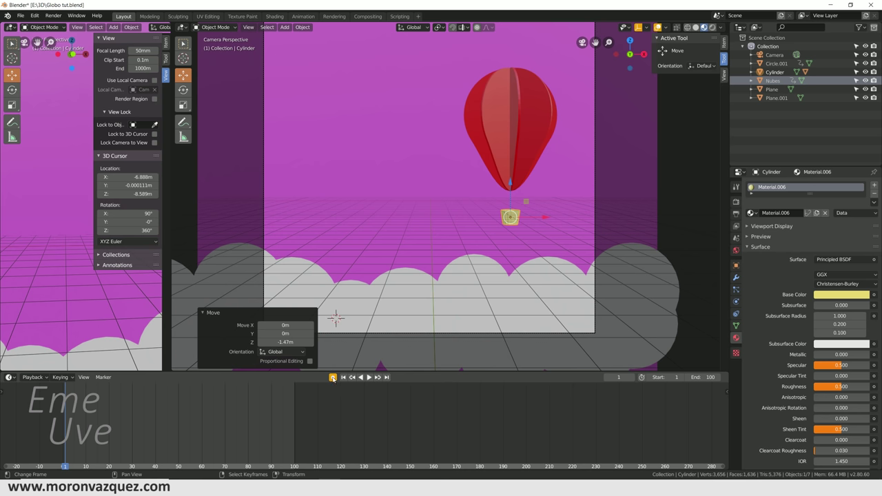
left_click_drag(509, 196, 510, 192)
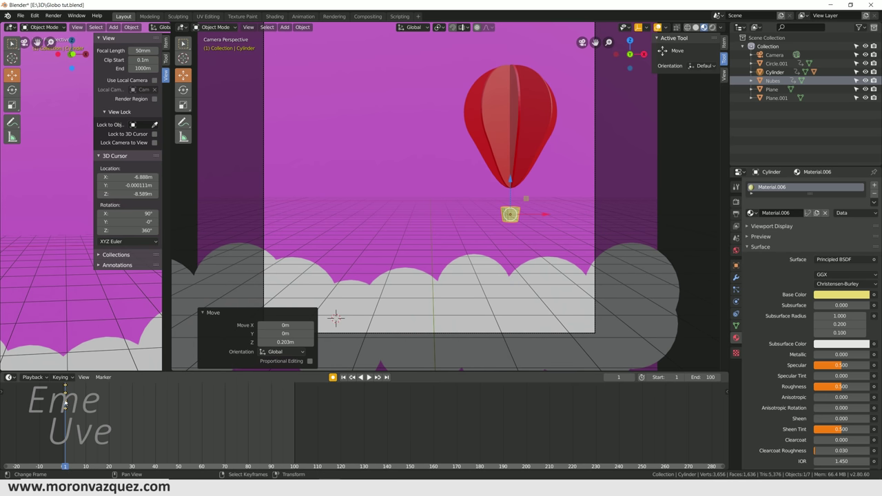
left_click(178, 404)
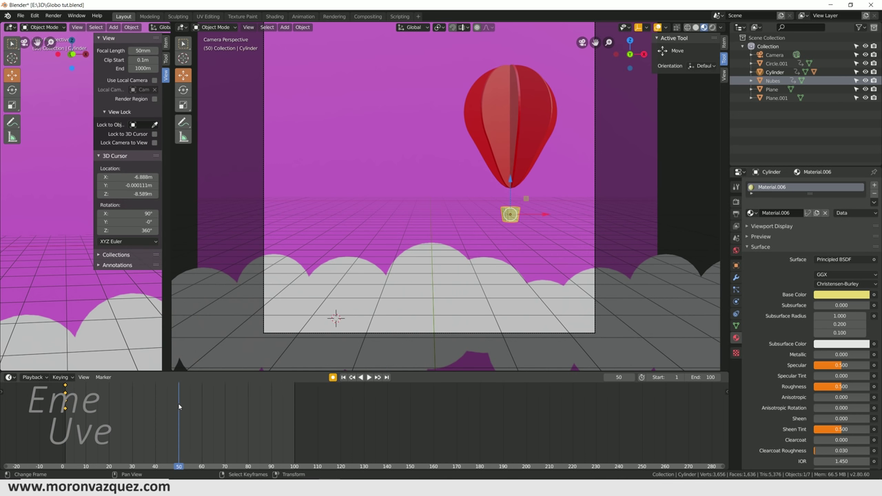
left_click_drag(512, 181, 515, 149)
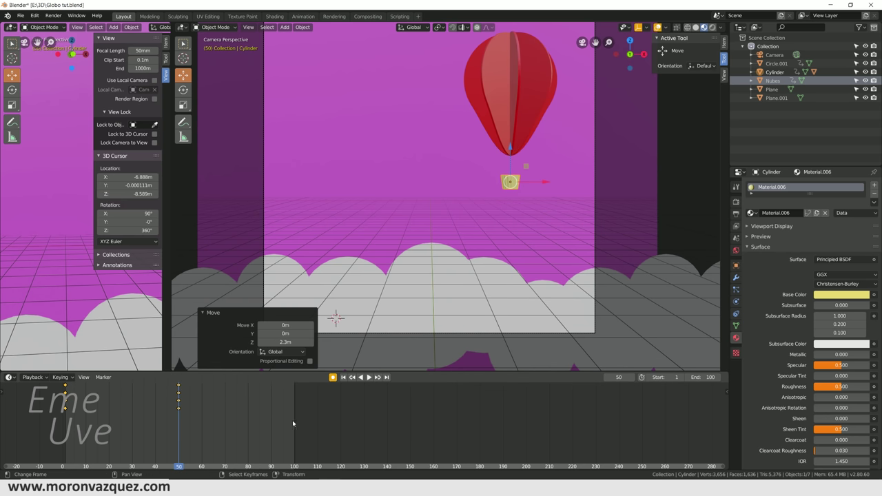
Copy the frame-1 keyframes to frame 101 and play the bobbing animation back.
left_click(64, 406)
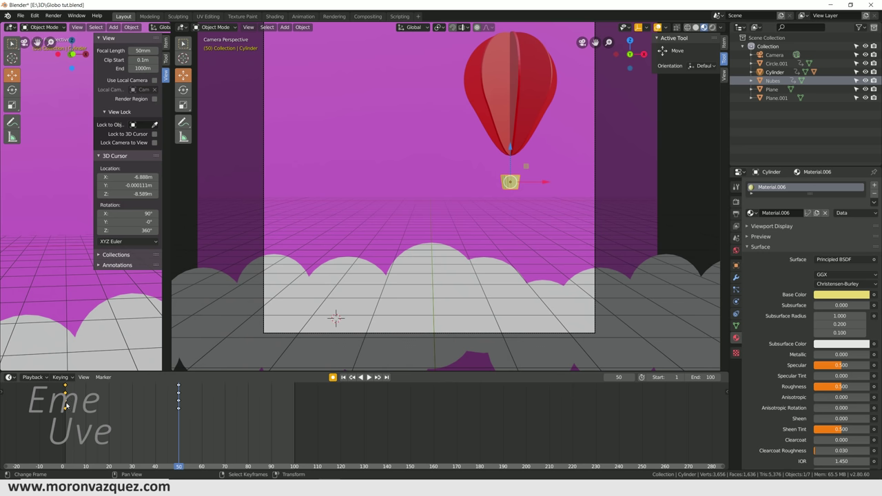
left_click(296, 402)
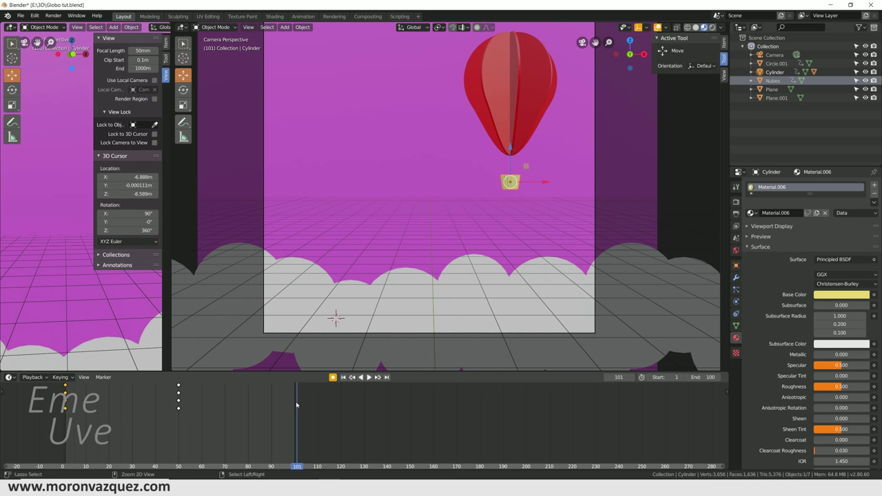
key("ctrl+v")
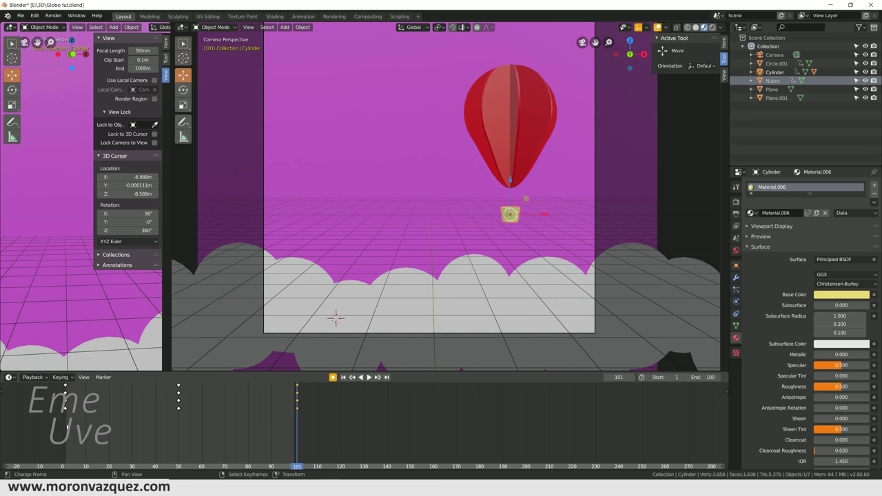
key("space")
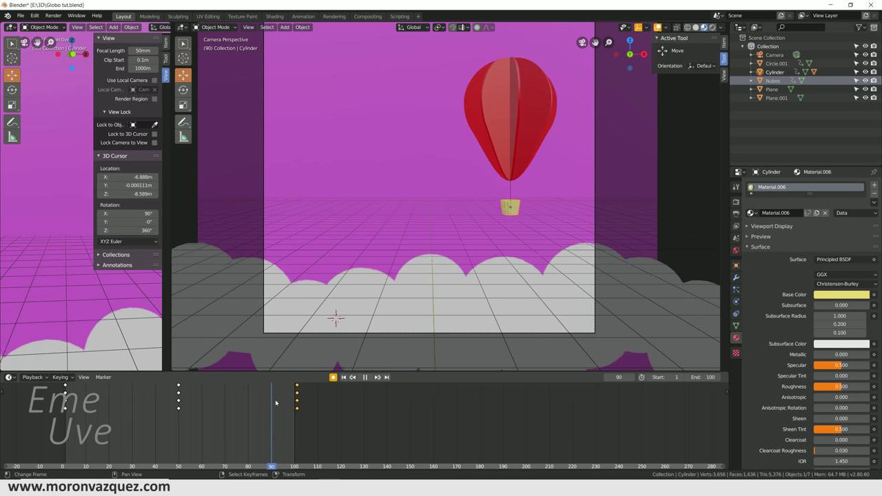
left_click_drag(273, 400, 301, 406)
left_click(368, 378)
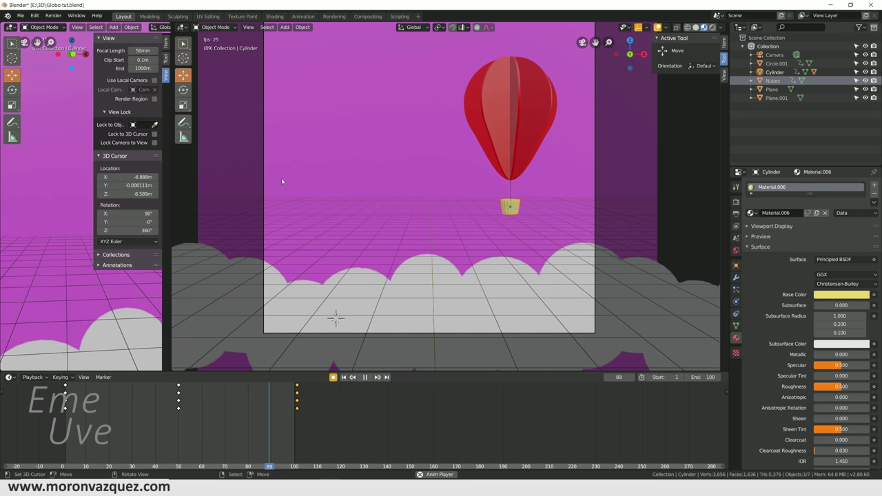
Stop the bobbing playback around frame 93 and bring up Blender's Preferences.
key("space")
left_click(31, 16)
left_click(55, 119)
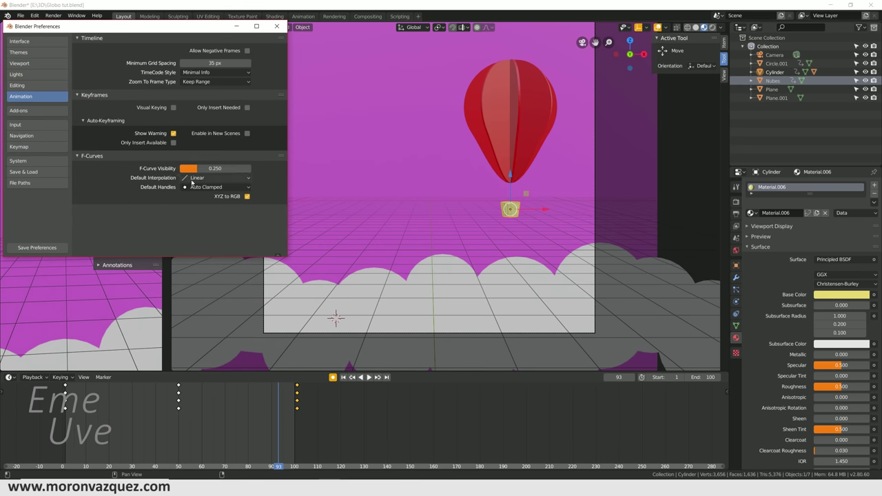
Delete all of the balloon's existing keyframes and return to frame 1.
left_click(277, 27)
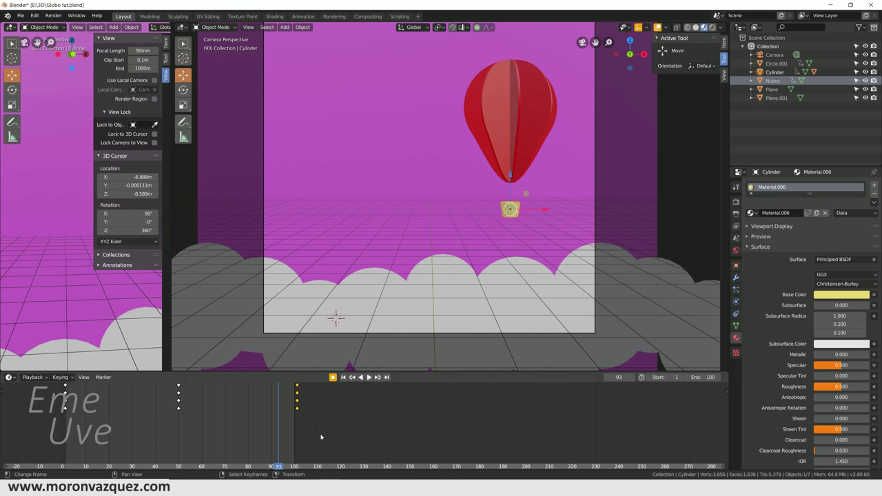
key("x")
left_click(200, 399)
key("x")
left_click(181, 399)
key("x")
left_click(66, 400)
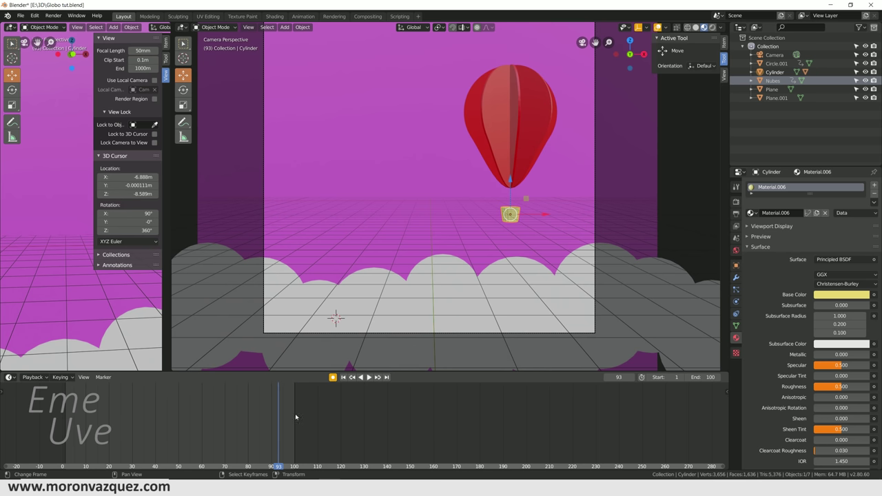
left_click(67, 409)
key("space")
key("Left")
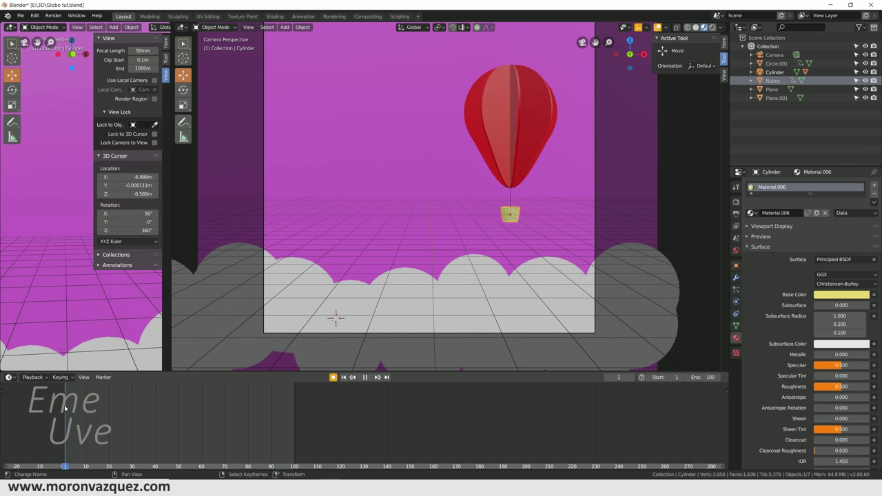
Set the default keyframe interpolation to Bezier in Preferences > Animation.
left_click(35, 15)
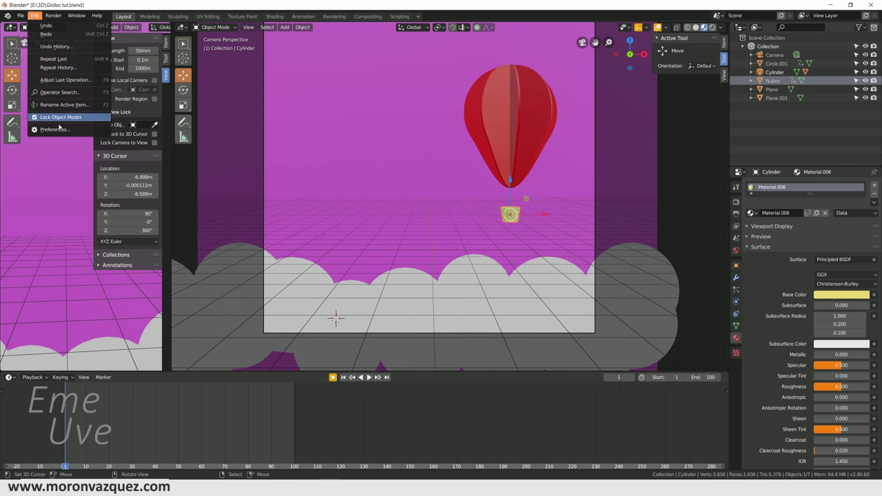
left_click(59, 130)
left_click(195, 176)
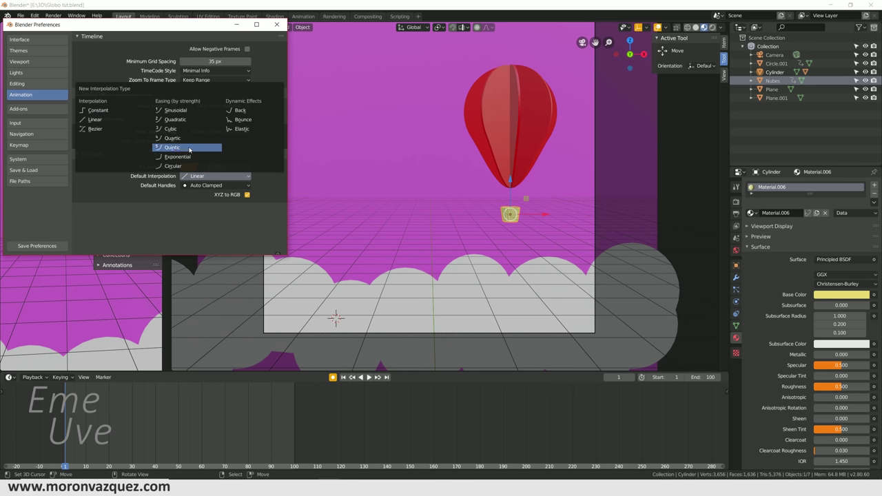
left_click(123, 126)
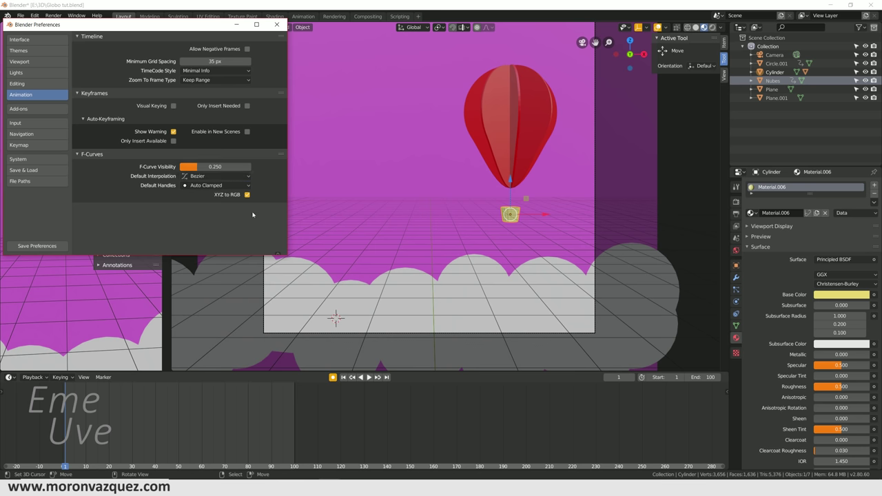
left_click(277, 25)
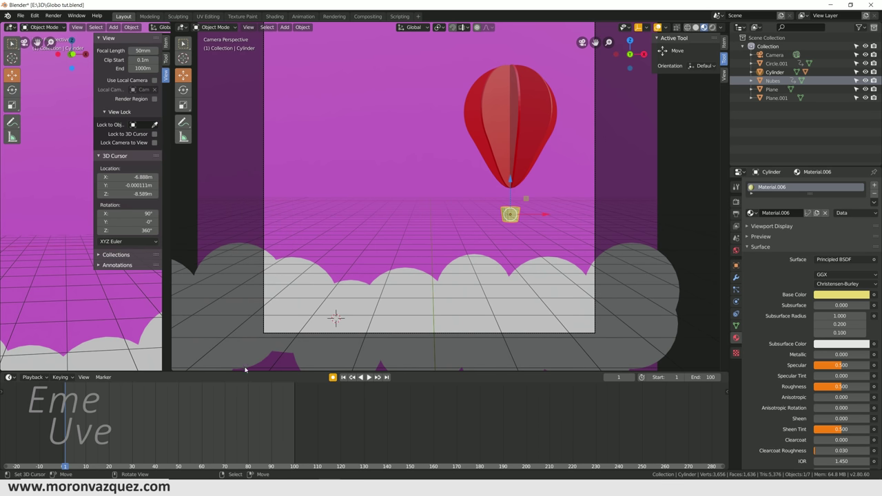
Re-key the balloon at frame 1, raised at frame 50, and back at frame 101.
left_click_drag(510, 183, 511, 185)
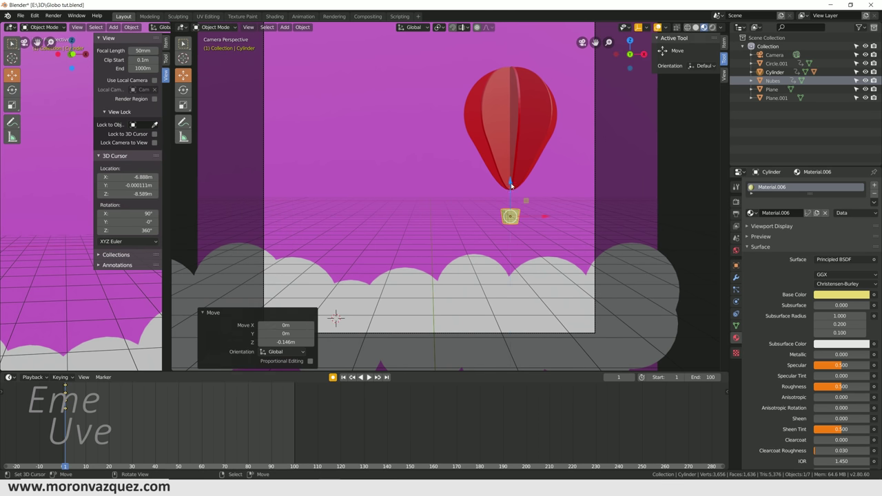
left_click(176, 408)
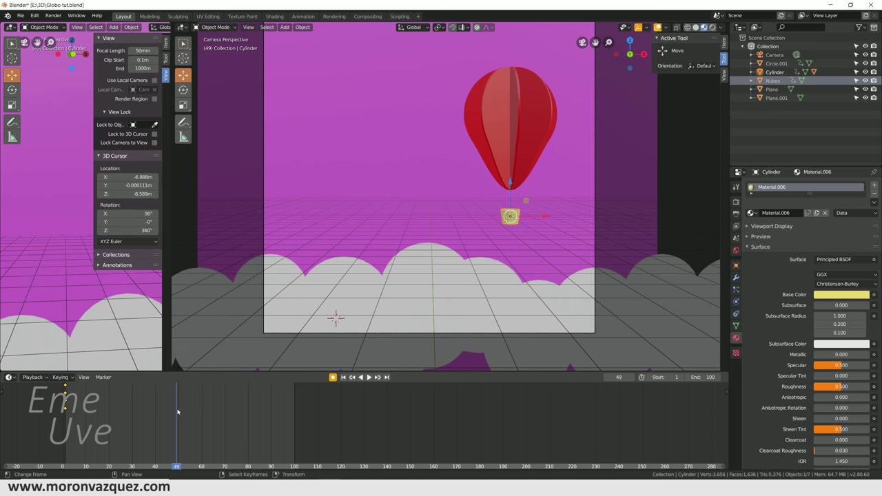
left_click_drag(510, 183, 512, 158)
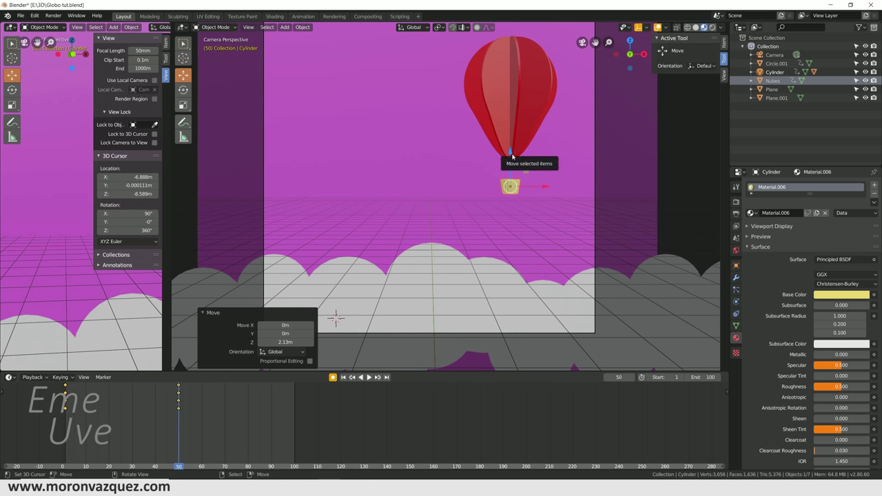
left_click(66, 408)
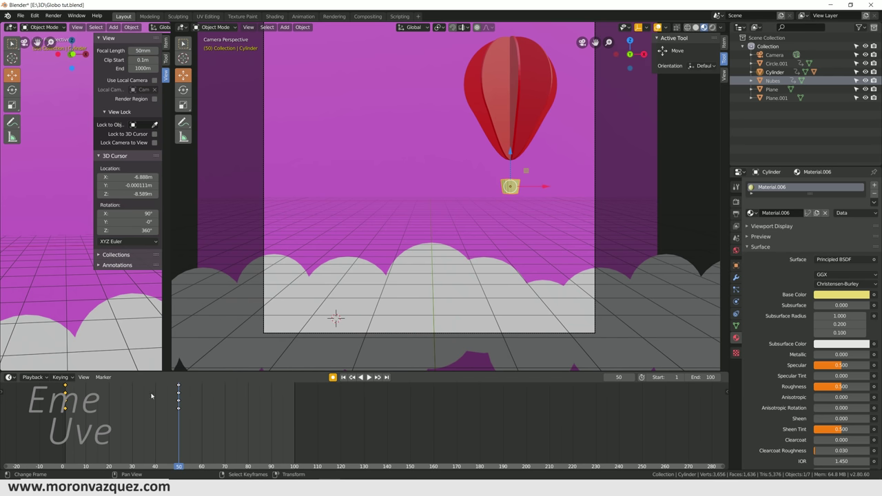
left_click(297, 402)
key("ctrl+v")
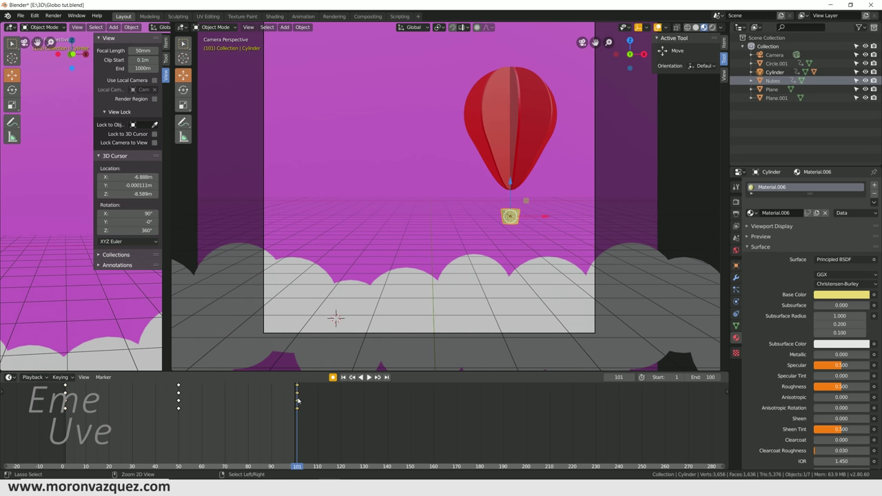
left_click(366, 378)
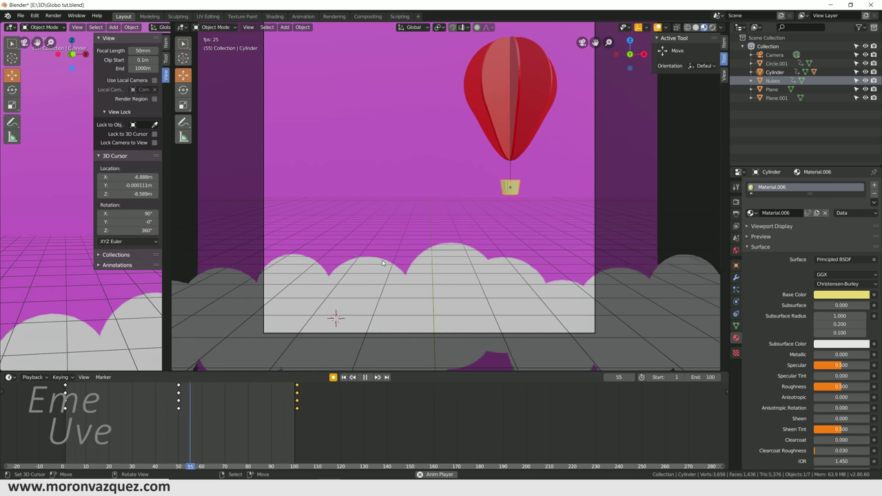
Switch to Rendered shading and view through the camera, with playback stopped at frame 50.
scroll(632, 262, "up", 2)
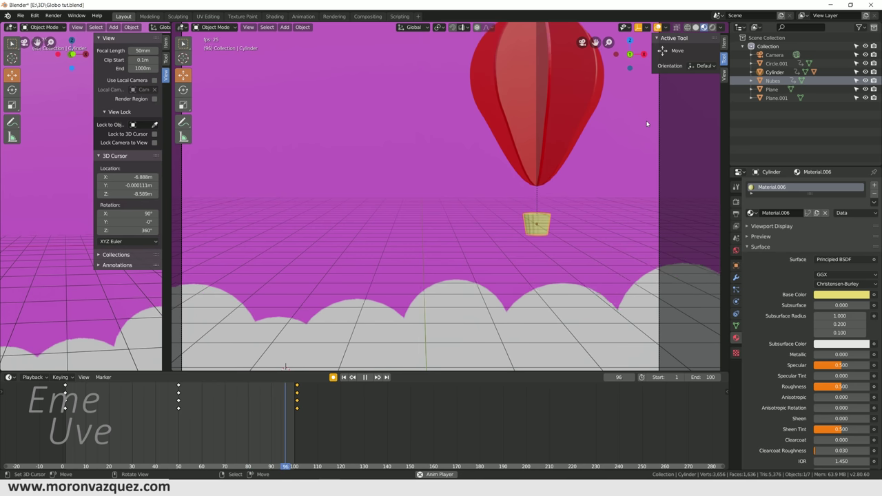
left_click(714, 27)
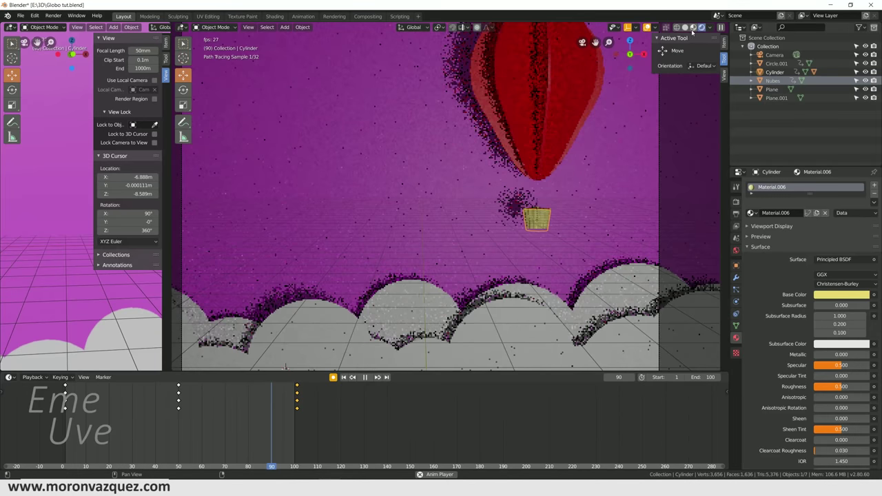
left_click(365, 376)
key("KP_0")
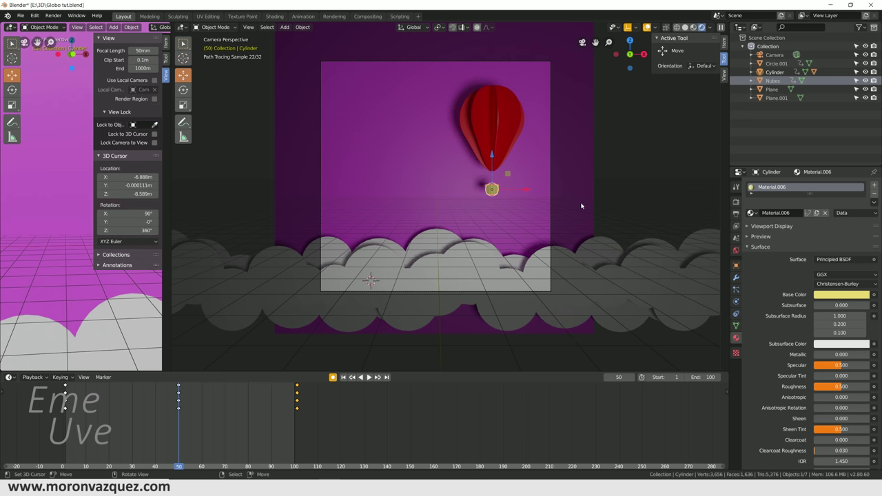
Select the emission plane Plane.001 and return to the camera view.
scroll(572, 224, "down", 2)
mouse_move(572, 223)
middle_mouse_down()
mouse_move(563, 231)
mouse_move(557, 199)
middle_mouse_up()
scroll(572, 228, "down", 3)
left_click(629, 235)
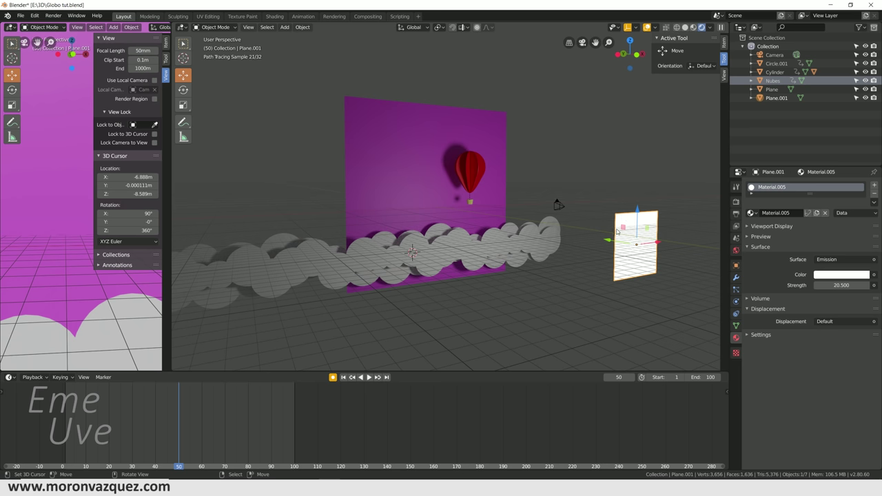
scroll(534, 235, "up", 2)
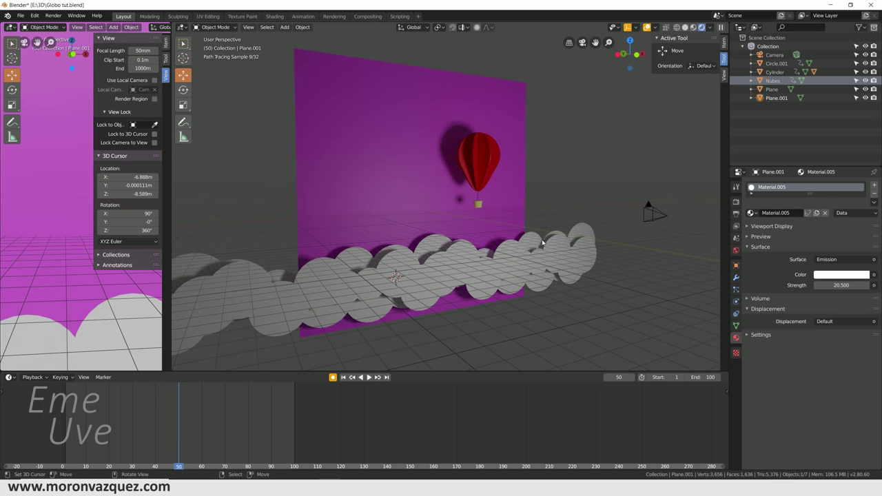
key("KP_0")
scroll(487, 220, "up", 2)
scroll(489, 222, "up", 1)
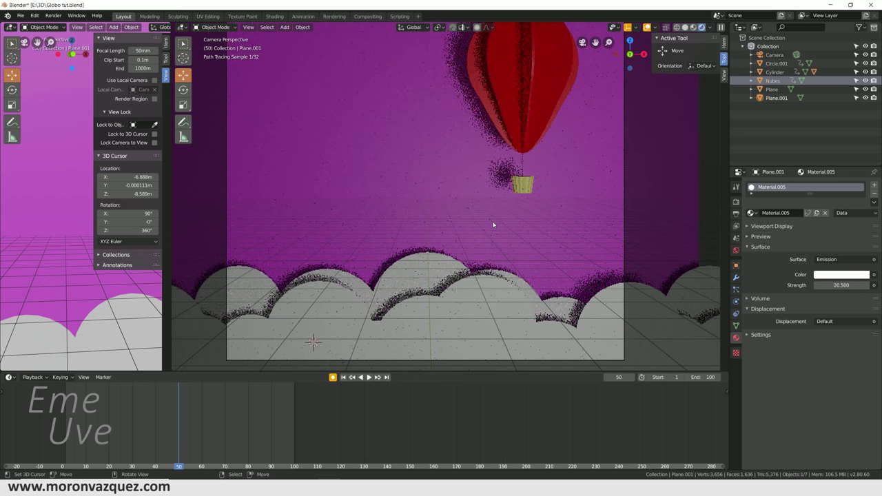
scroll(493, 224, "down", 1)
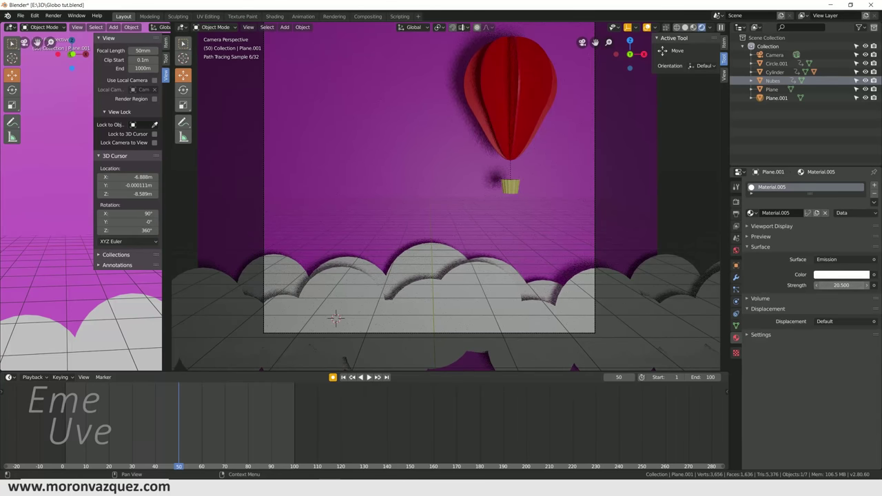
Raise Plane.001's emission strength to 51.4 and tint its emission colour cream.
left_click_drag(841, 285, 858, 284)
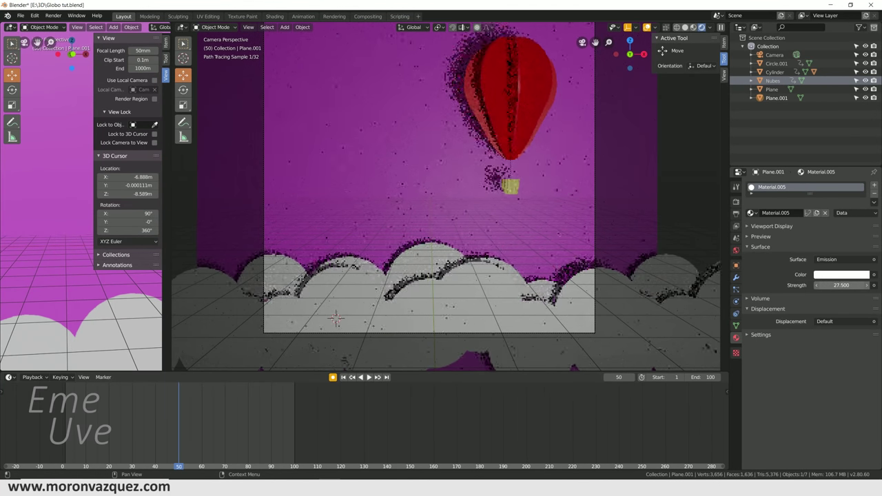
mouse_move(858, 285)
left_mouse_down()
mouse_move(867, 284)
mouse_move(836, 279)
left_mouse_up()
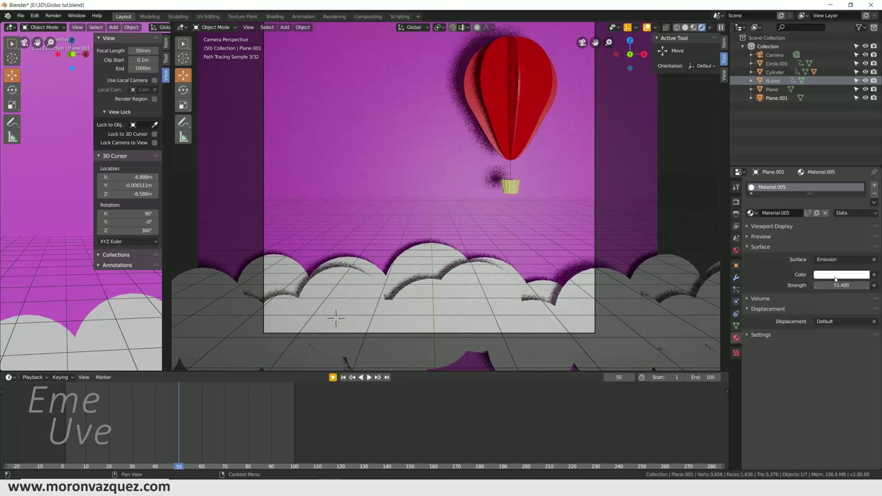
left_click(834, 277)
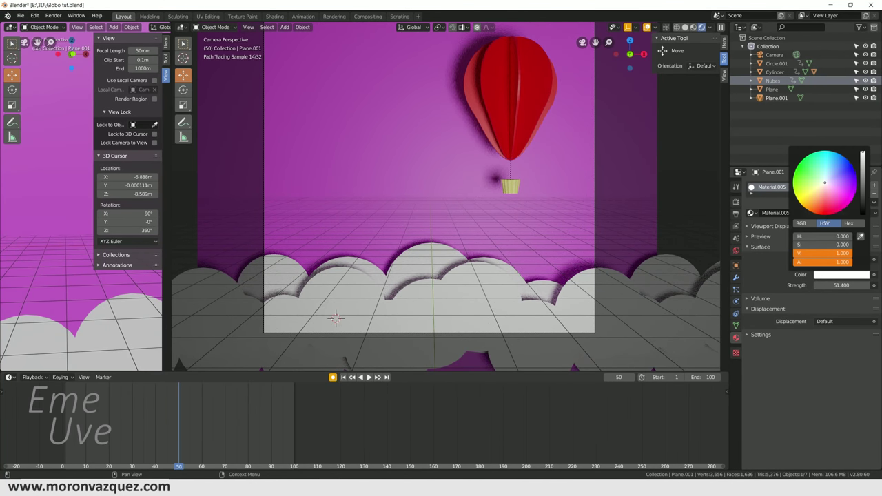
left_click(824, 184)
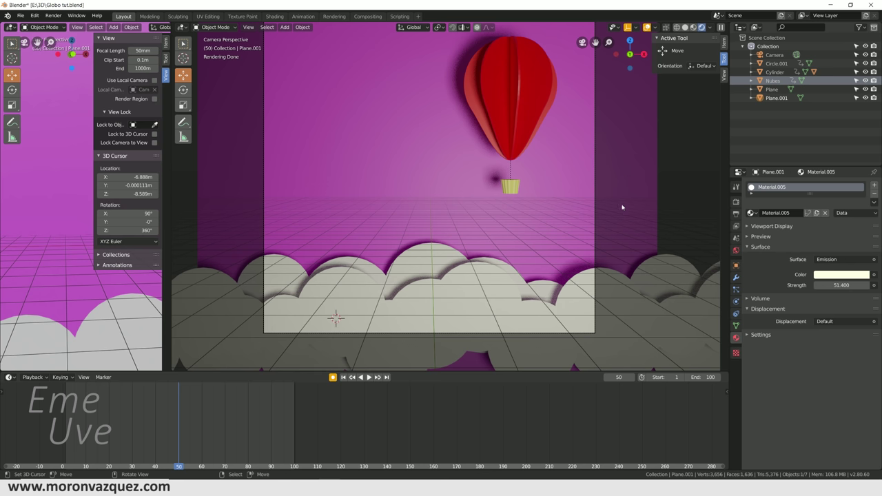
key("space")
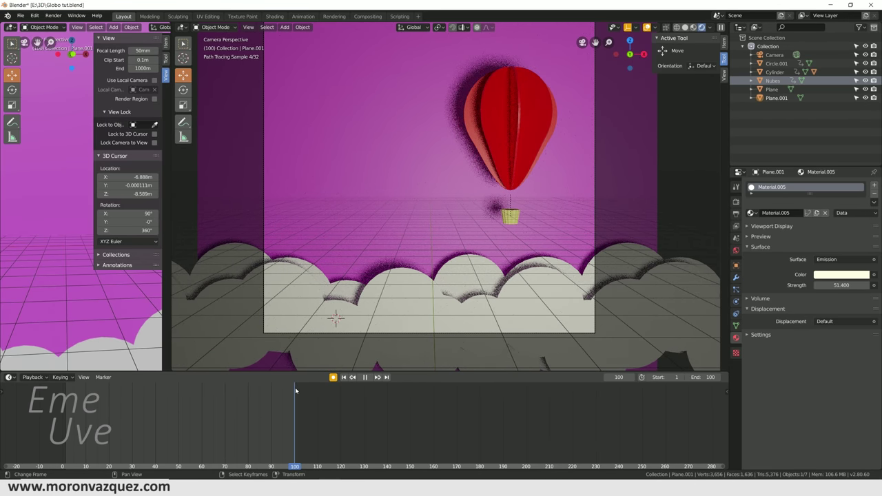
Replay the animation, stop at frame 1, and show the Output properties (1080×1080, frames 1–100).
key("space")
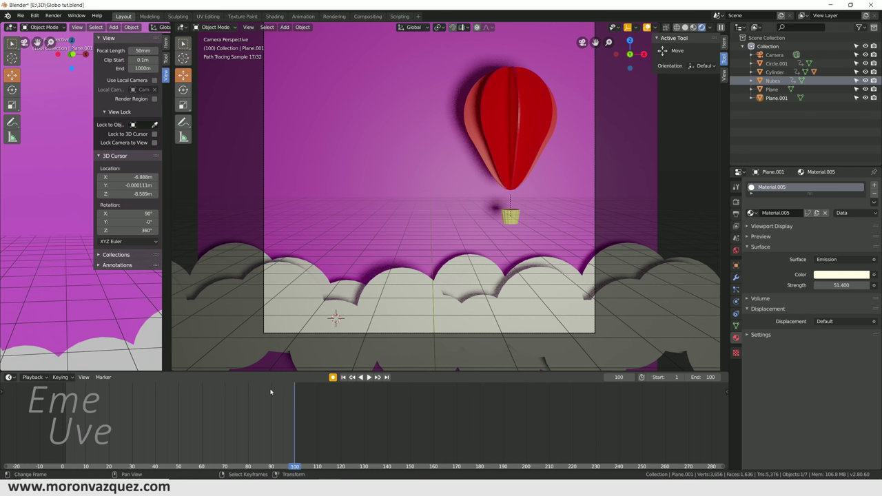
key("space")
left_click(66, 409)
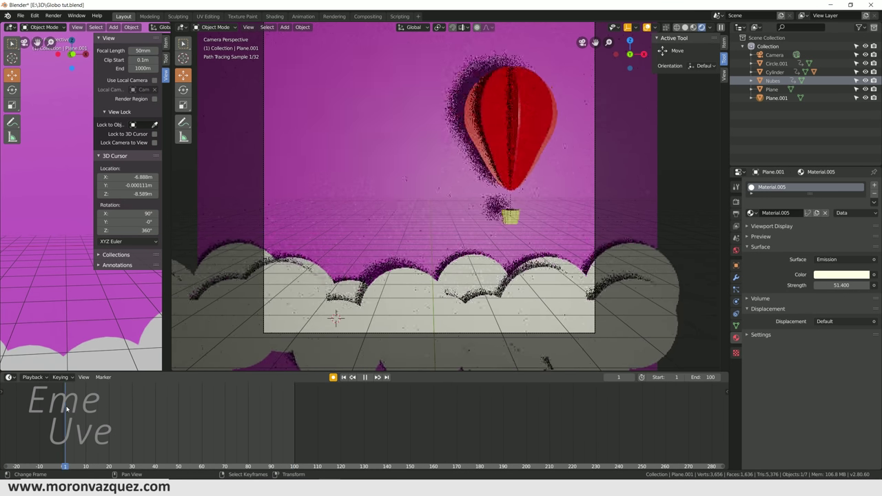
key("space")
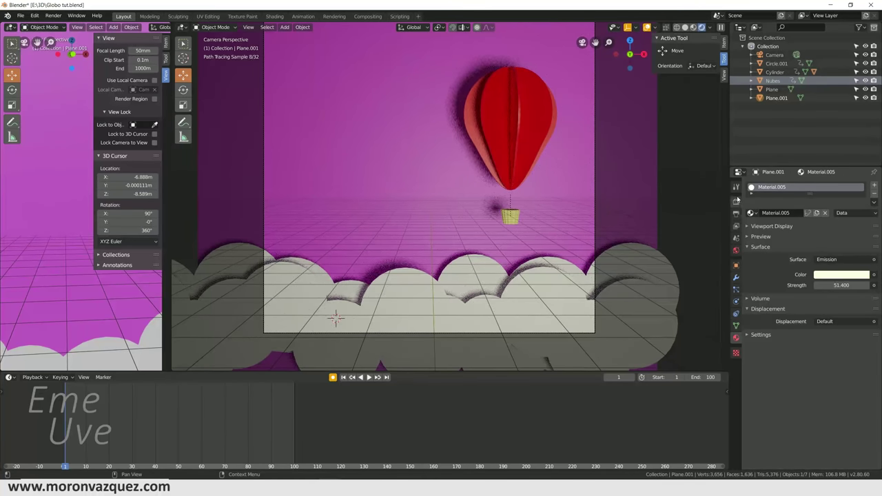
left_click(735, 214)
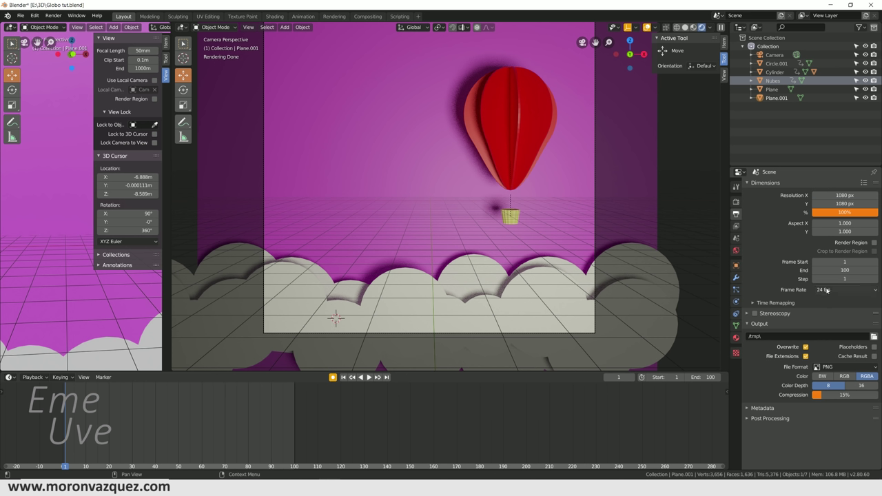
Expand the Post Processing and Stereoscopy output sections, briefly checking the output folder and Render settings.
left_click(874, 336)
left_click(863, 49)
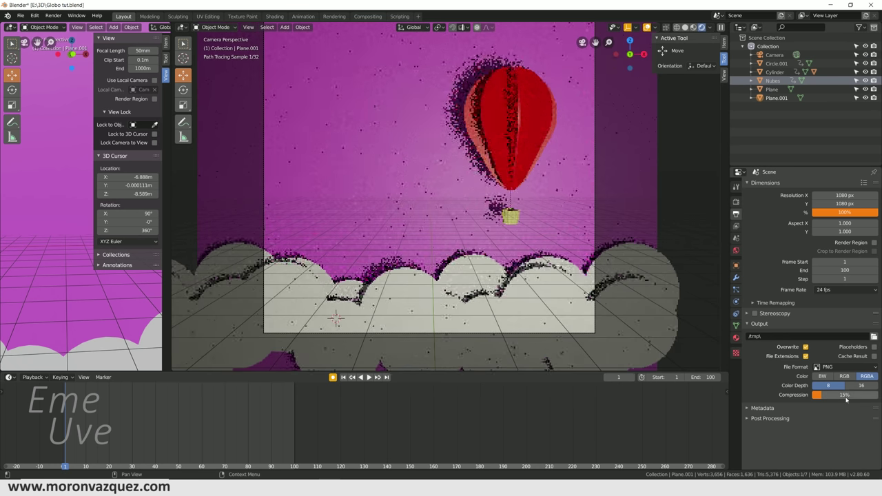
left_click(747, 418)
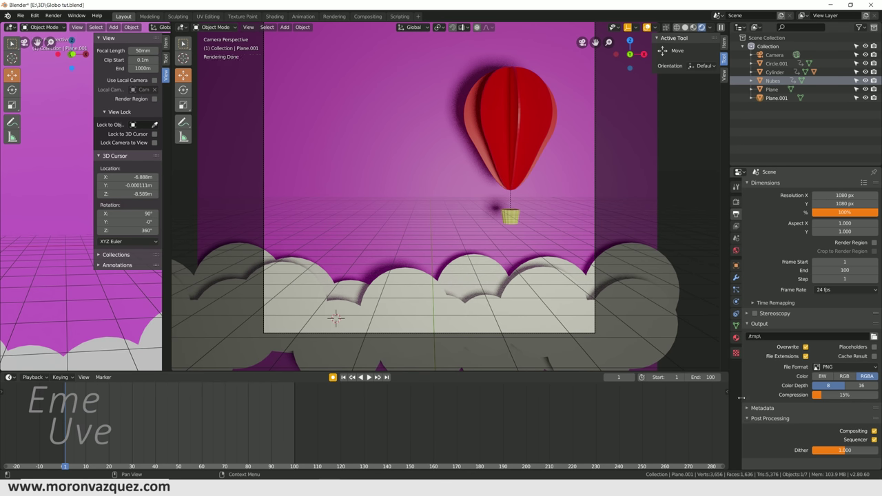
left_click(750, 312)
scroll(751, 316, "down", 1)
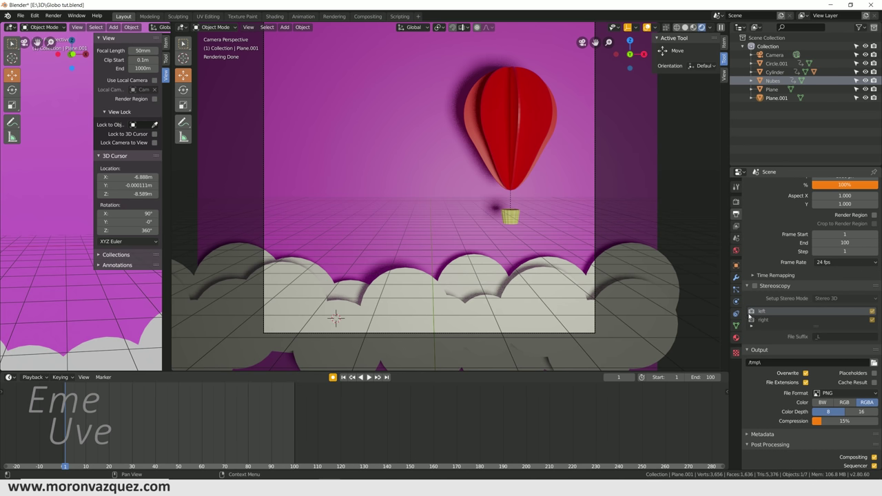
scroll(754, 318, "down", 1)
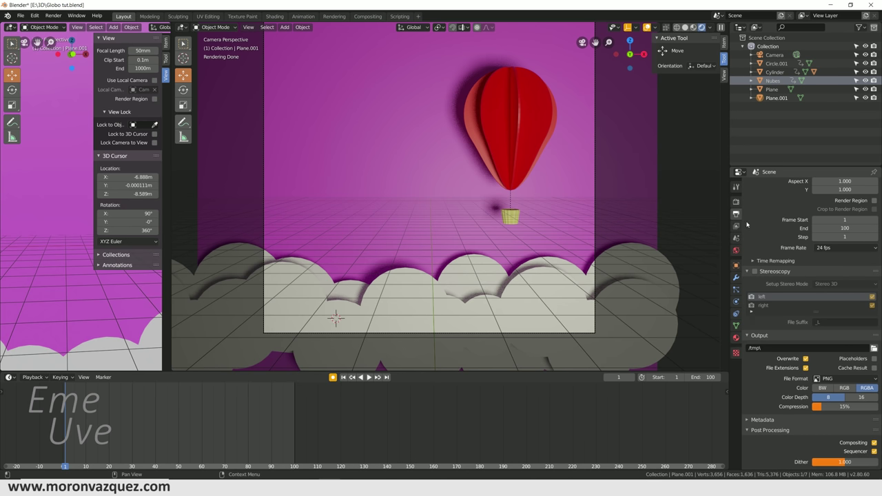
left_click(736, 202)
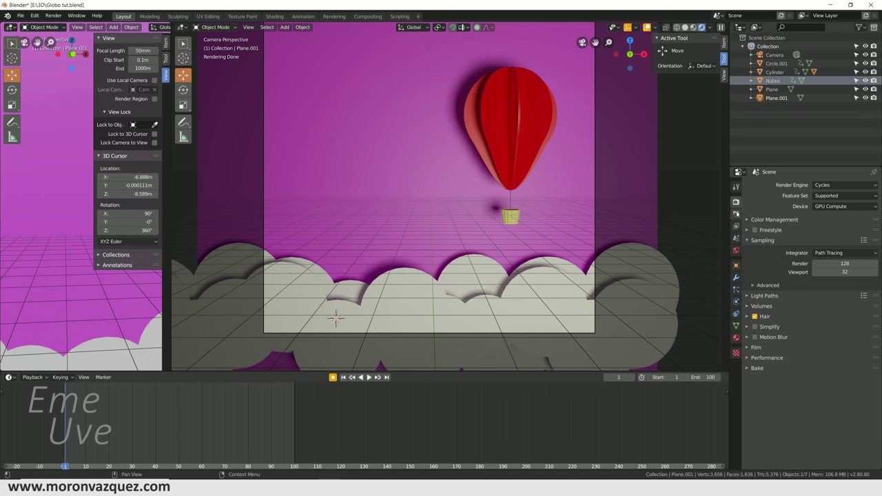
left_click(736, 214)
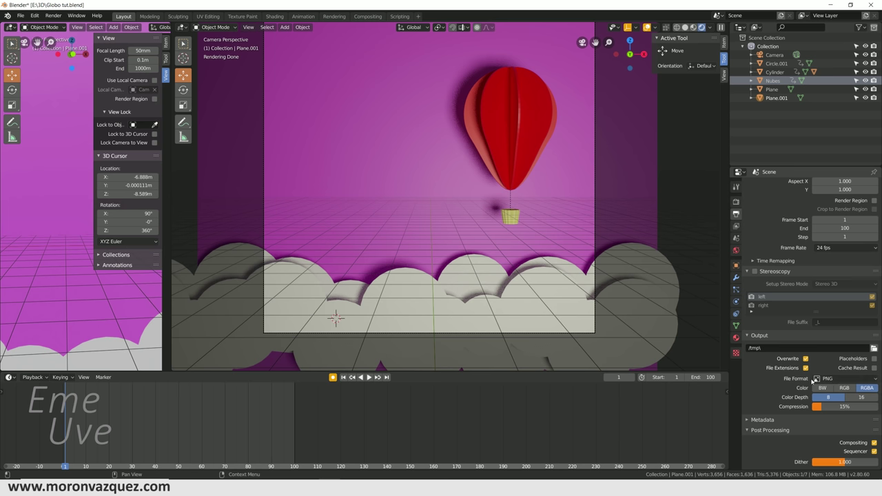
Set the output file format to FFmpeg video with an MPEG-4 container.
left_click(861, 381)
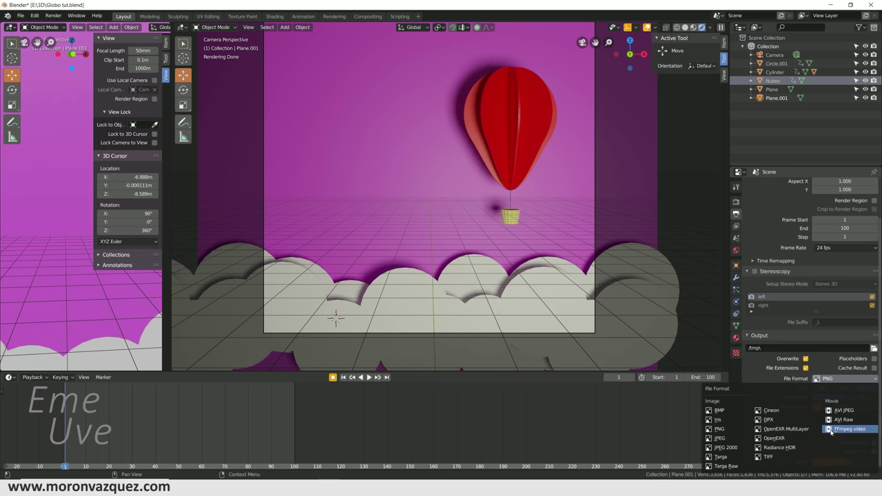
left_click(835, 430)
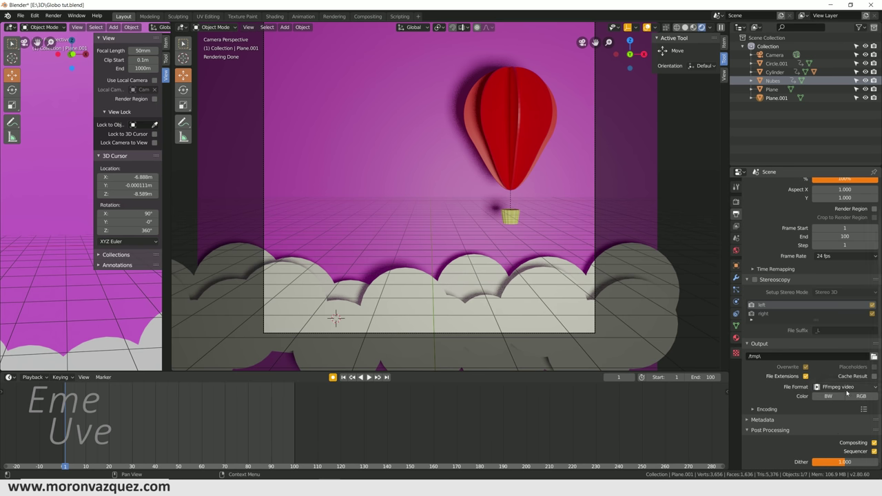
left_click(753, 410)
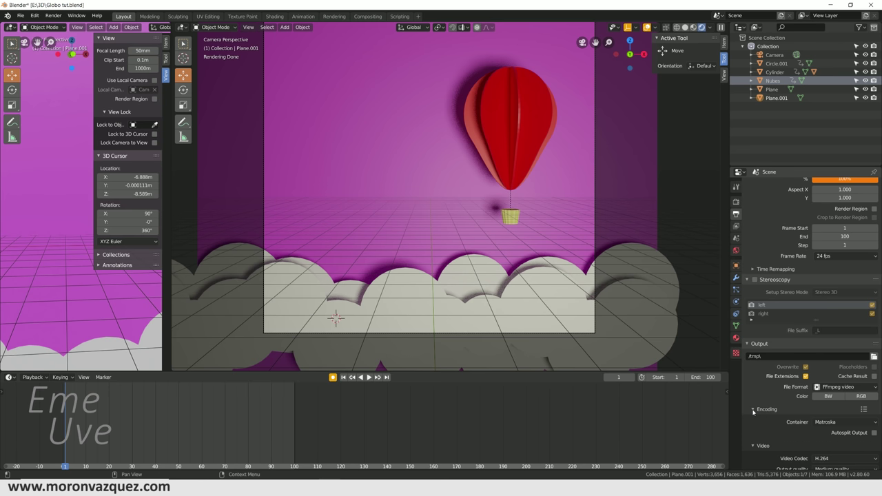
left_click(835, 422)
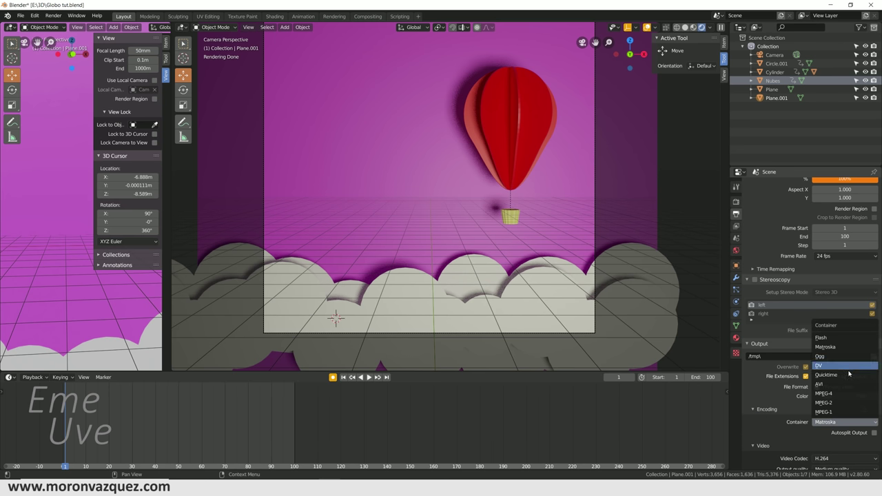
left_click(836, 395)
Set the H.264 video output quality to High quality.
scroll(836, 396, "down", 2)
scroll(835, 395, "down", 2)
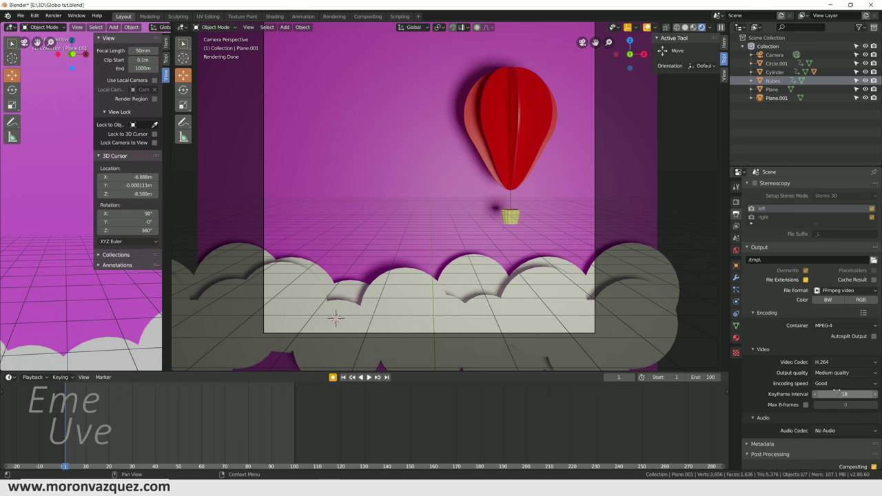
left_click(839, 374)
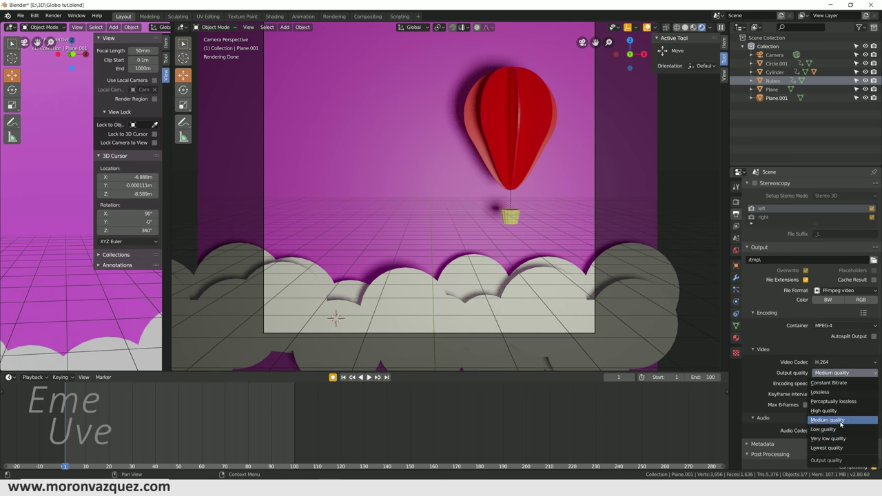
left_click(827, 410)
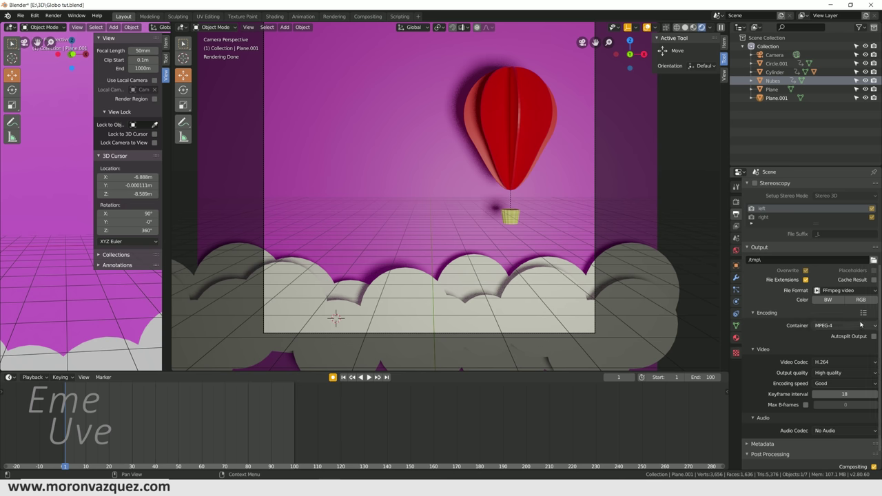
scroll(840, 317, "up", 2)
scroll(811, 302, "up", 2)
scroll(849, 332, "down", 1)
scroll(764, 228, "up", 1)
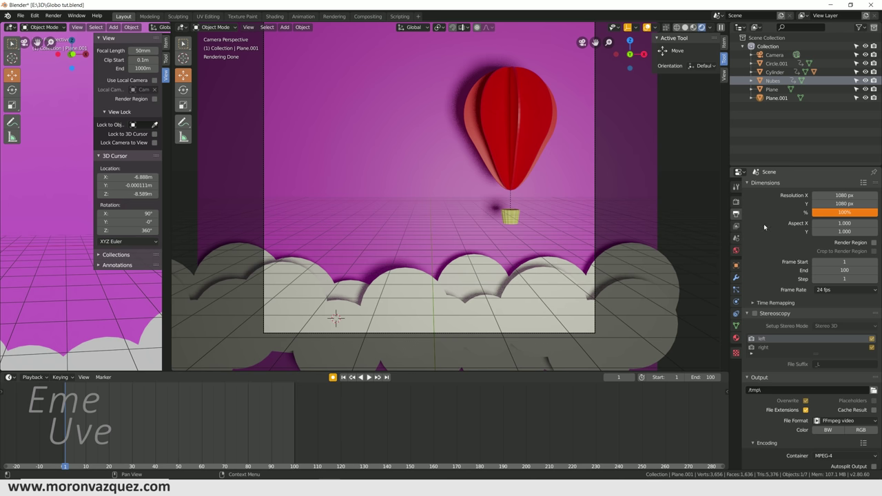
Raise Cycles render samples from 128 to 200 in the Render properties.
left_click(736, 202)
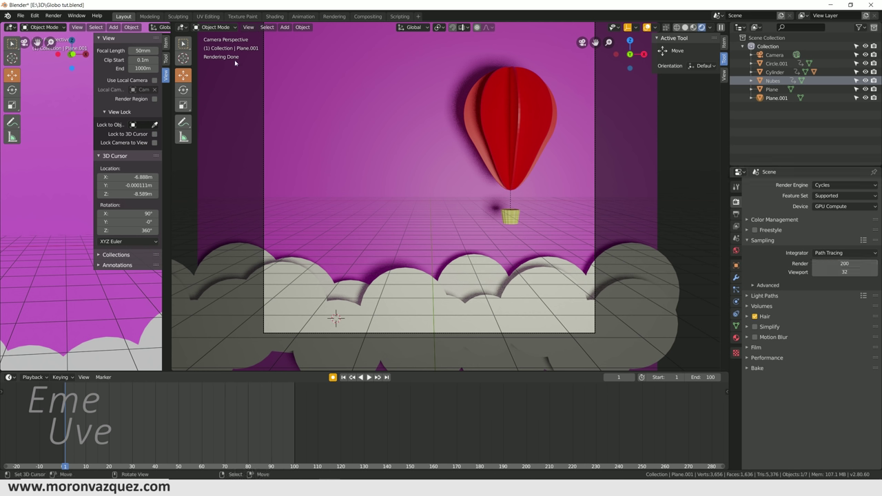
left_click(53, 16)
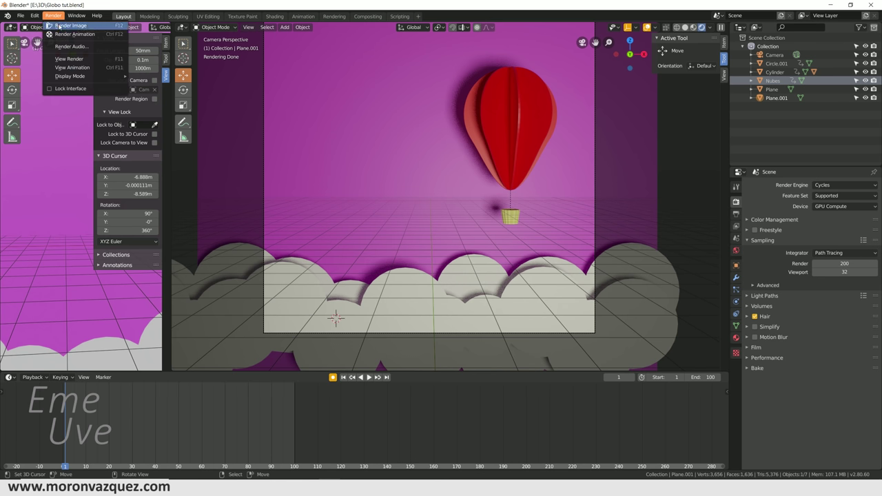
Render a test still of frame 1 at 200 samples, then close the render window.
left_click(61, 25)
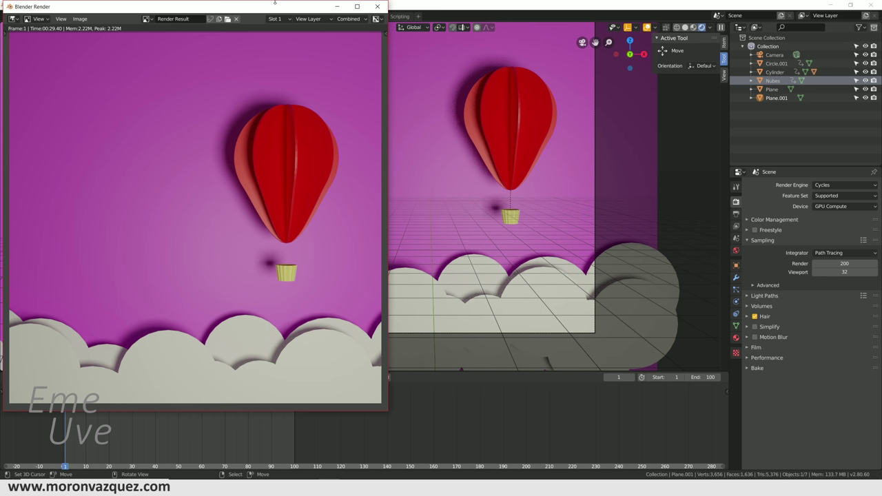
left_click(378, 7)
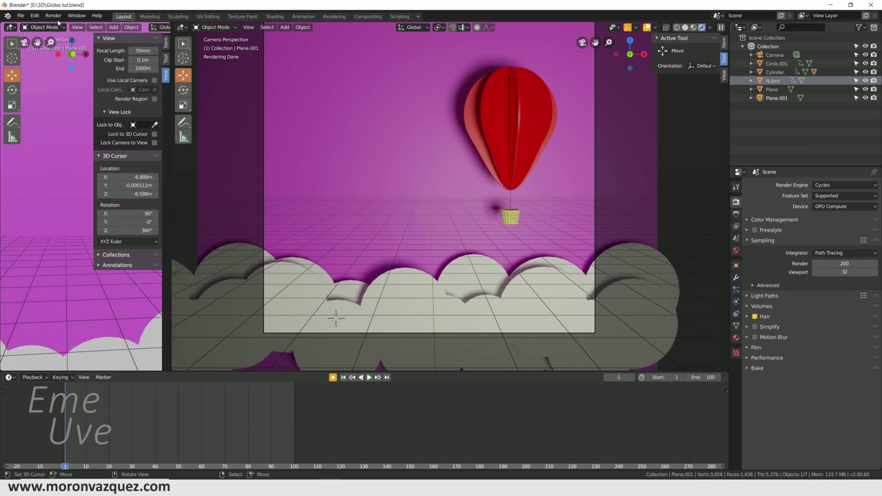
left_click(53, 15)
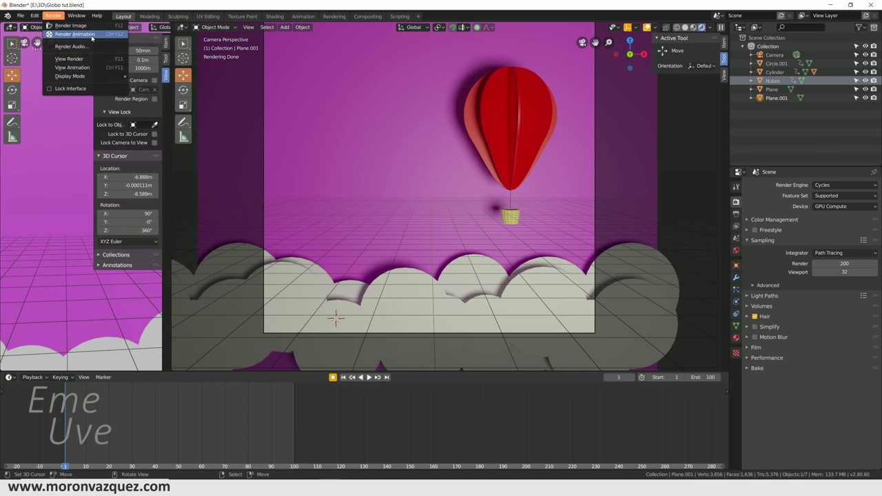